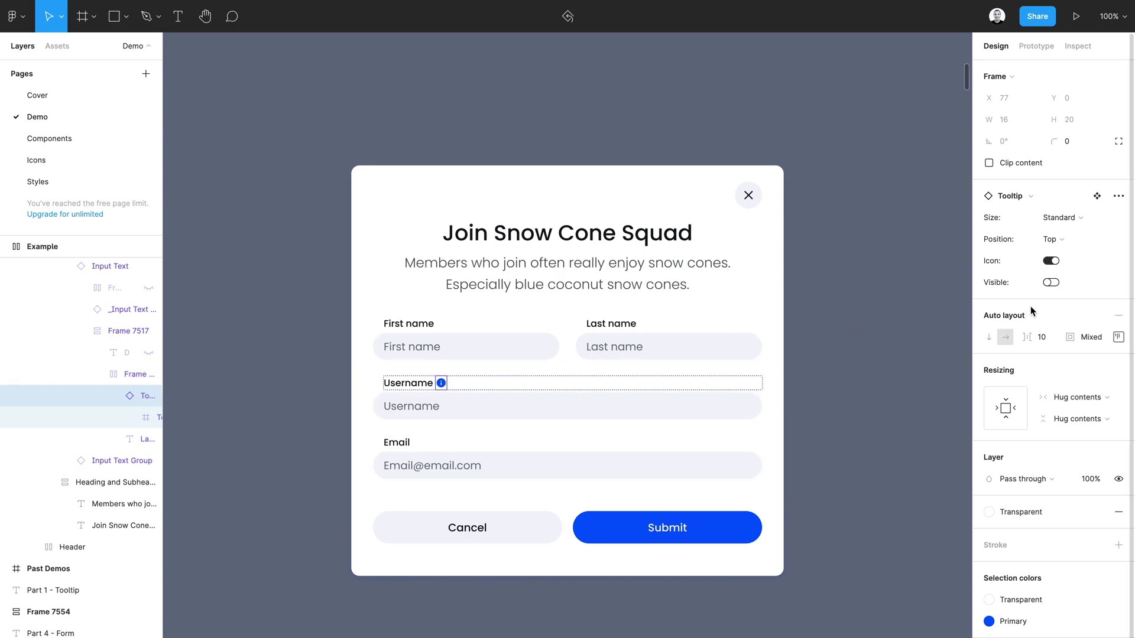
Make the Username field's tooltip visible and extend its text to "Cooltip Tooltip Custom Text Grows"
{"action": "left_click", "coordinate": [1050, 283]}
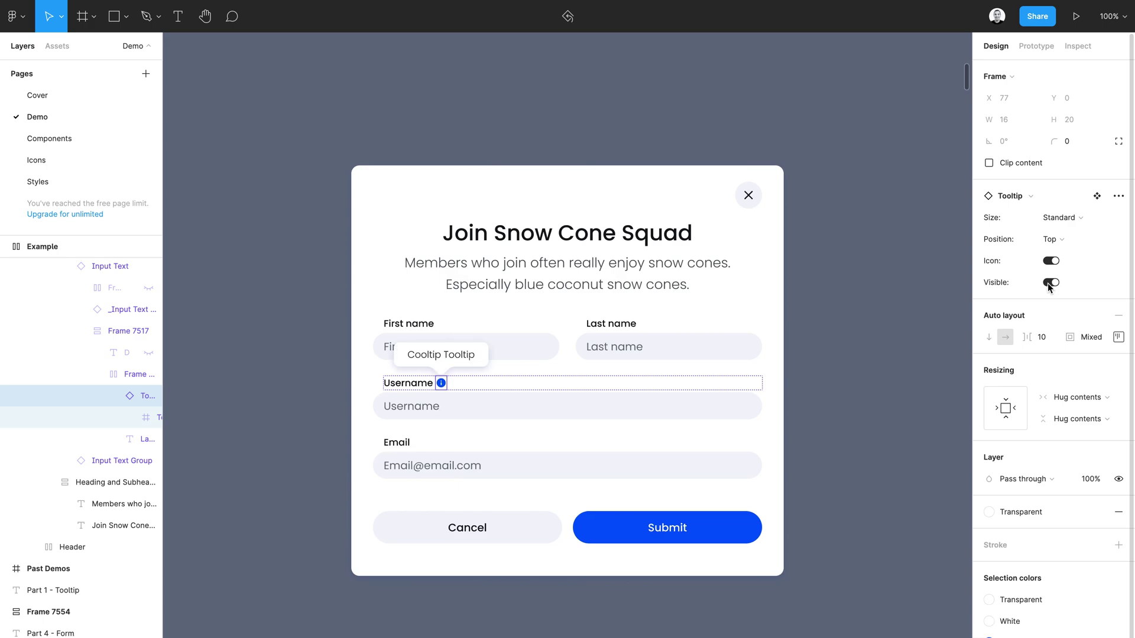
{"action": "left_click", "coordinate": [1050, 284]}
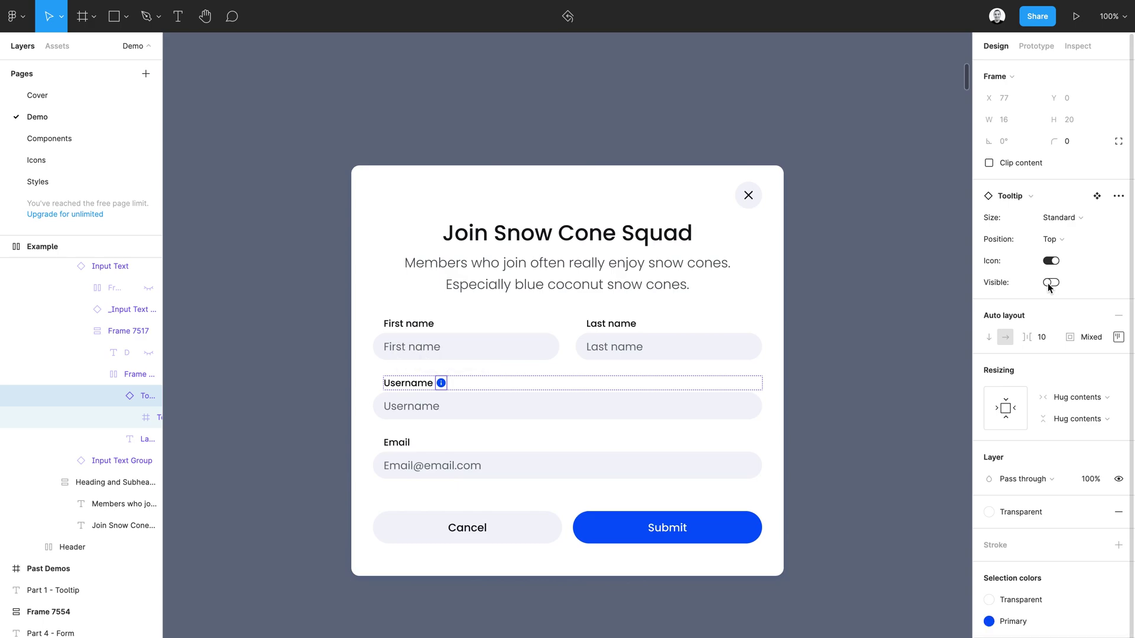
{"action": "left_click", "coordinate": [1049, 284]}
{"action": "double_click", "coordinate": [467, 355]}
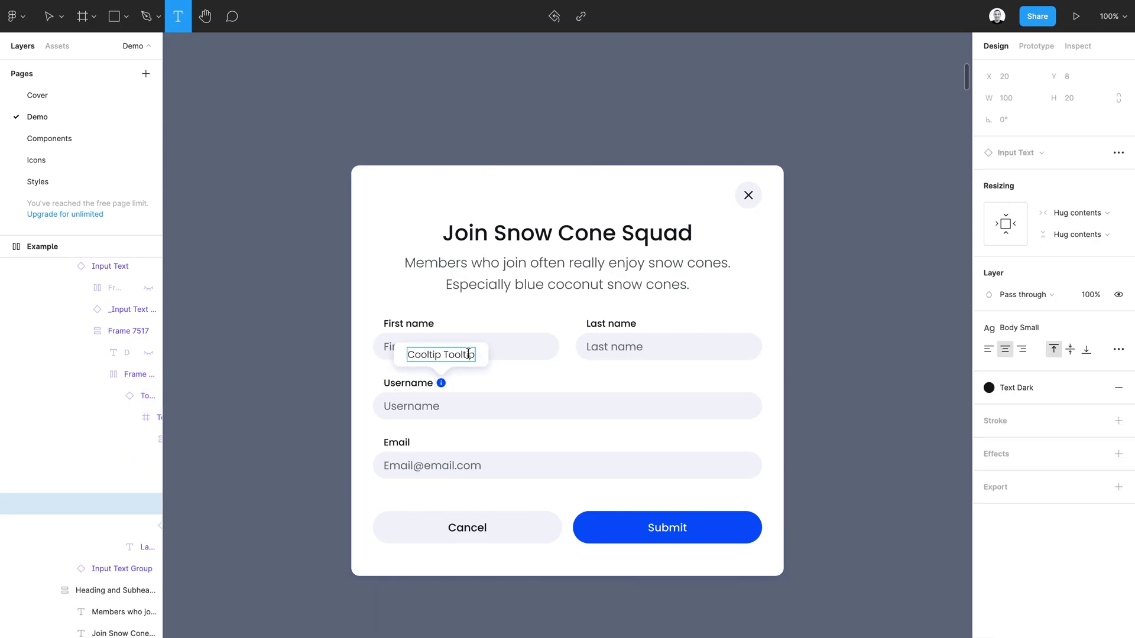
{"action": "type", "text": "Cu"}
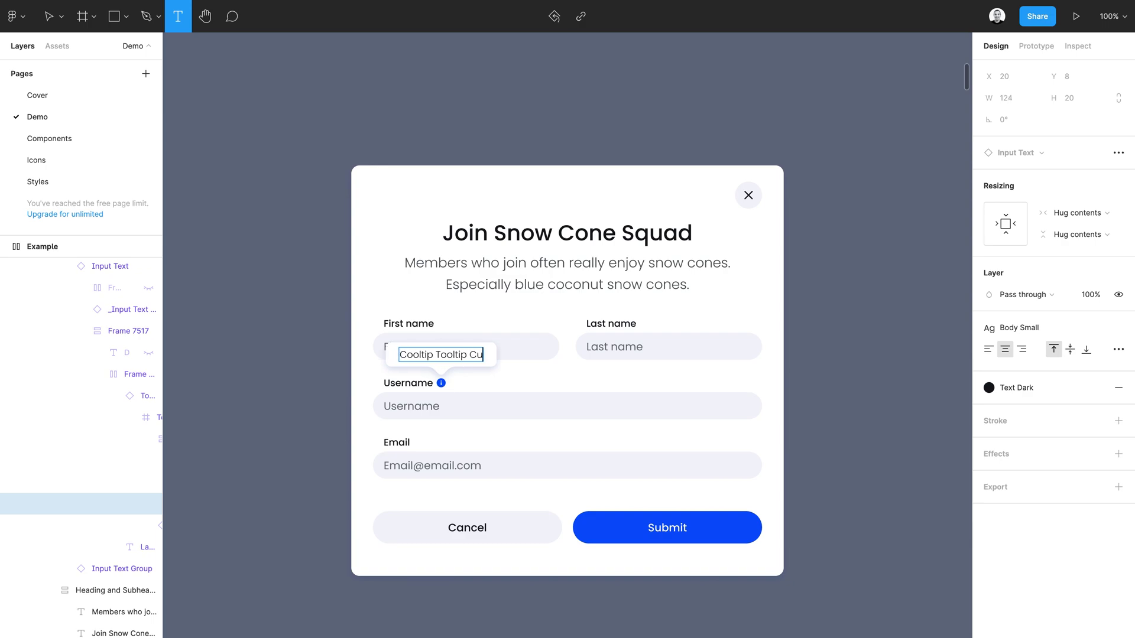
{"action": "type", "text": "stom Text"}
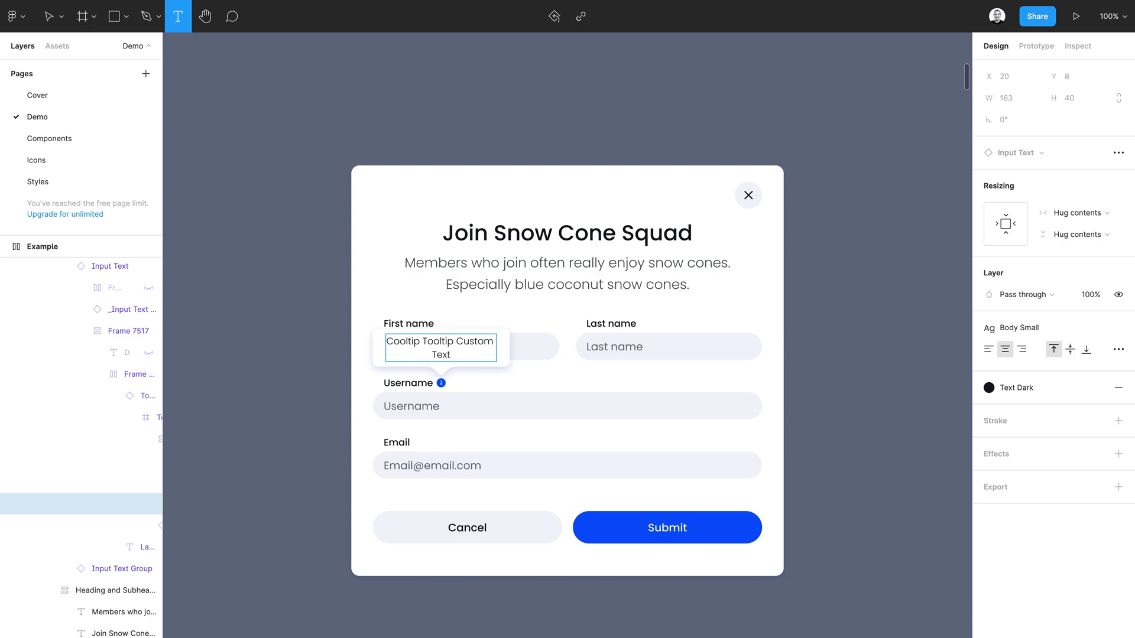
{"action": "type", "text": " Grows"}
Extend the Username field's label to "Username Or Labels"
{"action": "left_click", "coordinate": [412, 382]}
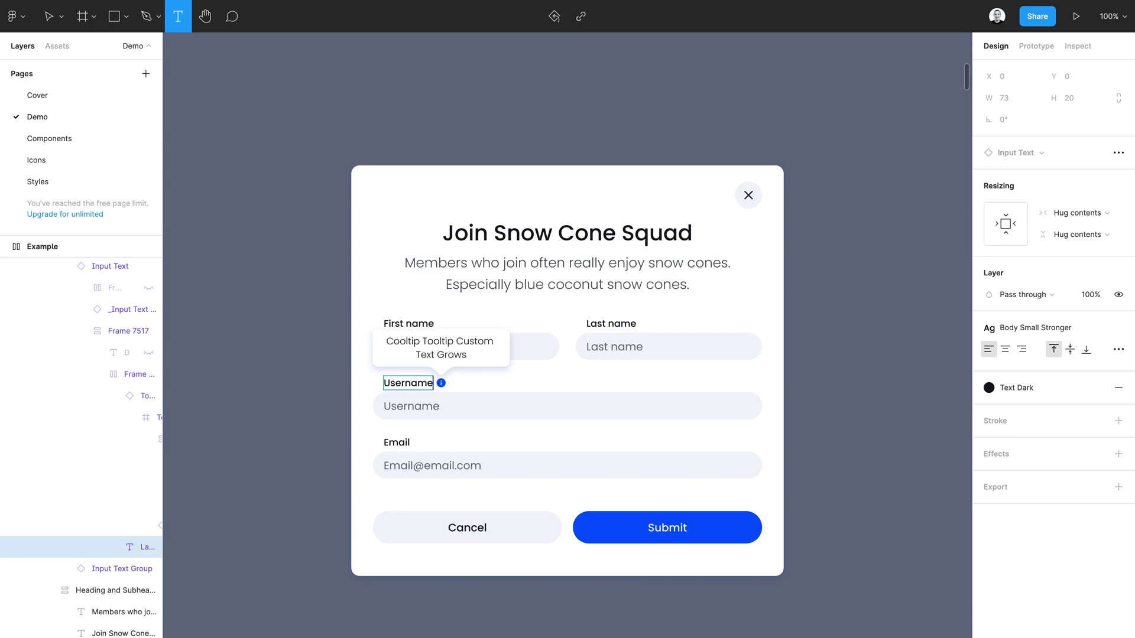
{"action": "type", "text": "Or Labels"}
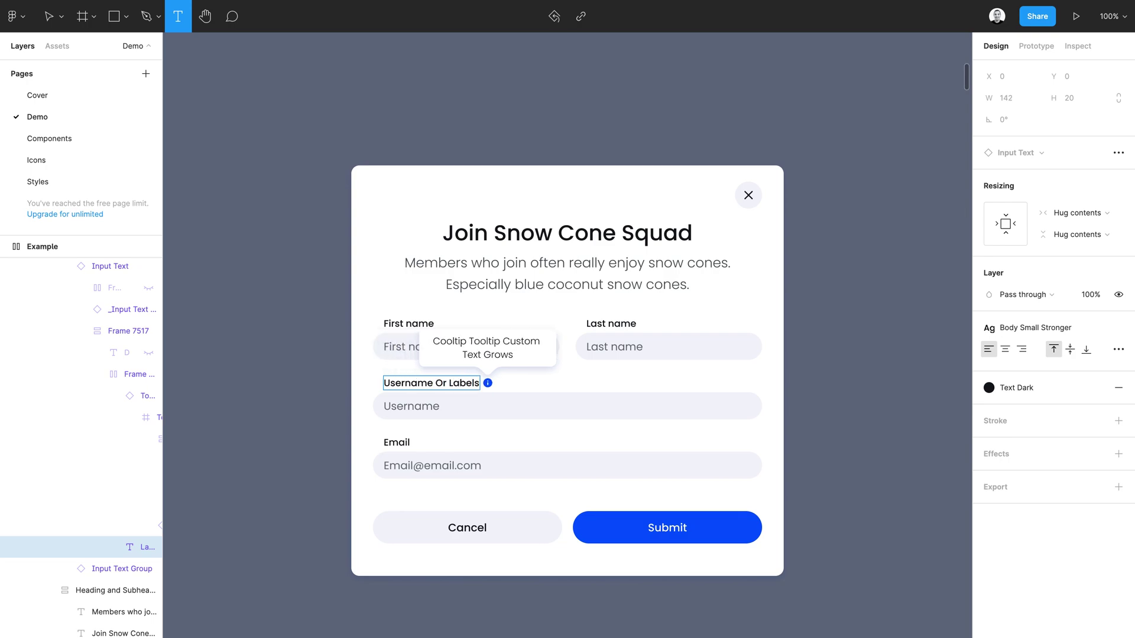
{"action": "key", "text": "Escape"}
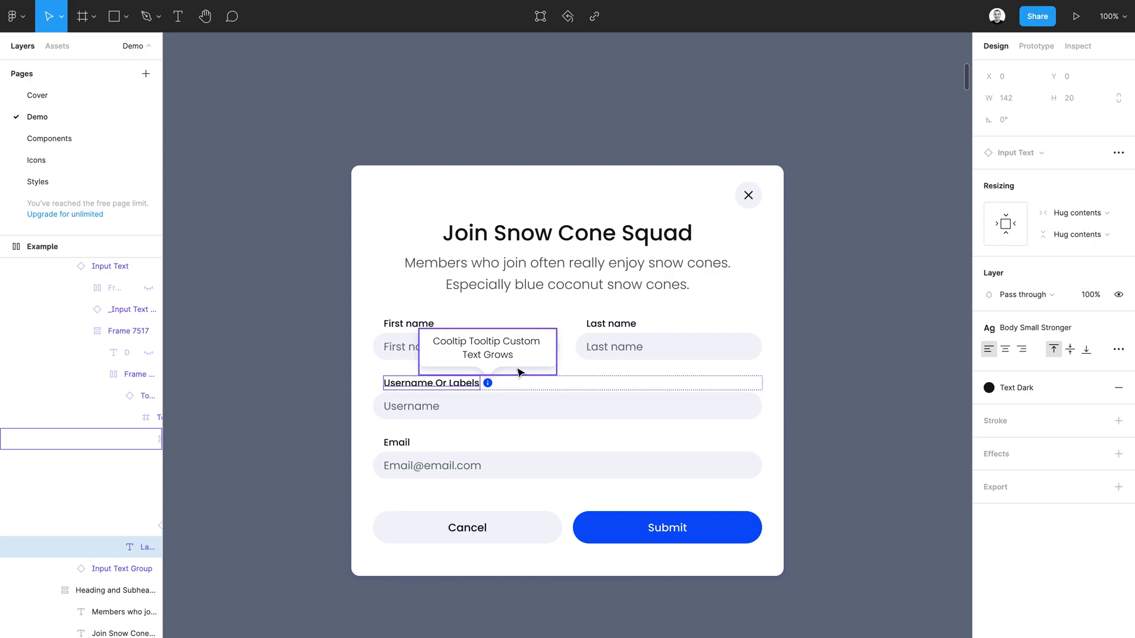
{"action": "left_click", "coordinate": [799, 595]}
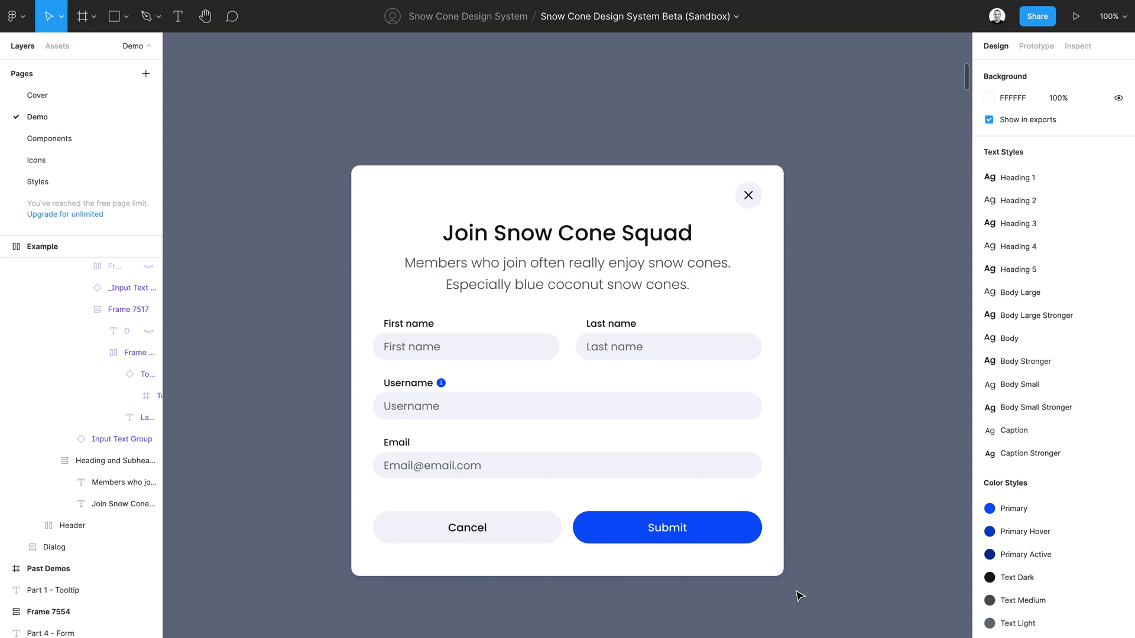
Narrow the dialog to about 342 px wide and give its footer button group a vertical auto layout
{"action": "left_click", "coordinate": [775, 459]}
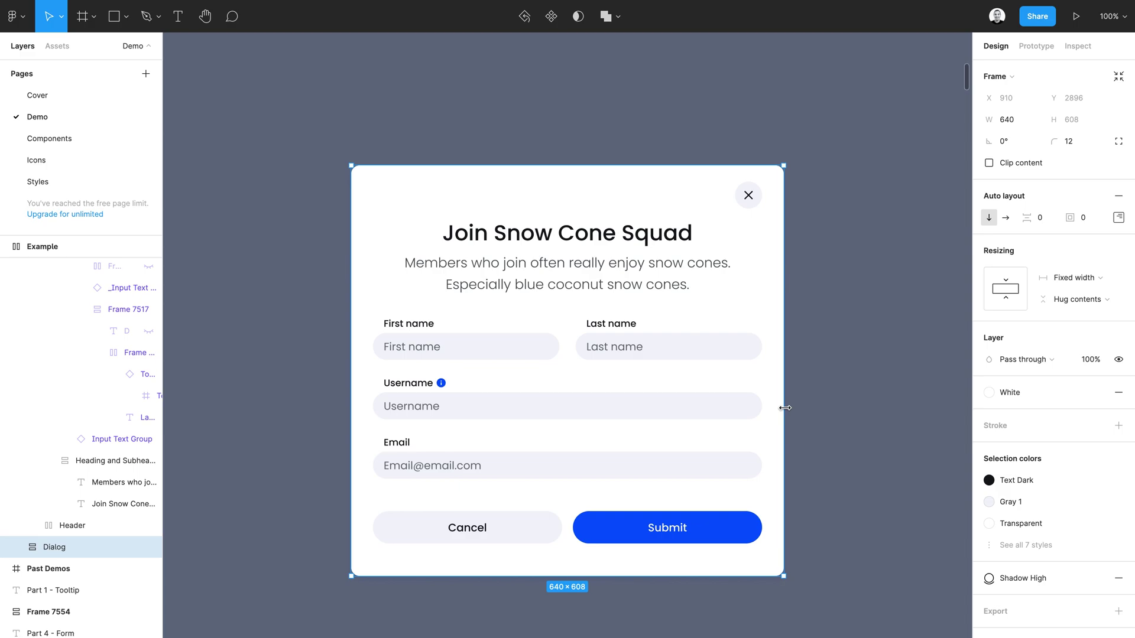
{"action": "left_click_drag", "start_coordinate": [785, 408], "coordinate": [682, 413]}
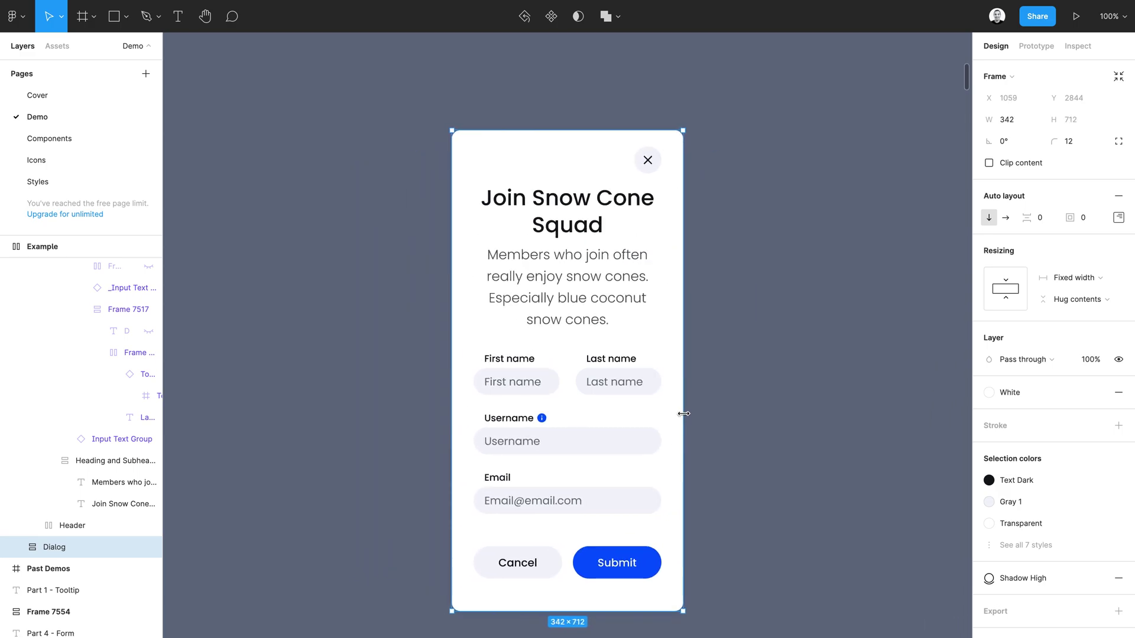
{"action": "left_click", "coordinate": [624, 563]}
{"action": "left_click", "coordinate": [624, 563]}
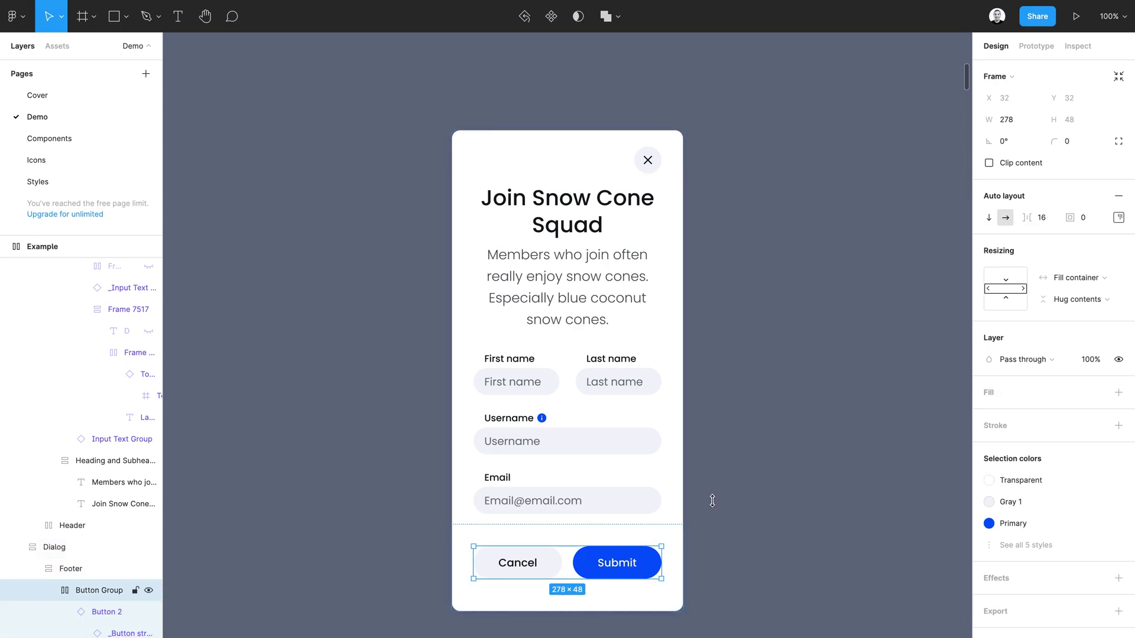
{"action": "left_click", "coordinate": [989, 218]}
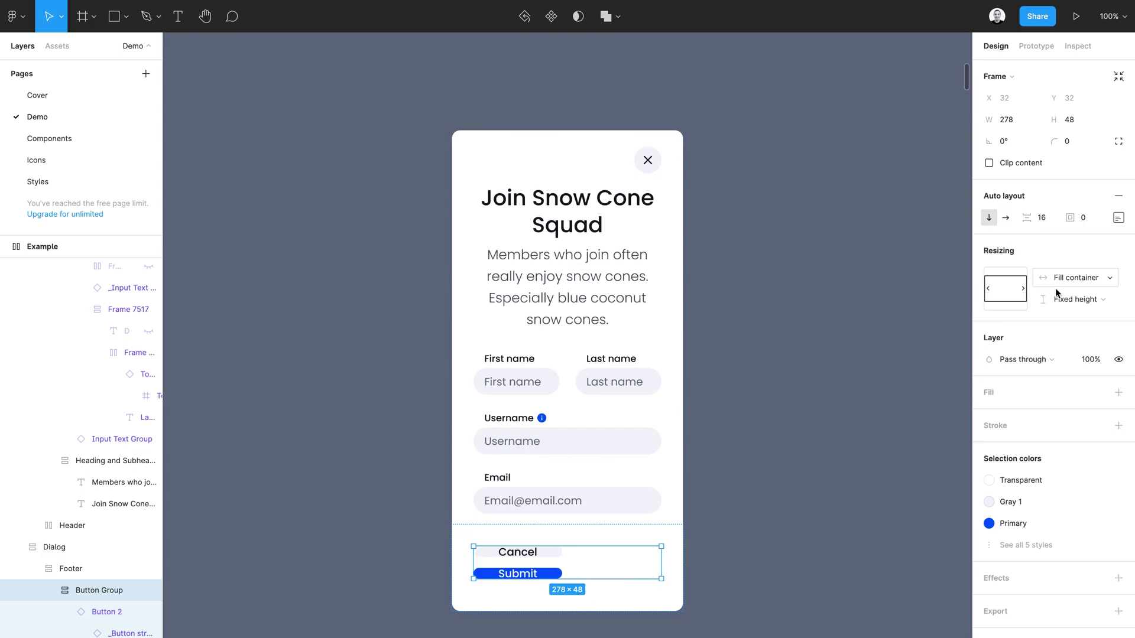
Set both the Cancel and Submit buttons to hug their contents in height and fill the container in width
{"action": "left_click", "coordinate": [547, 554]}
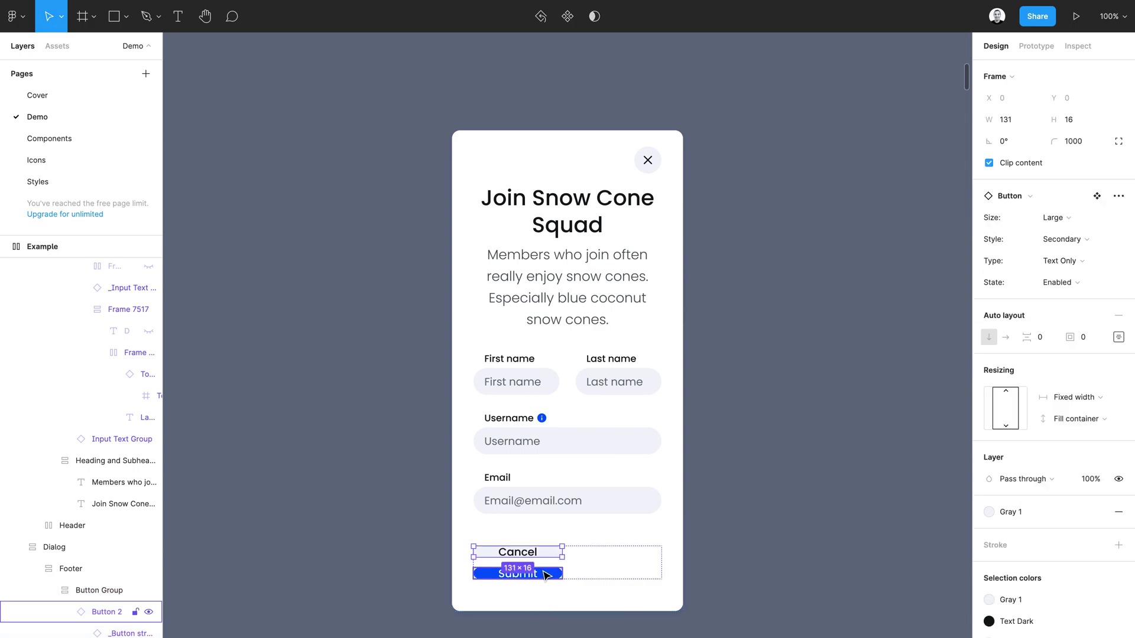
{"action": "left_click", "coordinate": [544, 574], "text": "shift"}
{"action": "left_click", "coordinate": [1064, 416]}
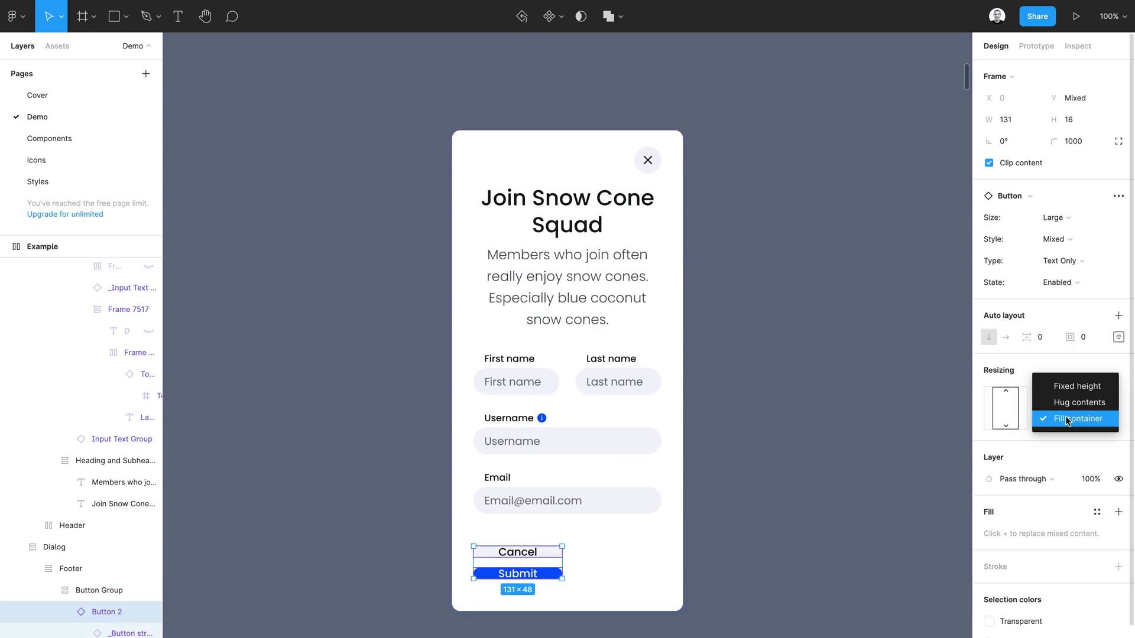
{"action": "left_click", "coordinate": [1079, 401]}
{"action": "left_click", "coordinate": [1084, 400]}
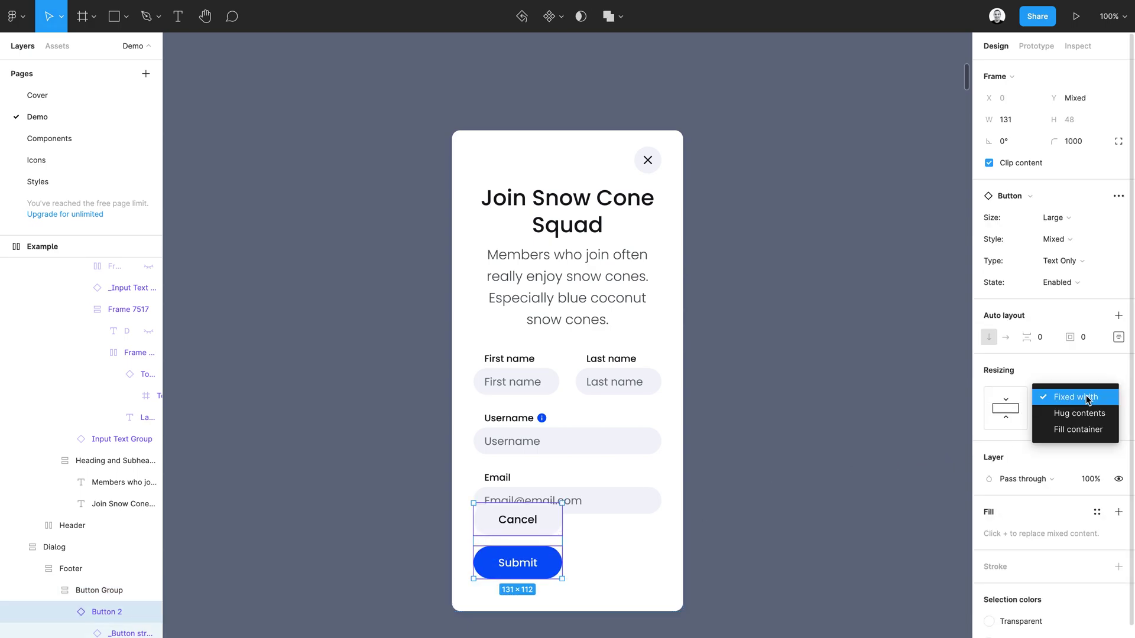
{"action": "left_click", "coordinate": [1081, 430]}
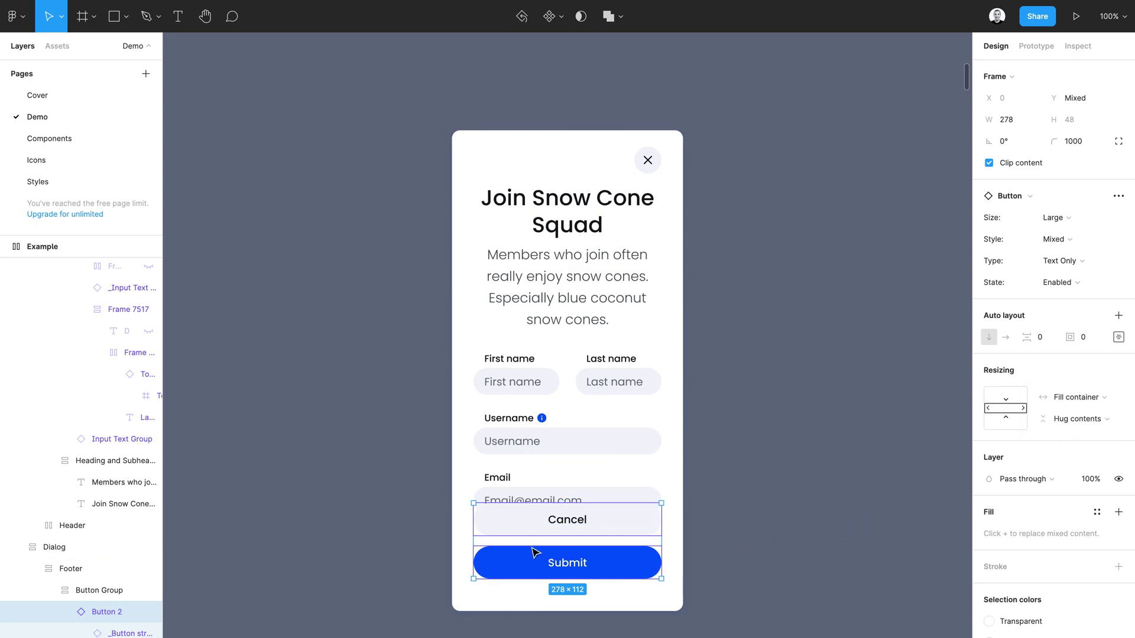
Set the height of the footer's Button Group to Hug contents
{"action": "left_click", "coordinate": [98, 591]}
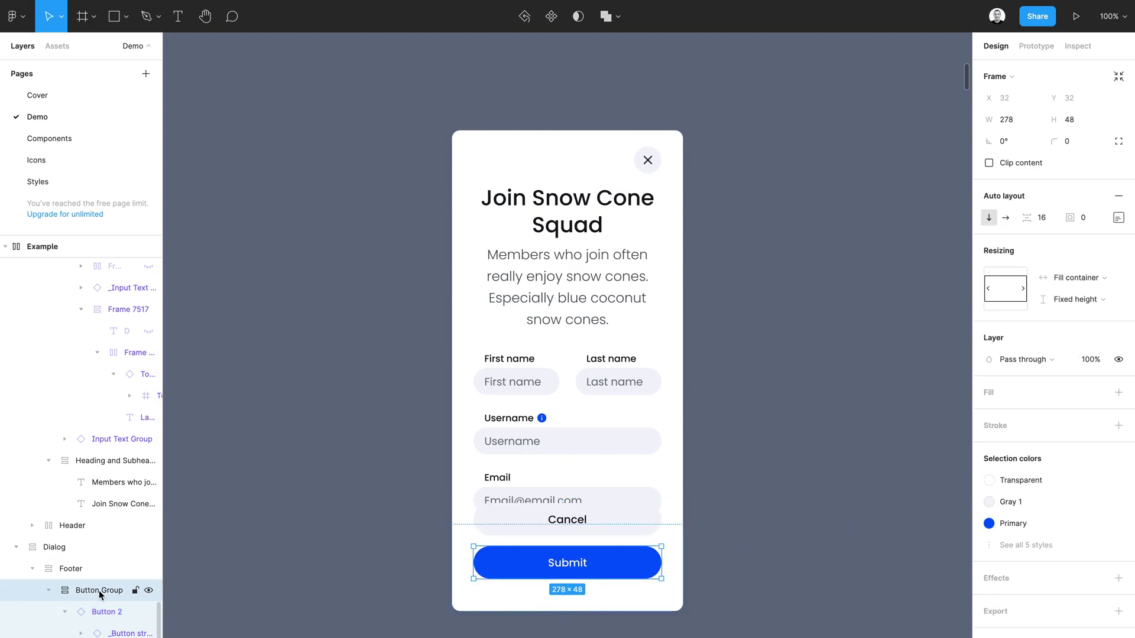
{"action": "left_click", "coordinate": [1068, 299]}
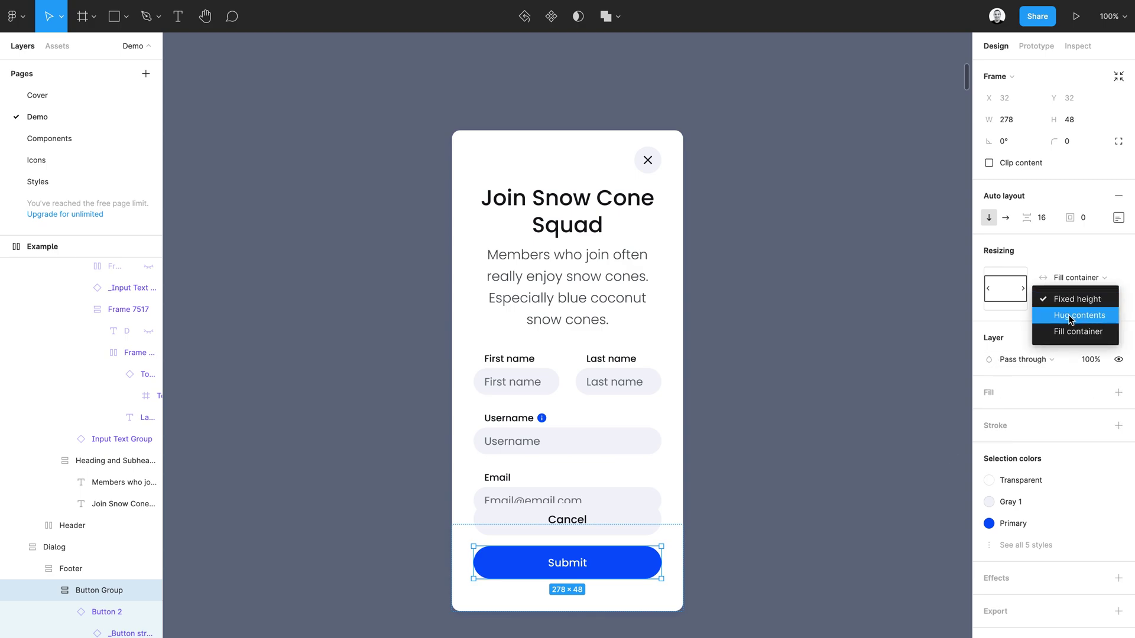
{"action": "left_click", "coordinate": [1067, 315]}
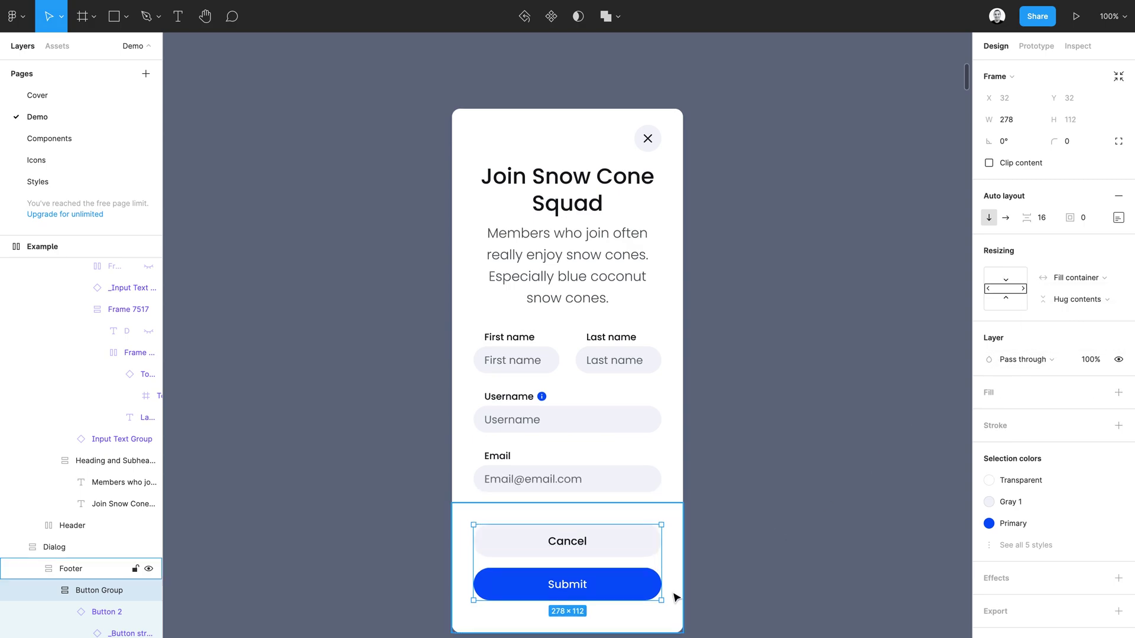
{"action": "left_click", "coordinate": [696, 590]}
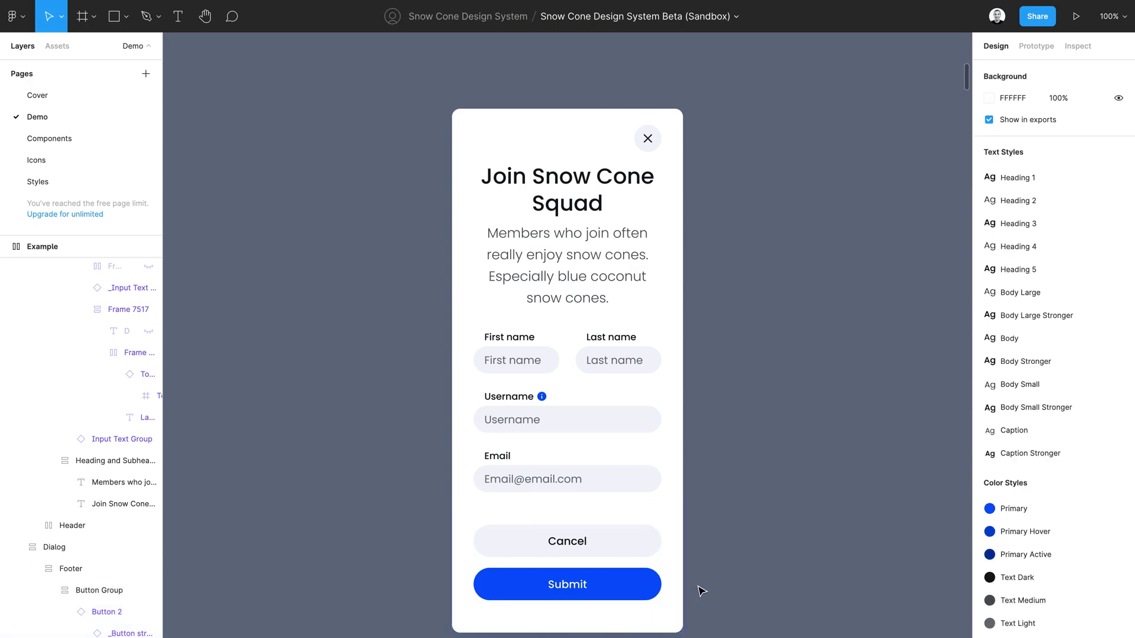
Move the Cancel button below the Submit button in the stacked button group
{"action": "left_click", "coordinate": [612, 552]}
{"action": "double_click", "coordinate": [611, 552]}
{"action": "double_click", "coordinate": [612, 551]}
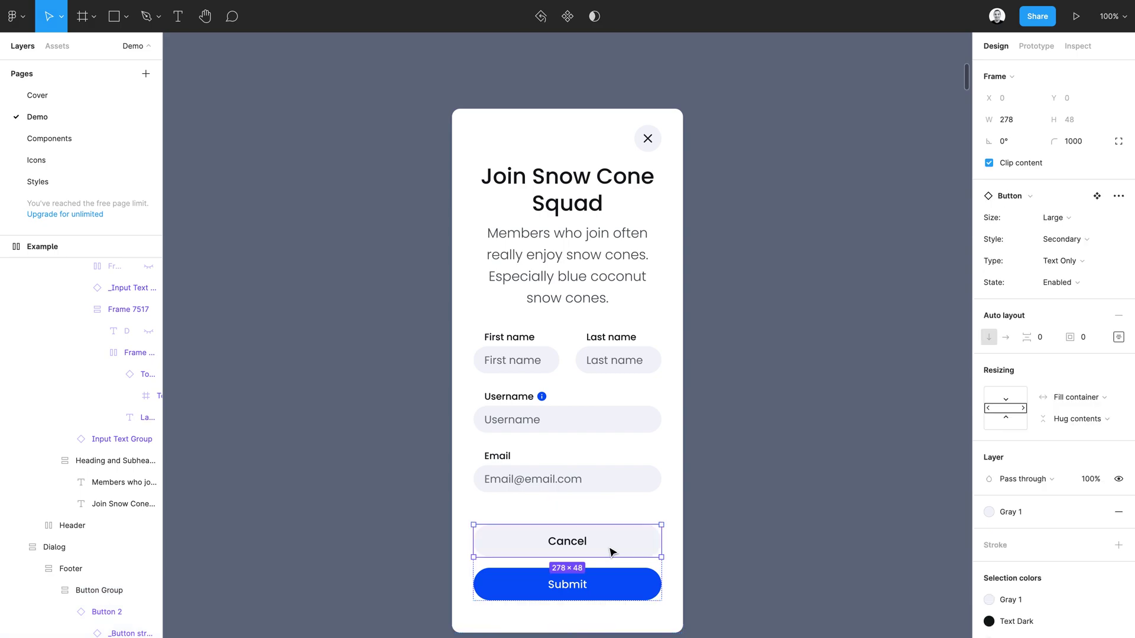
{"action": "key", "text": "Down"}
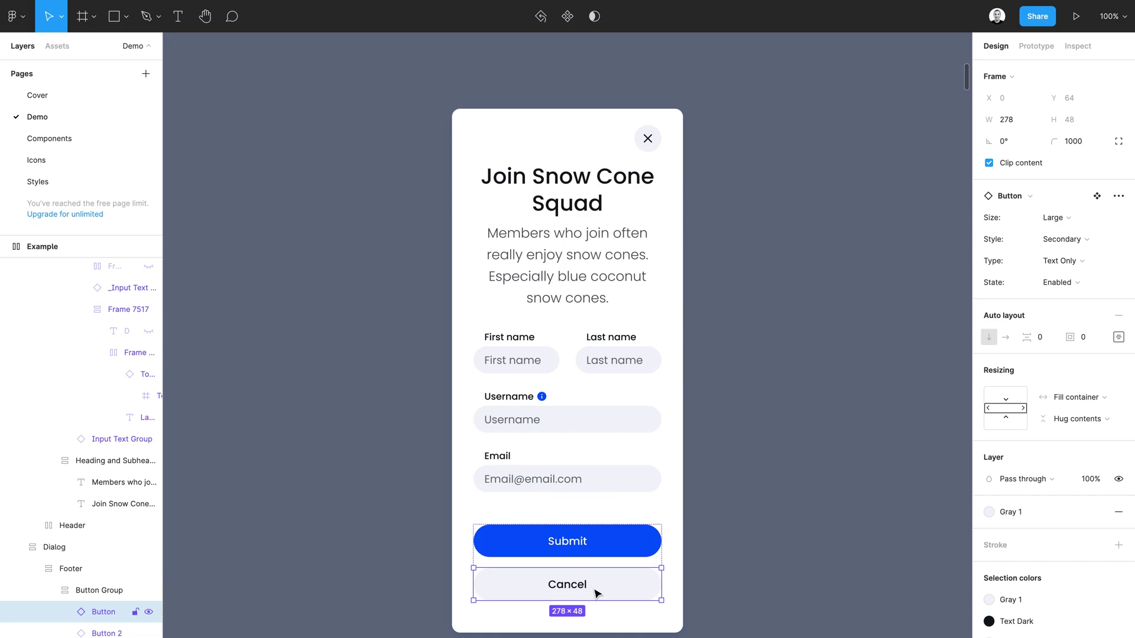
{"action": "left_click", "coordinate": [736, 591]}
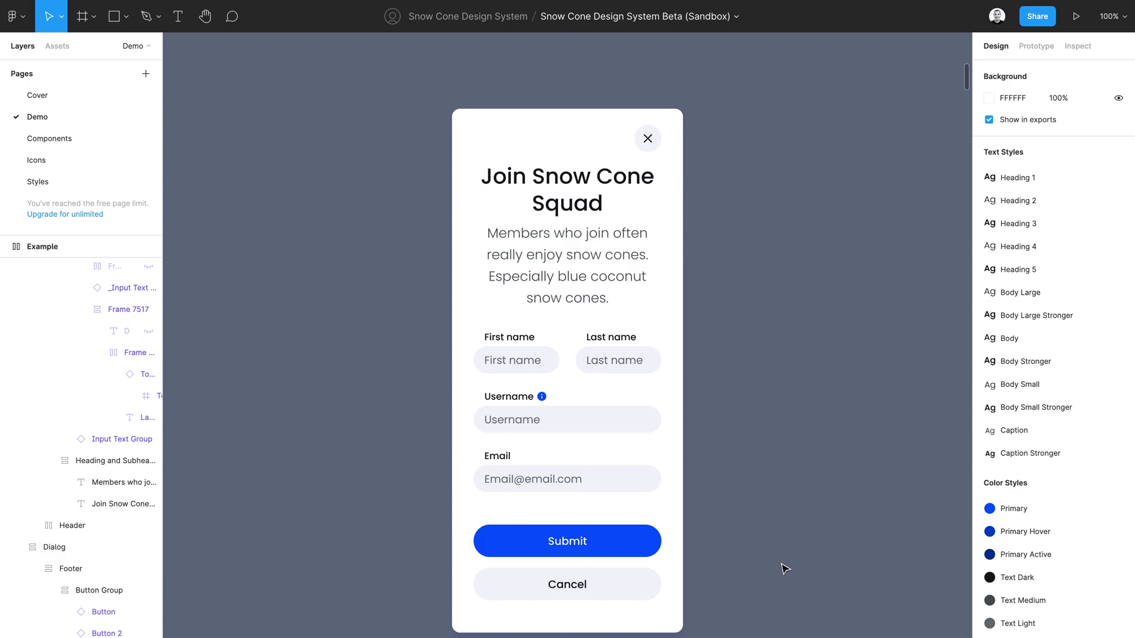
Try to reorder the Submit and Cancel buttons in the layer order of the 640 px wide dialog's Button Group instance
{"action": "key", "text": "ctrl+z"}
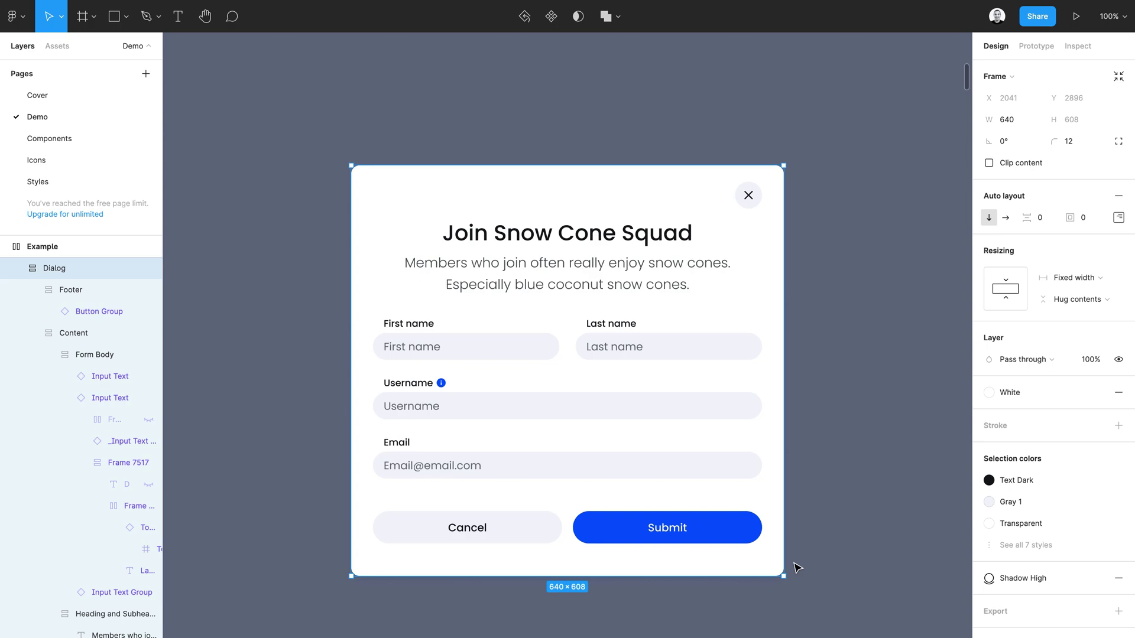
{"action": "left_click", "coordinate": [711, 533]}
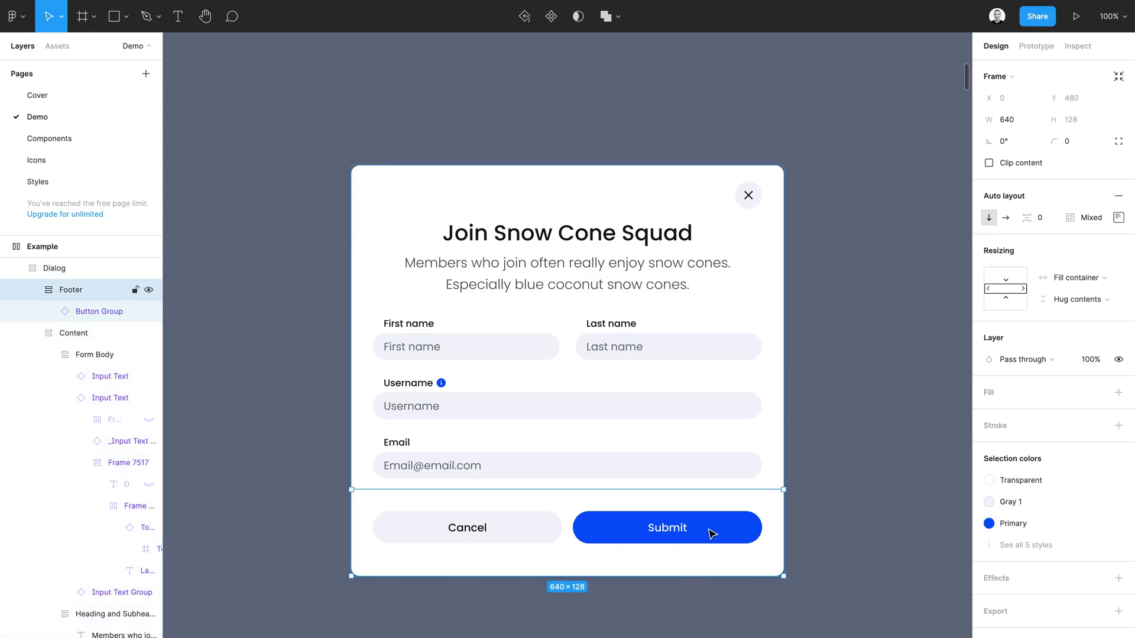
{"action": "left_click", "coordinate": [711, 534]}
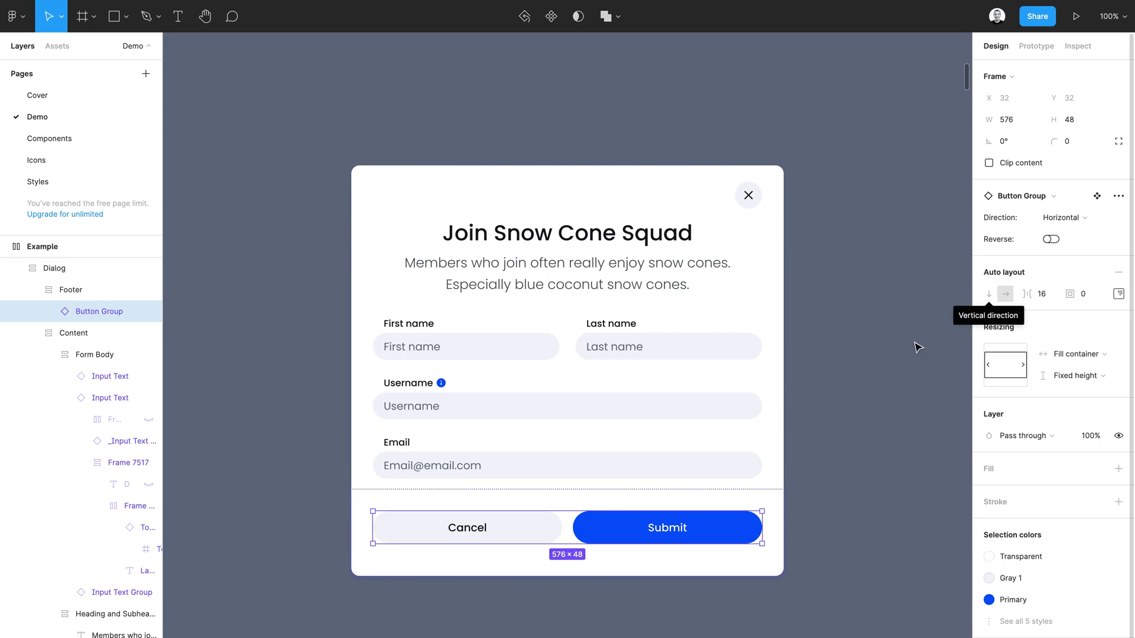
{"action": "left_click", "coordinate": [612, 534]}
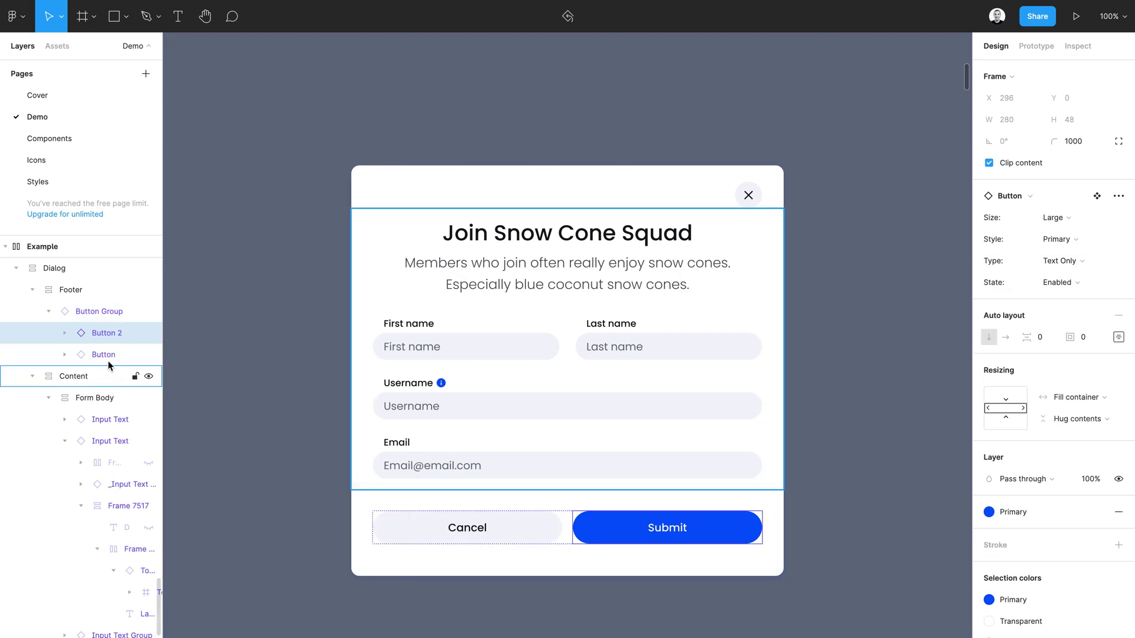
{"action": "left_click_drag", "start_coordinate": [96, 333], "coordinate": [96, 366]}
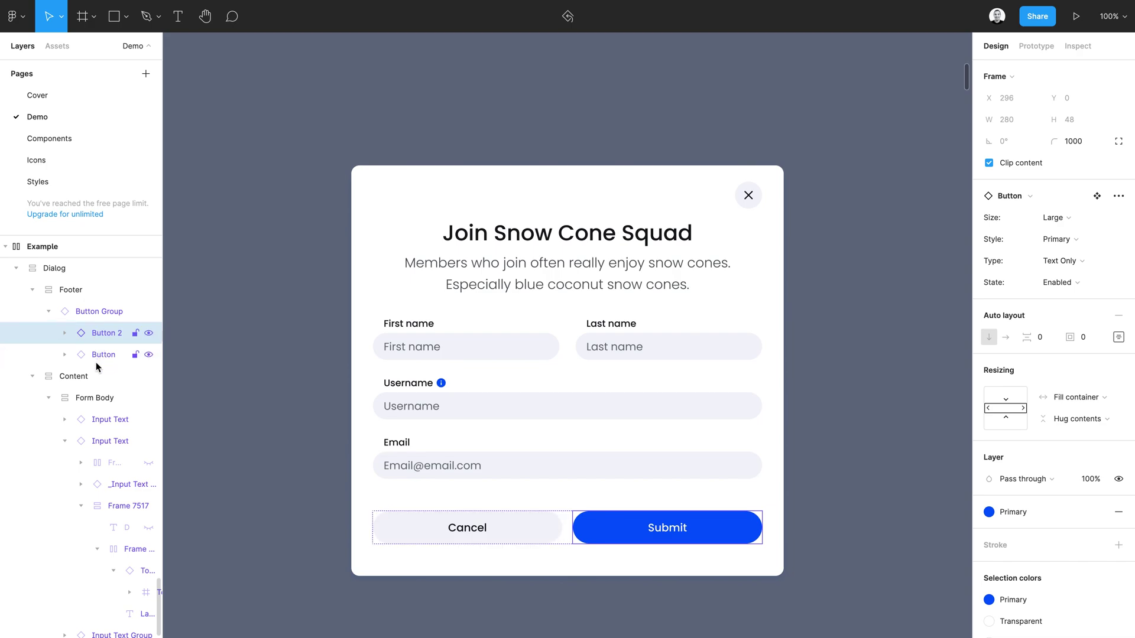
{"action": "left_click", "coordinate": [105, 354]}
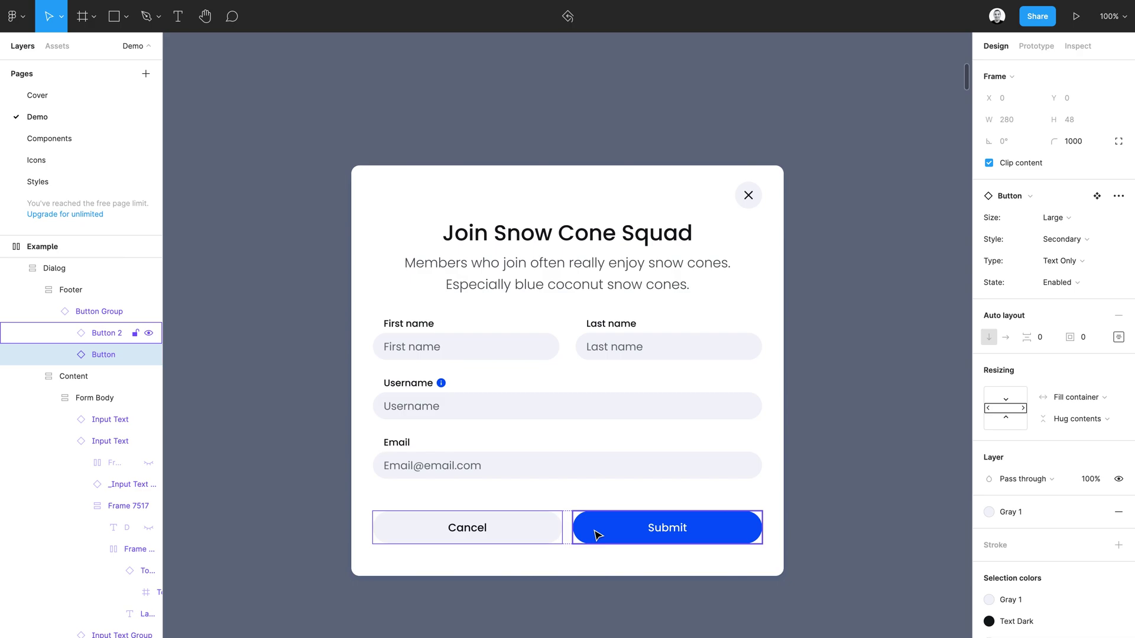
{"action": "left_click", "coordinate": [799, 593]}
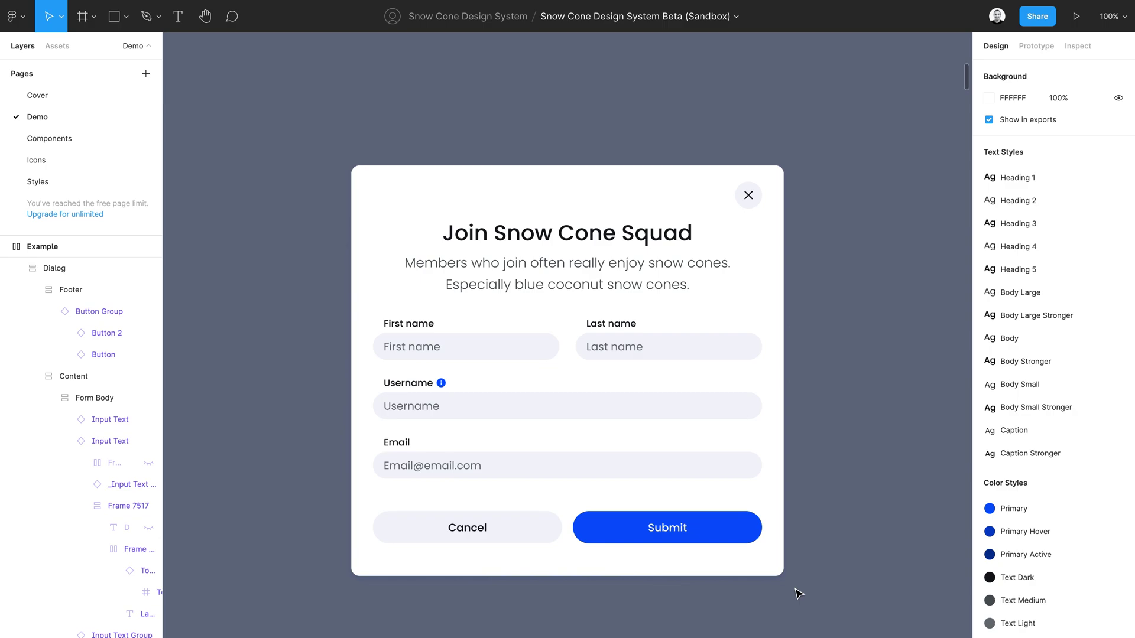
Set the Direction property of the footer's Button Group instance to Vertical
{"action": "double_click", "coordinate": [720, 534]}
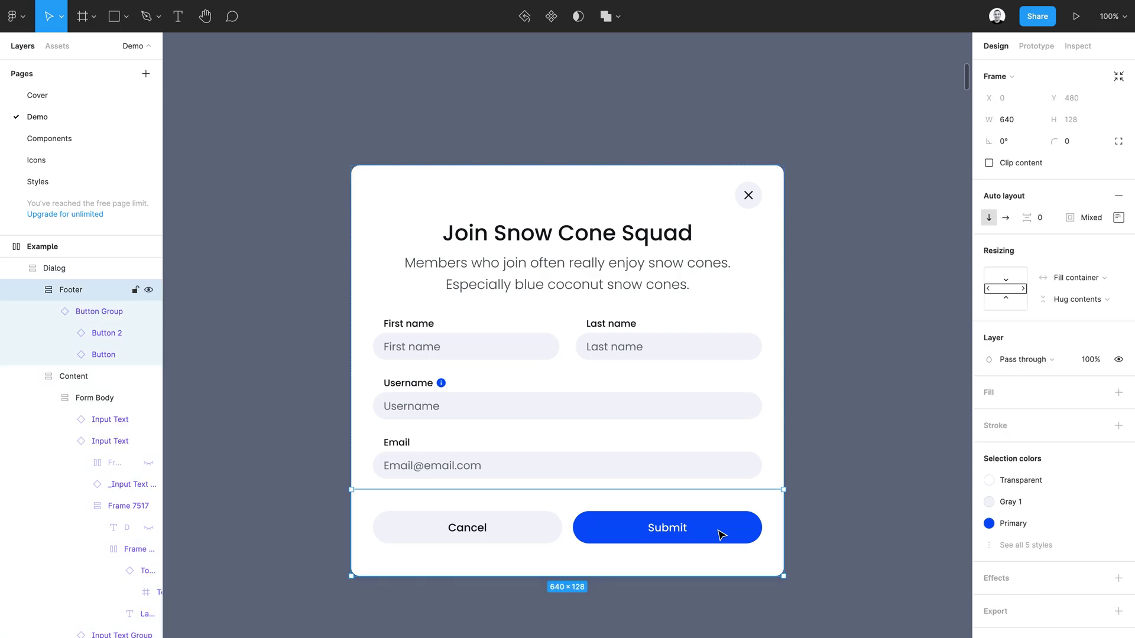
{"action": "double_click", "coordinate": [719, 534]}
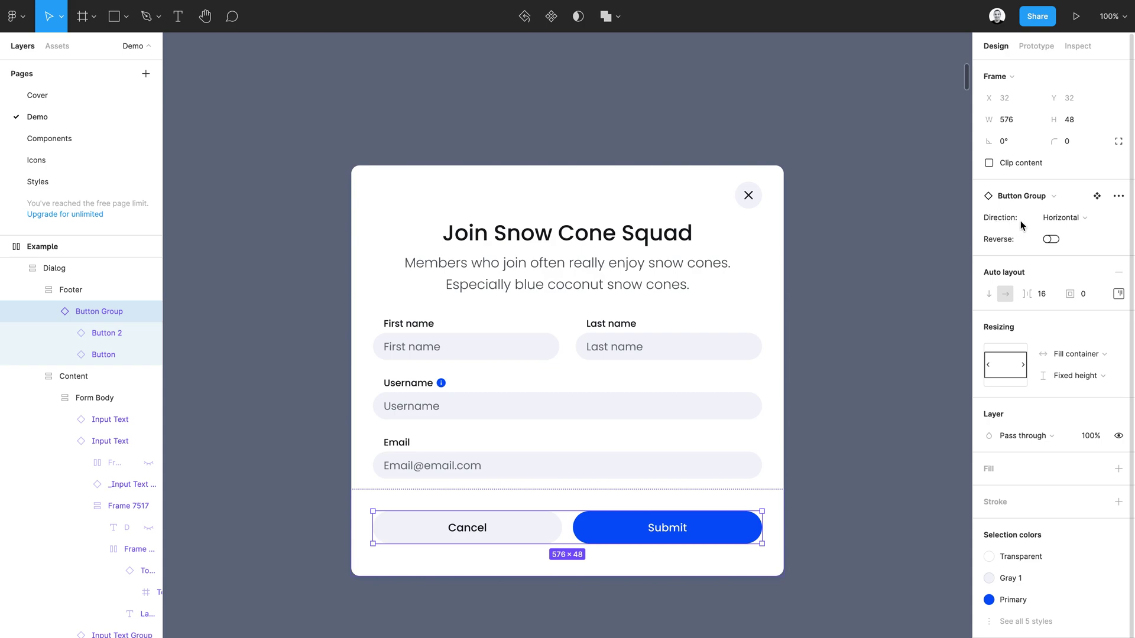
{"action": "left_click", "coordinate": [1056, 220]}
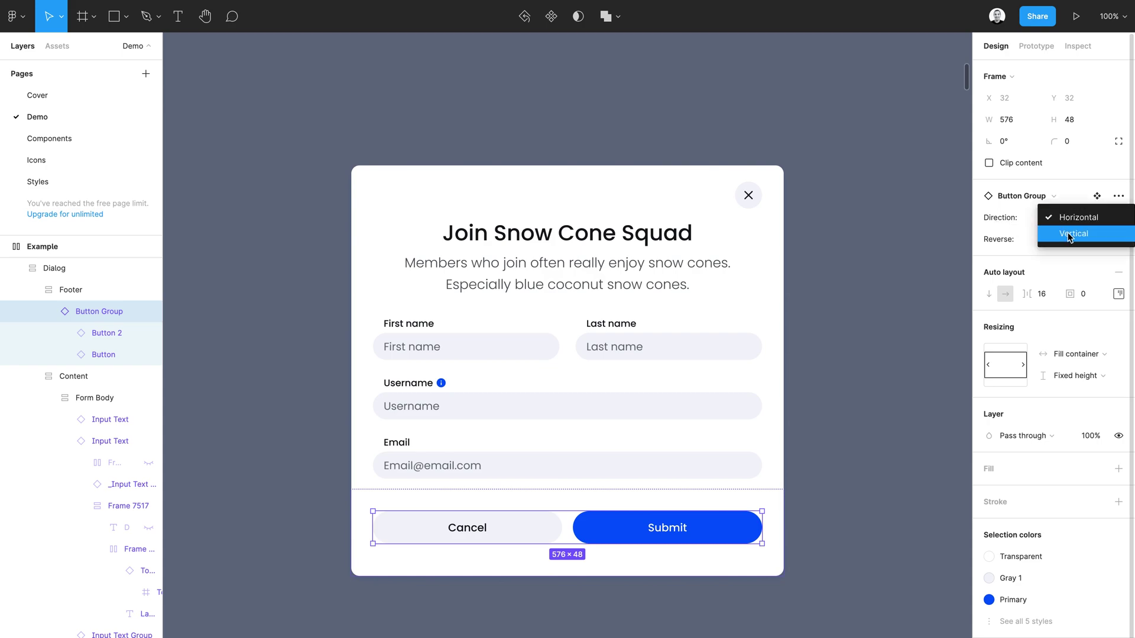
{"action": "left_click", "coordinate": [1067, 232]}
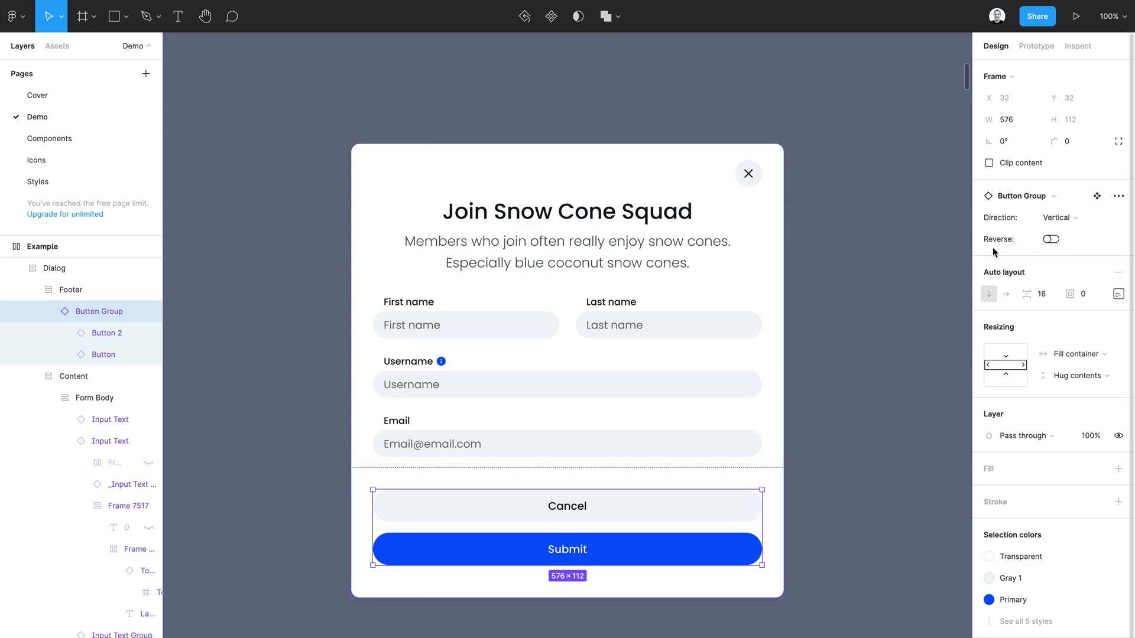
Turn on the Reverse property of the footer's Button Group instance
{"action": "left_click", "coordinate": [1051, 239]}
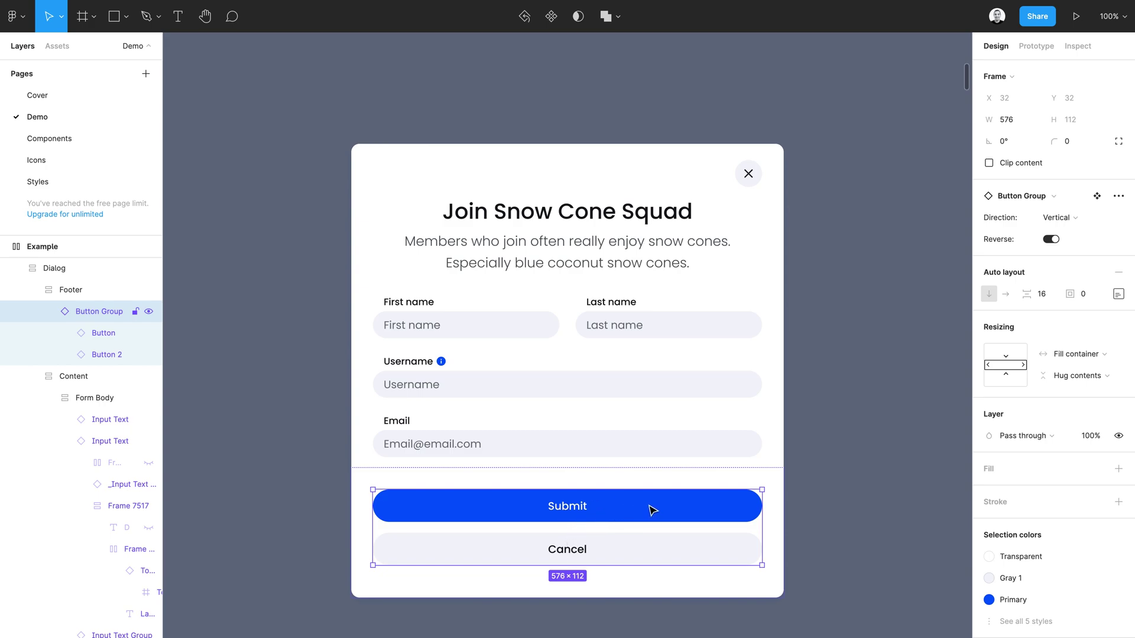
{"action": "left_click", "coordinate": [800, 618]}
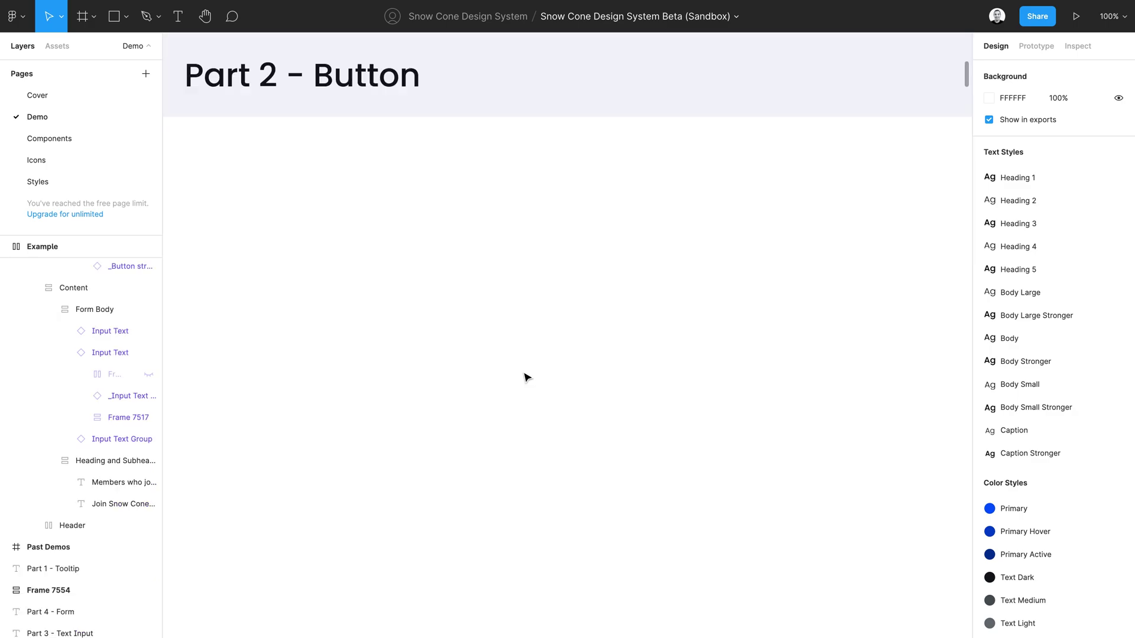
Add a text layer reading "Button" in the empty canvas area below the Part 2 - Button heading
{"action": "key", "text": "t"}
{"action": "left_click", "coordinate": [523, 372]}
{"action": "type", "text": "Button"}
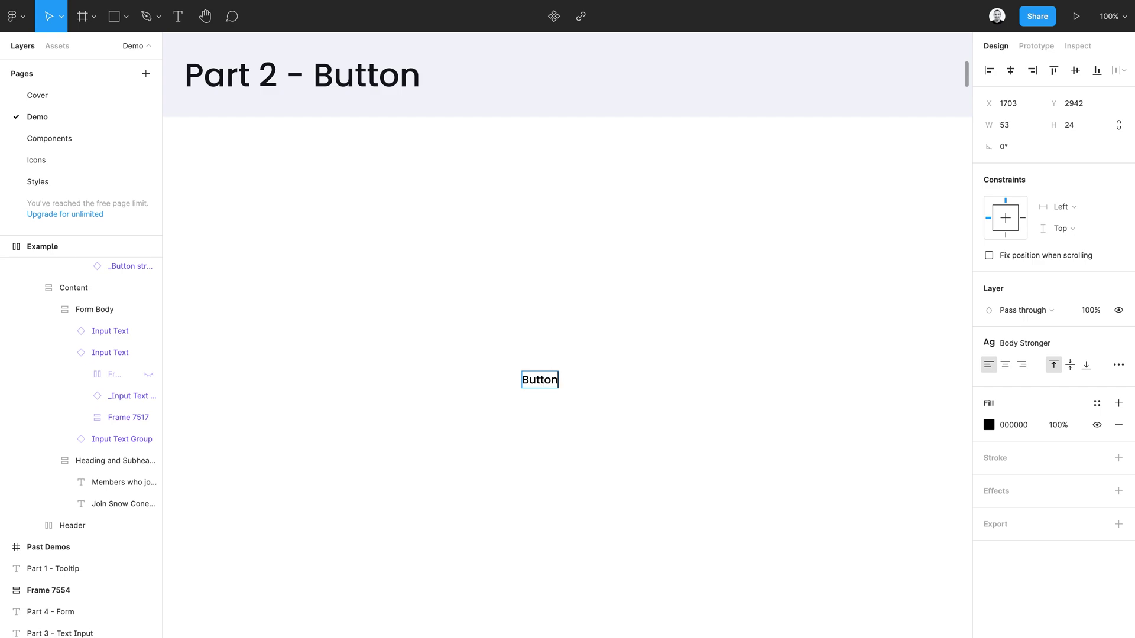
{"action": "key", "text": "Escape"}
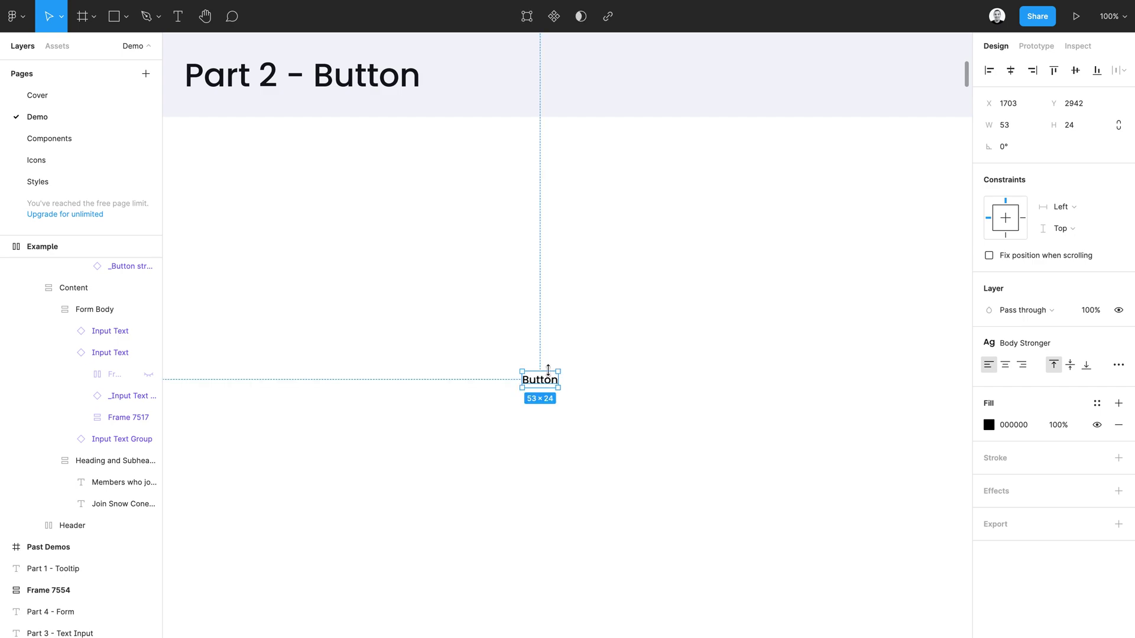
Apply the Text Dark color style to the fill of the Button text
{"action": "left_click", "coordinate": [1034, 345]}
{"action": "left_click", "coordinate": [1034, 346]}
{"action": "left_click", "coordinate": [1096, 404]}
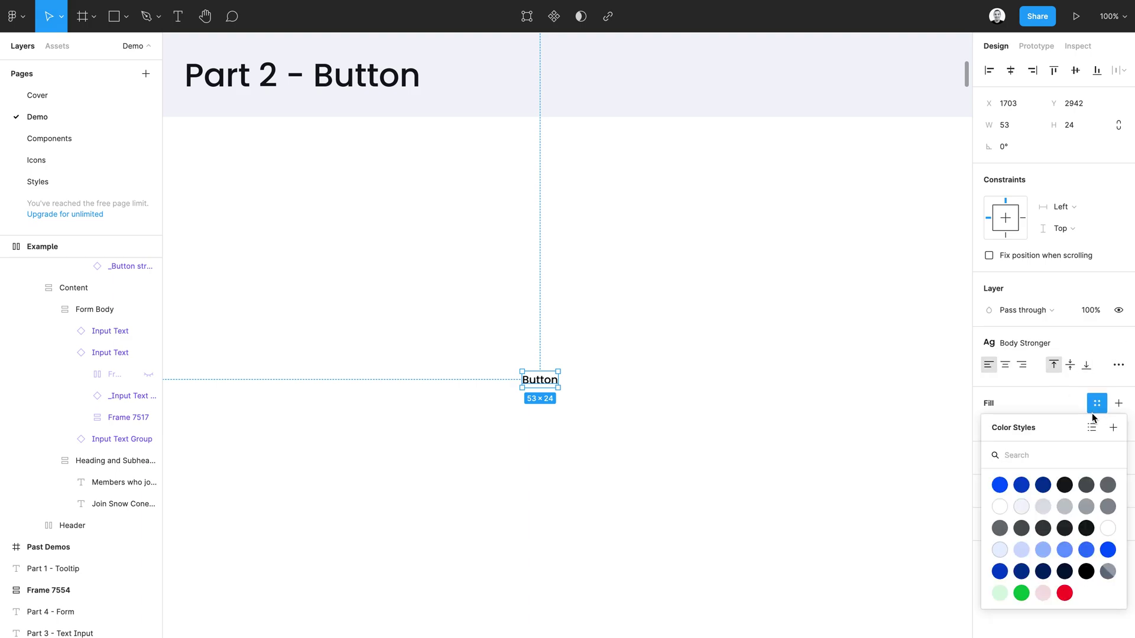
{"action": "left_click", "coordinate": [1065, 485]}
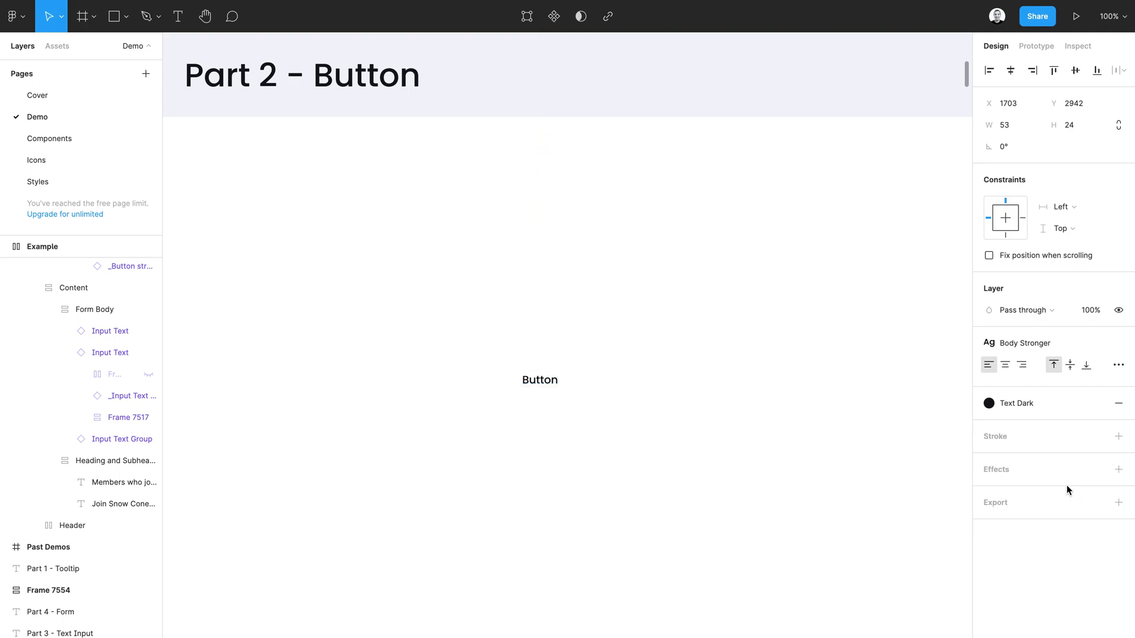
{"action": "left_click", "coordinate": [579, 410]}
Wrap the Button text in an auto layout frame
{"action": "left_click", "coordinate": [545, 385]}
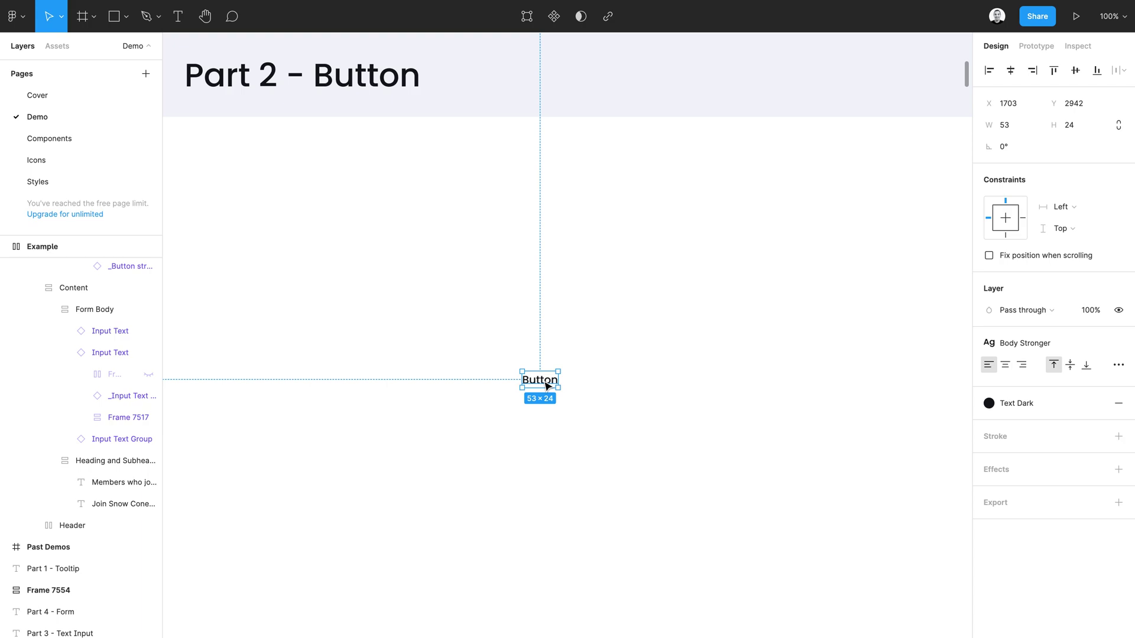
{"action": "key", "text": "shift+a"}
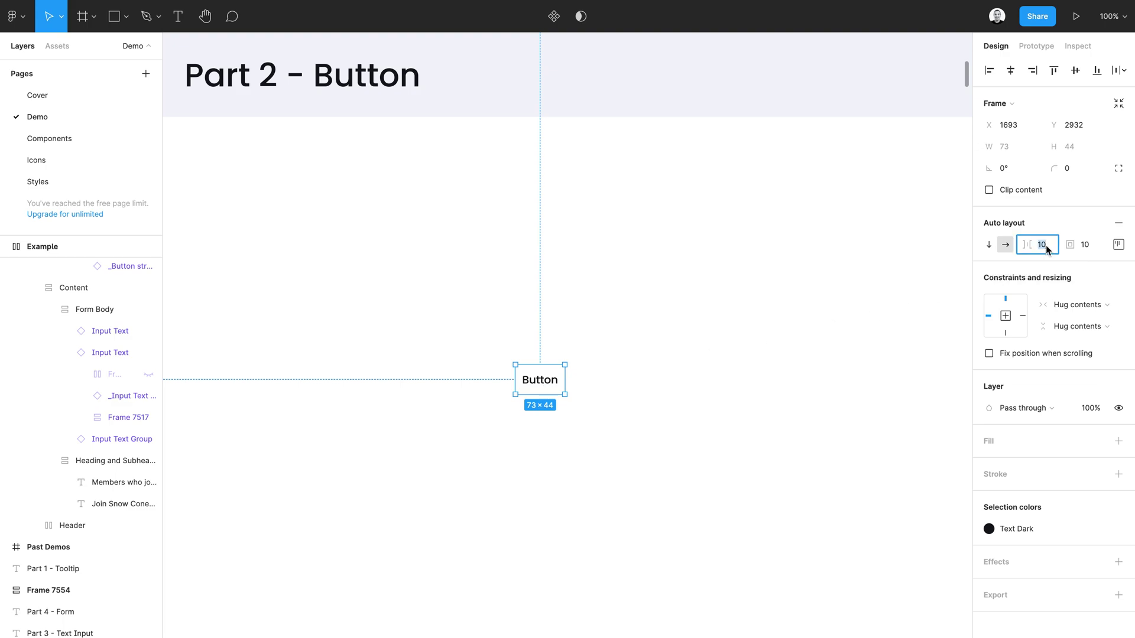
{"action": "left_click", "coordinate": [1085, 244]}
{"action": "key", "text": "Escape"}
Set the button frame's auto layout padding to 12 at the top and bottom and 32 at the left and right
{"action": "left_click", "coordinate": [1118, 244]}
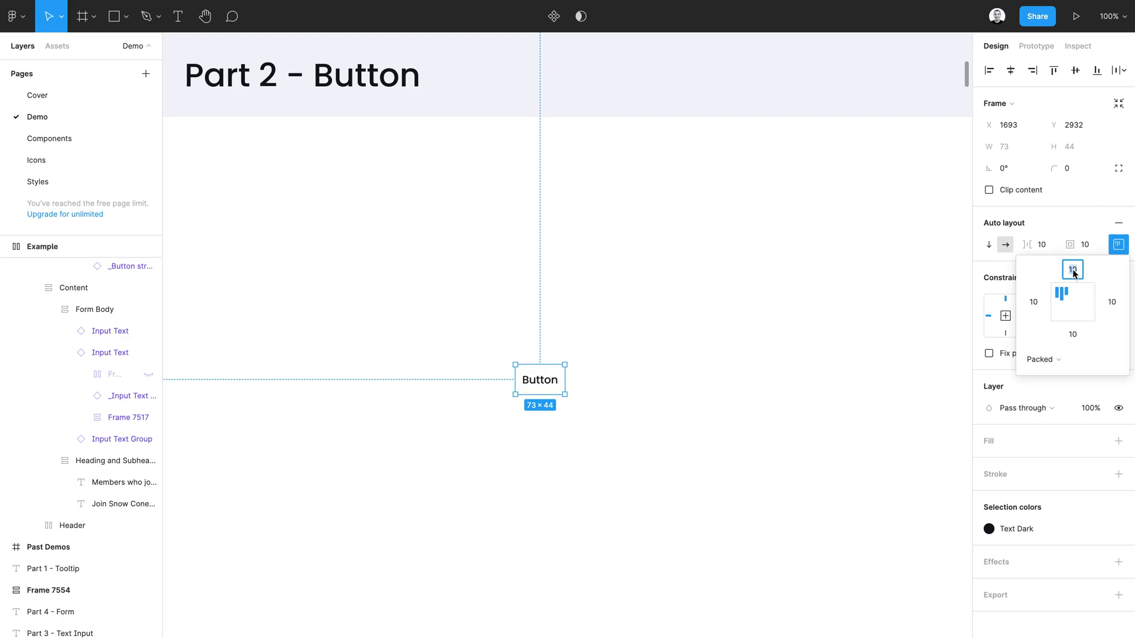
{"action": "type", "text": "12"}
{"action": "key", "text": "Tab"}
{"action": "type", "text": "32"}
{"action": "key", "text": "Tab"}
{"action": "type", "text": "12"}
{"action": "key", "text": "Tab"}
{"action": "type", "text": "32"}
{"action": "key", "text": "Tab"}
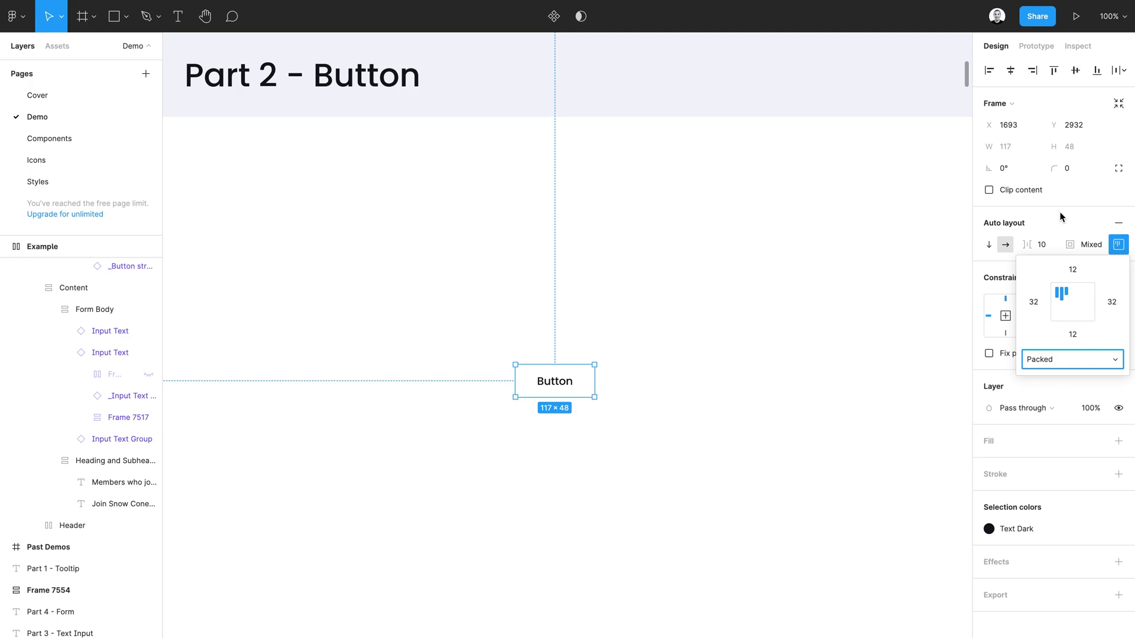
Try center and top-left content alignment in the button frame while it is enlarged to about 469 × 175
{"action": "left_click", "coordinate": [1072, 302]}
{"action": "left_click_drag", "start_coordinate": [595, 398], "coordinate": [832, 483]}
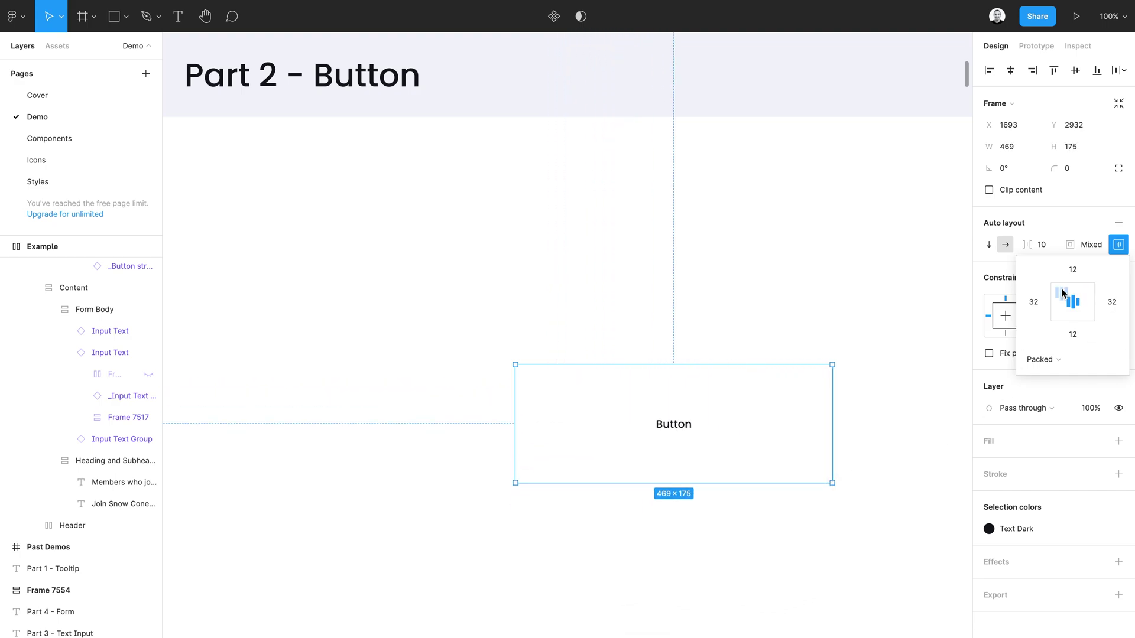
{"action": "left_click", "coordinate": [1061, 292]}
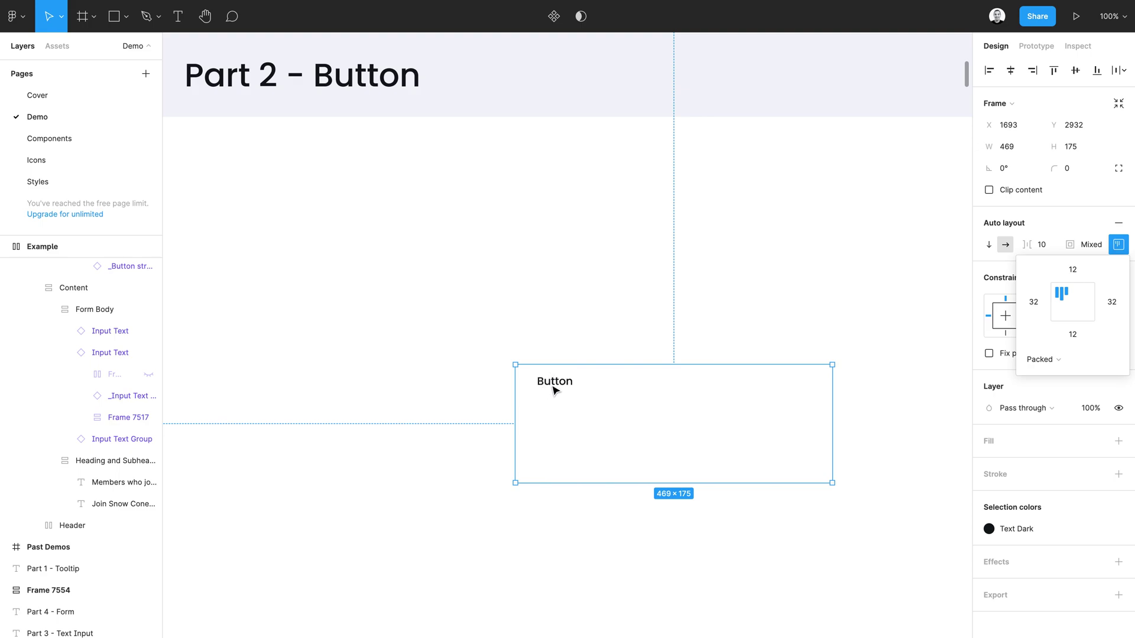
{"action": "key", "text": "alt+h"}
{"action": "key", "text": "alt+v"}
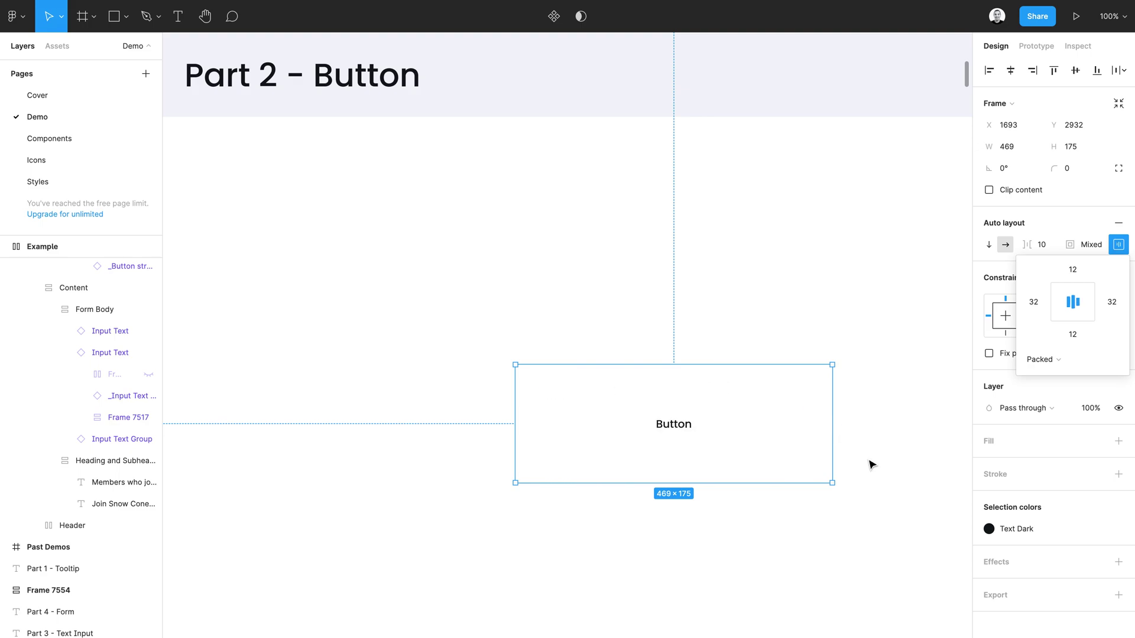
{"action": "key", "text": "super+alt+shift+r"}
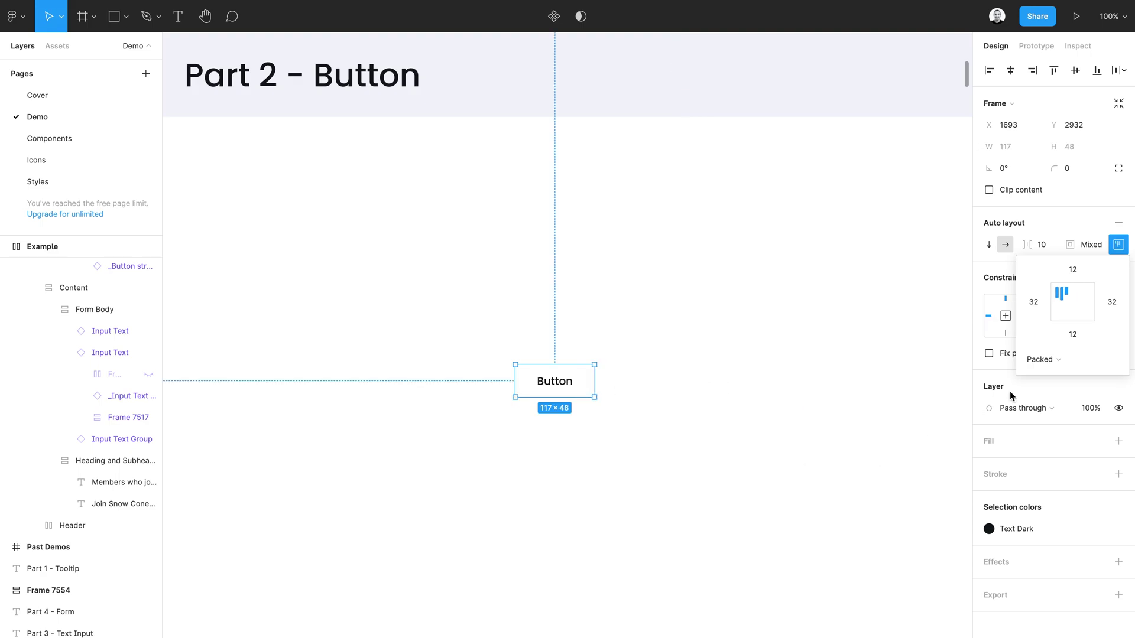
Align the button frame's content to the center and convert the frame into a component
{"action": "left_click", "coordinate": [1073, 301]}
{"action": "left_click", "coordinate": [788, 421]}
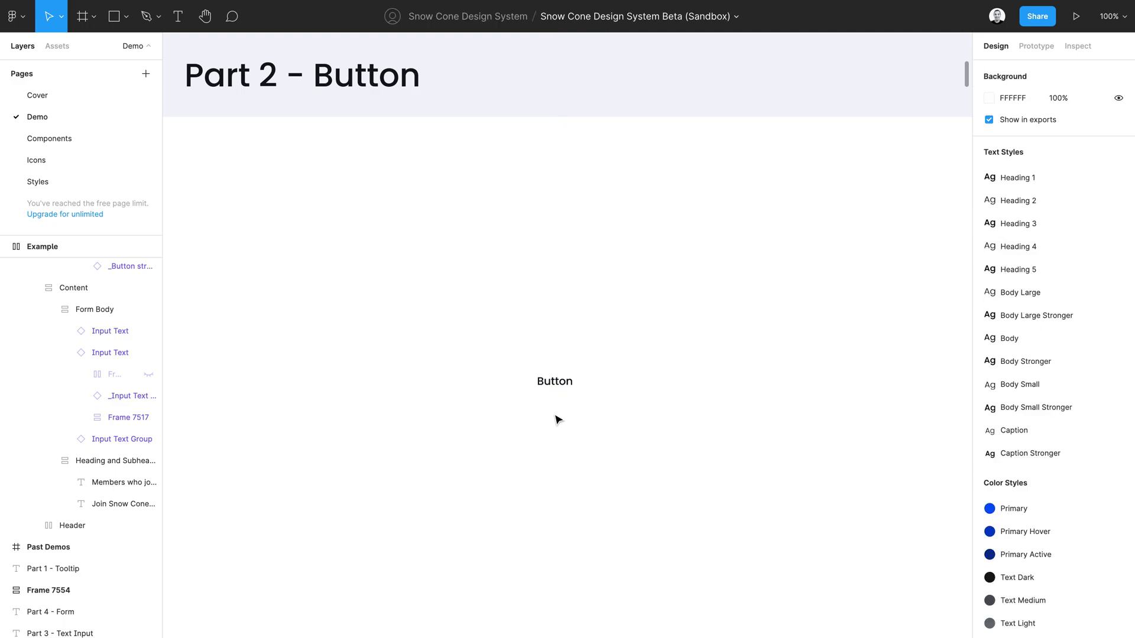
{"action": "left_click", "coordinate": [548, 383]}
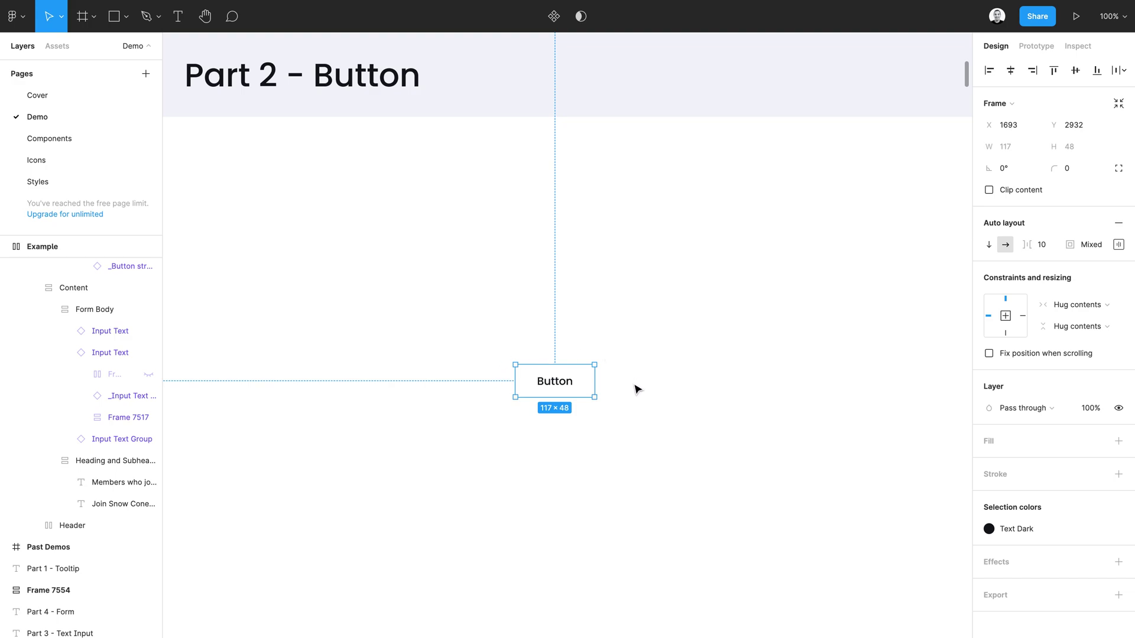
{"action": "key", "text": "alt"}
{"action": "key", "text": "ctrl+alt+k"}
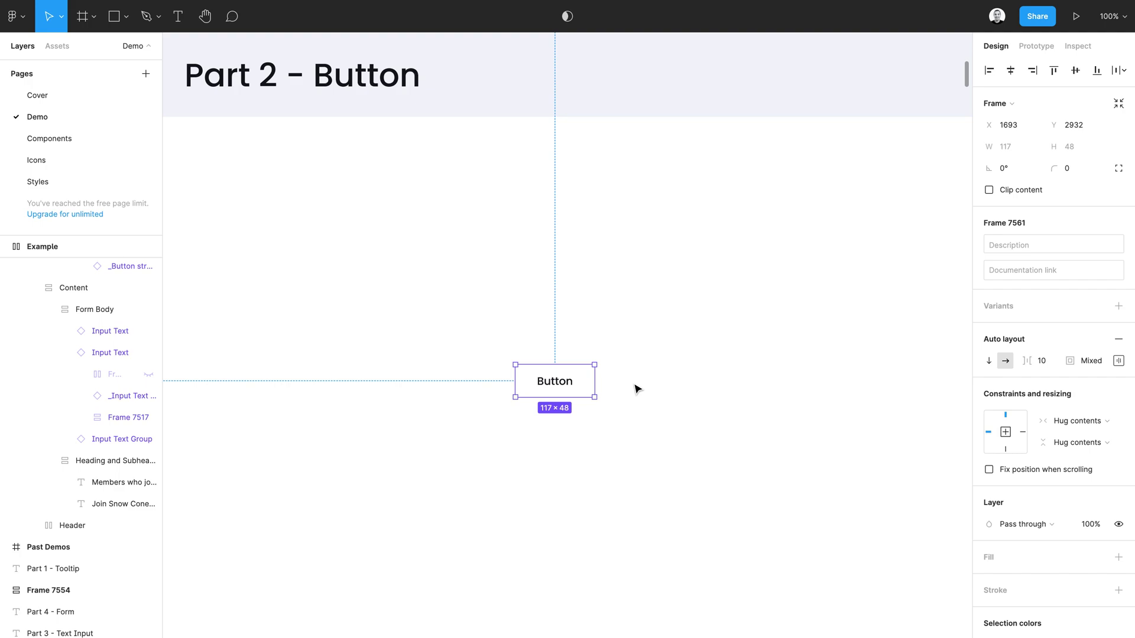
Rename the new button component as _Button Structure
{"action": "left_click", "coordinate": [637, 389]}
{"action": "left_click", "coordinate": [565, 387]}
{"action": "left_click", "coordinate": [588, 427]}
{"action": "scroll", "coordinate": [88, 502], "scroll_direction": "down", "scroll_amount": 1}
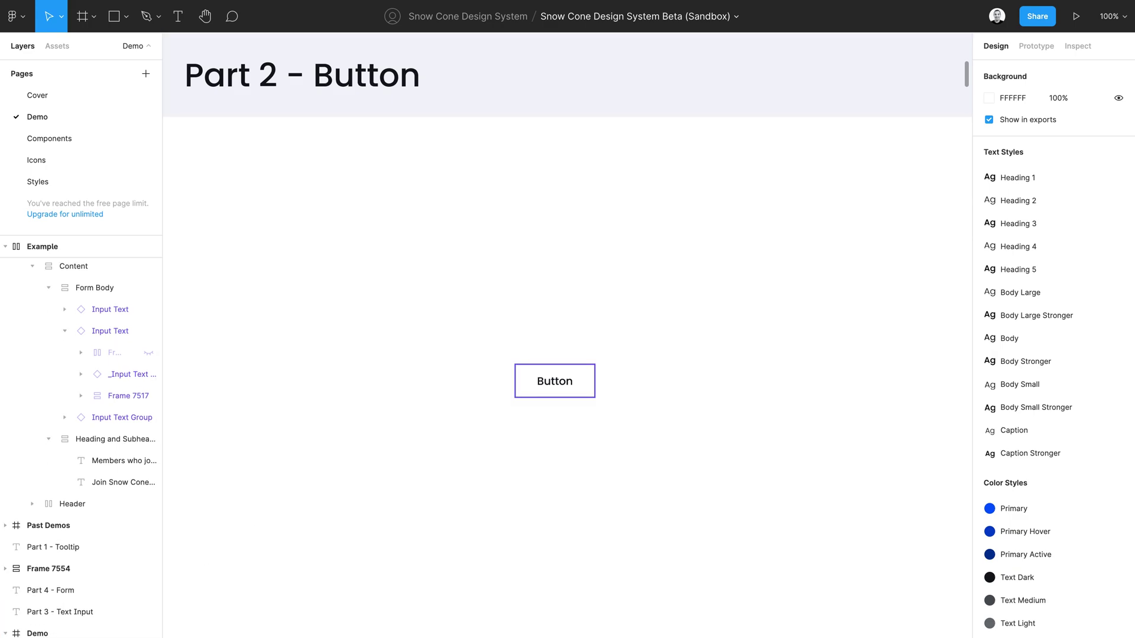
{"action": "left_click", "coordinate": [554, 381]}
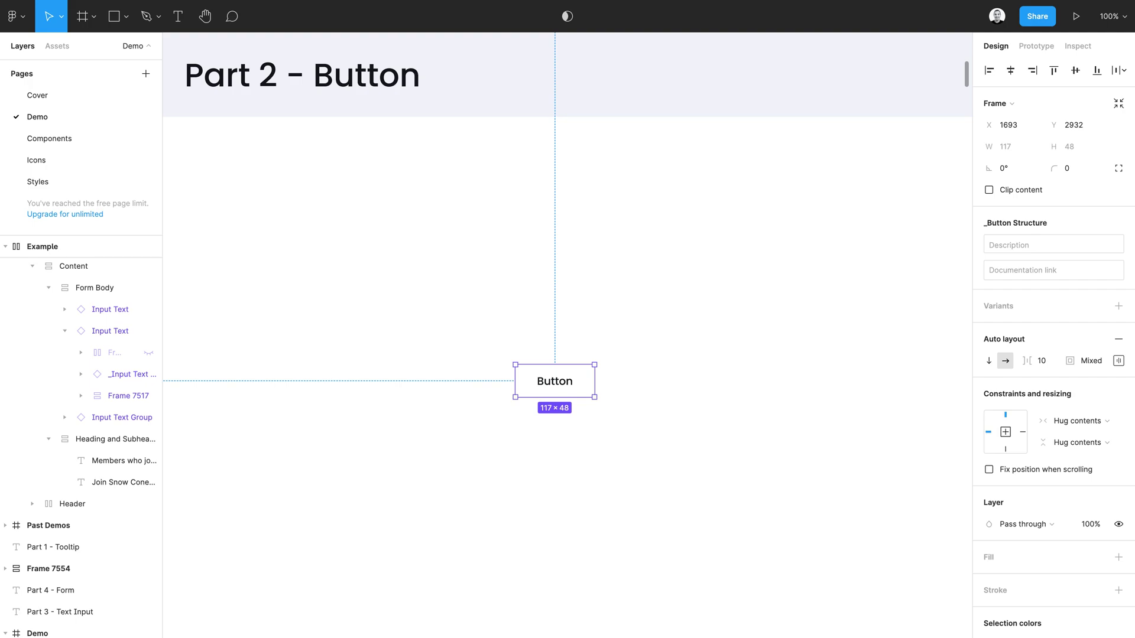
{"action": "left_click", "coordinate": [679, 471]}
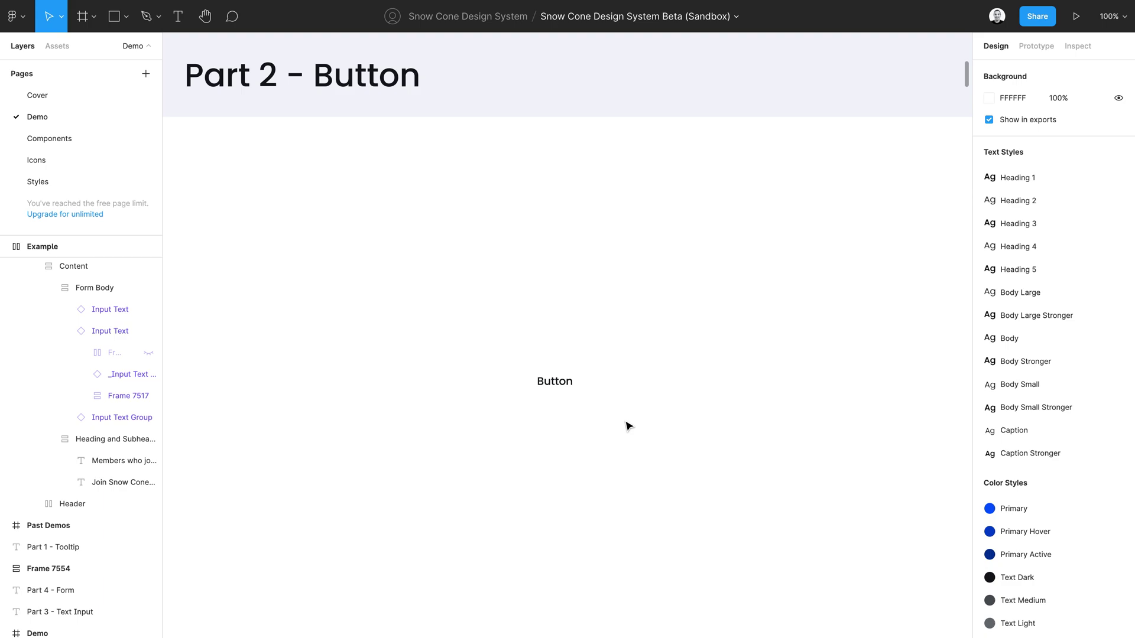
Add a second variant to the _Button Structure component
{"action": "left_click", "coordinate": [569, 391]}
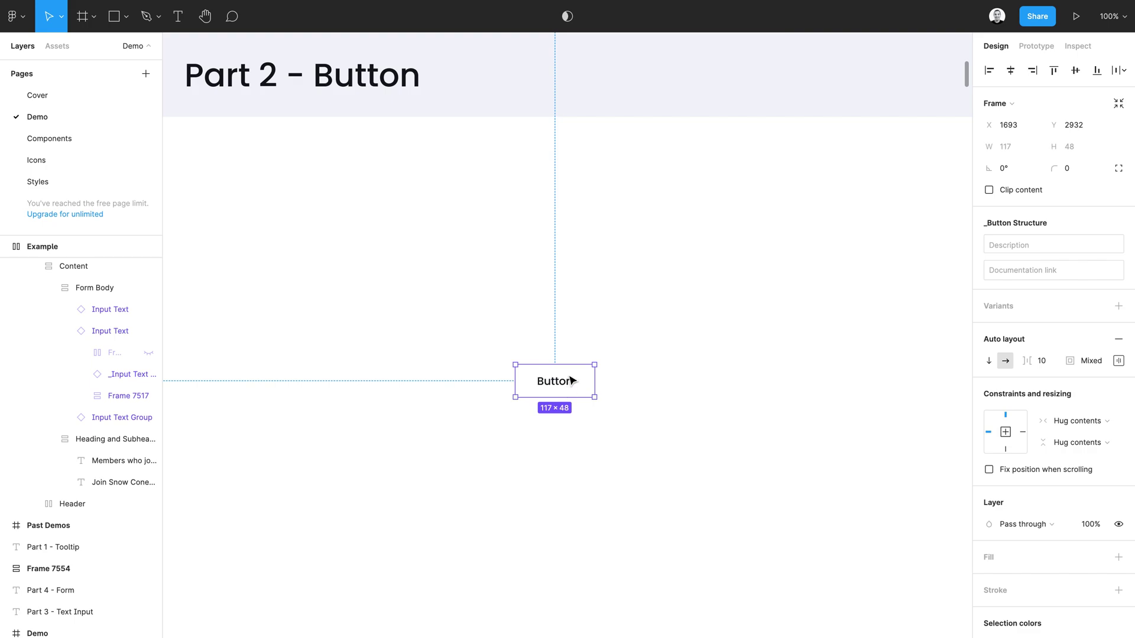
{"action": "left_click", "coordinate": [594, 407]}
{"action": "left_click", "coordinate": [579, 385]}
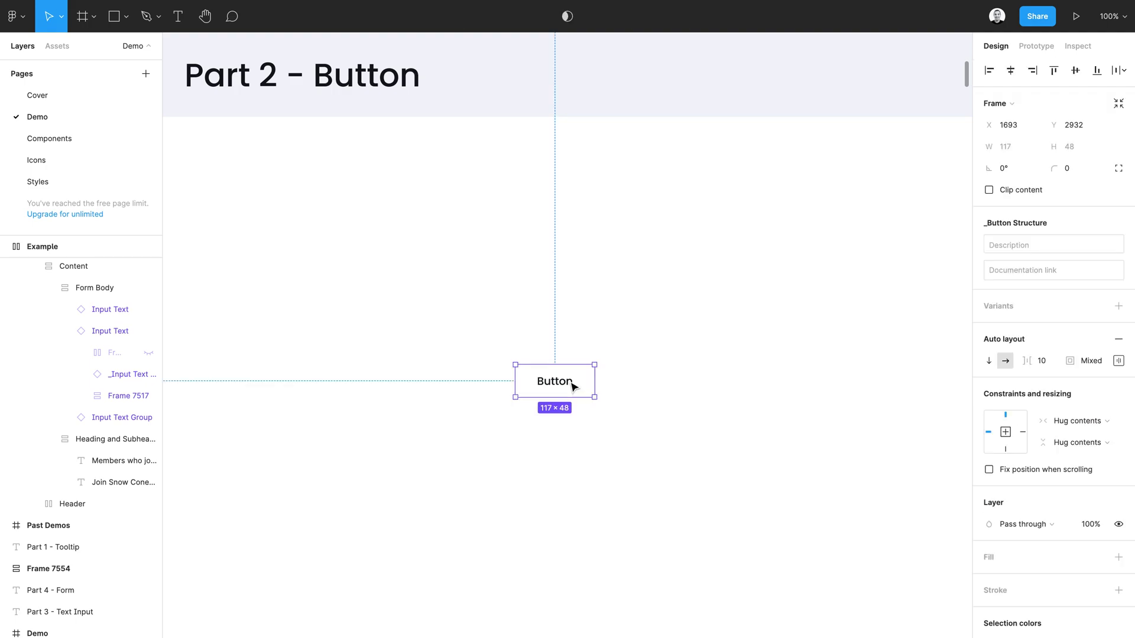
{"action": "left_click", "coordinate": [1121, 312]}
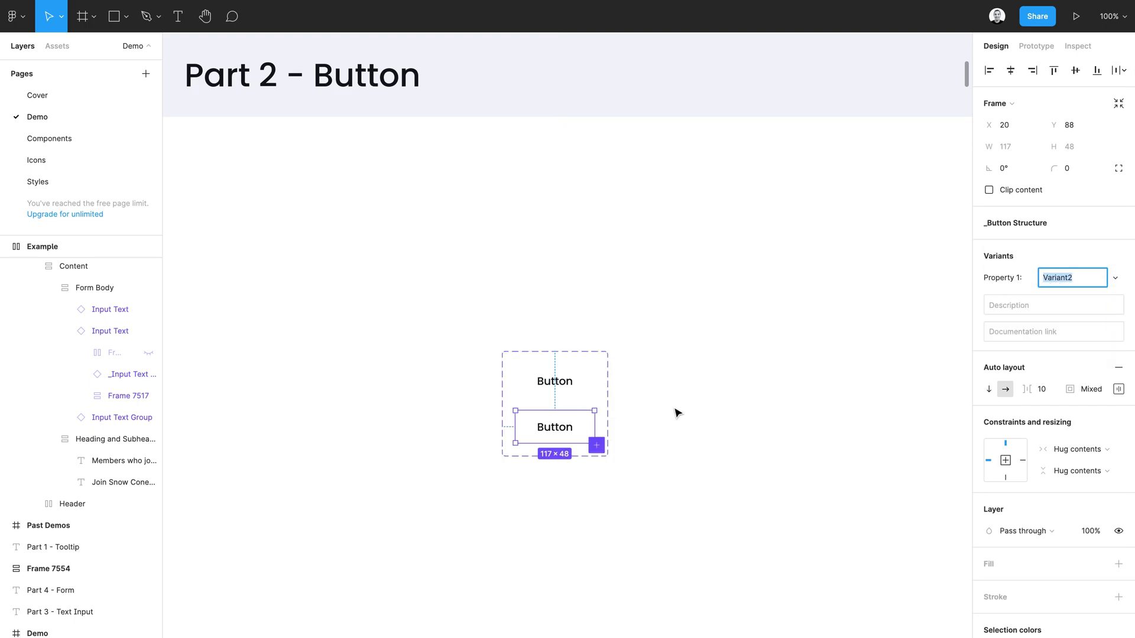
{"action": "left_click", "coordinate": [650, 428]}
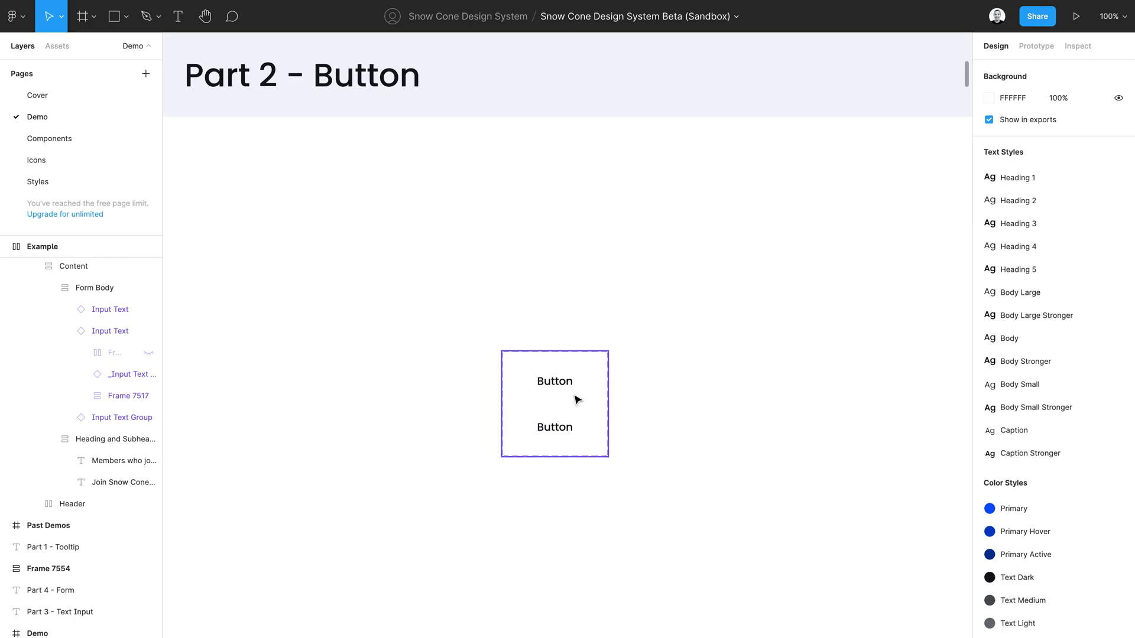
Find the Moon icon among the component assets and insert it before the text in the second button variant
{"action": "left_click", "coordinate": [568, 429]}
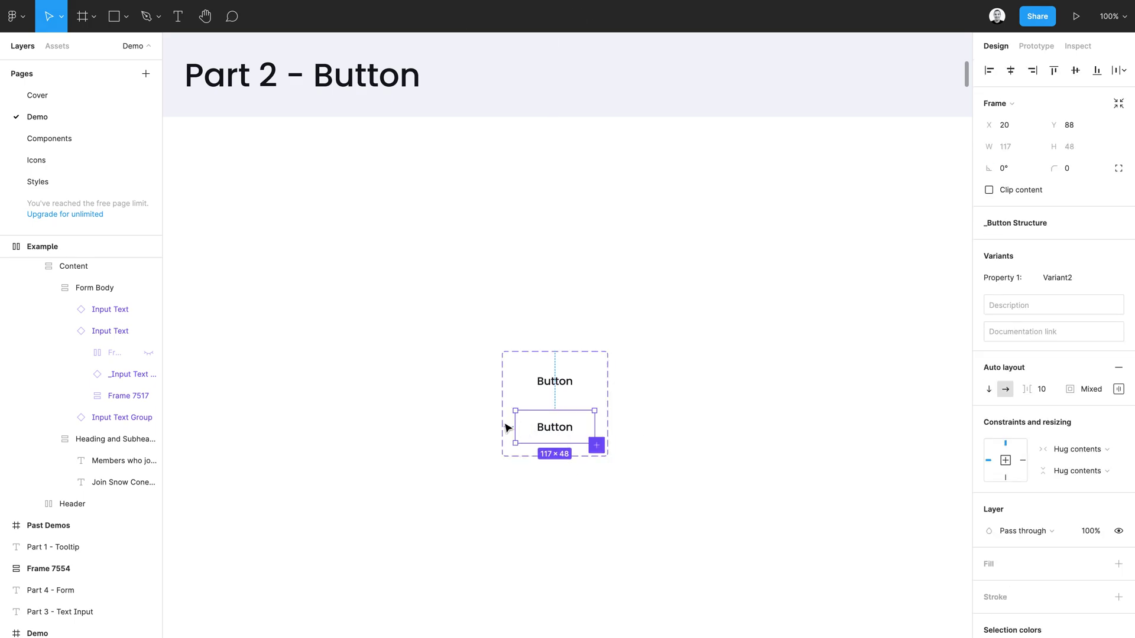
{"action": "left_click", "coordinate": [395, 331]}
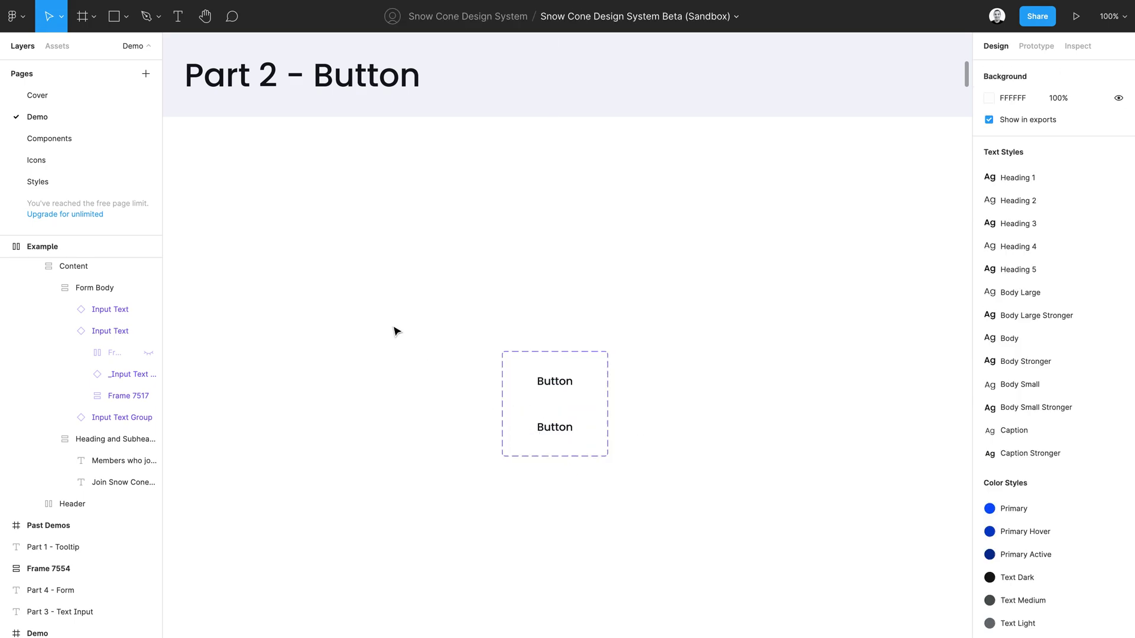
{"action": "left_click", "coordinate": [56, 48]}
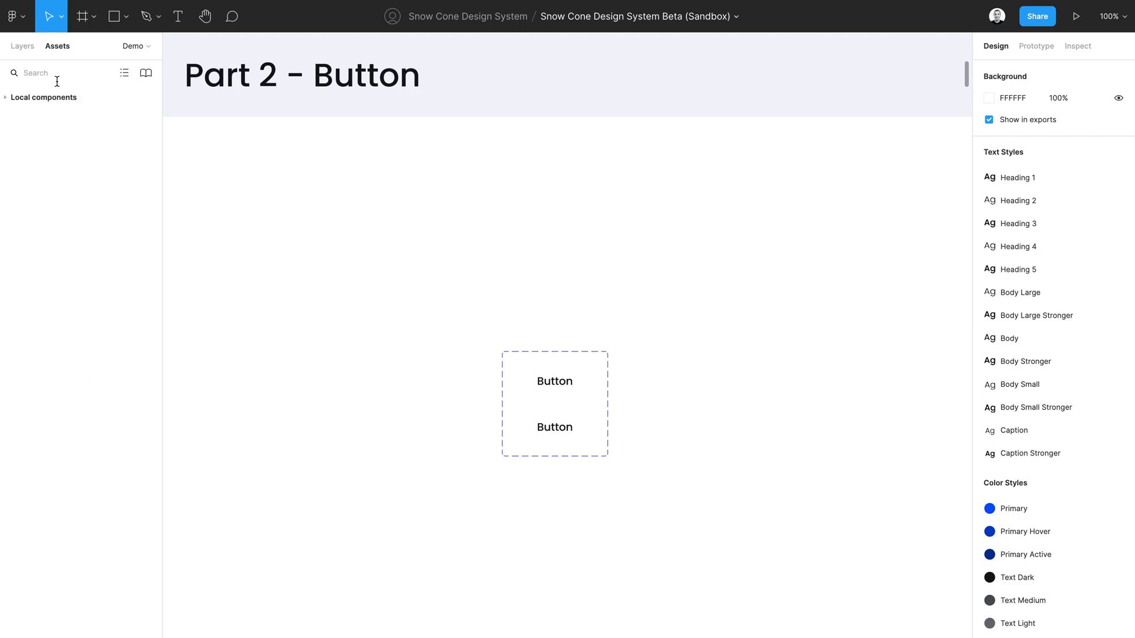
{"action": "type", "text": "moon"}
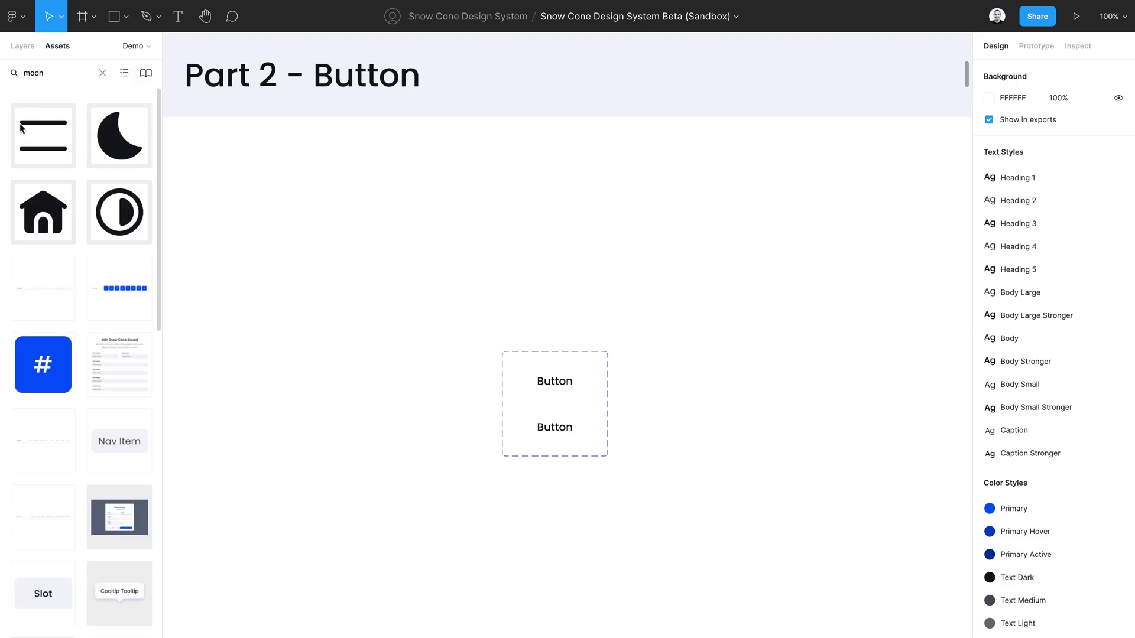
{"action": "left_click_drag", "start_coordinate": [43, 135], "coordinate": [464, 448]}
{"action": "left_click_drag", "start_coordinate": [539, 435], "coordinate": [538, 427]}
{"action": "left_click", "coordinate": [102, 74]}
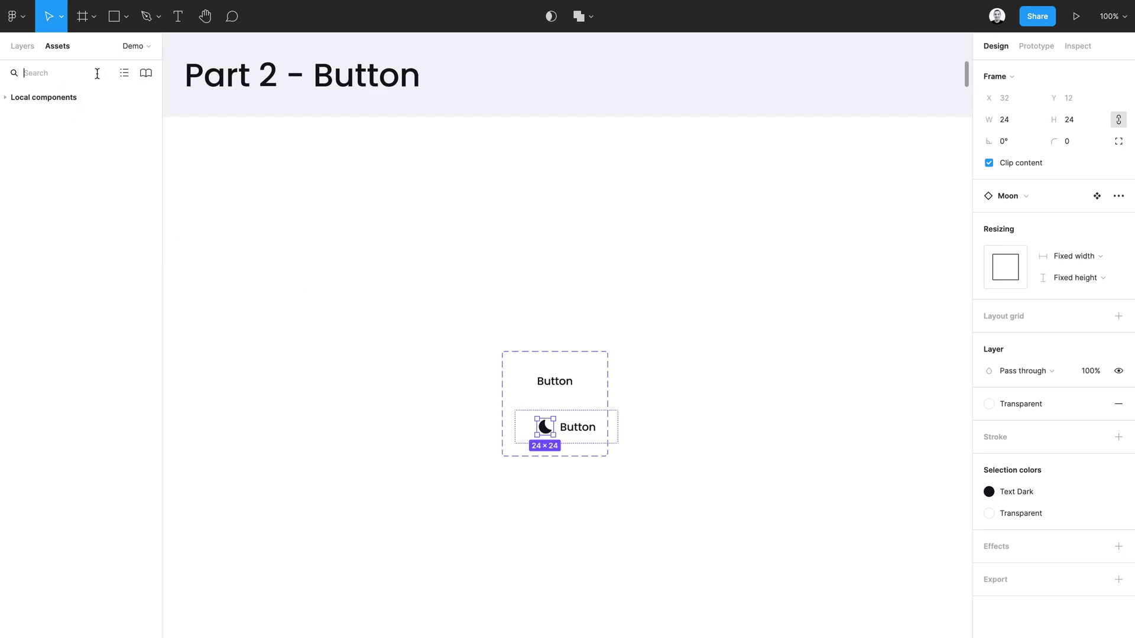
{"action": "left_click", "coordinate": [23, 46]}
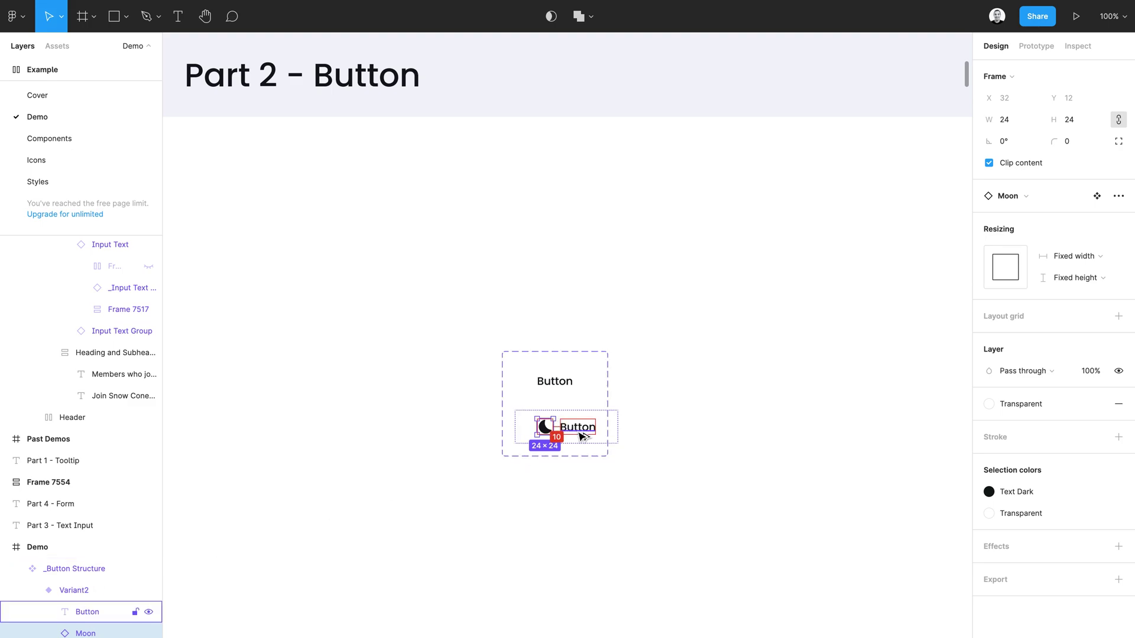
{"action": "left_click", "coordinate": [637, 448]}
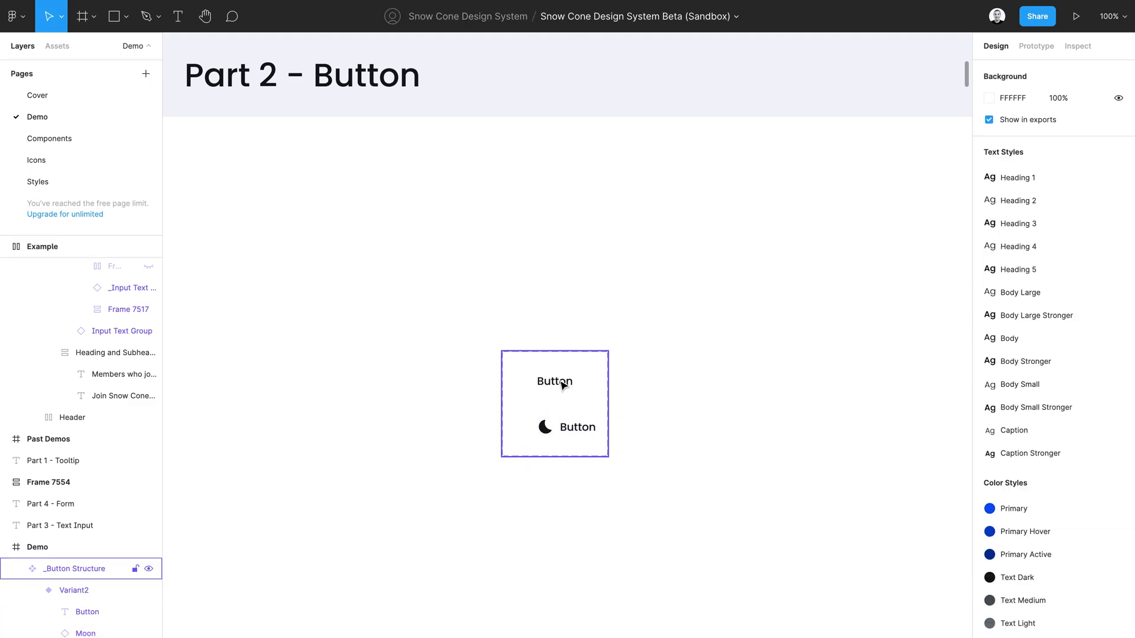
Apply horizontal auto layout to the _Button Structure component set with a padding of 20
{"action": "left_click", "coordinate": [564, 386]}
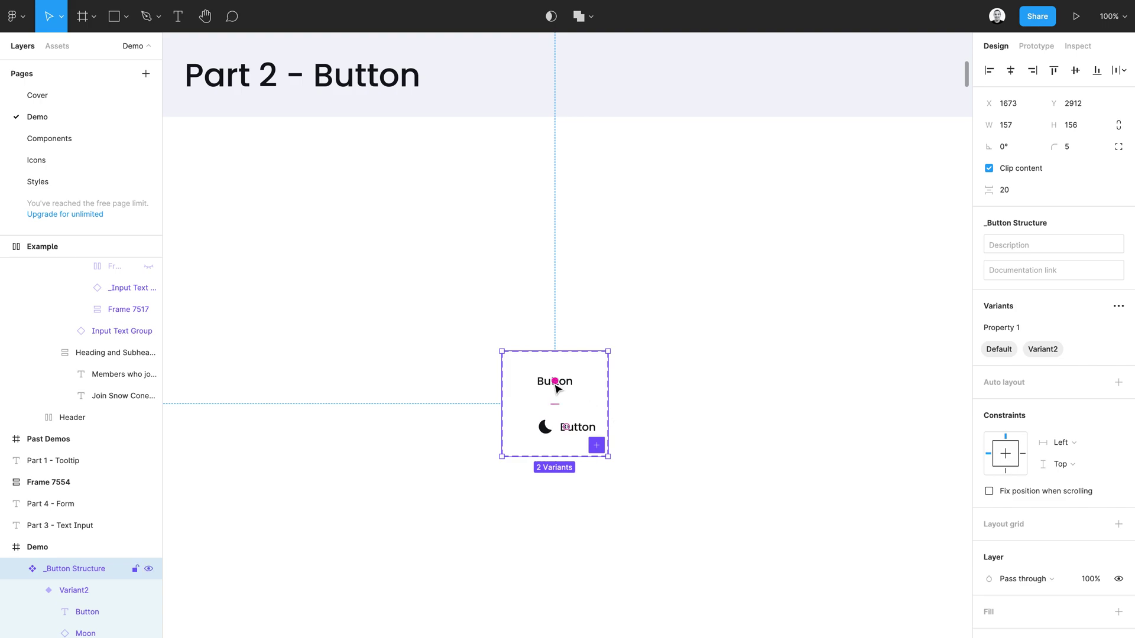
{"action": "left_click", "coordinate": [1015, 387]}
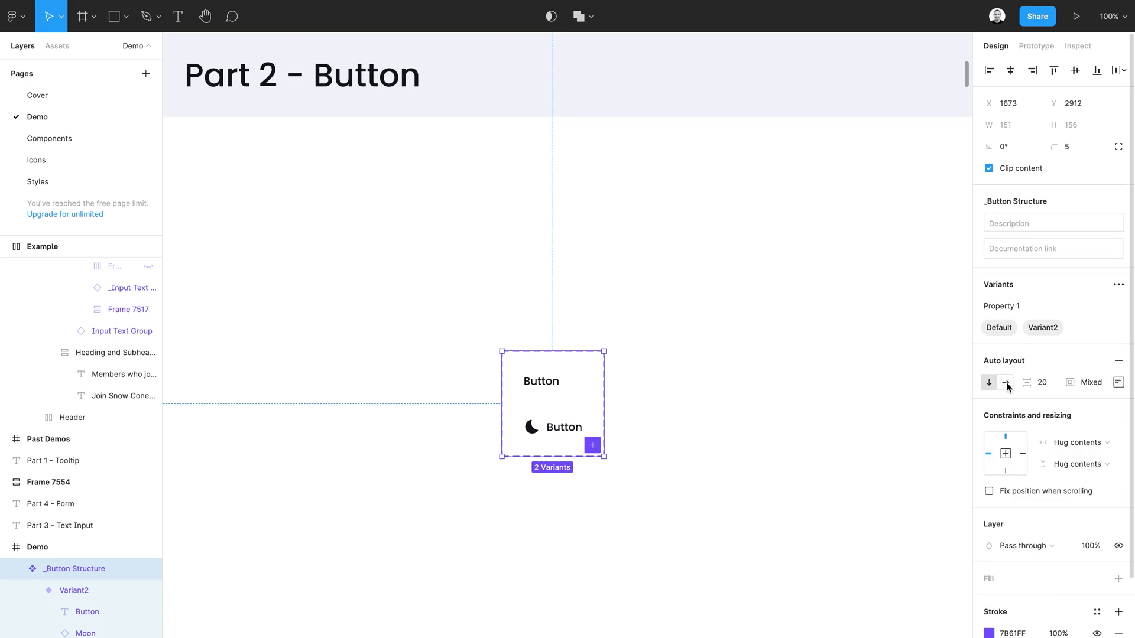
{"action": "left_click", "coordinate": [1005, 383]}
{"action": "left_click", "coordinate": [1085, 383]}
{"action": "type", "text": "20"}
{"action": "key", "text": "Tab"}
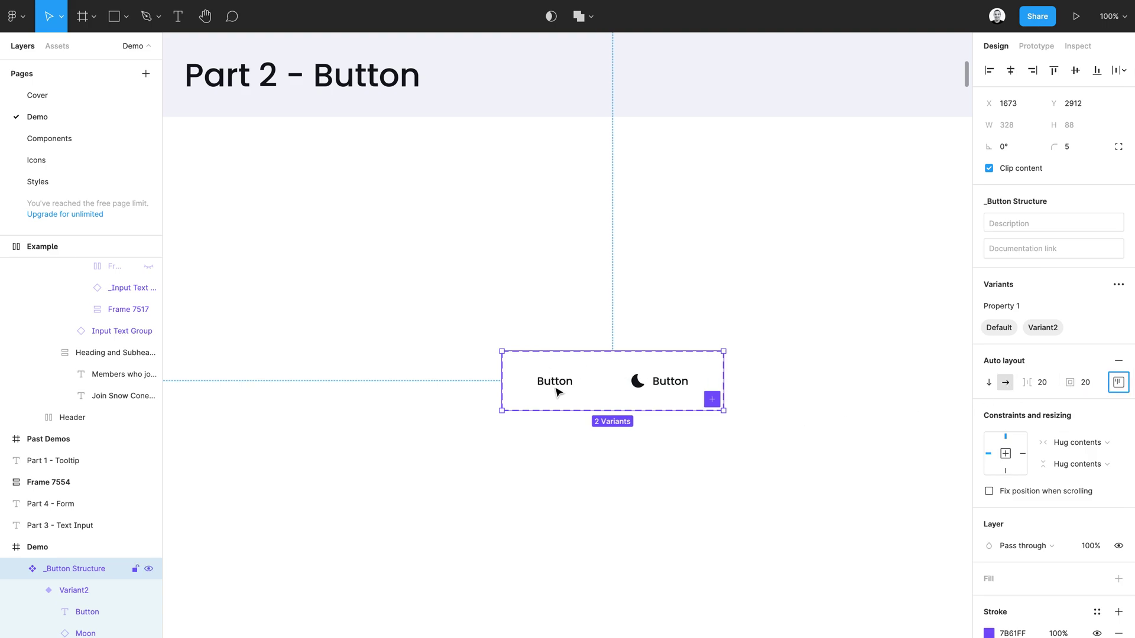
{"action": "left_click", "coordinate": [558, 392]}
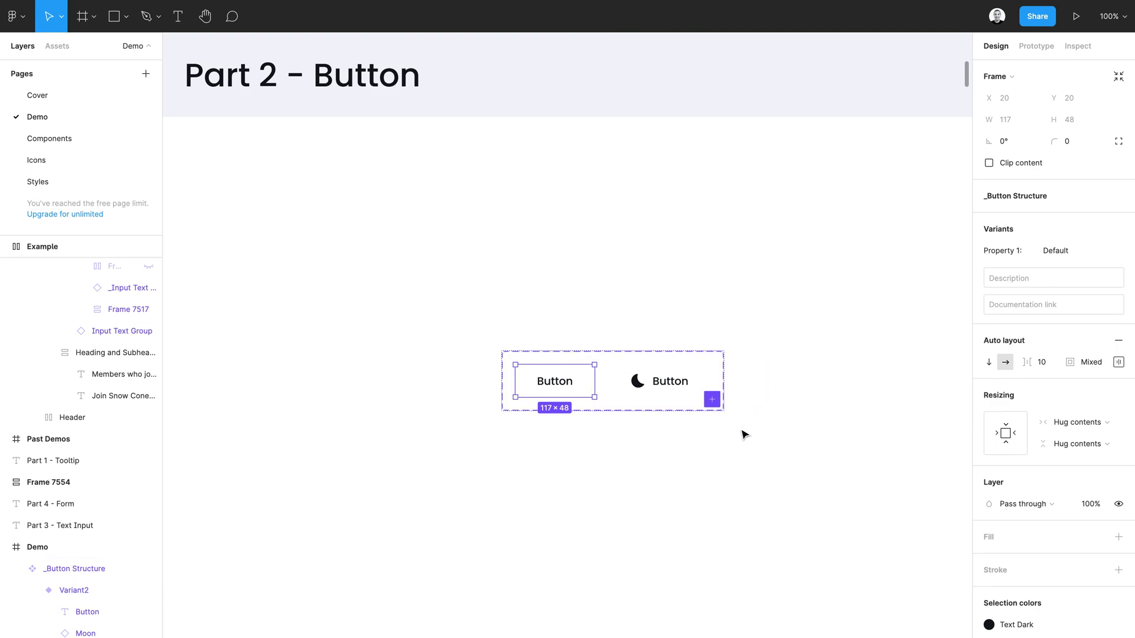
{"action": "key", "text": "ctrl+d"}
{"action": "key", "text": "ctrl+d"}
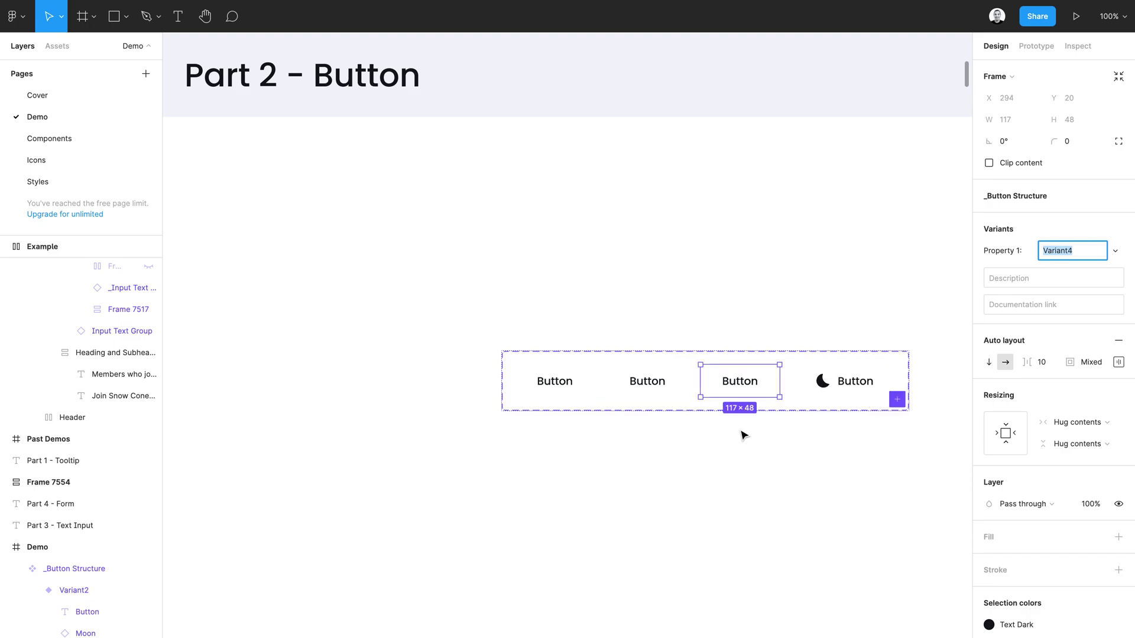
{"action": "key", "text": "ctrl+d"}
{"action": "key", "text": "ctrl+z"}
{"action": "key", "text": "ctrl+z"}
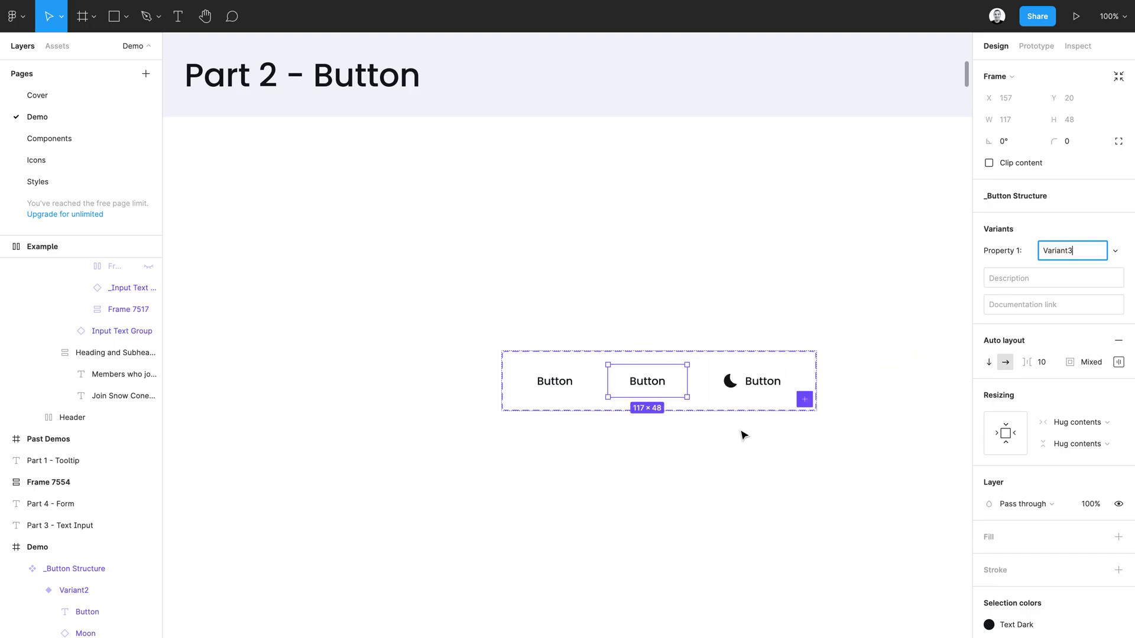
{"action": "key", "text": "ctrl+z"}
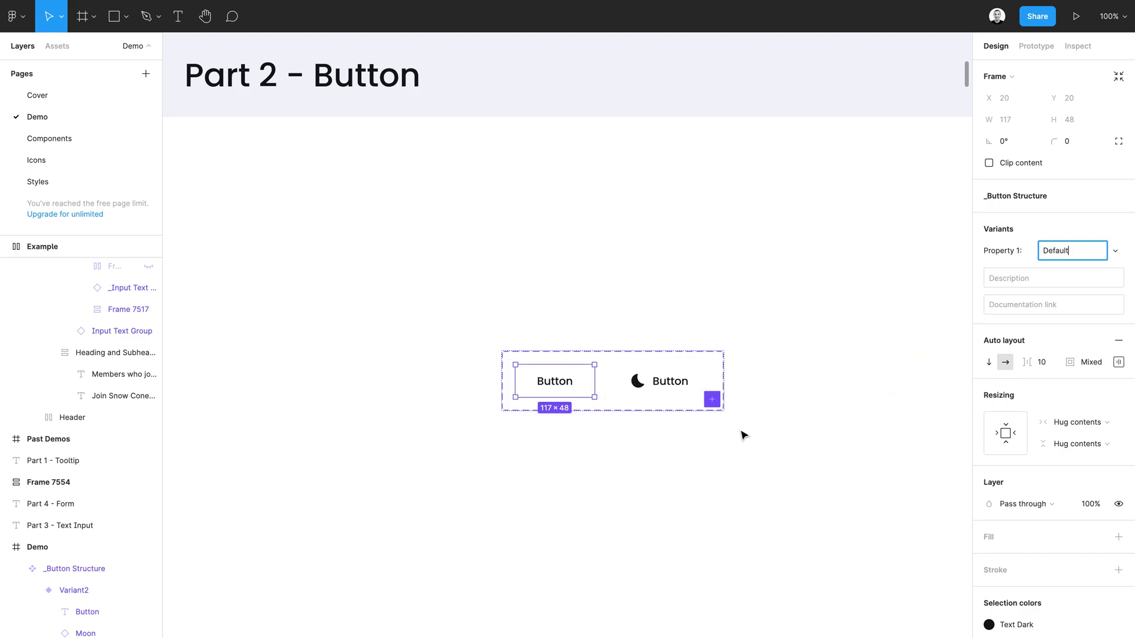
{"action": "left_click", "coordinate": [650, 374]}
{"action": "left_click", "coordinate": [697, 355]}
{"action": "mouse_move", "coordinate": [723, 370]}
{"action": "left_mouse_down"}
{"action": "mouse_move", "coordinate": [896, 383]}
{"action": "mouse_move", "coordinate": [723, 369]}
{"action": "left_mouse_up"}
{"action": "left_click", "coordinate": [734, 429]}
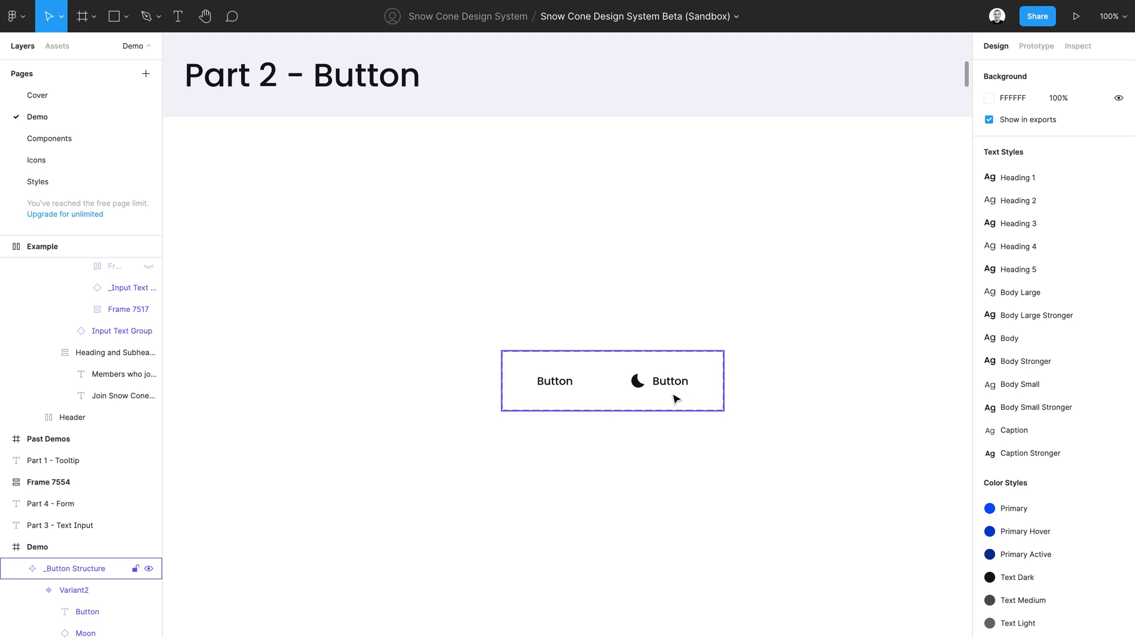
Rename the variant property of the _Button Structure component set as Type
{"action": "left_click", "coordinate": [675, 399]}
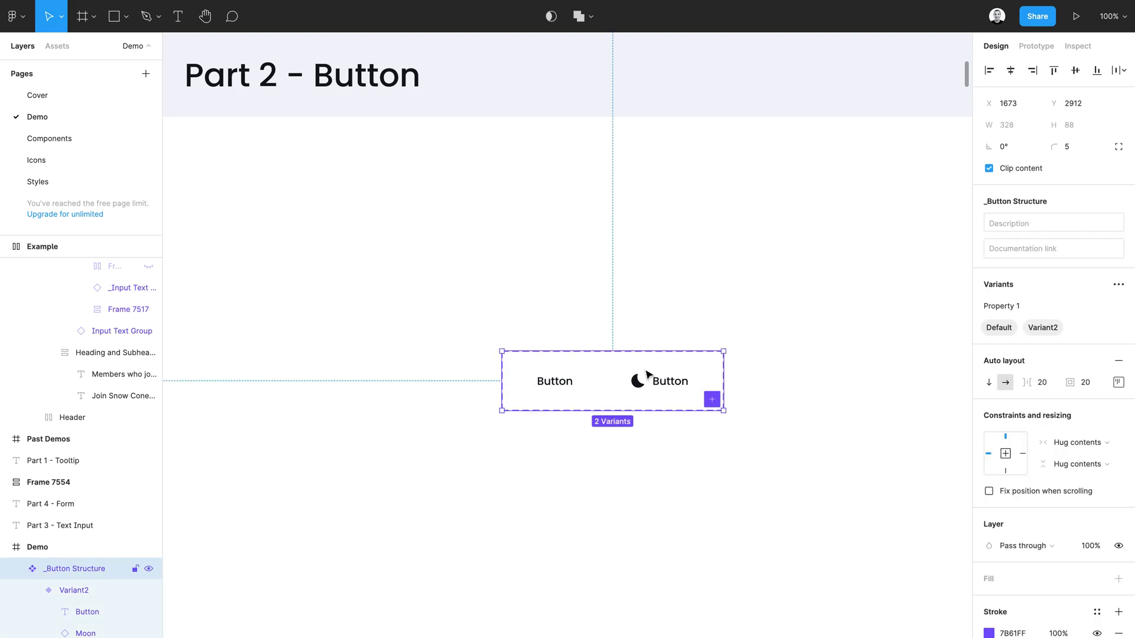
{"action": "left_click", "coordinate": [1035, 308]}
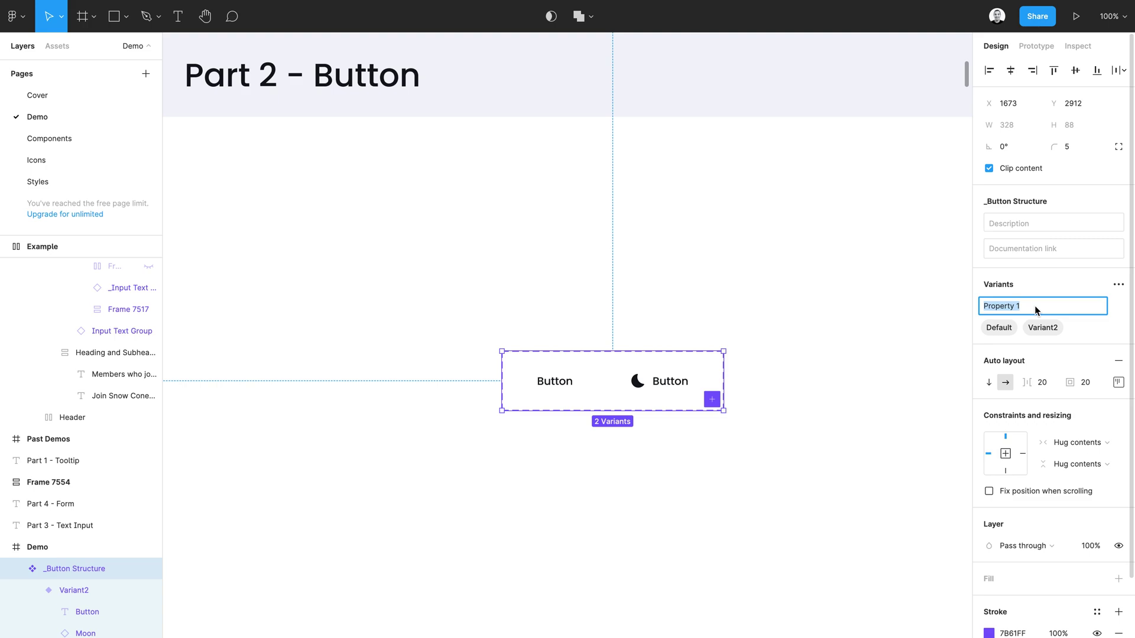
{"action": "type", "text": "Type"}
Rename the two Type values as Text Only for the plain button and Icon Left for the moon button
{"action": "double_click", "coordinate": [1000, 328]}
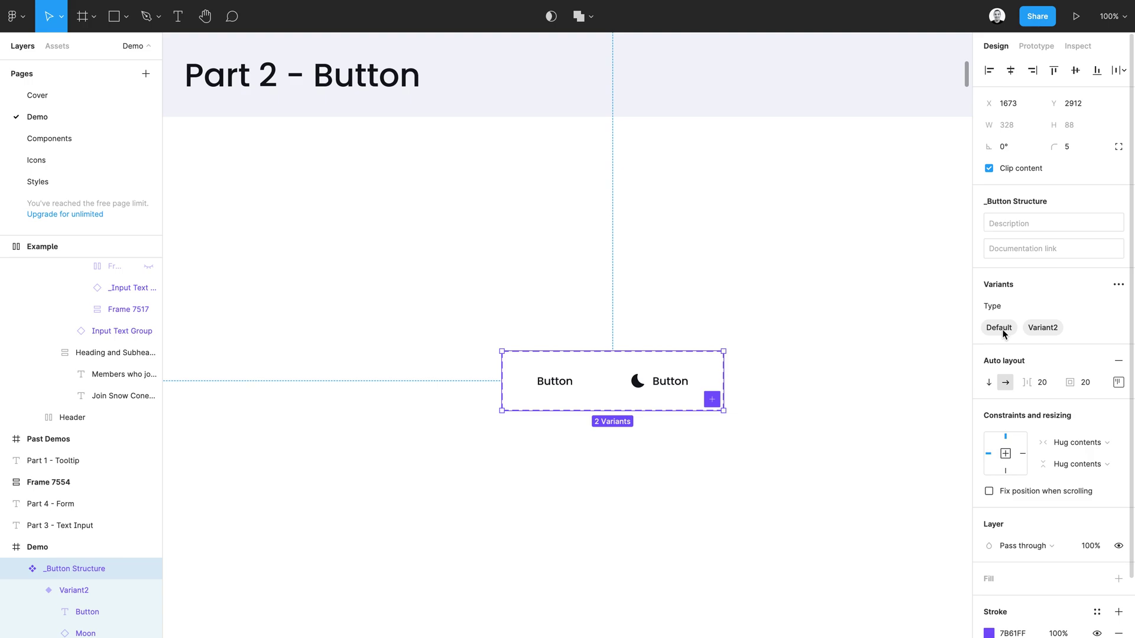
{"action": "type", "text": "Text Only"}
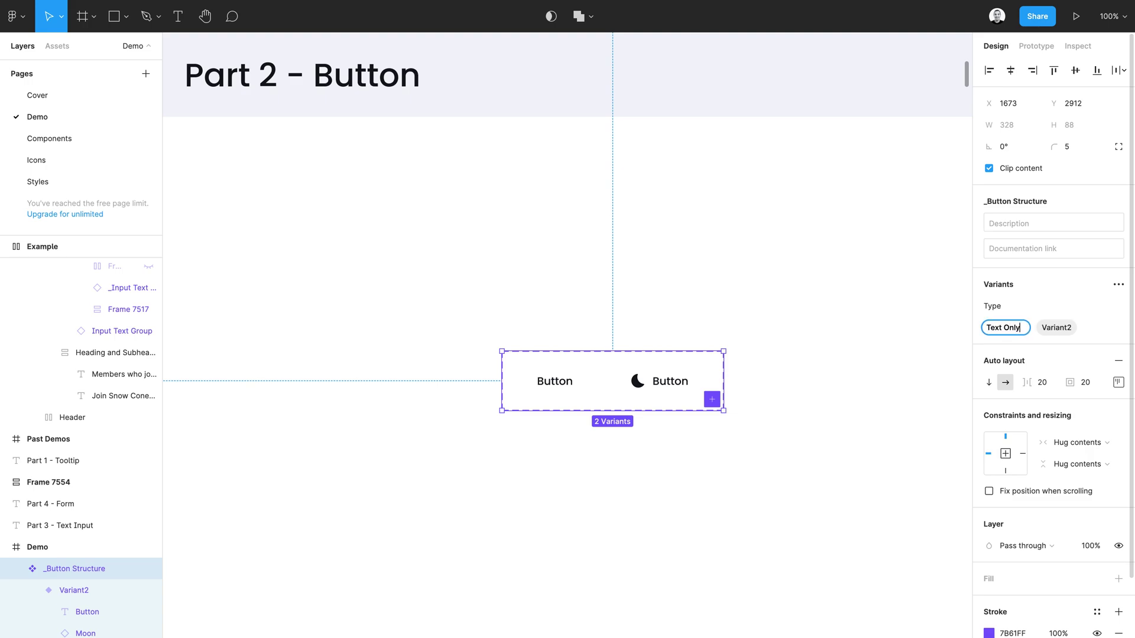
{"action": "key", "text": "Return"}
{"action": "double_click", "coordinate": [1052, 332]}
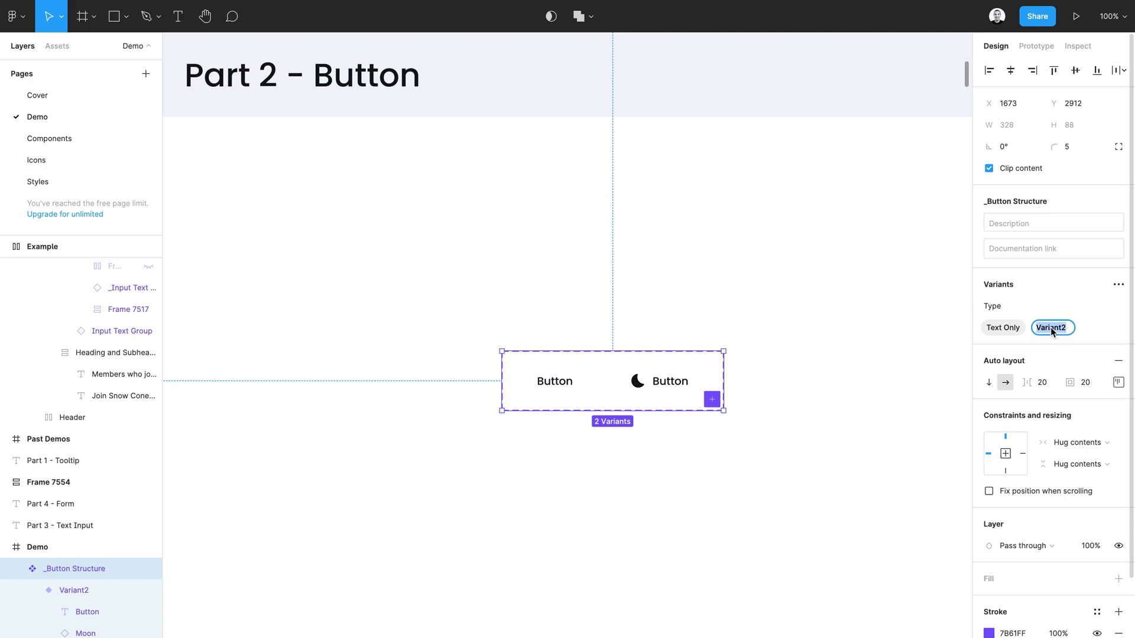
{"action": "type", "text": "Icon Left"}
{"action": "key", "text": "Return"}
Duplicate the Icon Left variant and set the copy's Type to Icon Only
{"action": "left_click", "coordinate": [655, 383]}
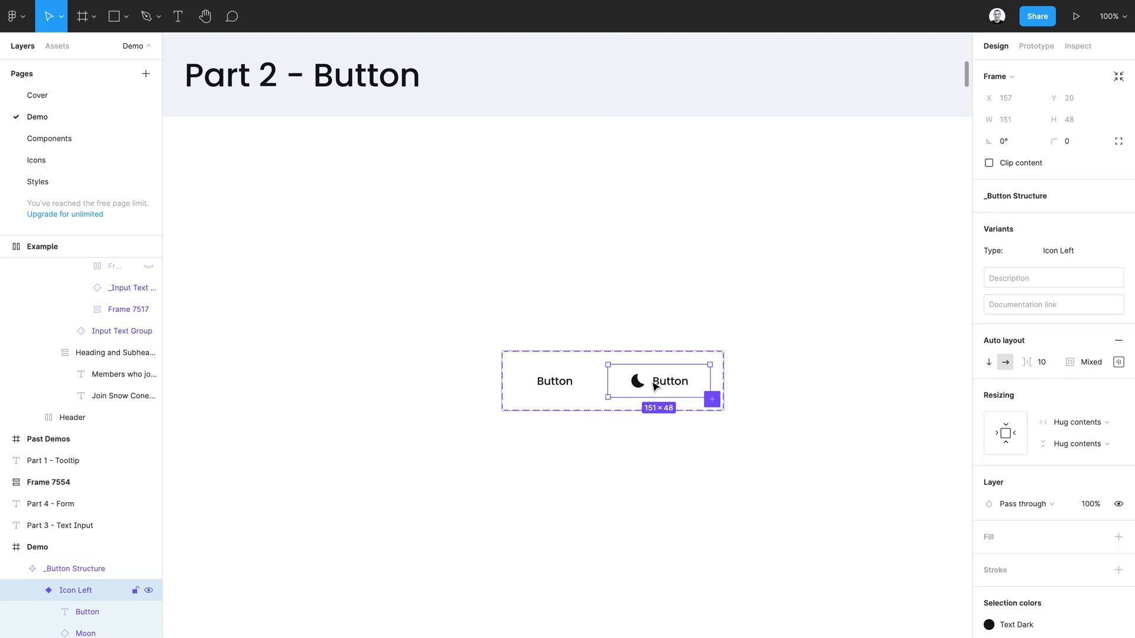
{"action": "key", "text": "ctrl+d"}
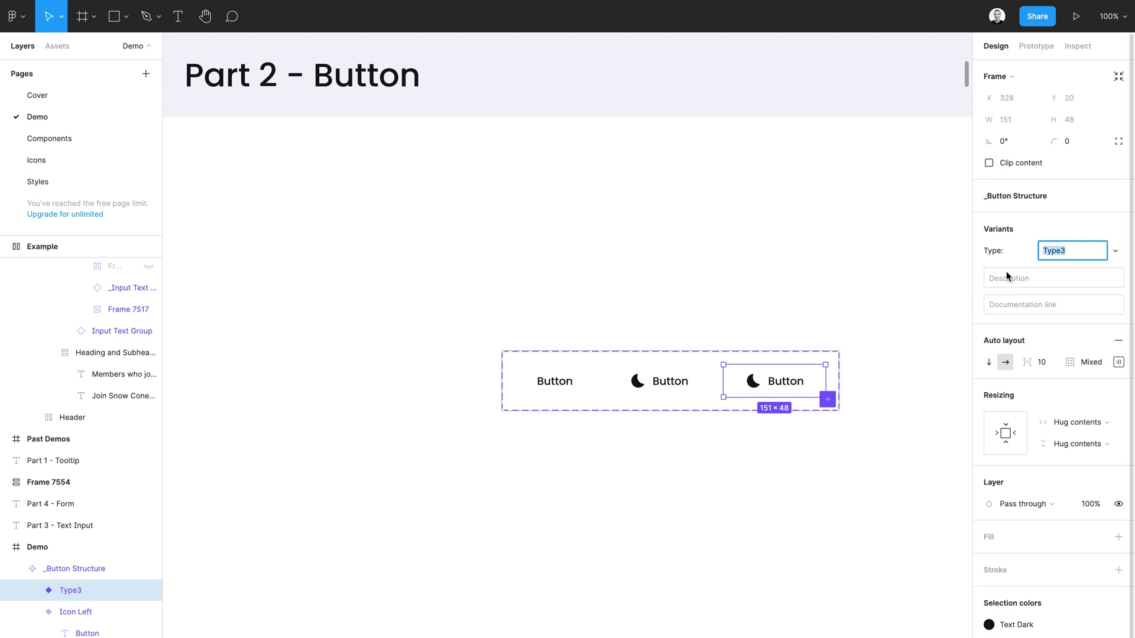
{"action": "type", "text": "Icon Only"}
{"action": "key", "text": "Return"}
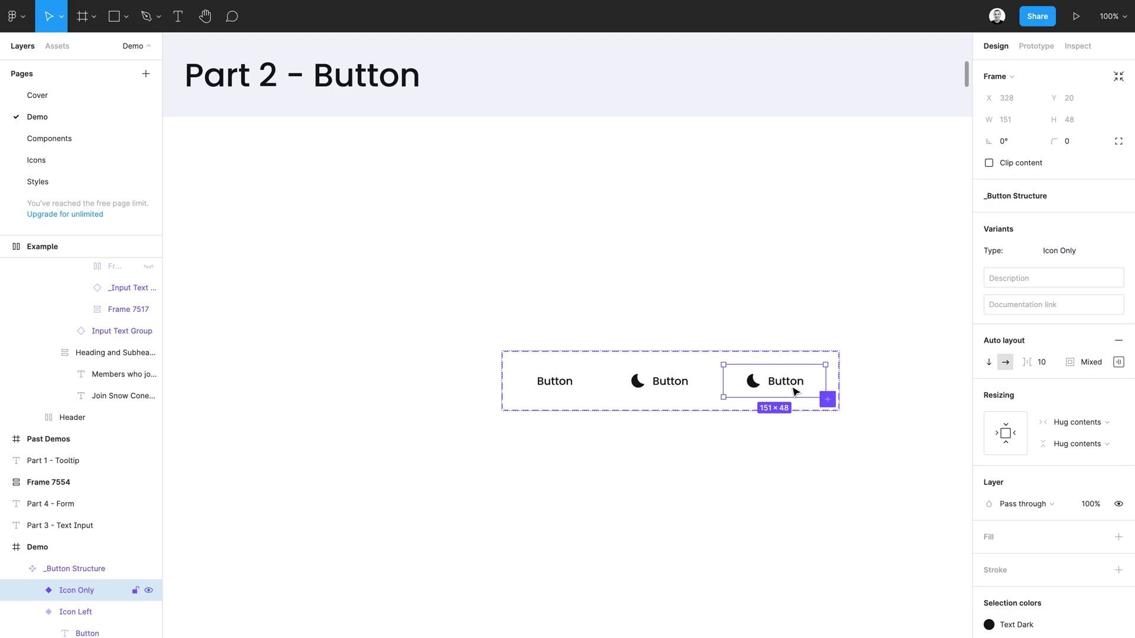
Hide the Button text layer in the Icon Only variant
{"action": "left_click", "coordinate": [790, 383]}
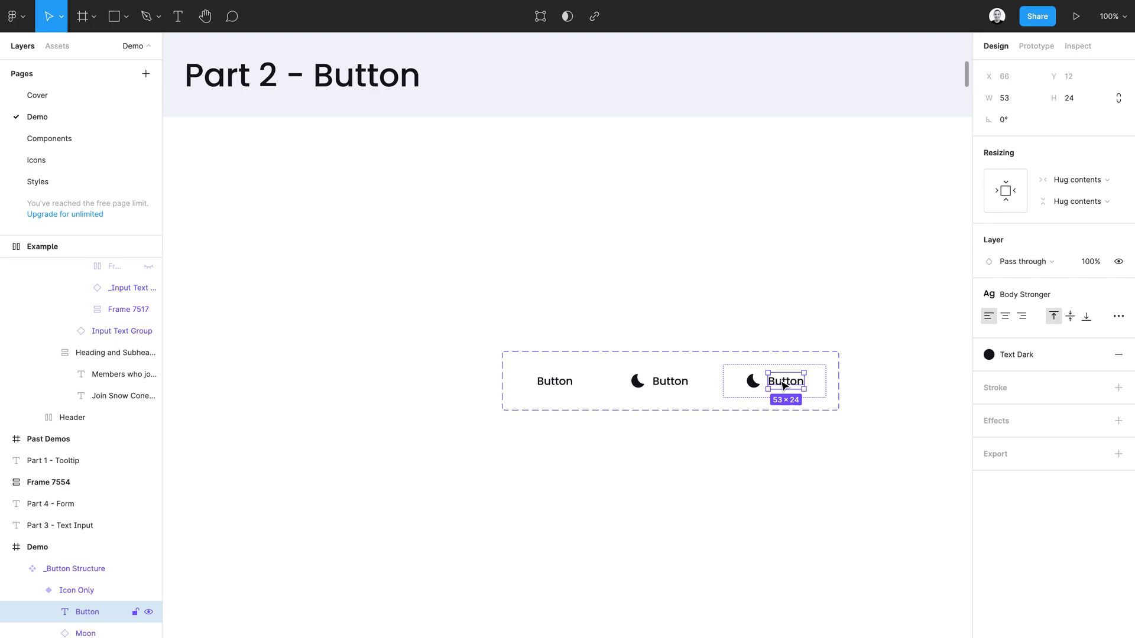
{"action": "key", "text": "ctrl+shift+h"}
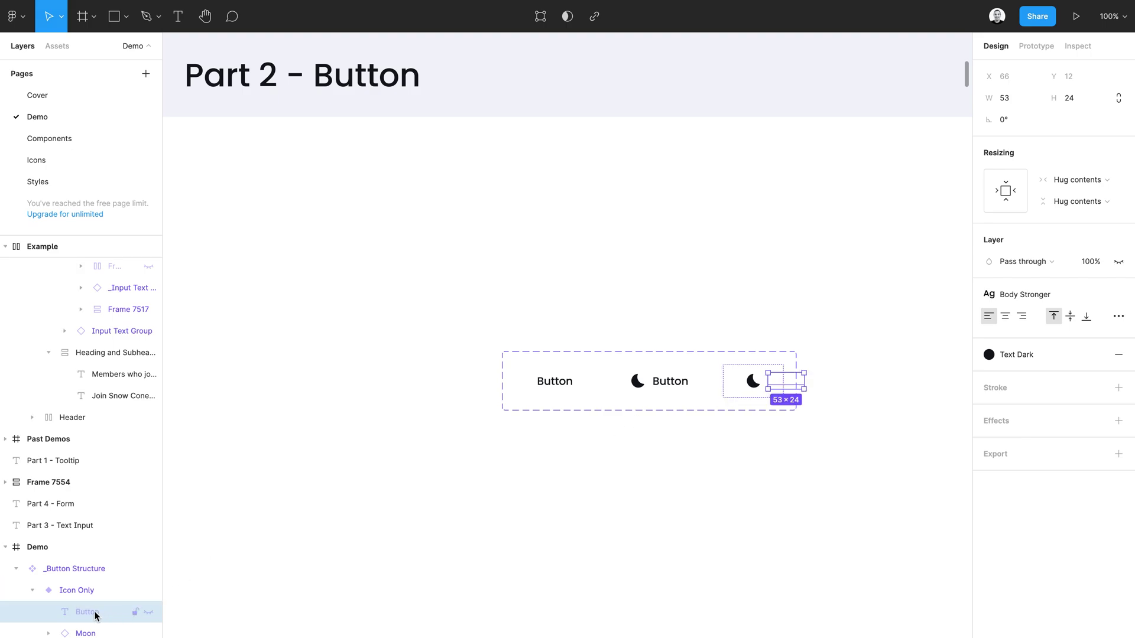
{"action": "scroll", "coordinate": [105, 616], "scroll_direction": "down", "scroll_amount": 2}
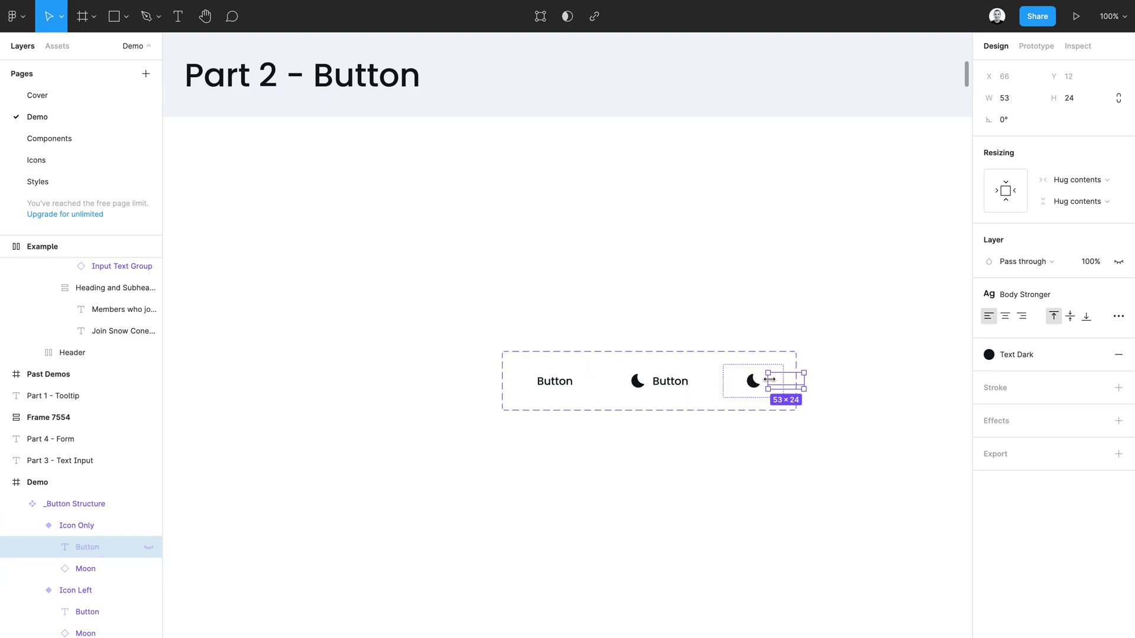
Set the auto layout padding of the Icon Only variant to 12 on all sides
{"action": "left_click", "coordinate": [749, 393]}
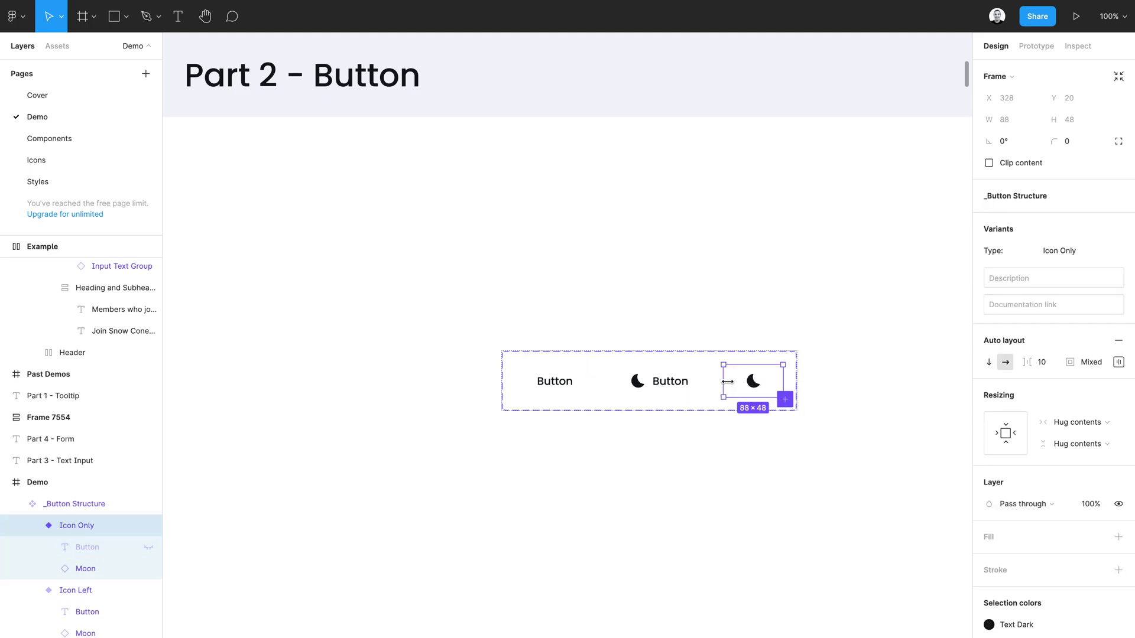
{"action": "left_click", "coordinate": [1089, 364]}
{"action": "type", "text": "12"}
{"action": "key", "text": "Tab"}
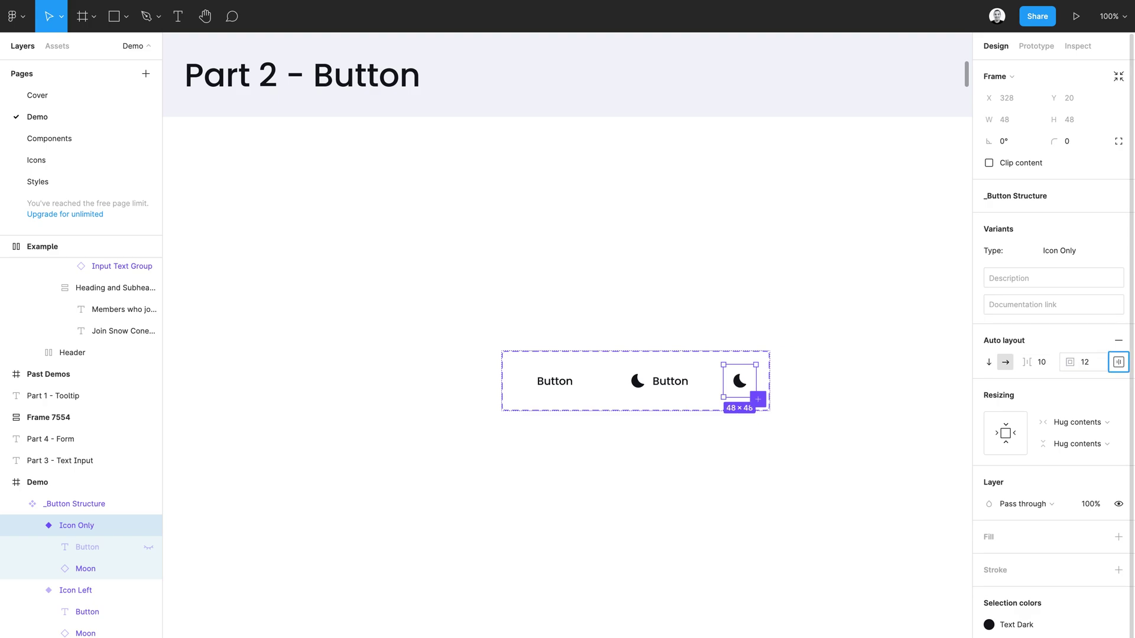
Move the _Button Structure component set up and left, closer to the Part 2 - Button heading, at about X 1313, Y 2763
{"action": "left_click_drag", "start_coordinate": [523, 359], "coordinate": [278, 251]}
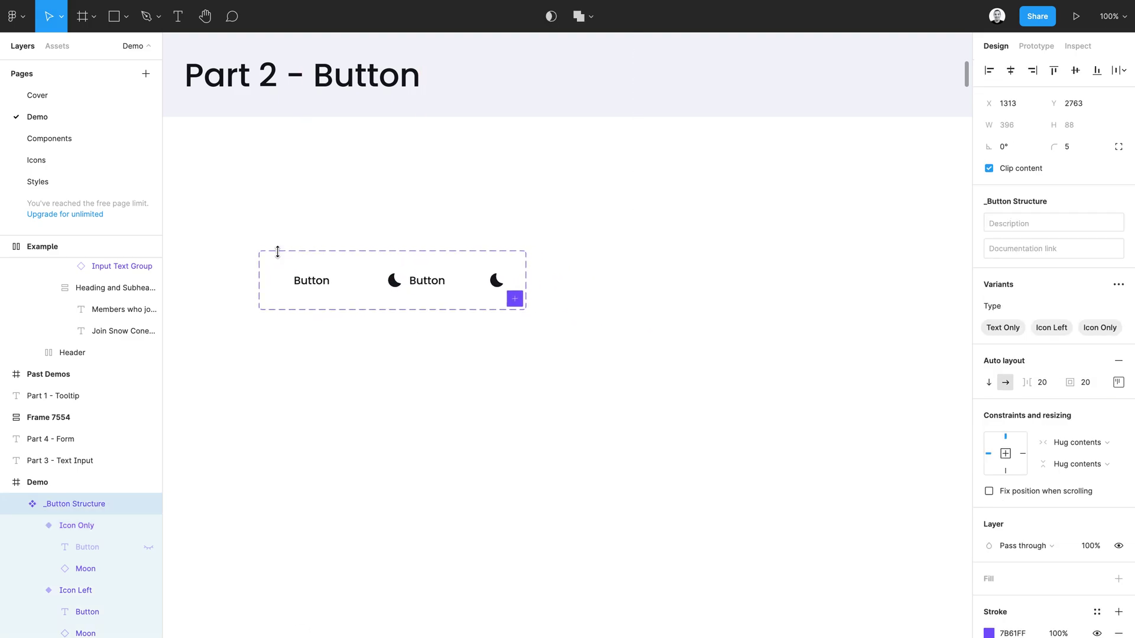
{"action": "left_click", "coordinate": [309, 284]}
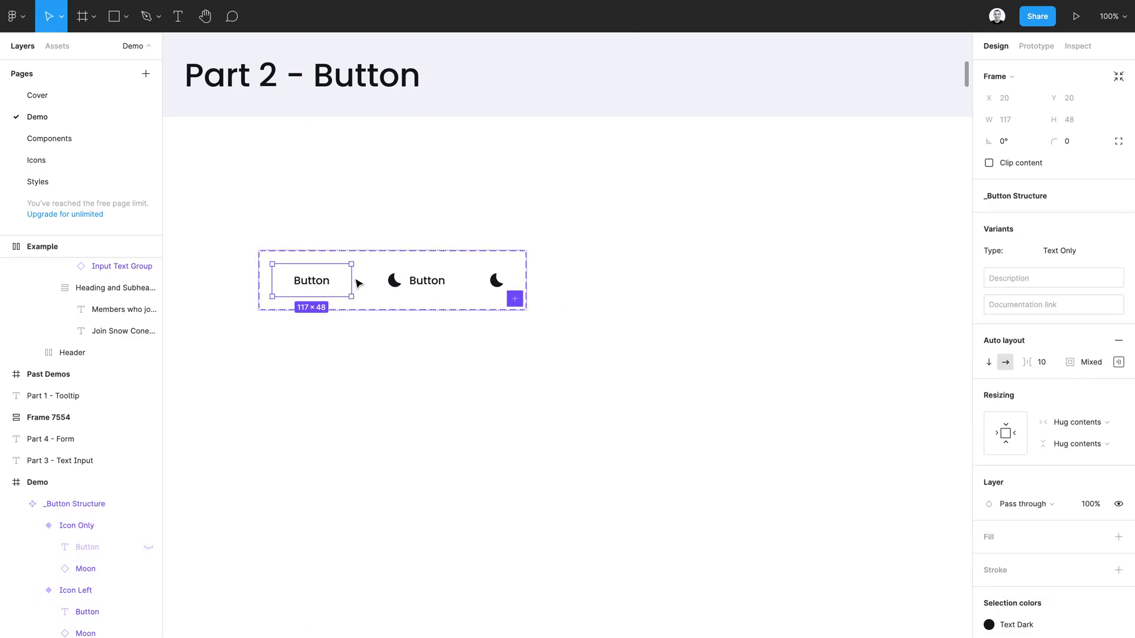
{"action": "left_click", "coordinate": [388, 285]}
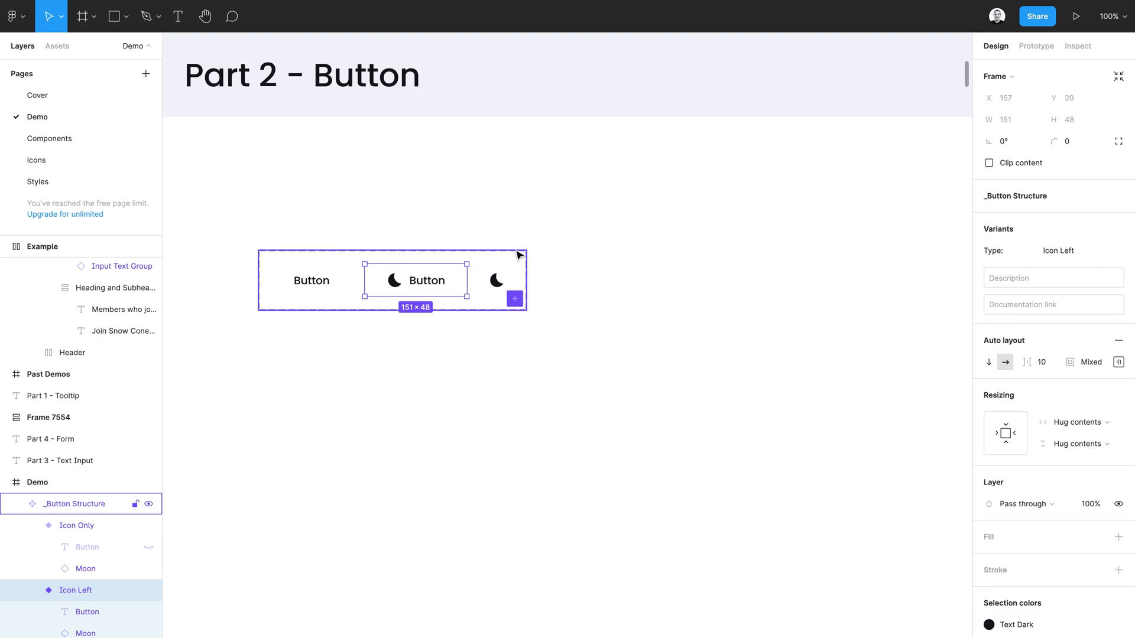
Add a second variant property named Size to the _Button Structure component set
{"action": "left_click", "coordinate": [517, 260]}
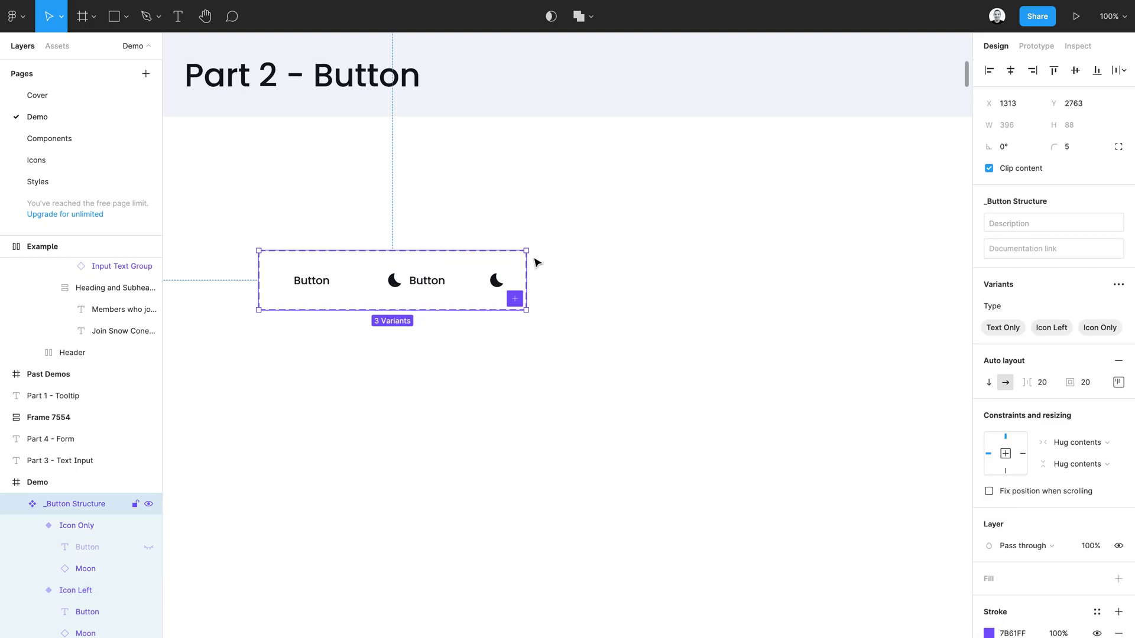
{"action": "left_click", "coordinate": [1118, 284]}
{"action": "left_click", "coordinate": [1051, 329]}
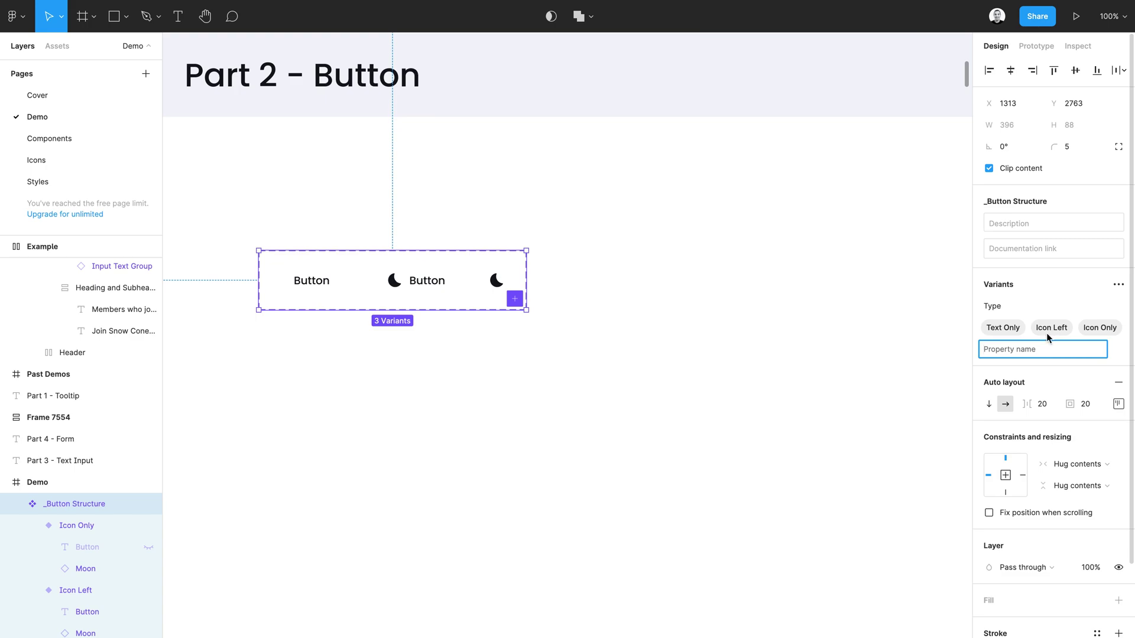
{"action": "type", "text": "Size"}
{"action": "key", "text": "Return"}
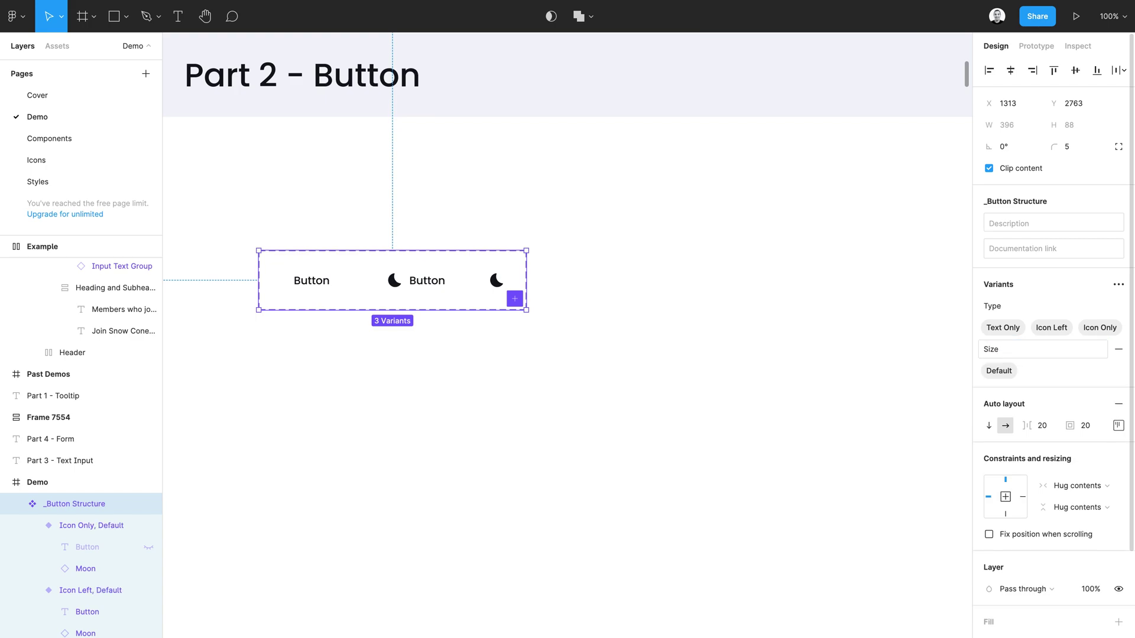
Duplicate all three button variants, set the copies' Size to Small, and order them after the three originals
{"action": "left_click", "coordinate": [402, 285]}
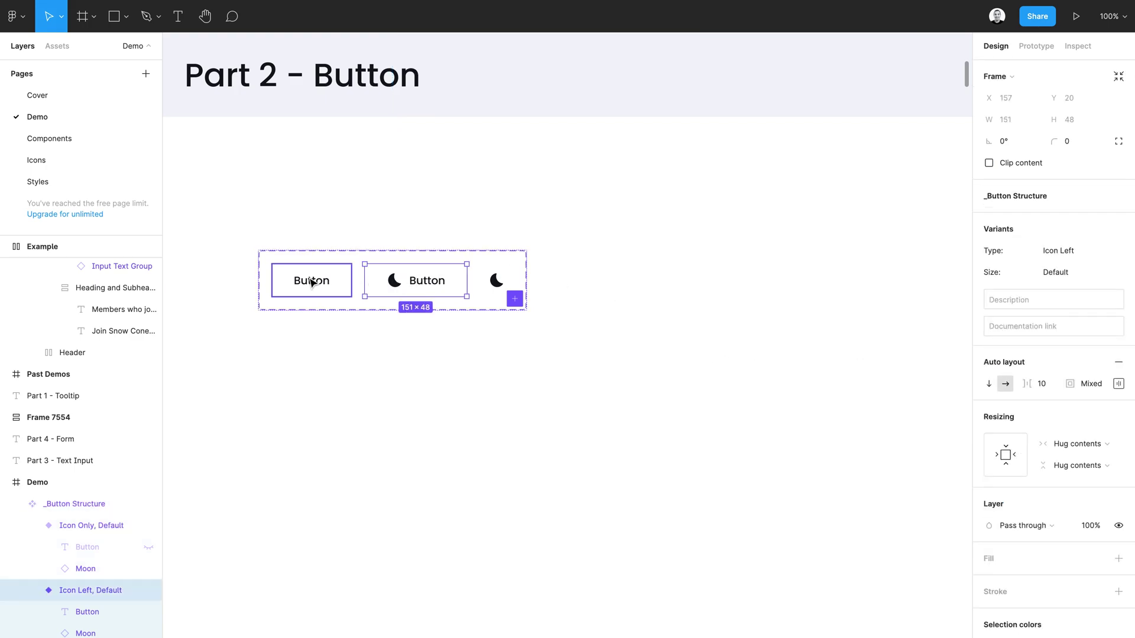
{"action": "left_click", "coordinate": [311, 281], "text": "shift"}
{"action": "left_click", "coordinate": [495, 281], "text": "shift"}
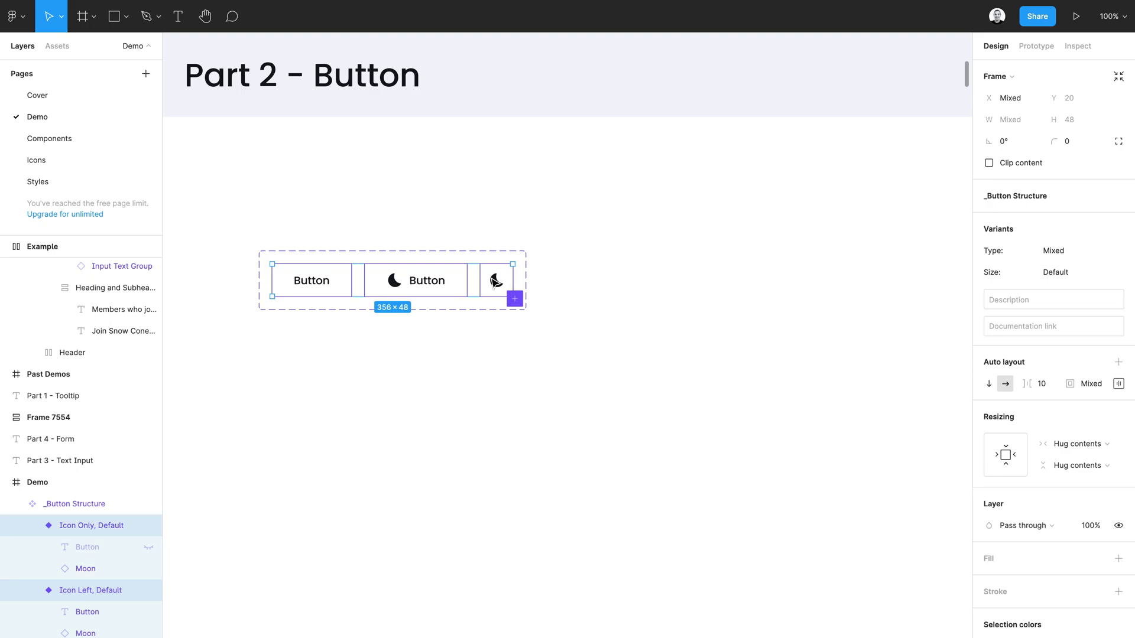
{"action": "key", "text": "ctrl+d"}
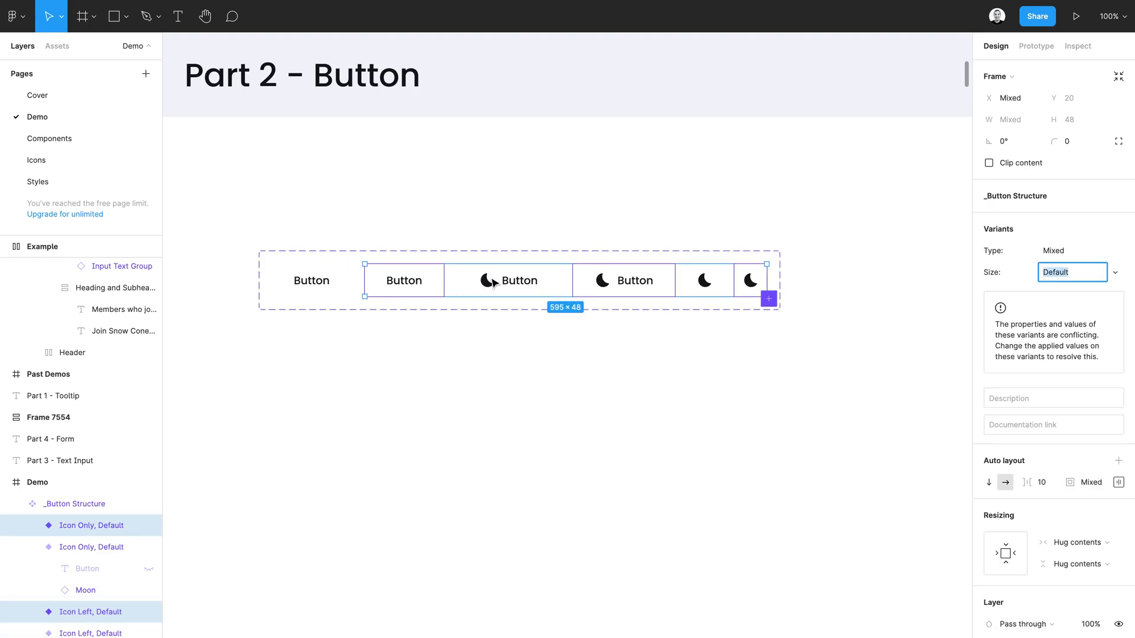
{"action": "type", "text": "Small"}
{"action": "key", "text": "Return"}
{"action": "key", "text": "Right"}
{"action": "key", "text": "Right"}
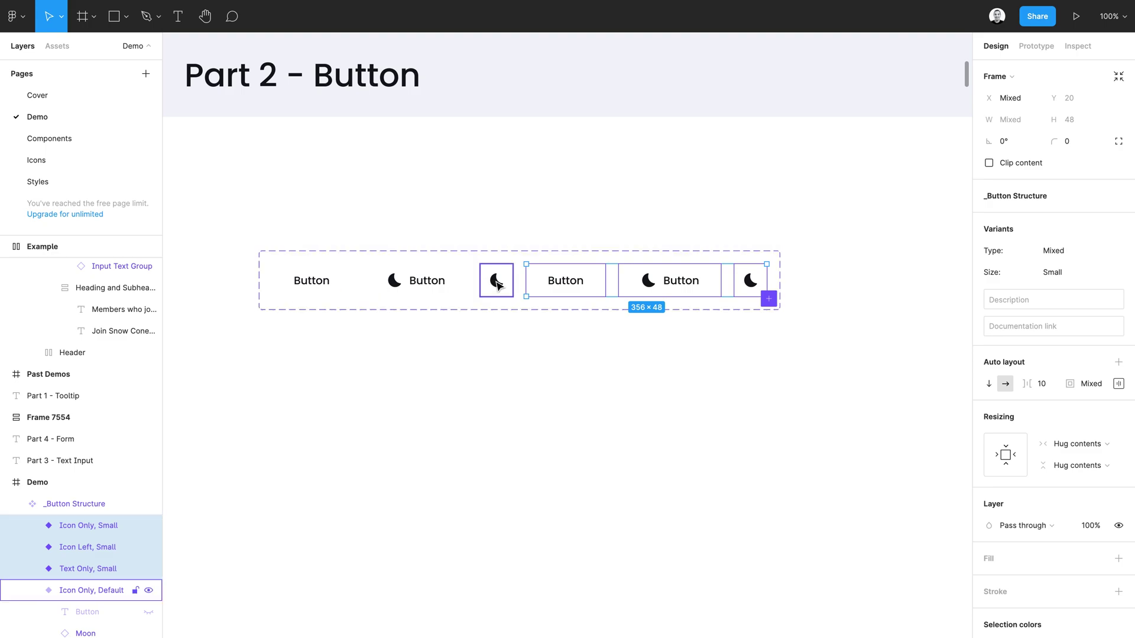
Set the Size of the three original button variants to Standard
{"action": "left_click", "coordinate": [497, 283]}
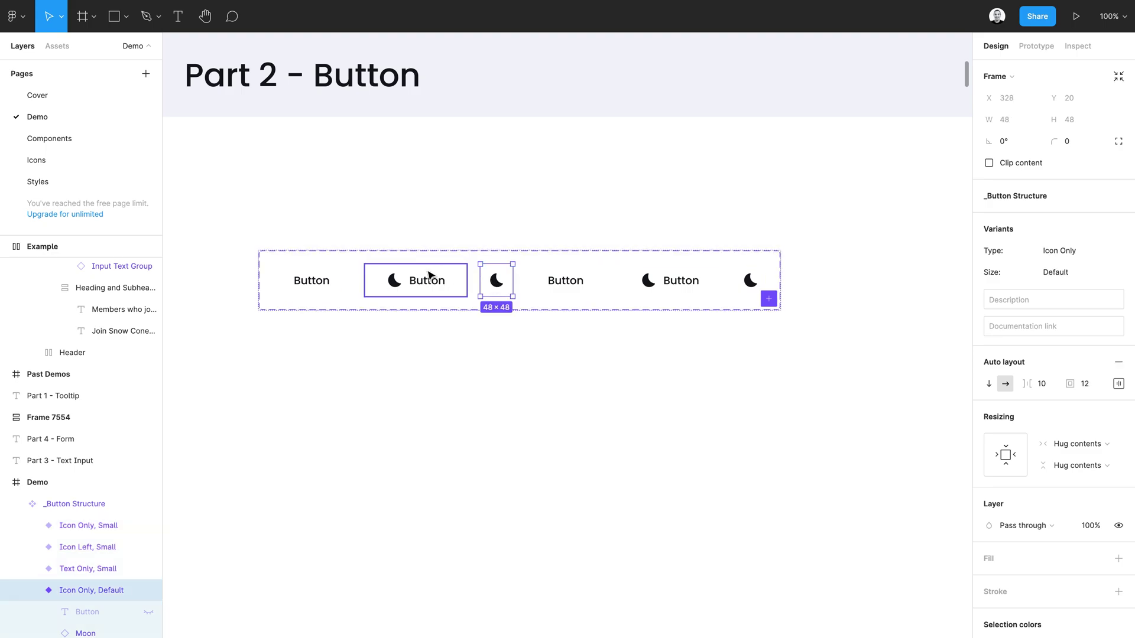
{"action": "left_click", "coordinate": [418, 277], "text": "shift"}
{"action": "left_click", "coordinate": [301, 290], "text": "shift"}
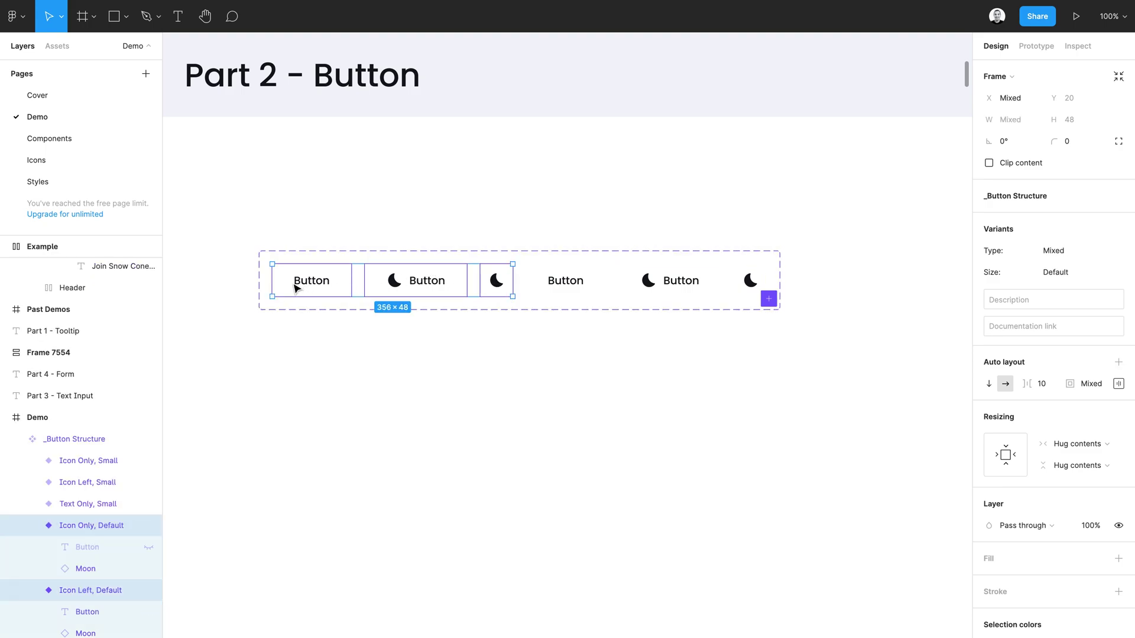
{"action": "left_click", "coordinate": [1082, 282]}
{"action": "type", "text": "Standard"}
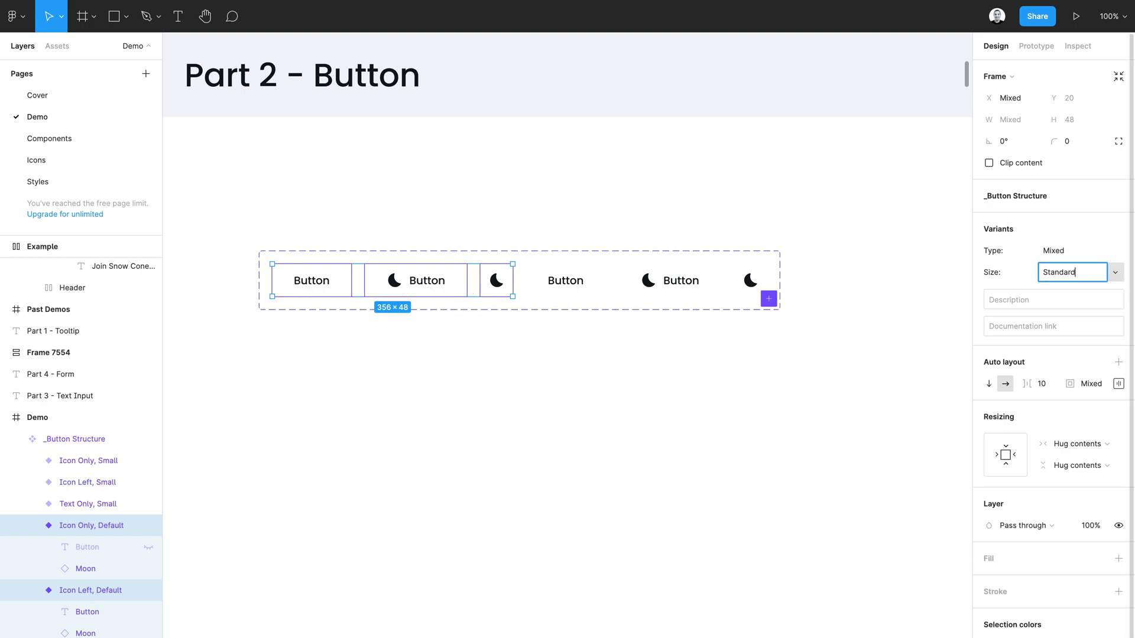
{"action": "key", "text": "Return"}
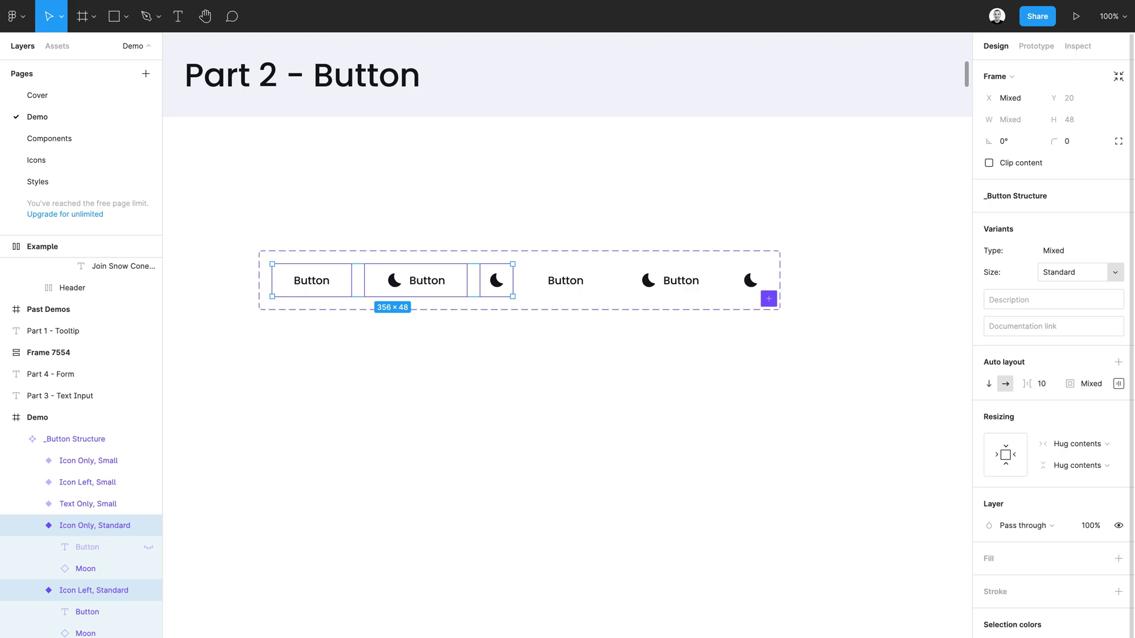
Set the Text Only and Icon Left Small variants' padding to 8 vertically and 24 horizontally
{"action": "left_click", "coordinate": [590, 289]}
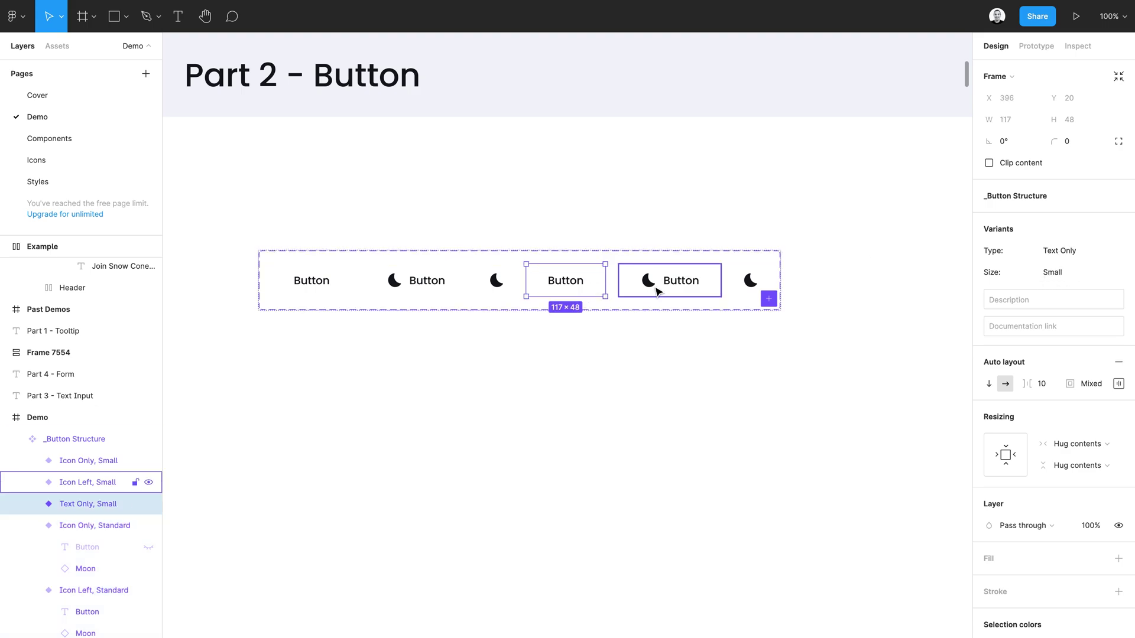
{"action": "left_click", "coordinate": [653, 291], "text": "shift"}
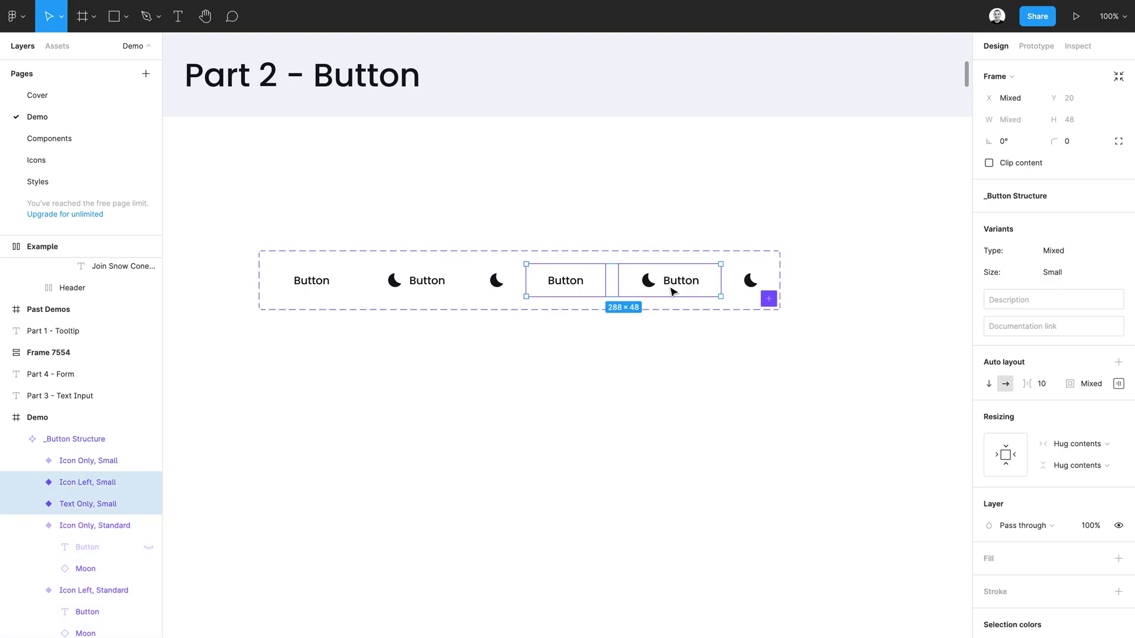
{"action": "left_click", "coordinate": [1117, 385]}
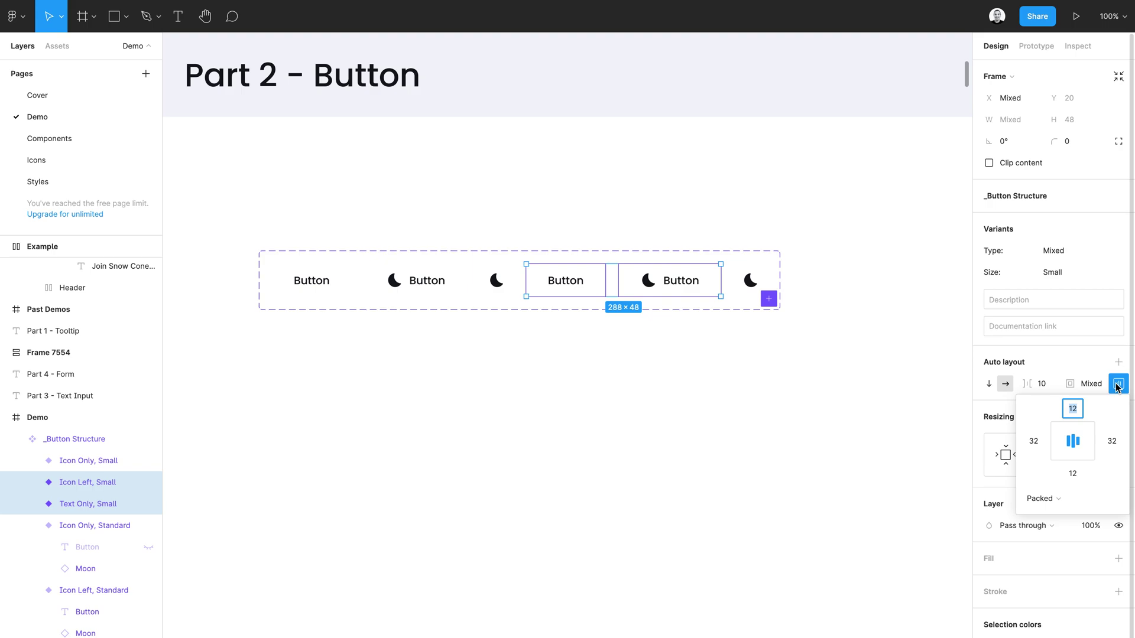
{"action": "type", "text": "8"}
{"action": "key", "text": "Tab"}
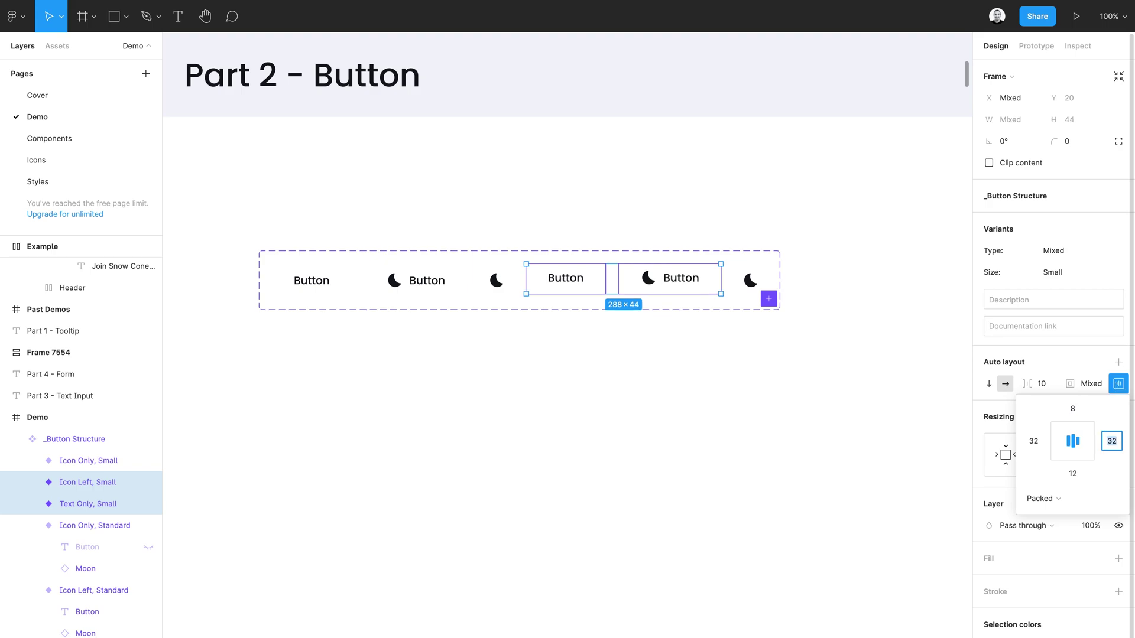
{"action": "type", "text": "24"}
{"action": "key", "text": "Tab"}
{"action": "type", "text": "8"}
{"action": "key", "text": "Tab"}
{"action": "type", "text": "24"}
{"action": "key", "text": "Tab"}
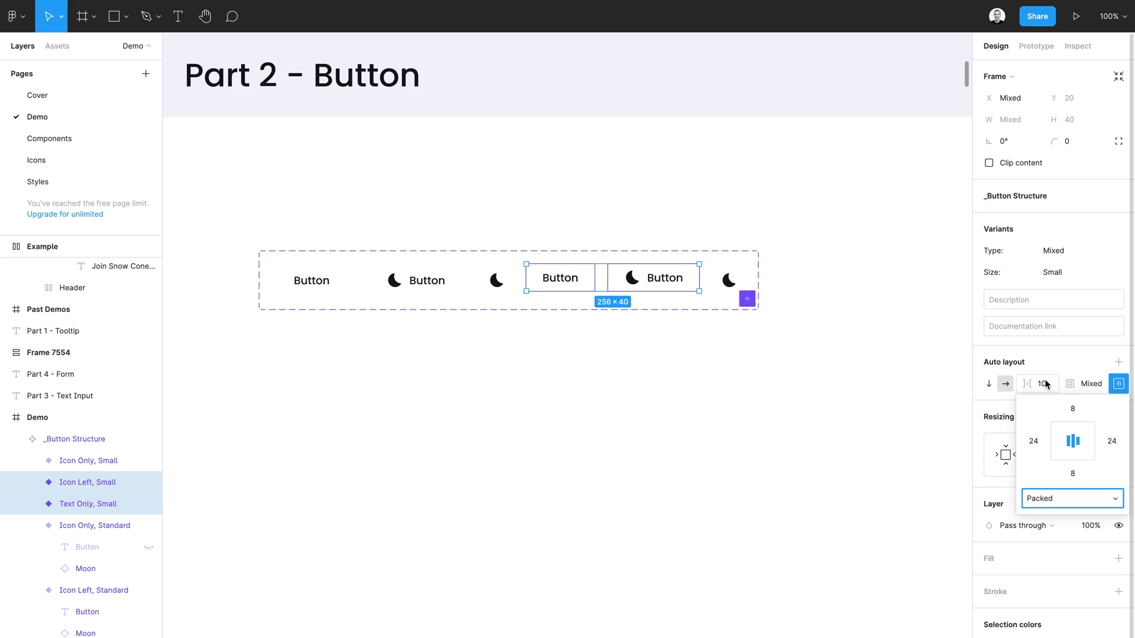
Set the item spacing of the Text Only and Icon Left Small variants to 8
{"action": "left_click", "coordinate": [1044, 384]}
{"action": "type", "text": "8"}
{"action": "key", "text": "Return"}
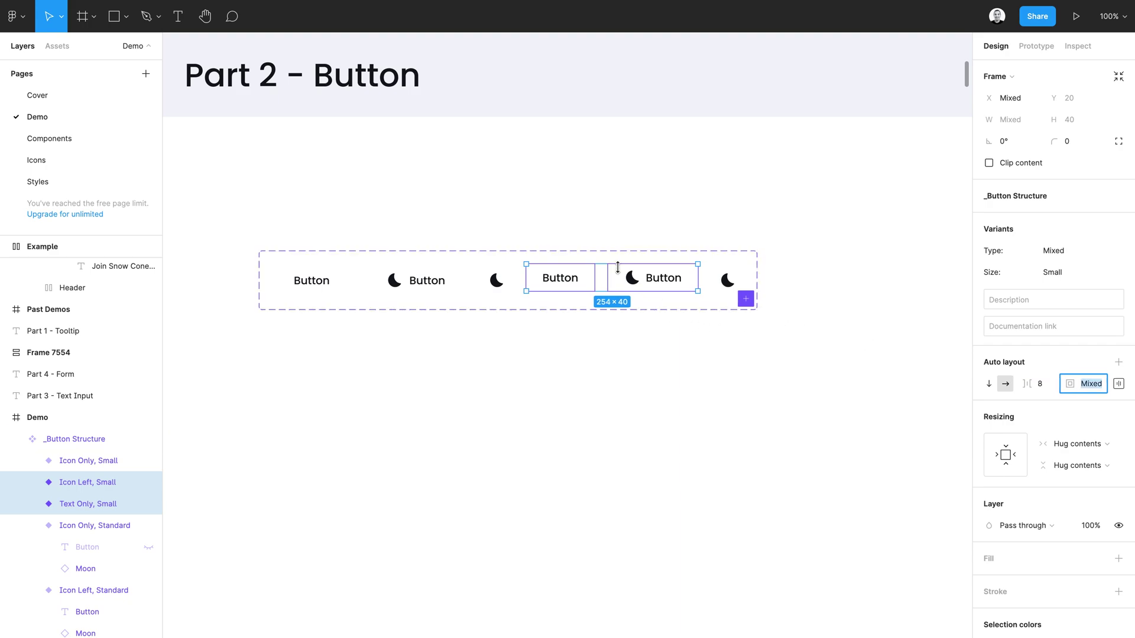
Resize the Moon icons in the Icon Left and Icon Only Small variants to 20 × 20
{"action": "left_click", "coordinate": [633, 281]}
{"action": "left_click", "coordinate": [632, 279]}
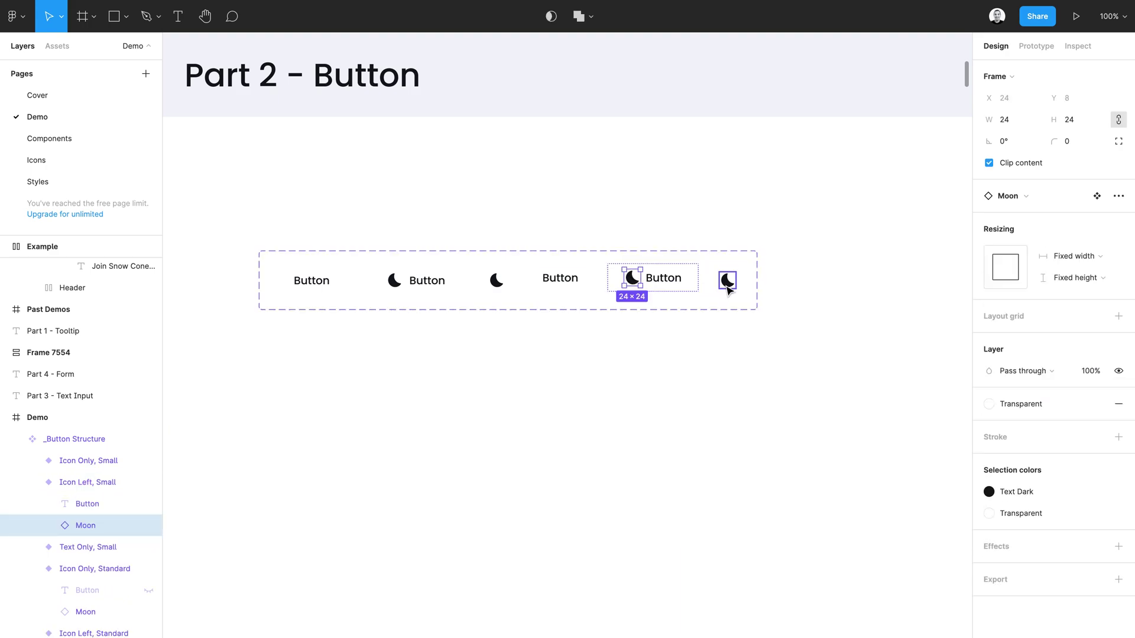
{"action": "left_click", "coordinate": [728, 286], "text": "shift"}
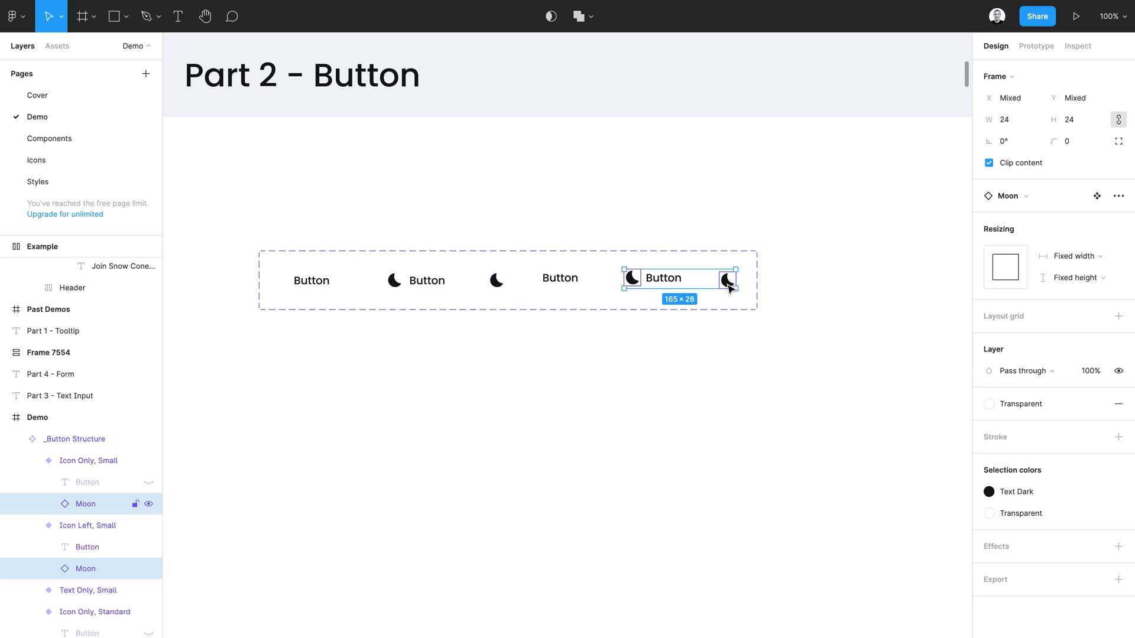
{"action": "left_click", "coordinate": [1016, 119]}
{"action": "type", "text": "20"}
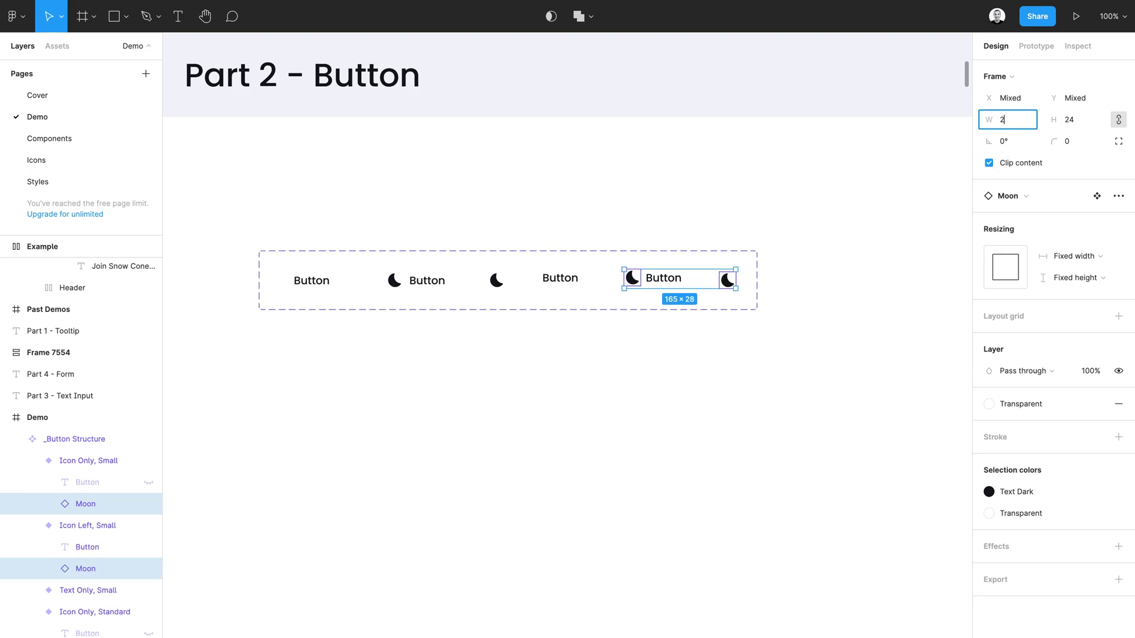
{"action": "key", "text": "Tab"}
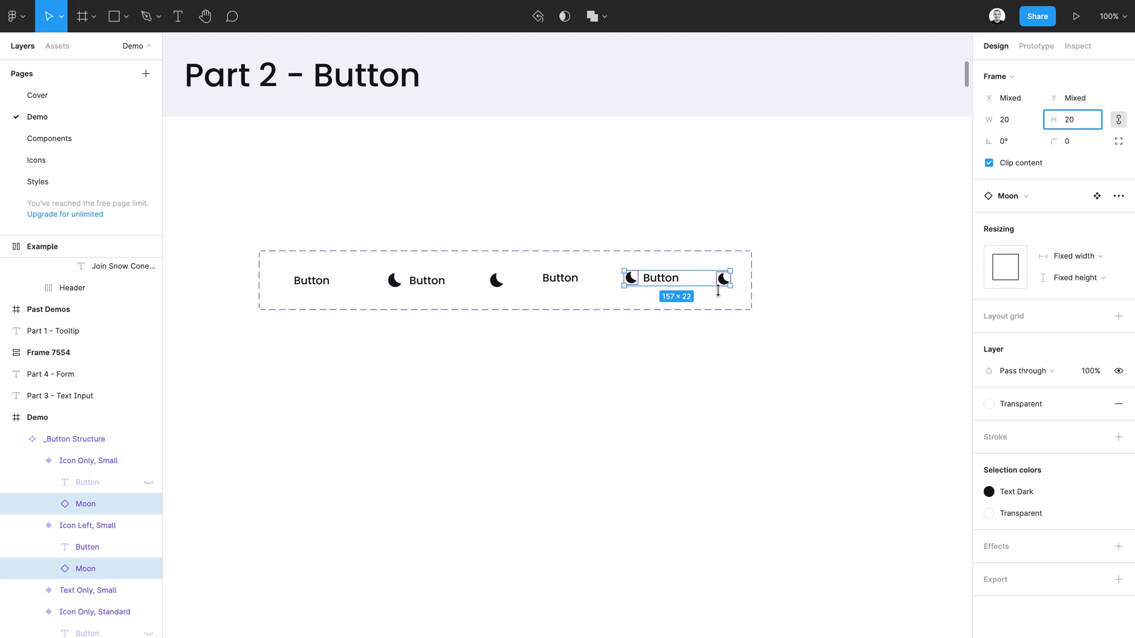
Set the Icon Only, Small variant's item spacing to 8 and its padding to 10 on all sides
{"action": "left_click", "coordinate": [678, 281]}
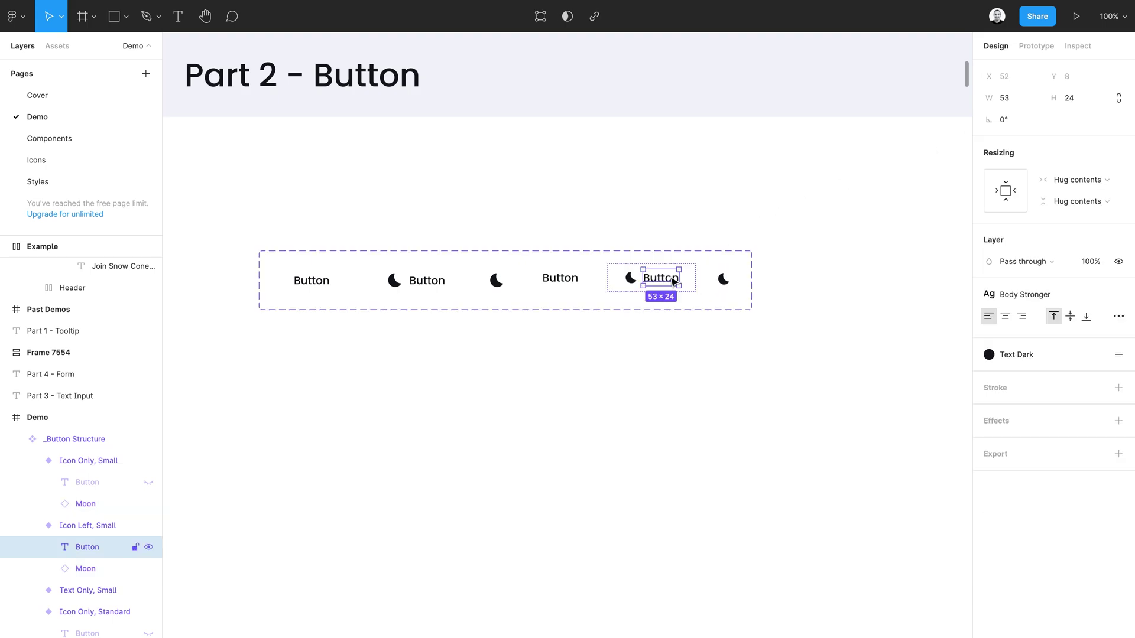
{"action": "left_click", "coordinate": [724, 283]}
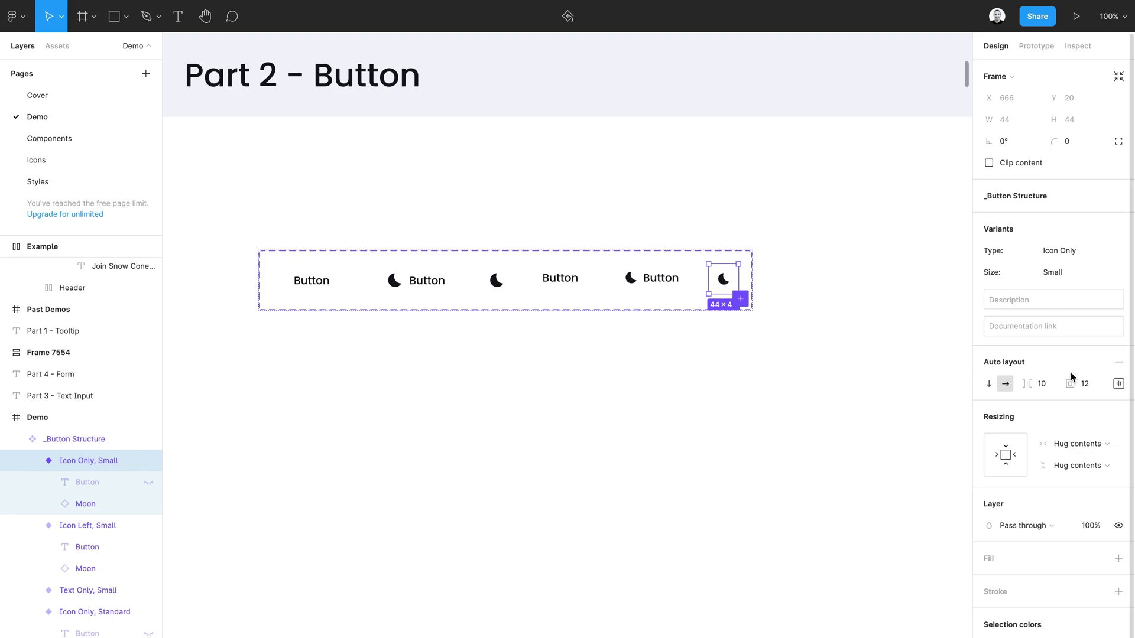
{"action": "left_click", "coordinate": [1043, 388]}
{"action": "type", "text": "8"}
{"action": "key", "text": "Tab"}
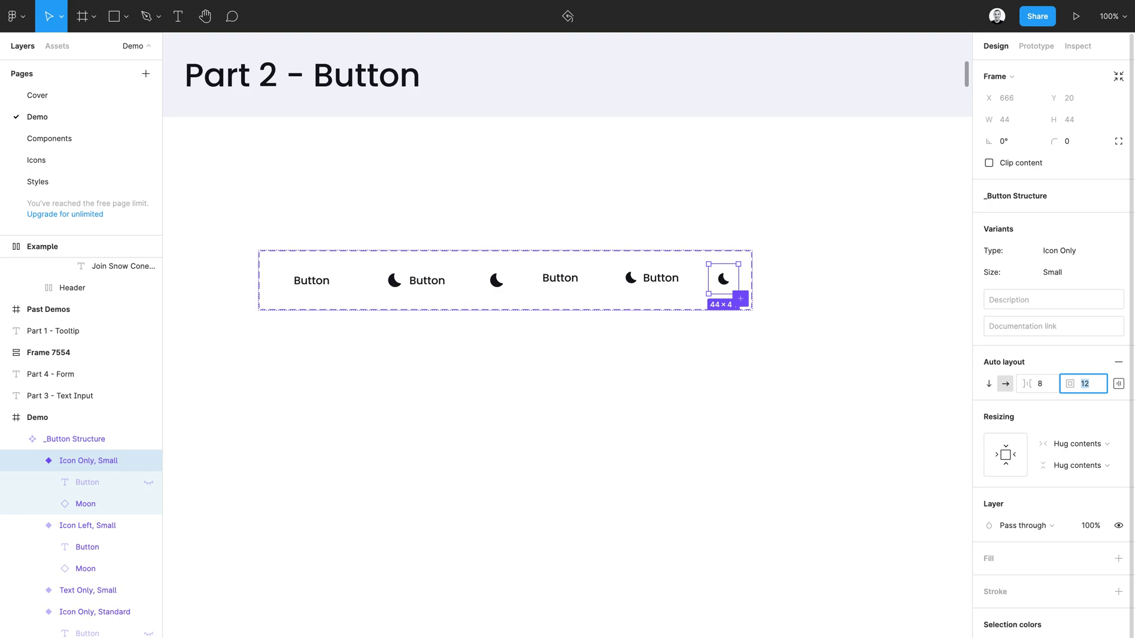
{"action": "type", "text": "10"}
{"action": "key", "text": "Tab"}
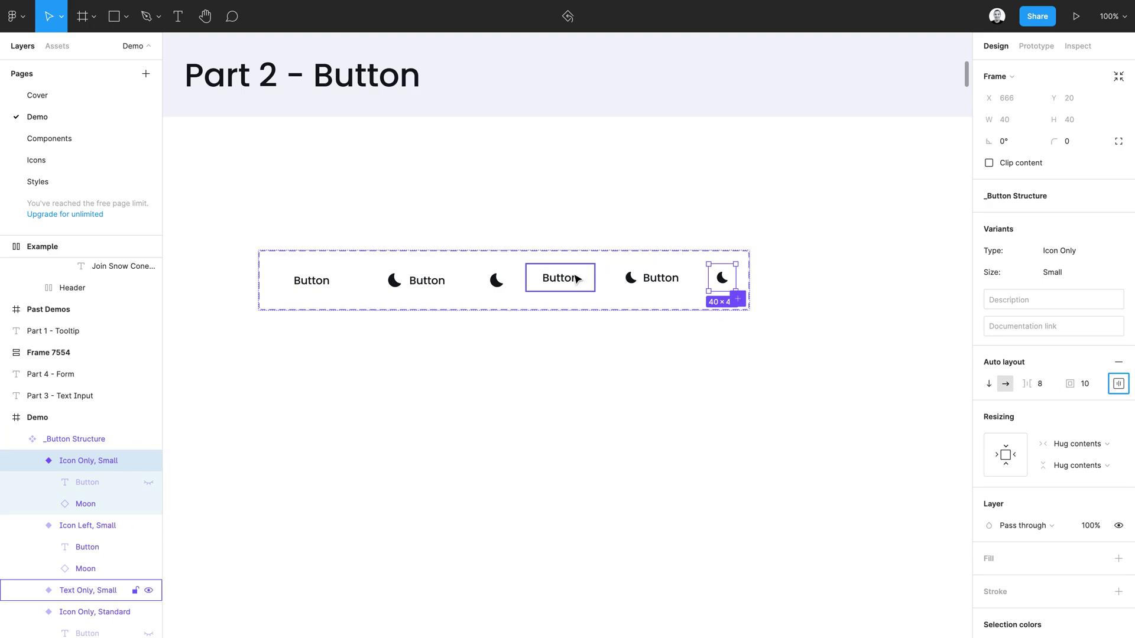
Place an instance of the Text Only, Standard variant below the set at about X 1333, Y 2959, and turn it into a component
{"action": "left_click", "coordinate": [573, 282]}
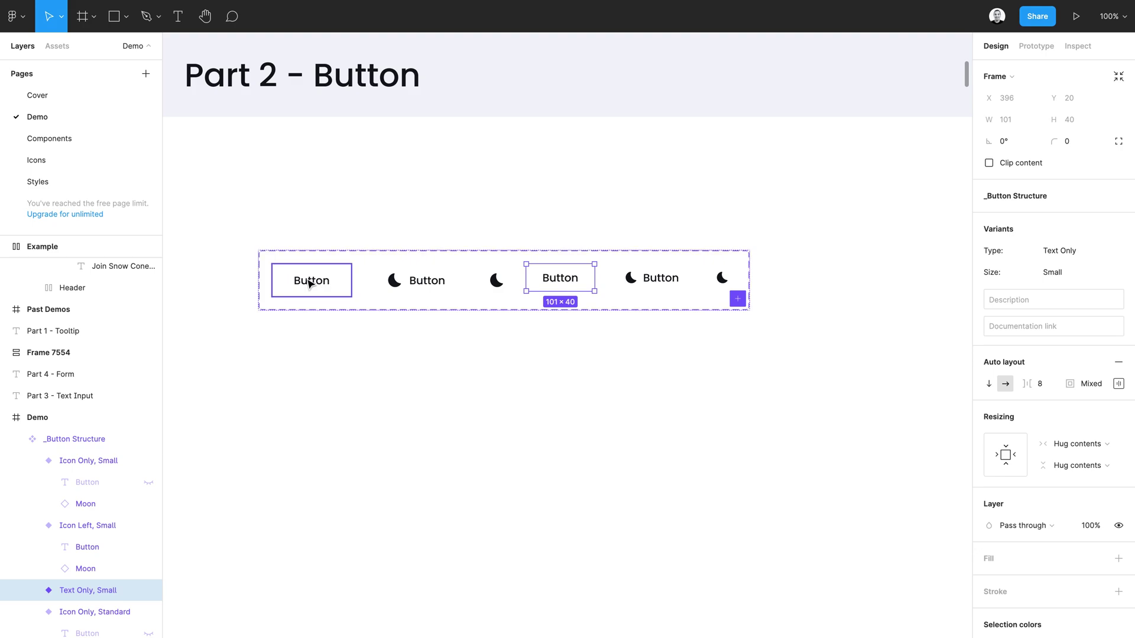
{"action": "left_click", "coordinate": [301, 283]}
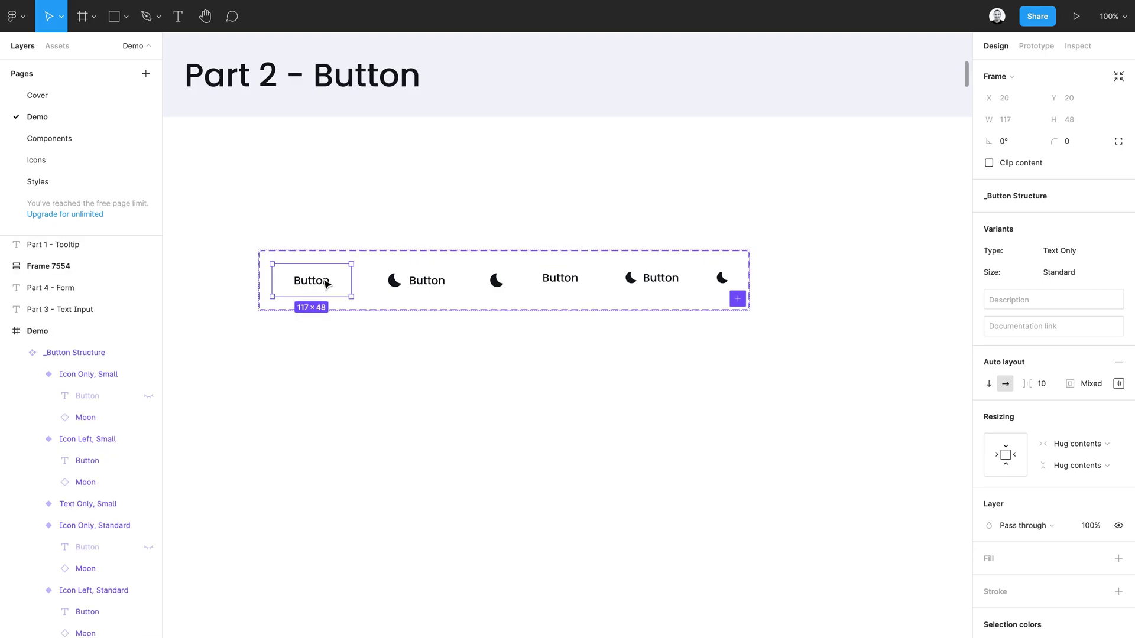
{"action": "left_click_drag", "start_coordinate": [327, 283], "coordinate": [322, 403]}
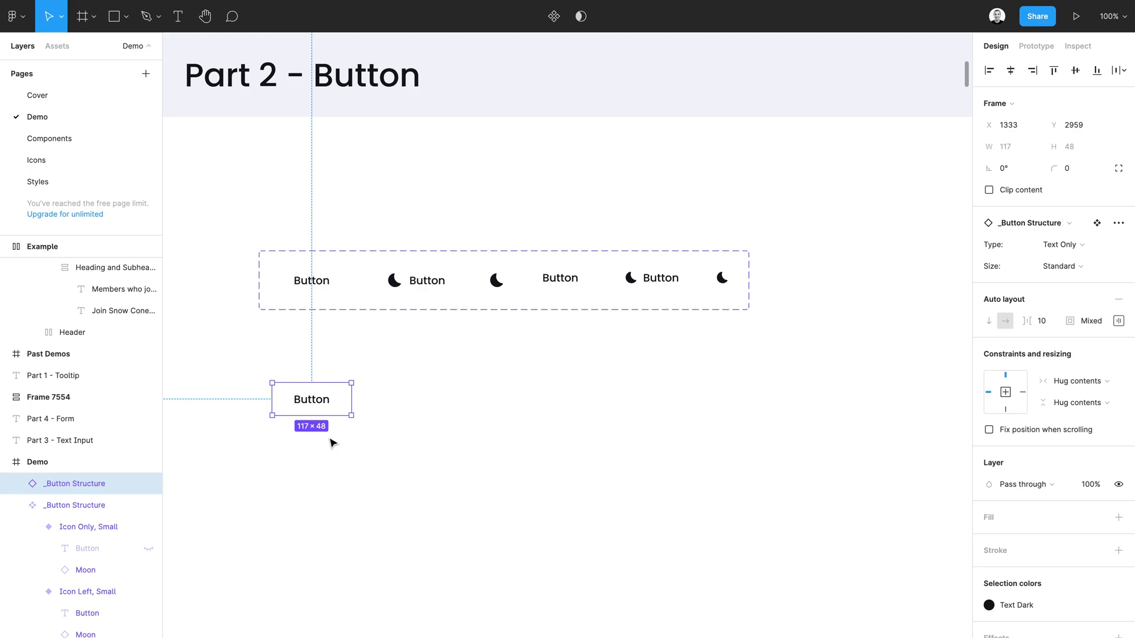
{"action": "key", "text": "alt"}
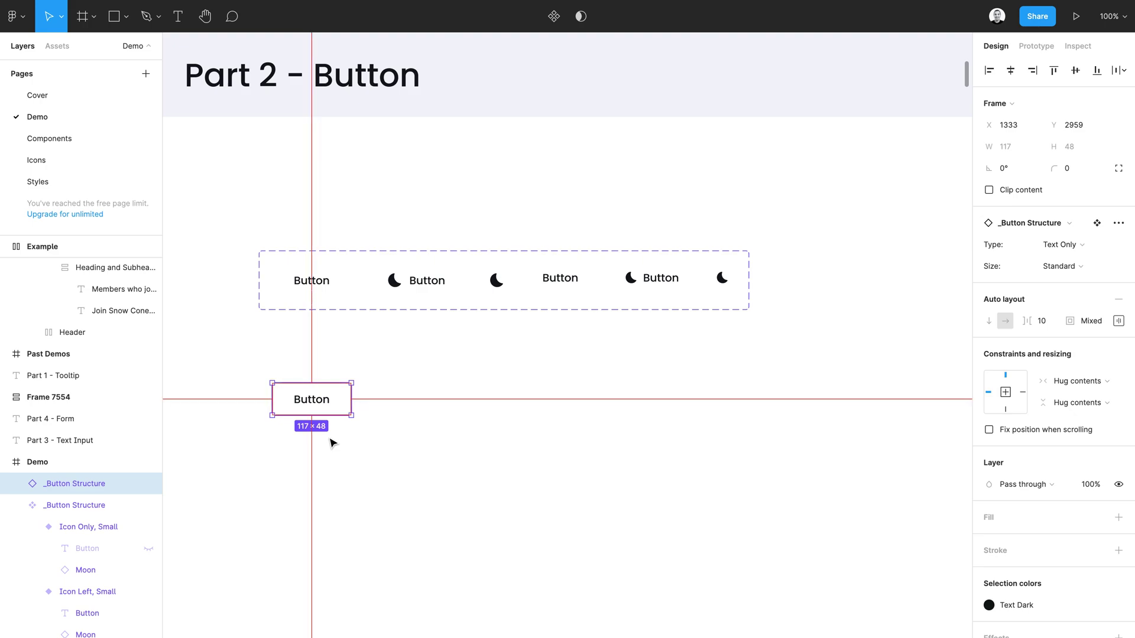
{"action": "key", "text": "ctrl+alt+k"}
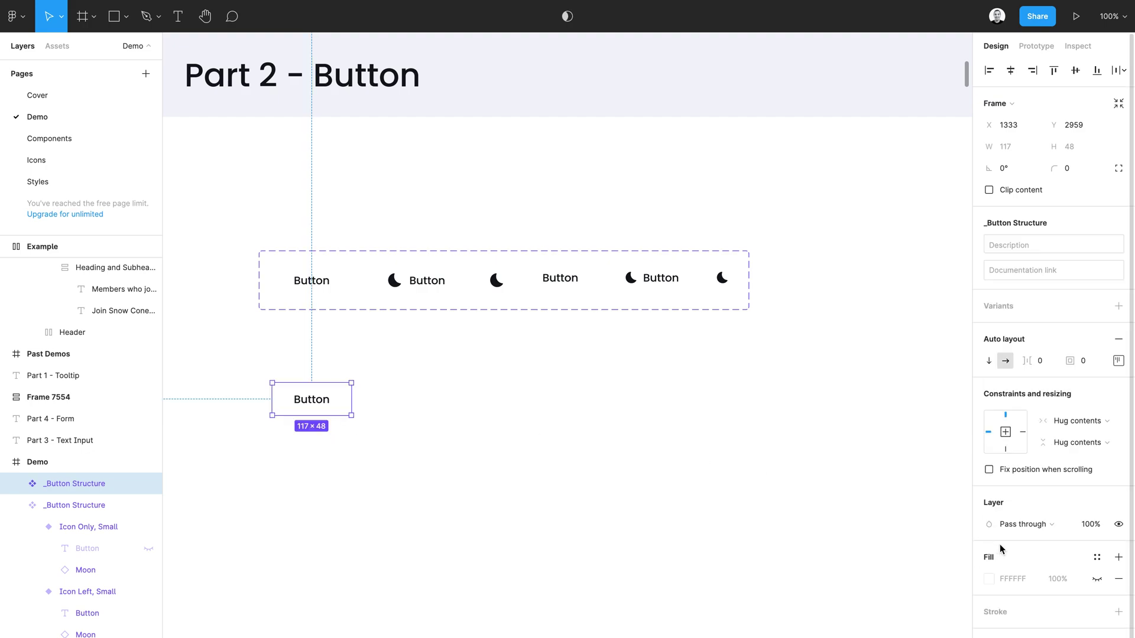
Apply the Primary color style to the new component's fill and make its label white
{"action": "left_click", "coordinate": [1097, 557]}
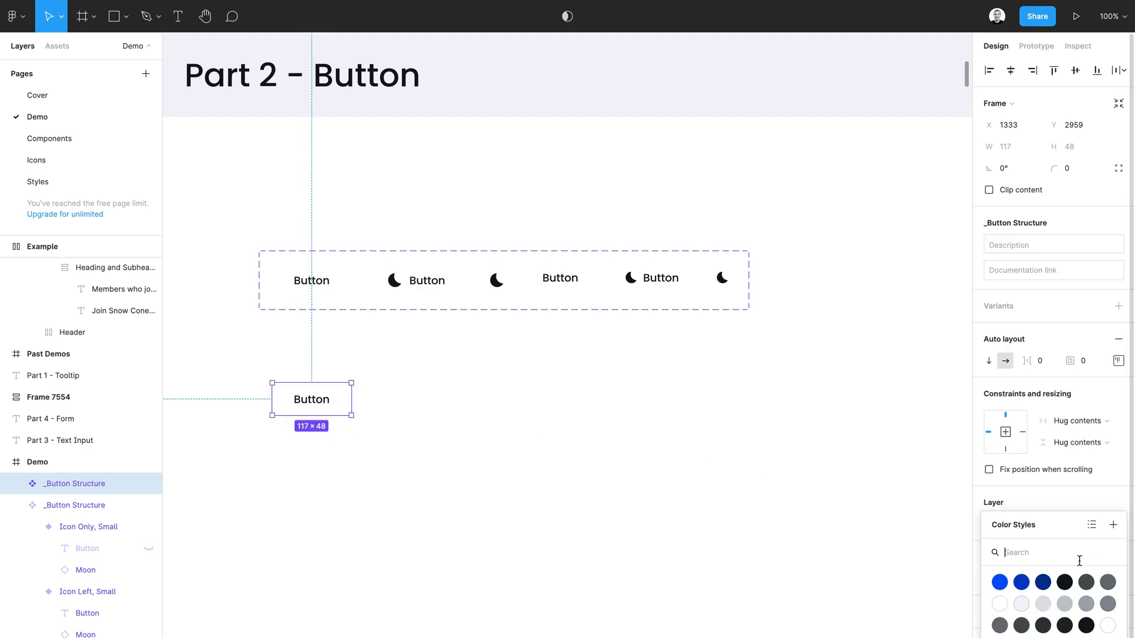
{"action": "left_click", "coordinate": [1000, 582]}
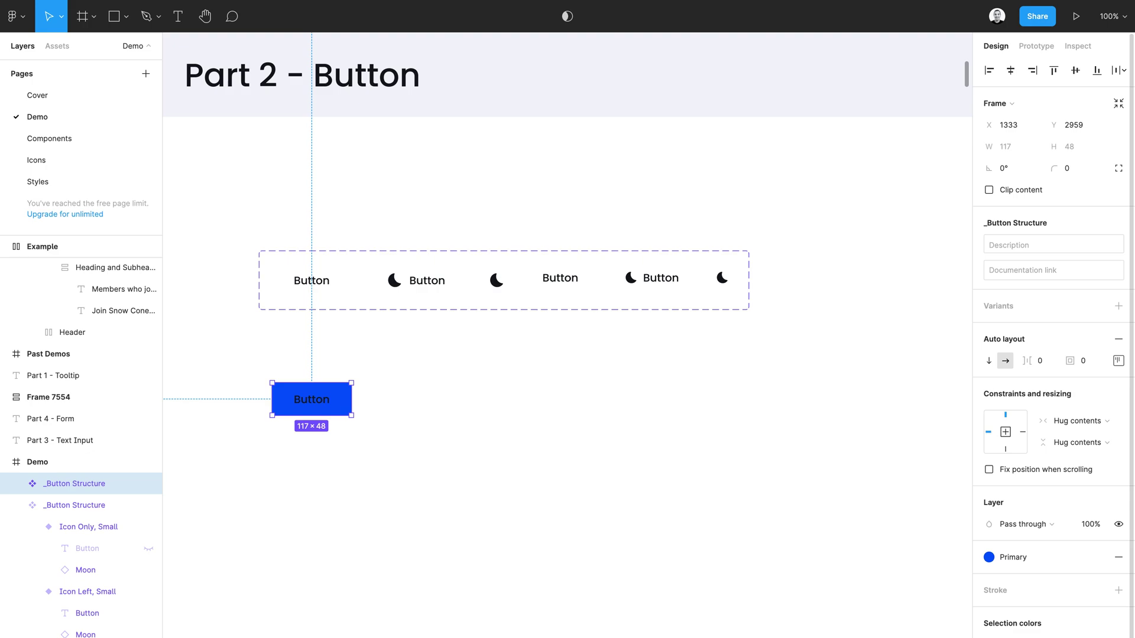
{"action": "key", "text": "Escape"}
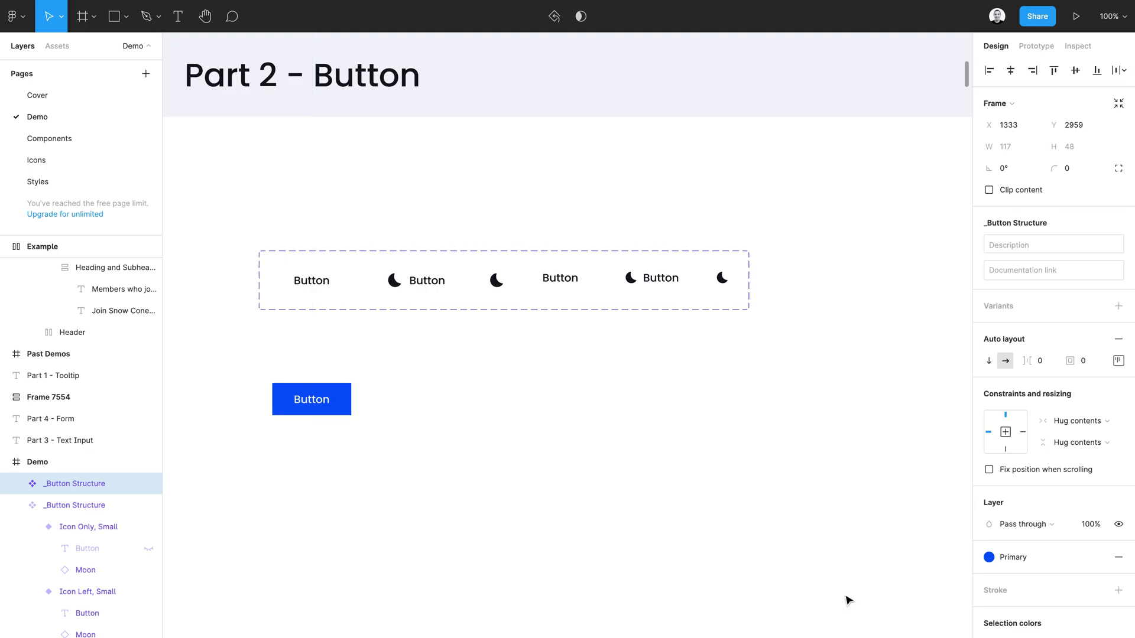
{"action": "left_click", "coordinate": [371, 440]}
Set the blue button component's corner radius to 1000
{"action": "left_click", "coordinate": [345, 414]}
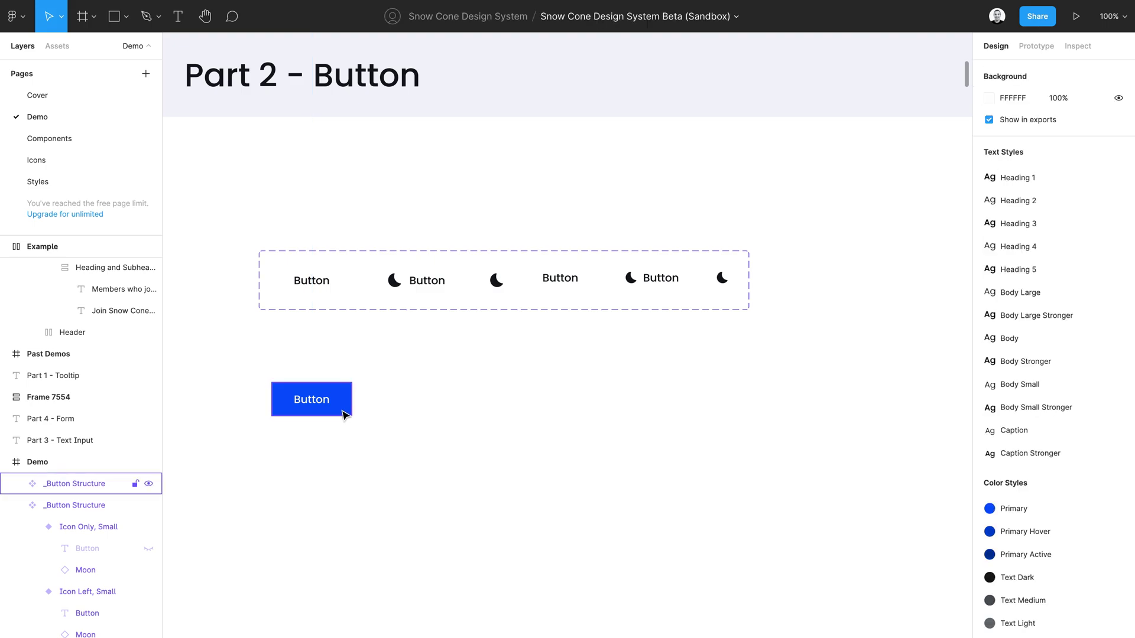
{"action": "left_click", "coordinate": [1085, 169]}
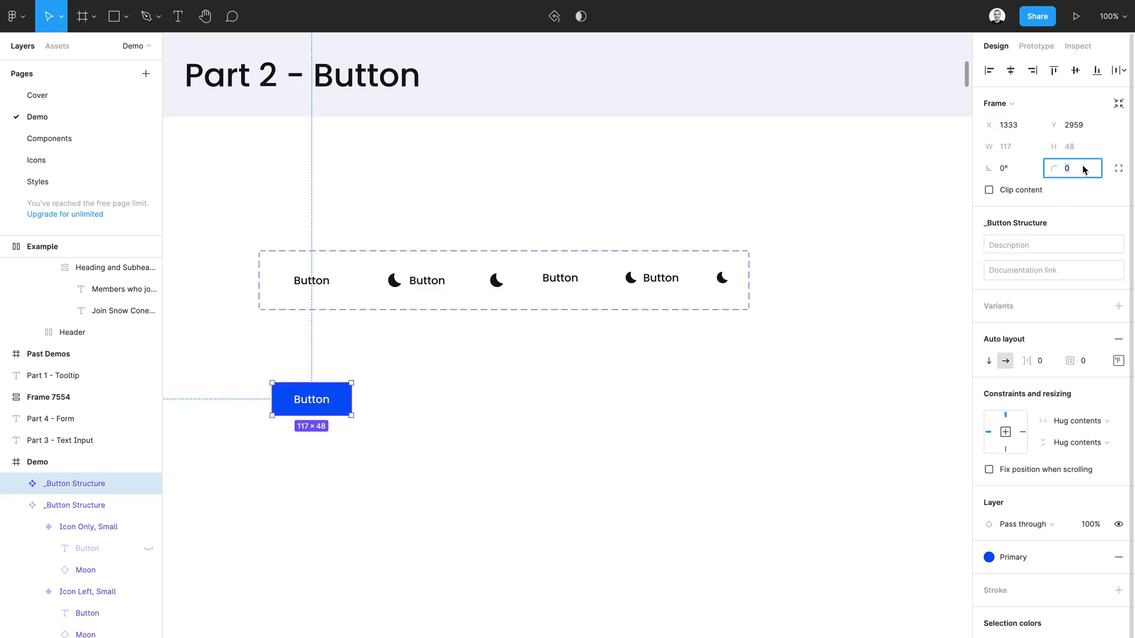
{"action": "type", "text": "8"}
{"action": "type", "text": "1000"}
{"action": "key", "text": "Tab"}
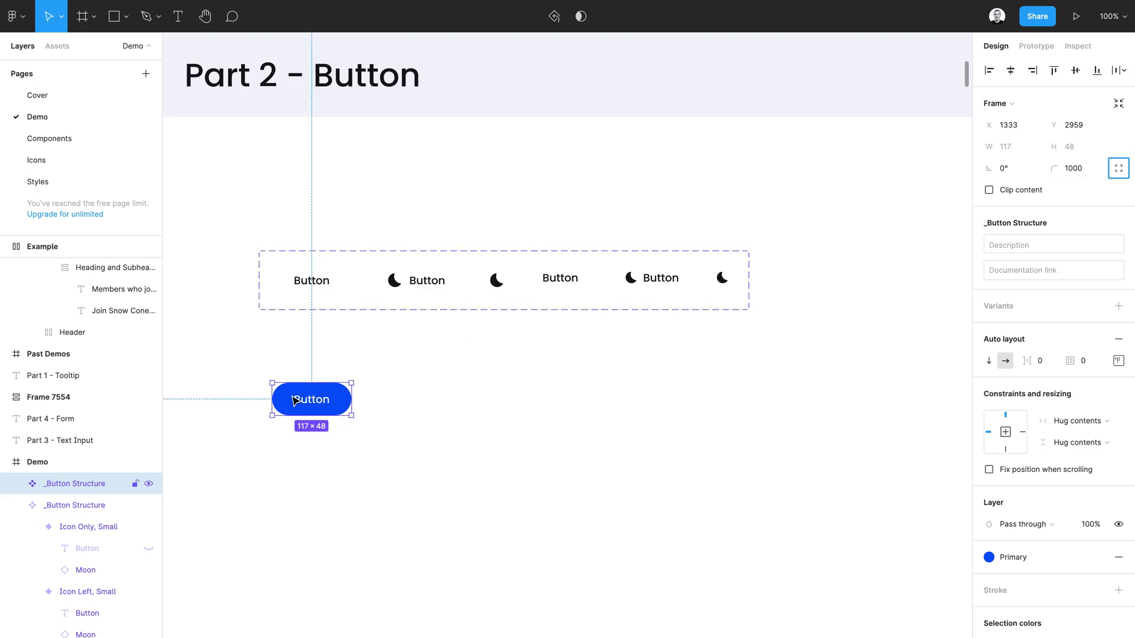
{"action": "left_click_drag", "start_coordinate": [351, 415], "coordinate": [380, 431]}
{"action": "left_click", "coordinate": [393, 449]}
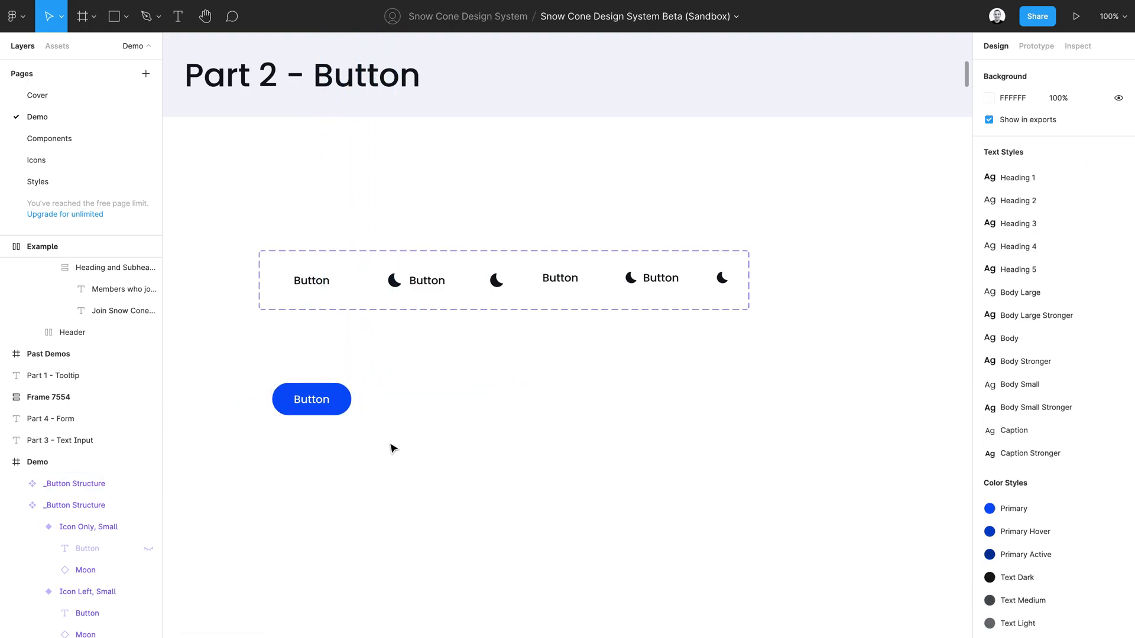
Add a second variant to the blue button component and rename the resulting component set Button
{"action": "left_click", "coordinate": [331, 407]}
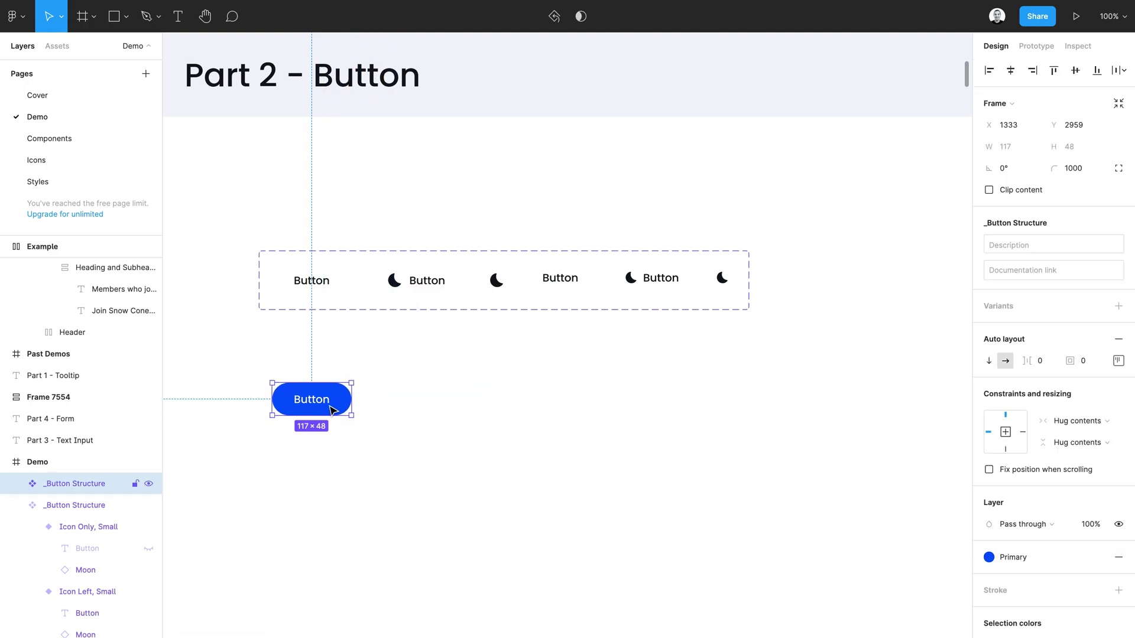
{"action": "left_click", "coordinate": [1119, 307]}
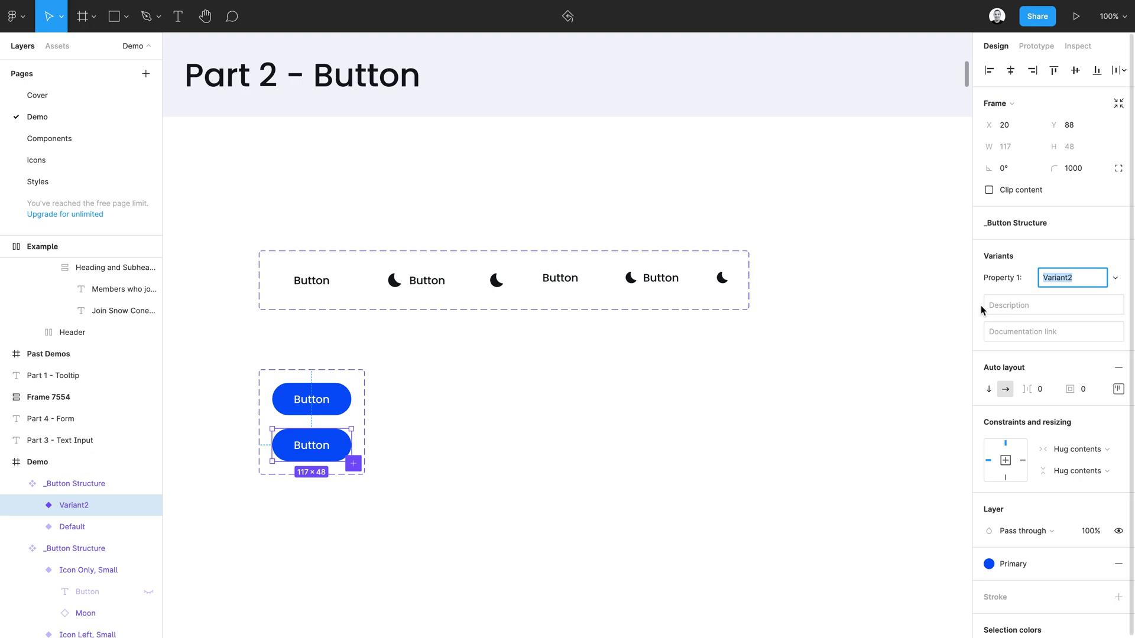
{"action": "left_click", "coordinate": [351, 375]}
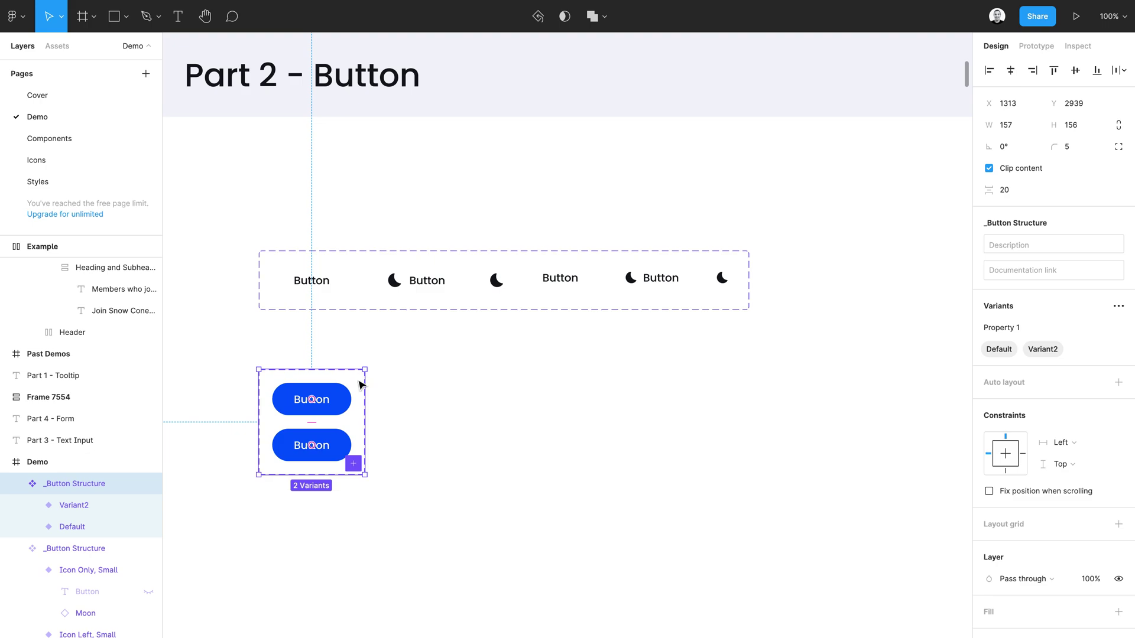
{"action": "key", "text": "ctrl+r"}
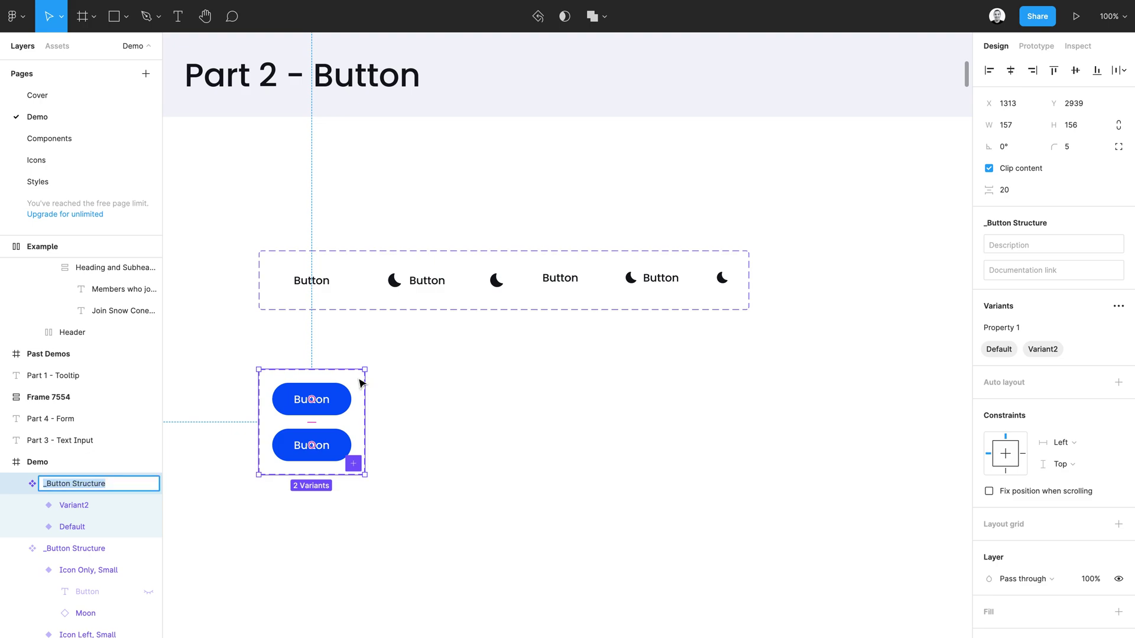
{"action": "type", "text": "Button"}
{"action": "key", "text": "Return"}
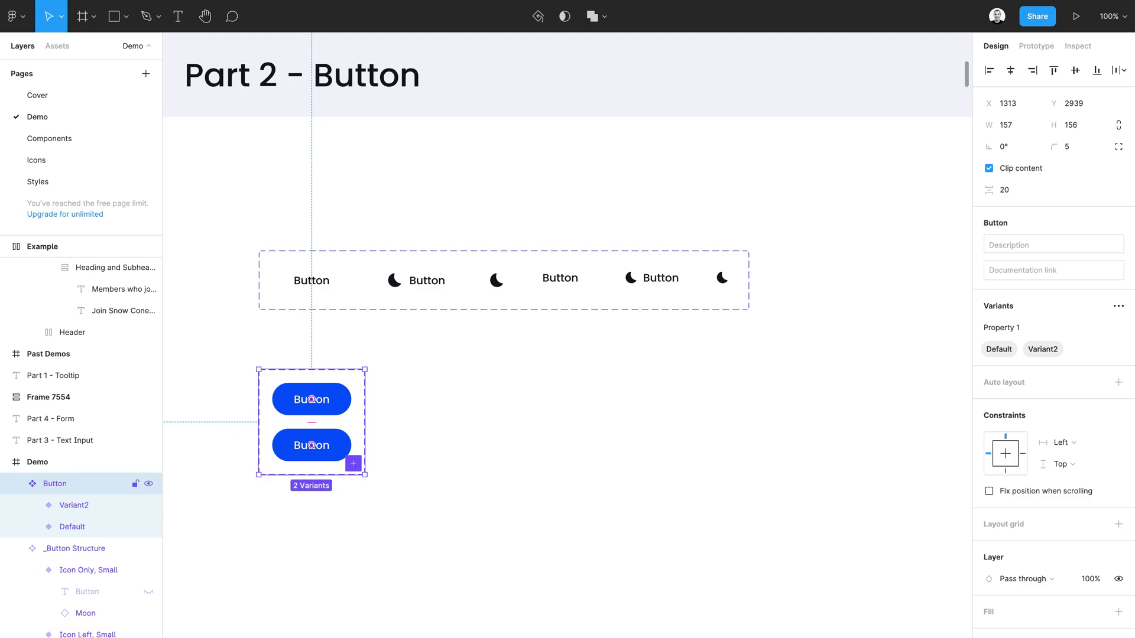
Move the Button component set up to just below the _Button Structure set, at about X 1313, Y 2871
{"action": "left_click", "coordinate": [320, 286]}
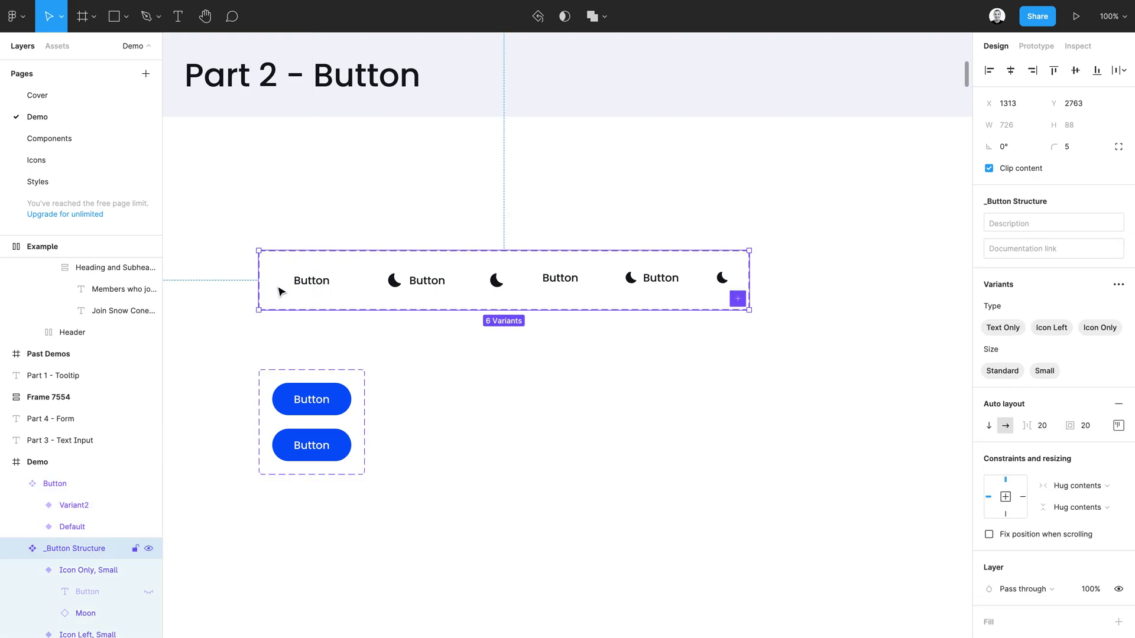
{"action": "left_click", "coordinate": [324, 386]}
{"action": "left_click_drag", "start_coordinate": [324, 386], "coordinate": [325, 340]}
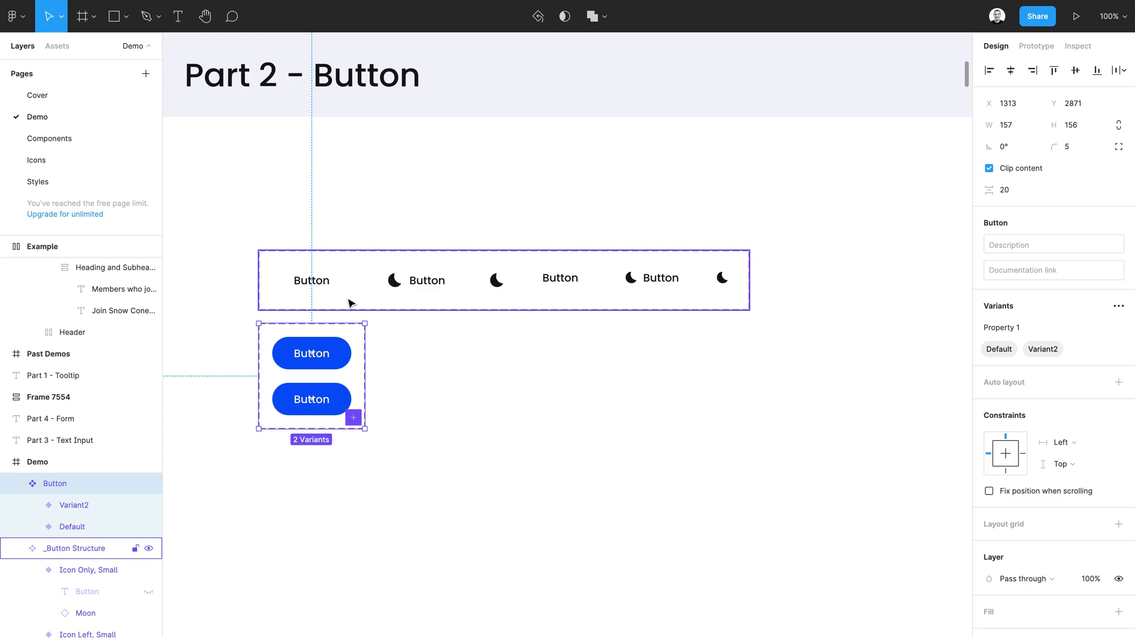
Rename the Button set's variant property to Type, with the values Text Only and Icon Only
{"action": "double_click", "coordinate": [1016, 331]}
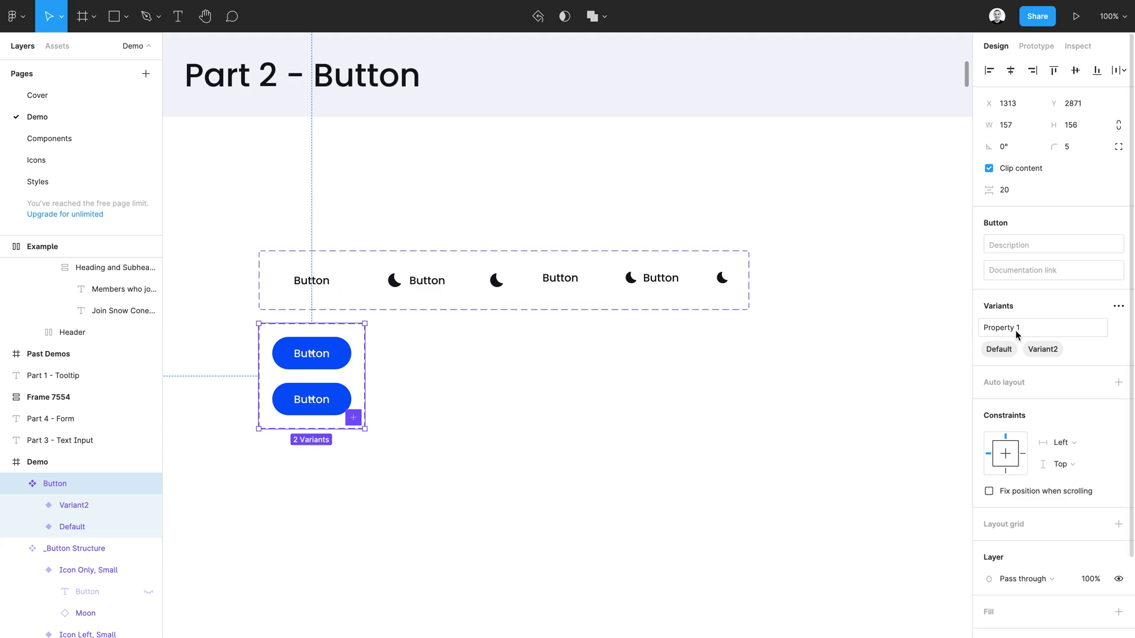
{"action": "key", "text": "ctrl+a"}
{"action": "type", "text": "Type"}
{"action": "double_click", "coordinate": [1006, 350]}
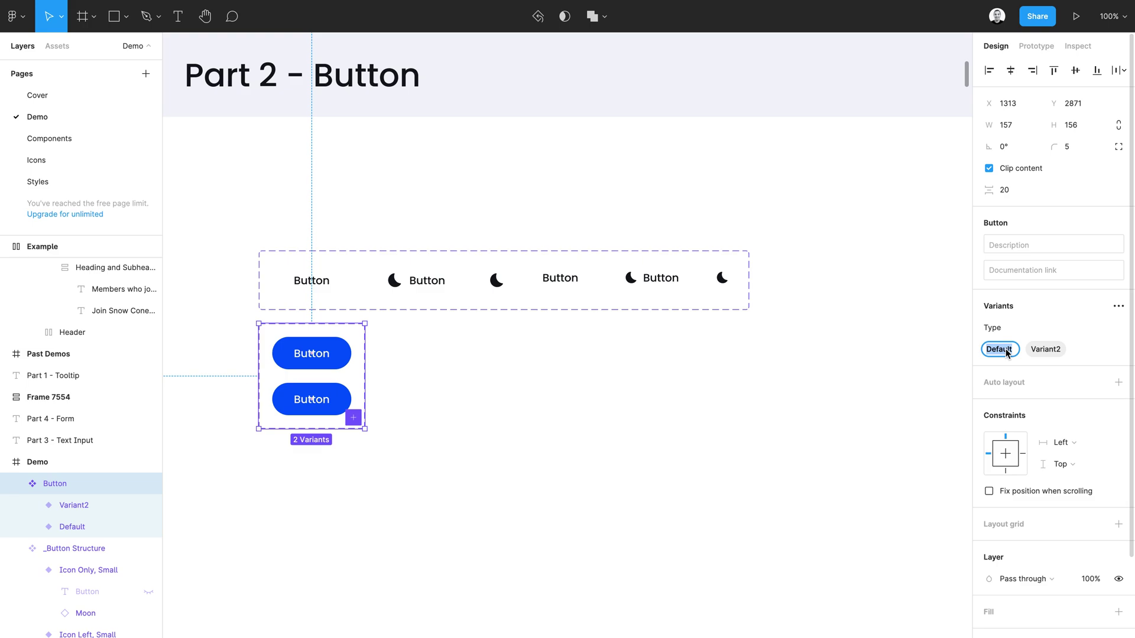
{"action": "type", "text": "Text Only"}
{"action": "double_click", "coordinate": [1067, 349]}
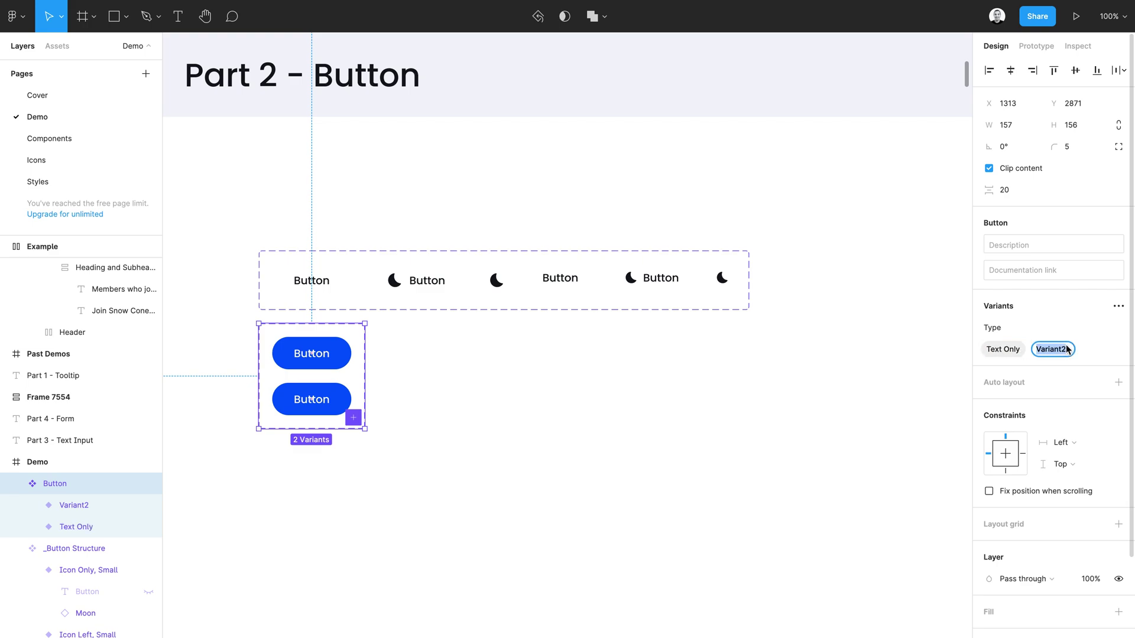
{"action": "type", "text": "Icon Only"}
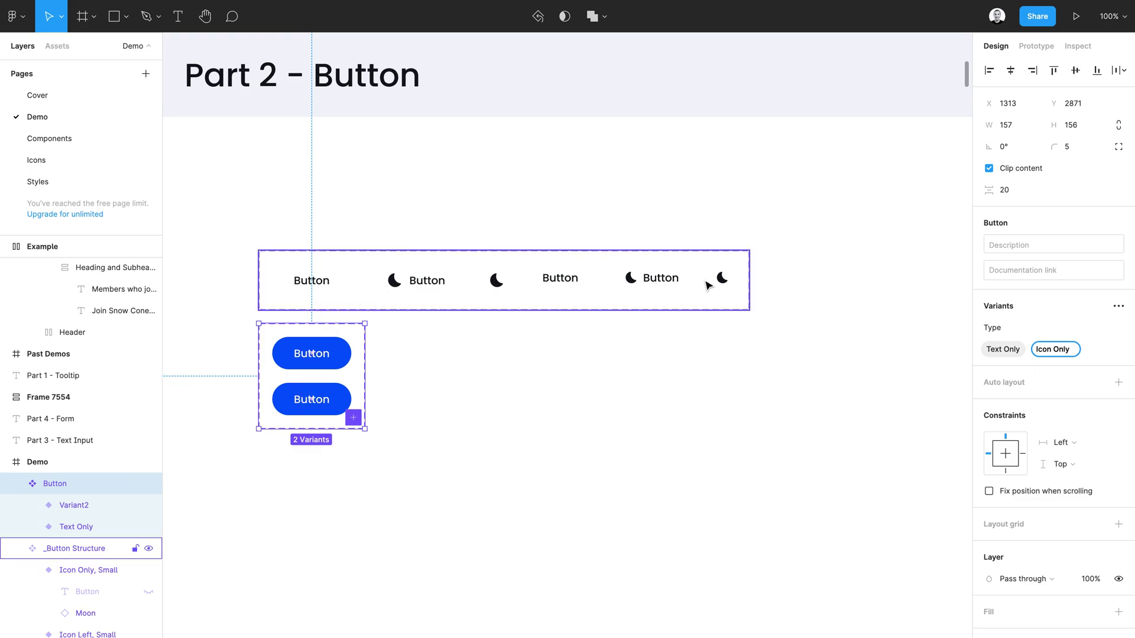
{"action": "key", "text": "Return"}
Switch the nested _Button Structure in the second Button variant to the Icon Left type
{"action": "left_click", "coordinate": [333, 406]}
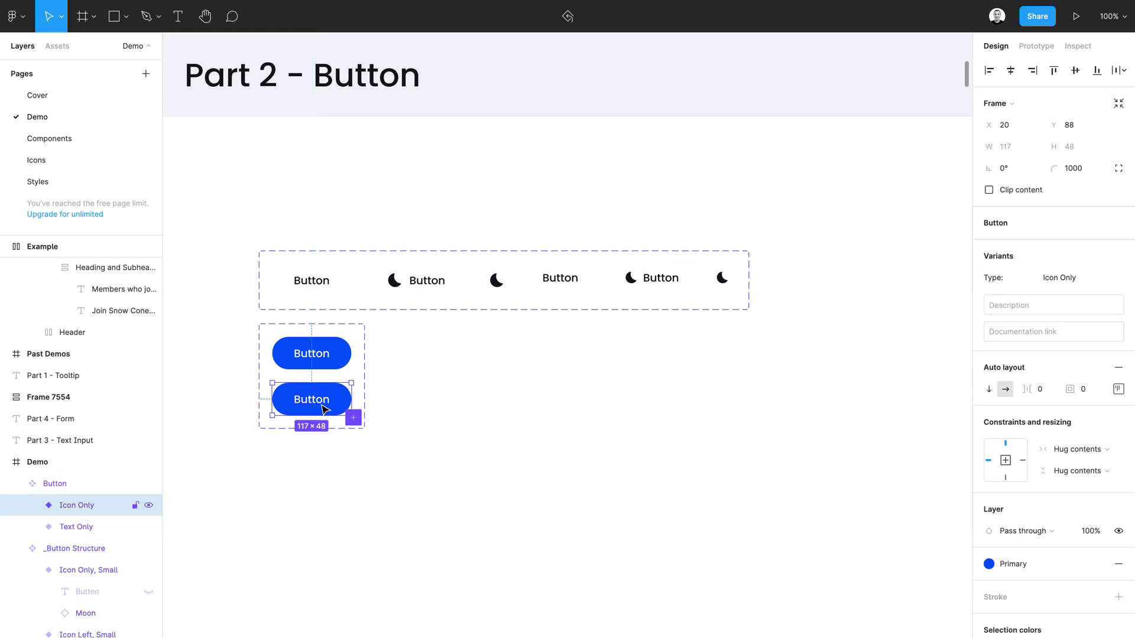
{"action": "double_click", "coordinate": [325, 409]}
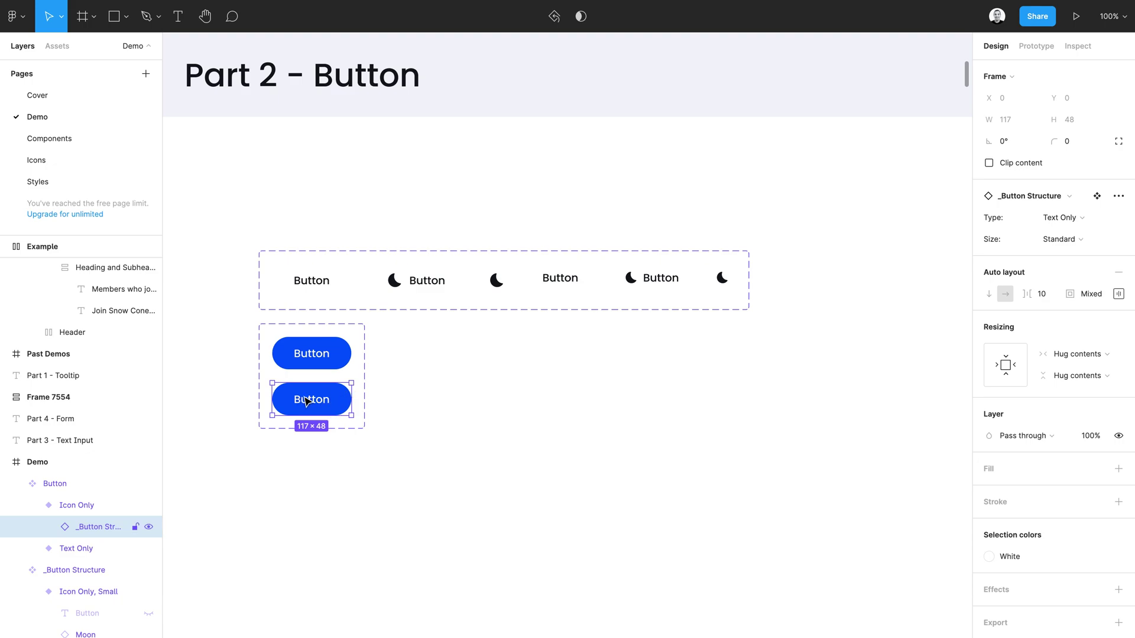
{"action": "left_click", "coordinate": [1059, 220]}
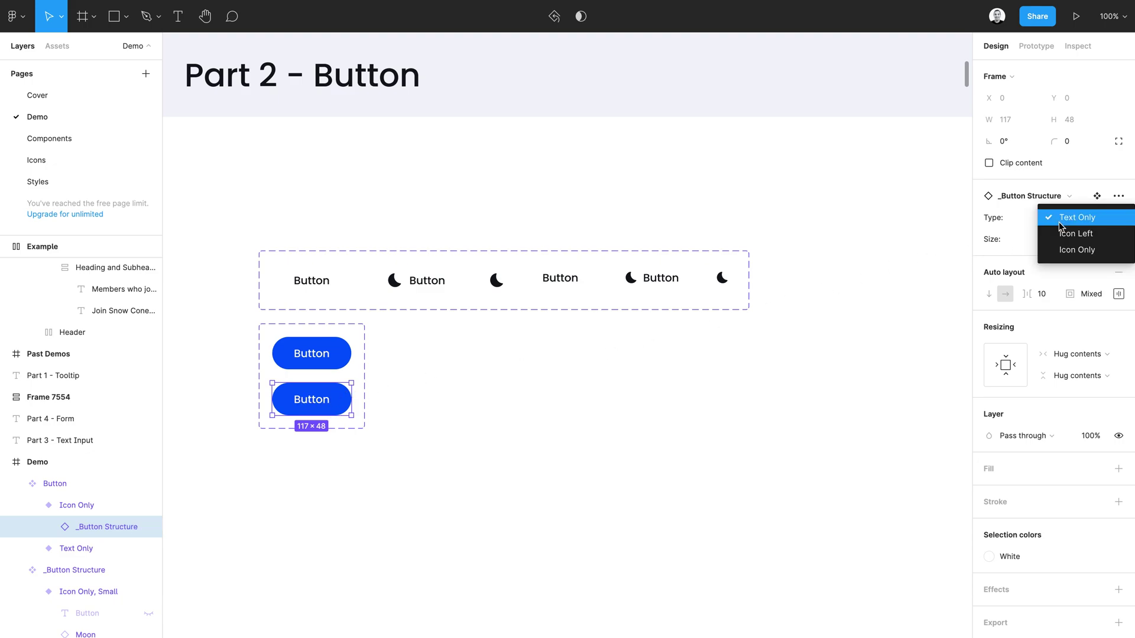
{"action": "left_click", "coordinate": [1064, 234]}
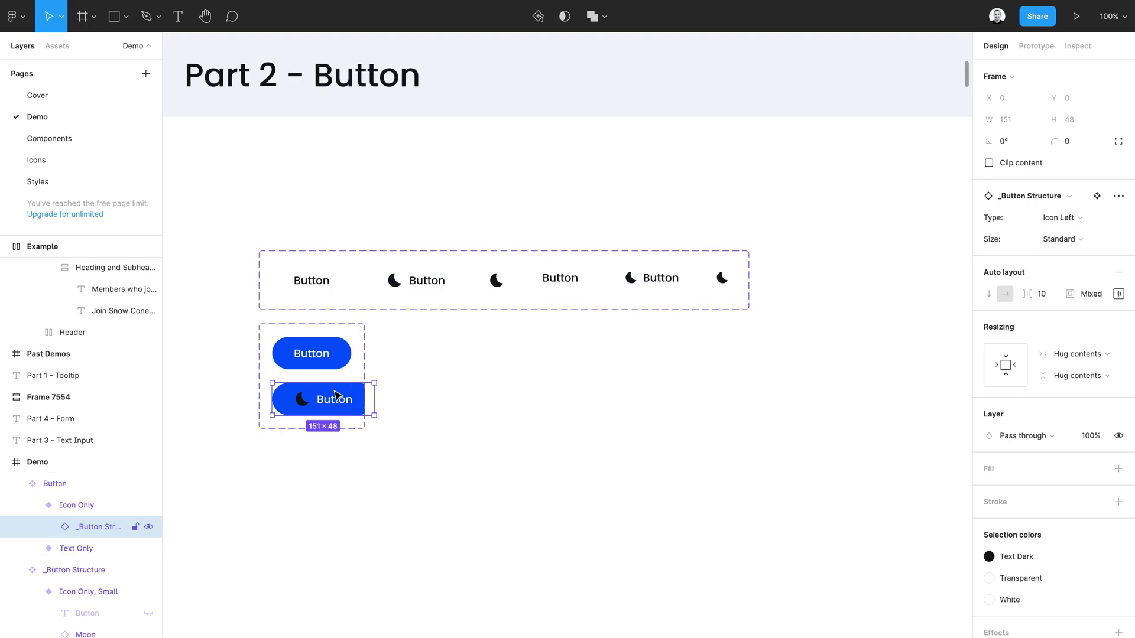
Change the second Button variant's own Type value to Icon Left
{"action": "left_click", "coordinate": [365, 365]}
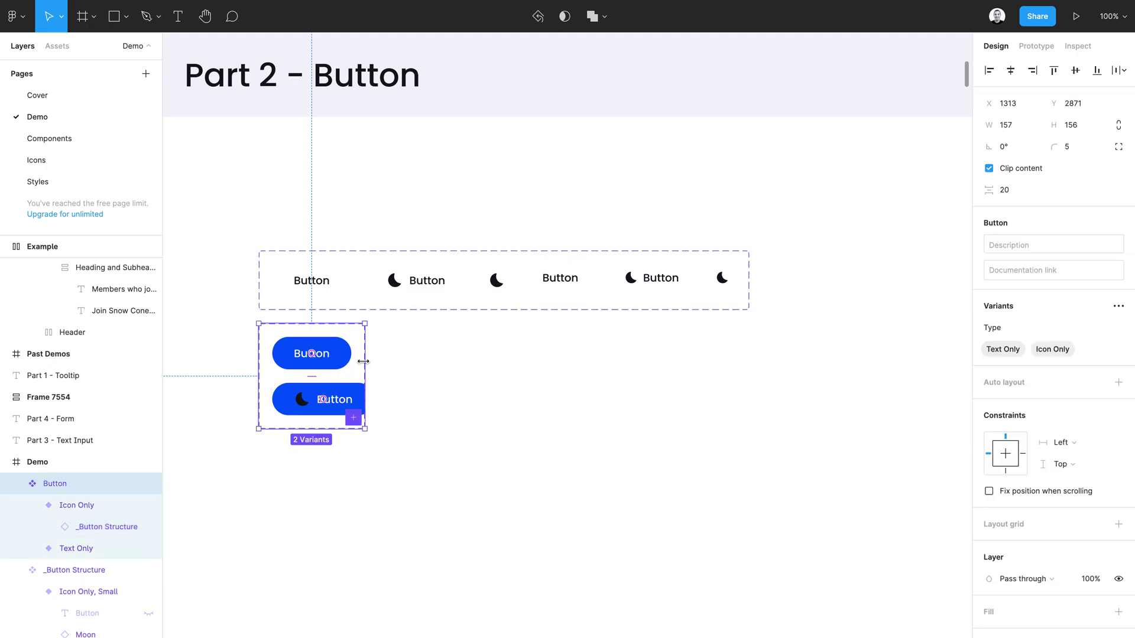
{"action": "left_click", "coordinate": [357, 399]}
{"action": "left_click", "coordinate": [1056, 277]}
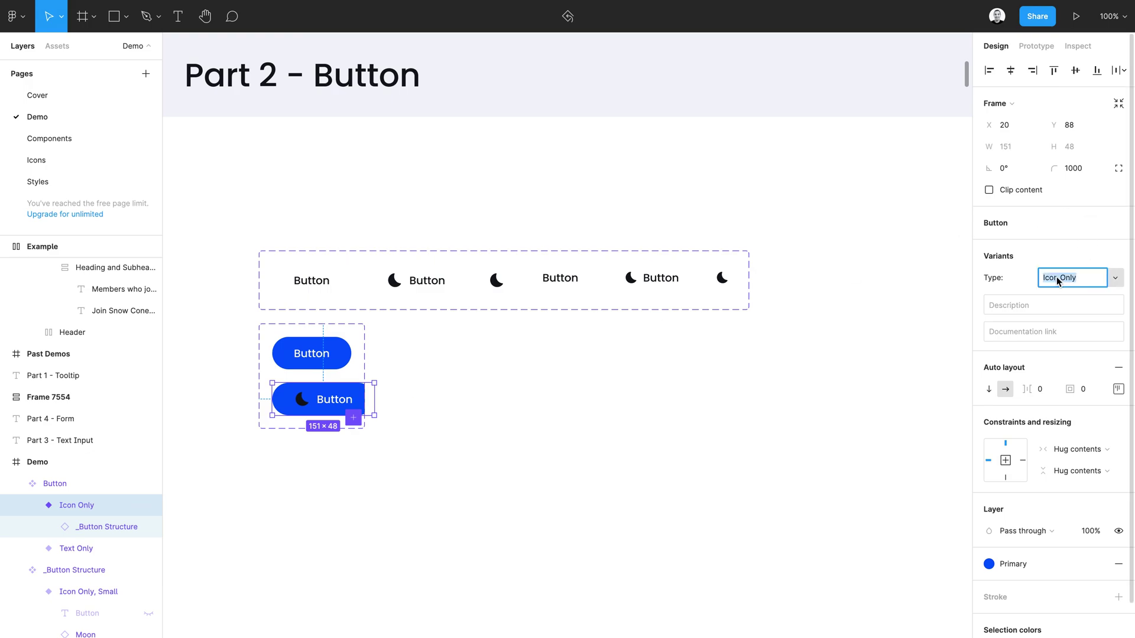
{"action": "left_click_drag", "start_coordinate": [1056, 276], "coordinate": [1077, 277]}
{"action": "type", "text": "n Left"}
{"action": "key", "text": "Return"}
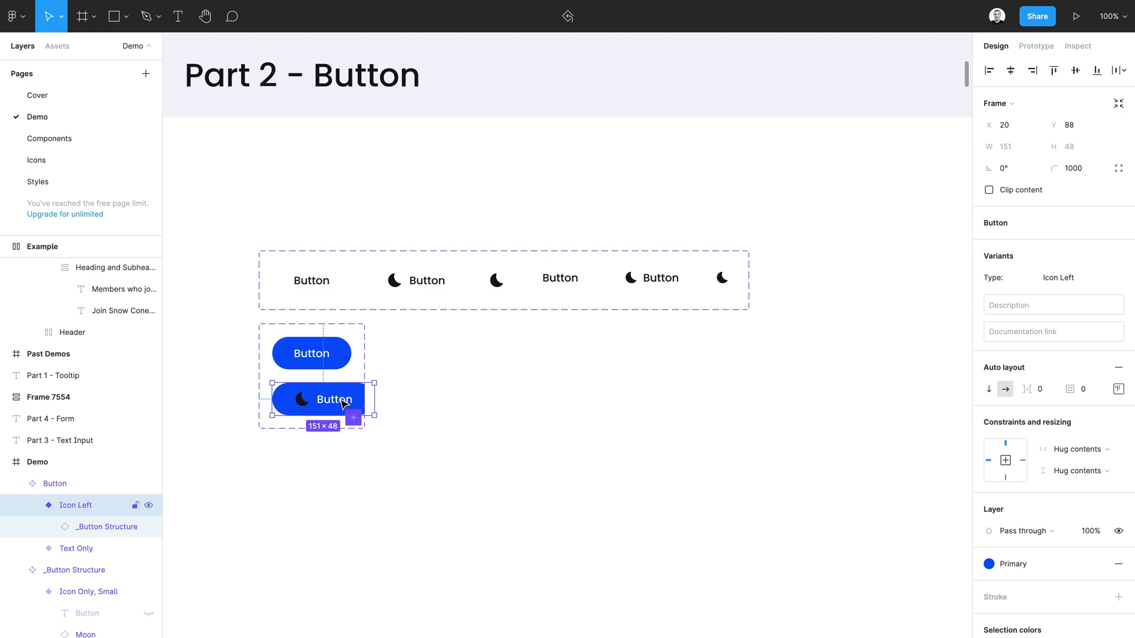
Add a third variant to the Button set and set its Type value to Icon Only
{"action": "left_click", "coordinate": [353, 417]}
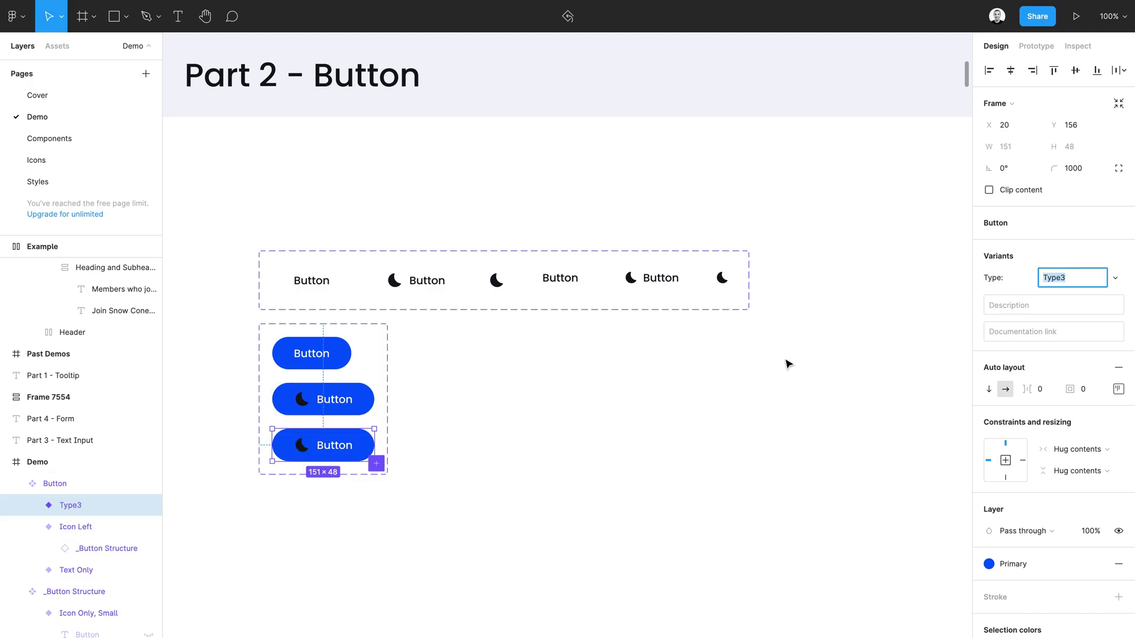
{"action": "key", "text": "BackSpace"}
{"action": "type", "text": "Icon Onlu"}
{"action": "key", "text": "Return"}
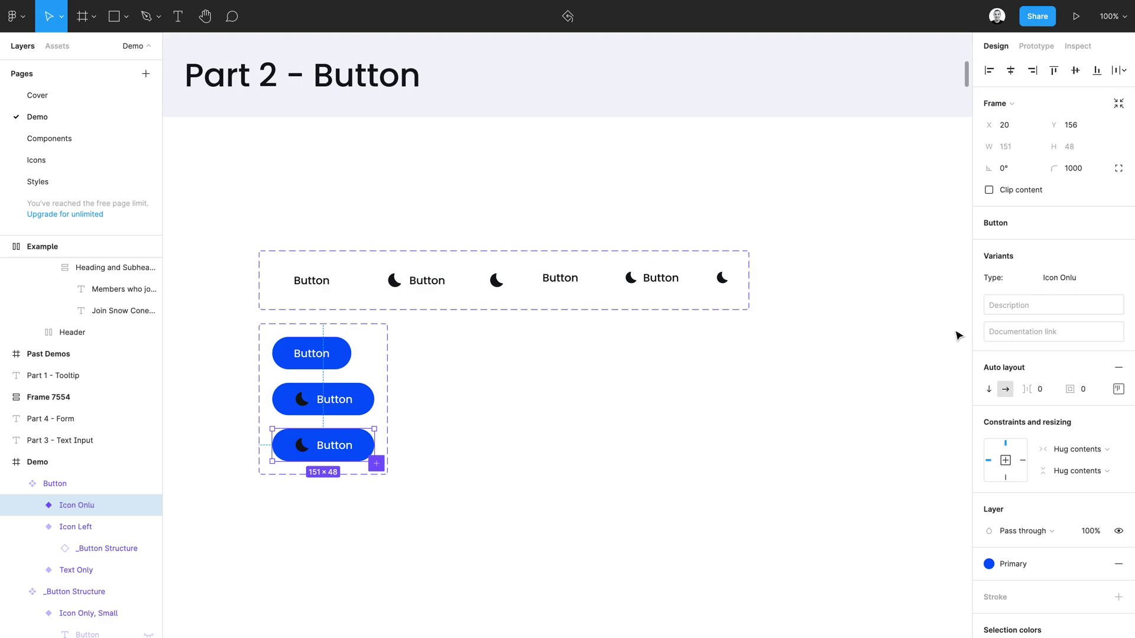
{"action": "left_click", "coordinate": [1088, 280]}
{"action": "key", "text": "Right"}
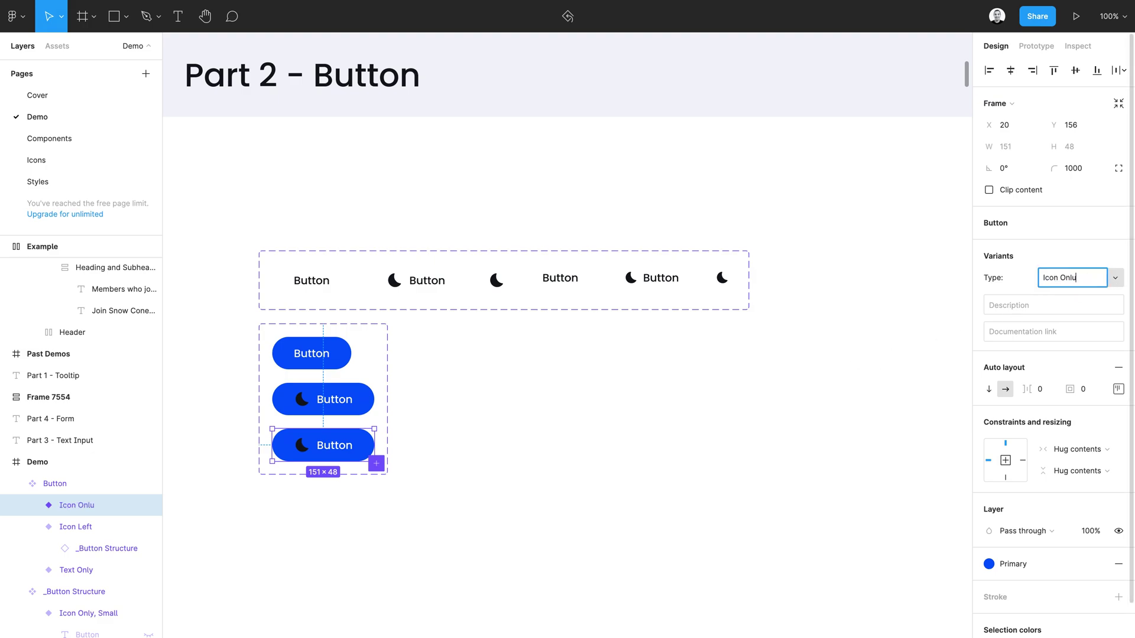
{"action": "type", "text": "y"}
{"action": "key", "text": "Return"}
Switch the nested _Button Structure in the third Button variant to the Icon Only type
{"action": "key", "text": "Return"}
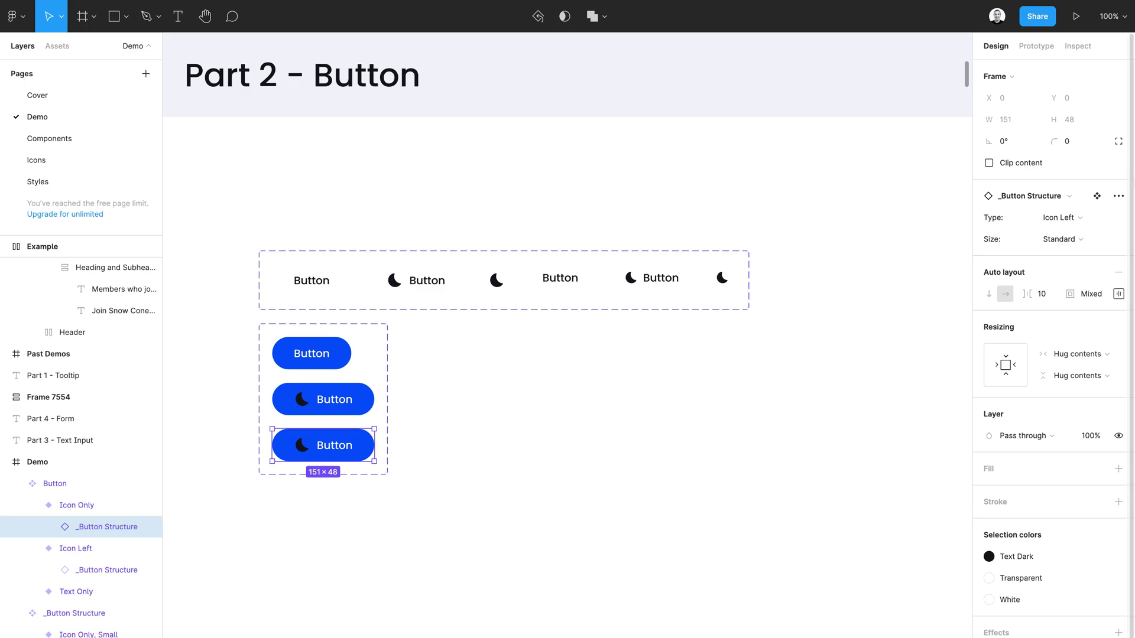
{"action": "left_click", "coordinate": [1058, 217]}
{"action": "left_click", "coordinate": [1075, 235]}
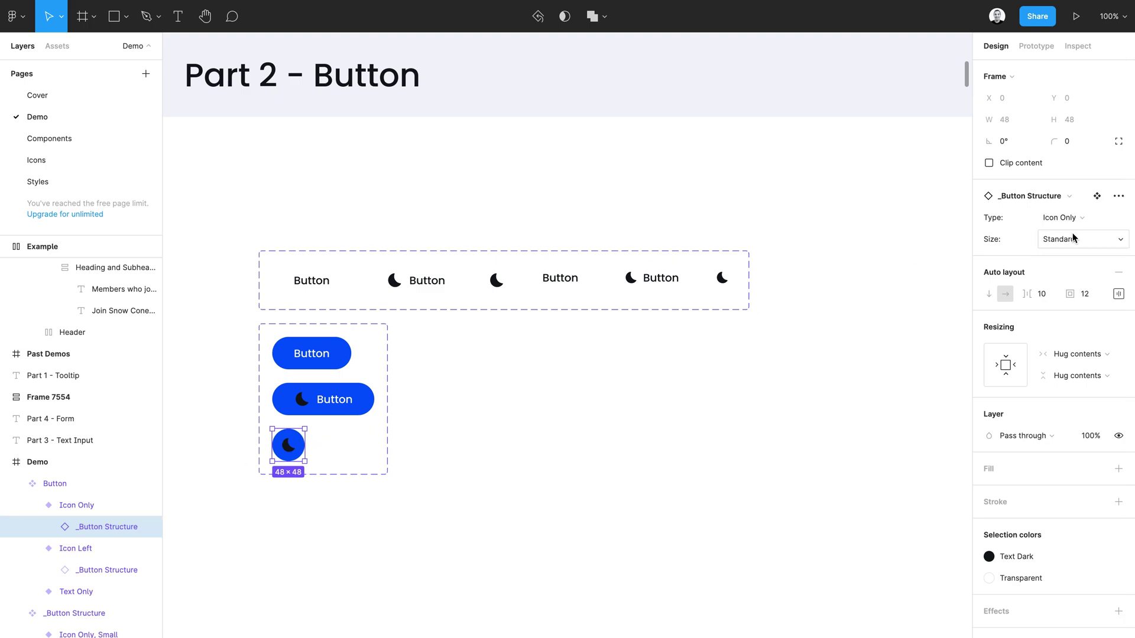
Replace the Text Dark color with White on the moon icons of the Icon Left and Icon Only variants
{"action": "left_click", "coordinate": [353, 402], "text": "shift"}
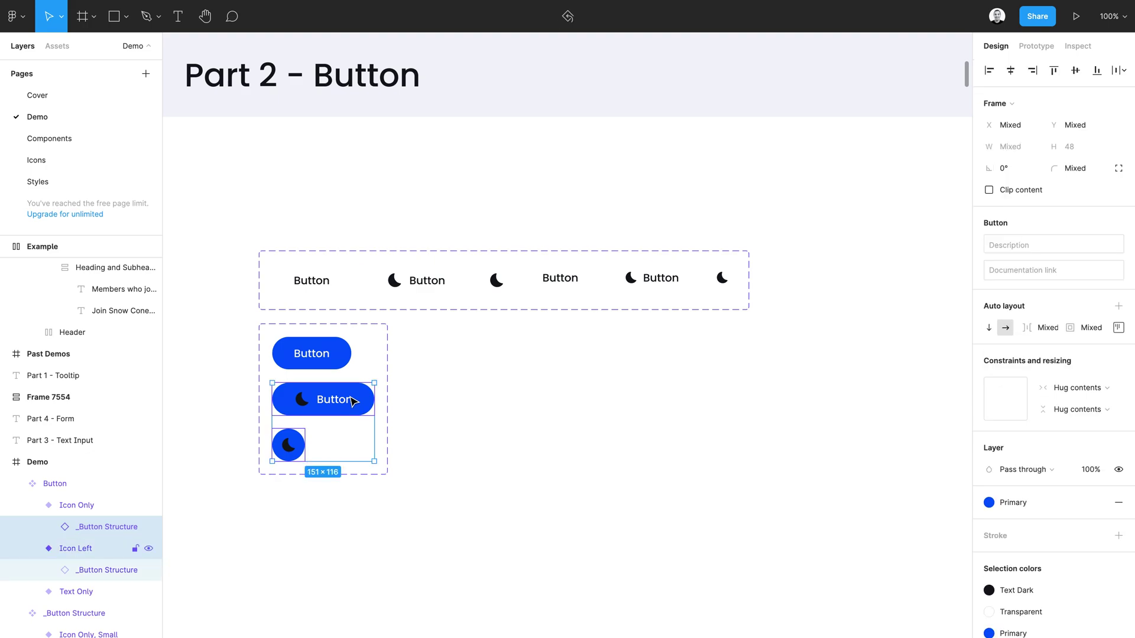
{"action": "left_click", "coordinate": [1023, 591]}
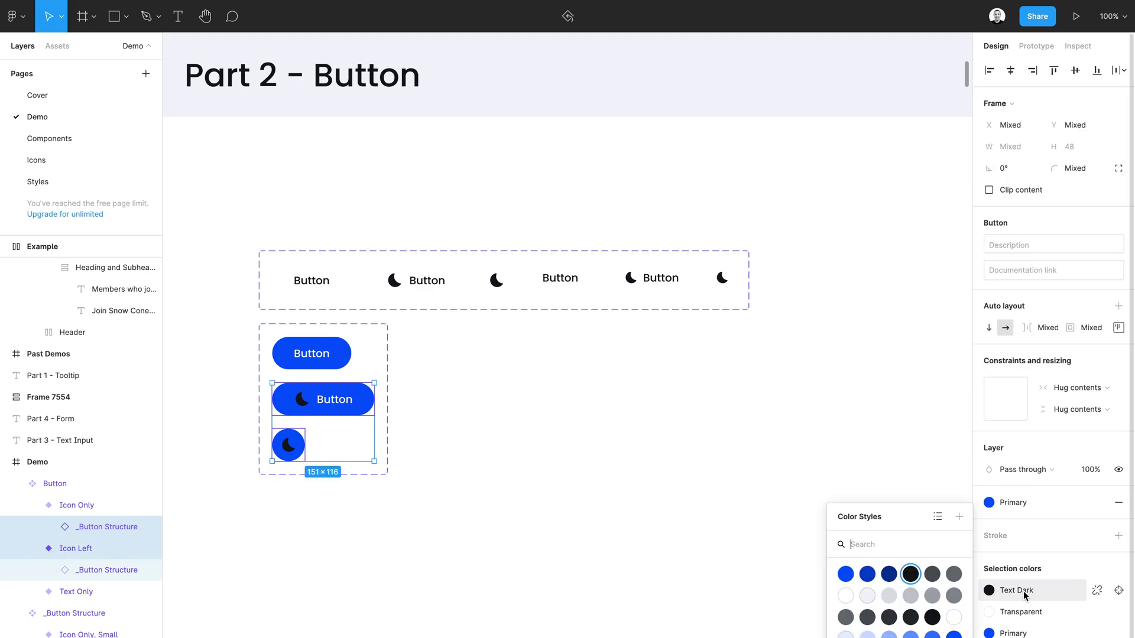
{"action": "left_click", "coordinate": [846, 597]}
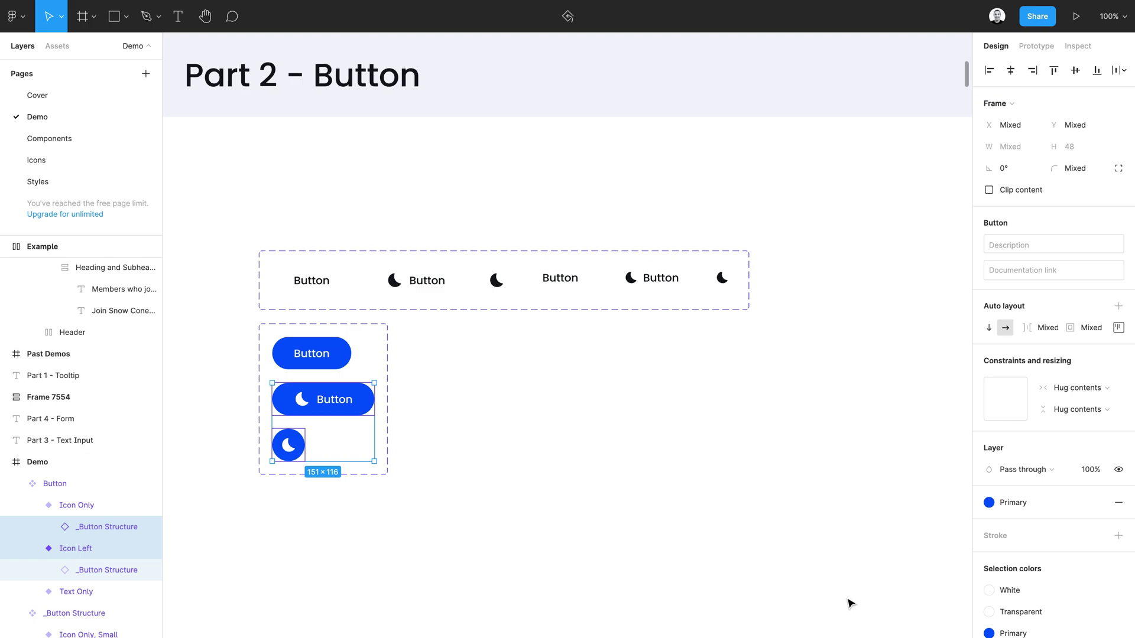
{"action": "left_click", "coordinate": [472, 431]}
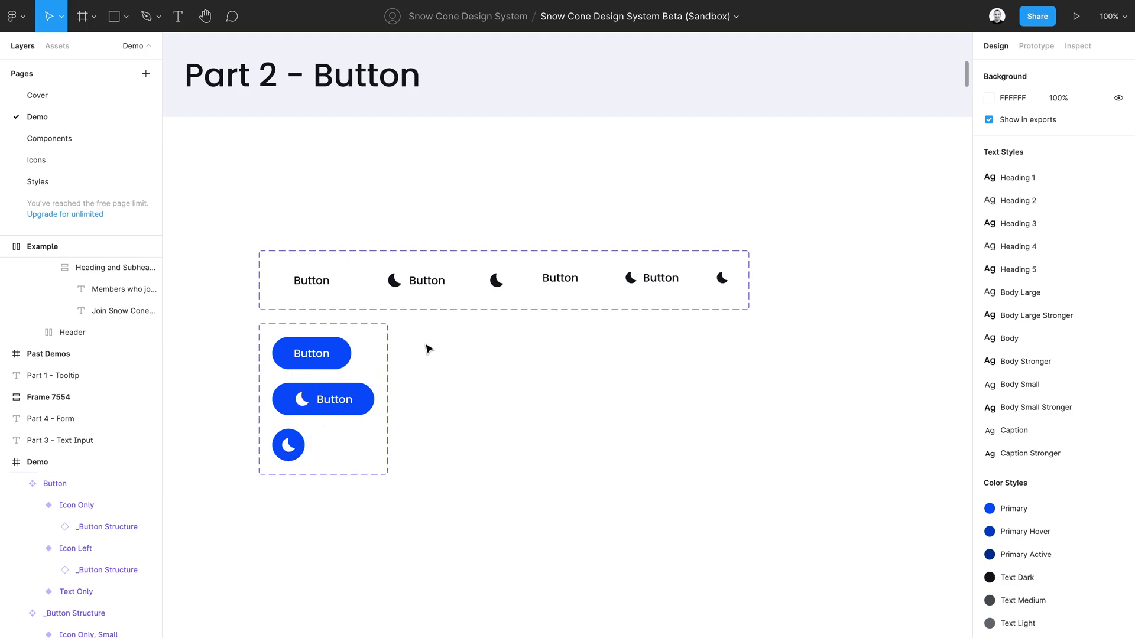
Add a new variant property named Size to the Button component set
{"action": "left_click", "coordinate": [387, 349]}
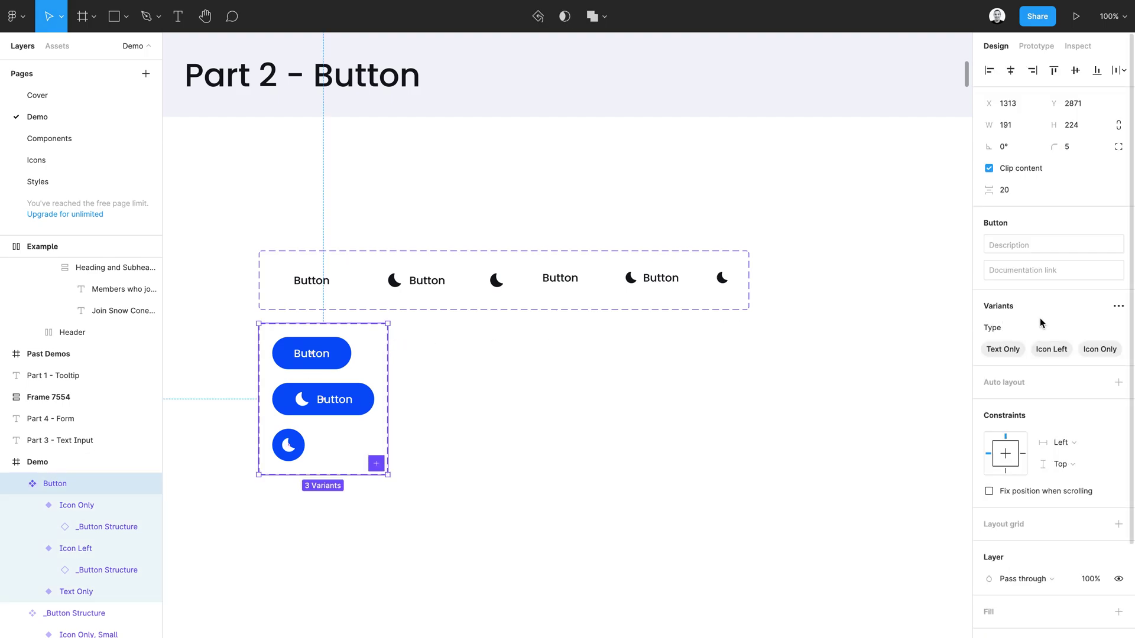
{"action": "left_click", "coordinate": [1118, 306]}
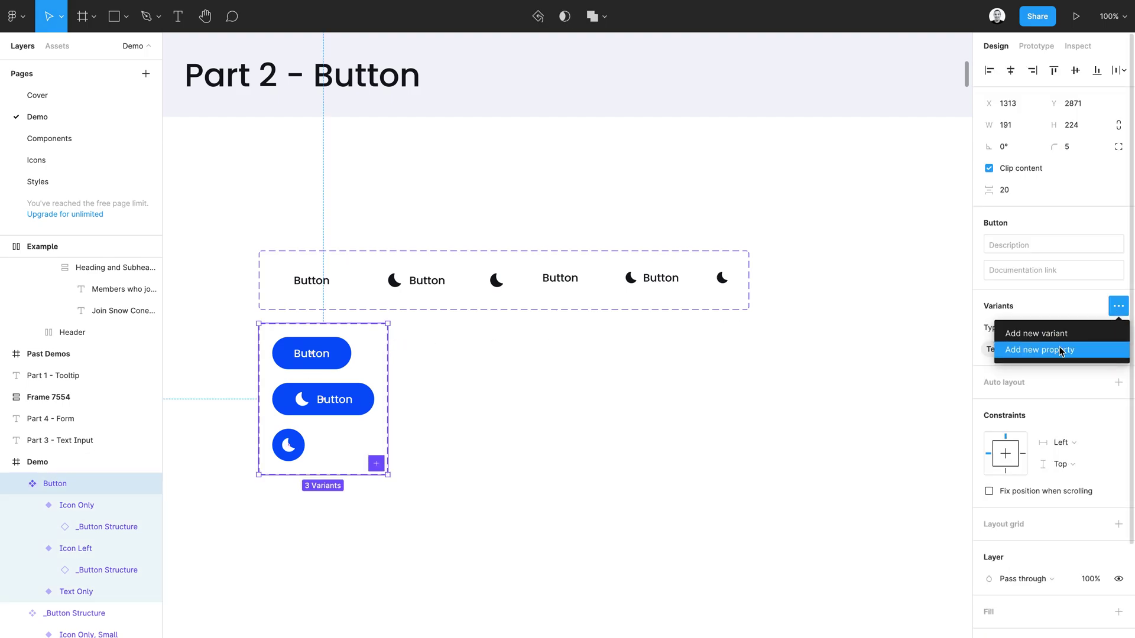
{"action": "left_click", "coordinate": [1059, 349]}
{"action": "type", "text": "Size"}
{"action": "key", "text": "Return"}
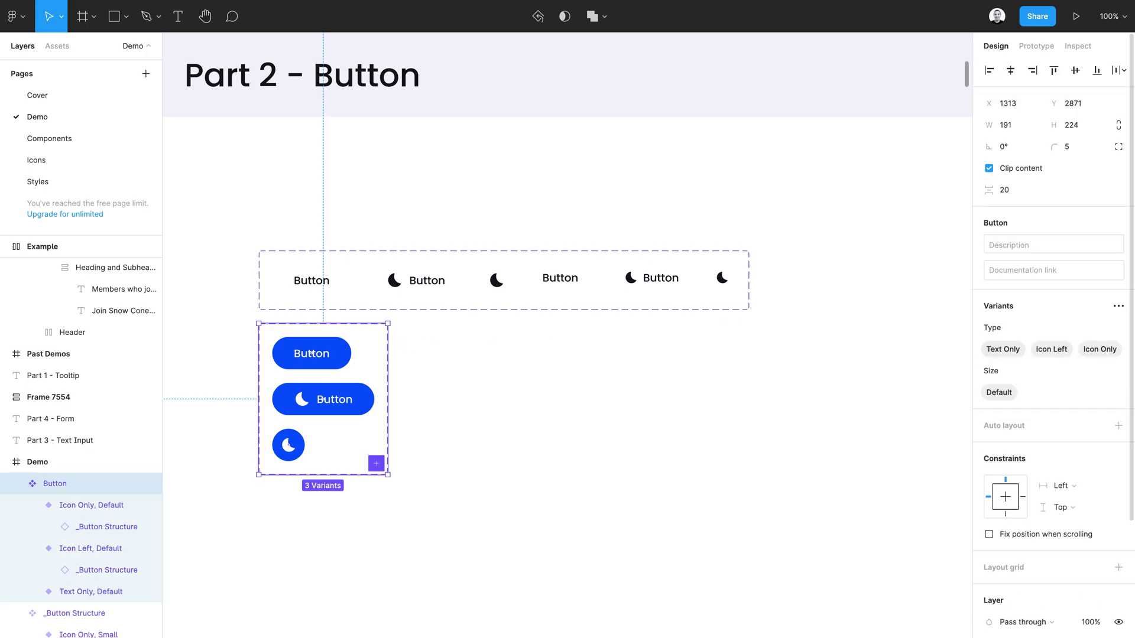
Duplicate the three Button variants inside the set and set the copies' Size to Small
{"action": "left_click", "coordinate": [334, 403]}
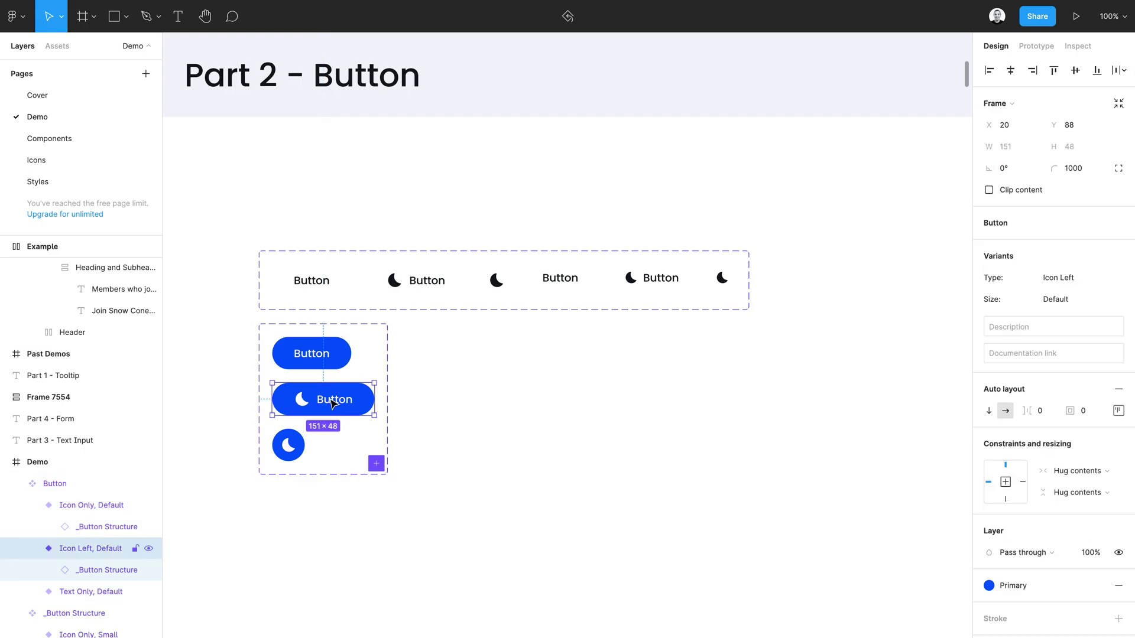
{"action": "left_click", "coordinate": [320, 358], "text": "shift"}
{"action": "left_click", "coordinate": [306, 447], "text": "shift"}
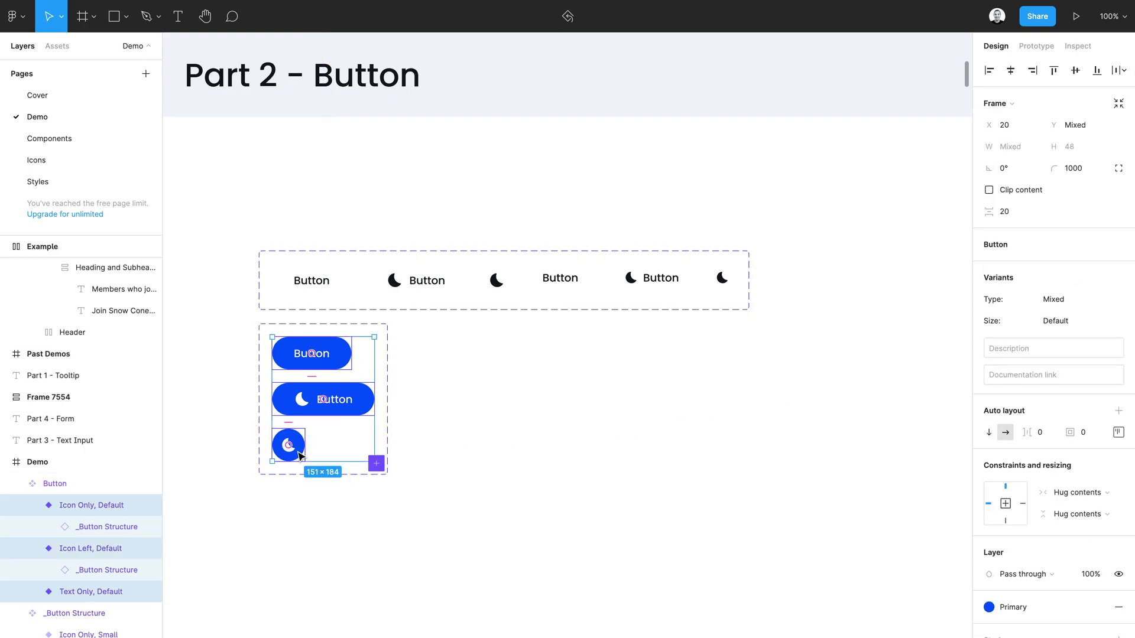
{"action": "key", "text": "ctrl+d"}
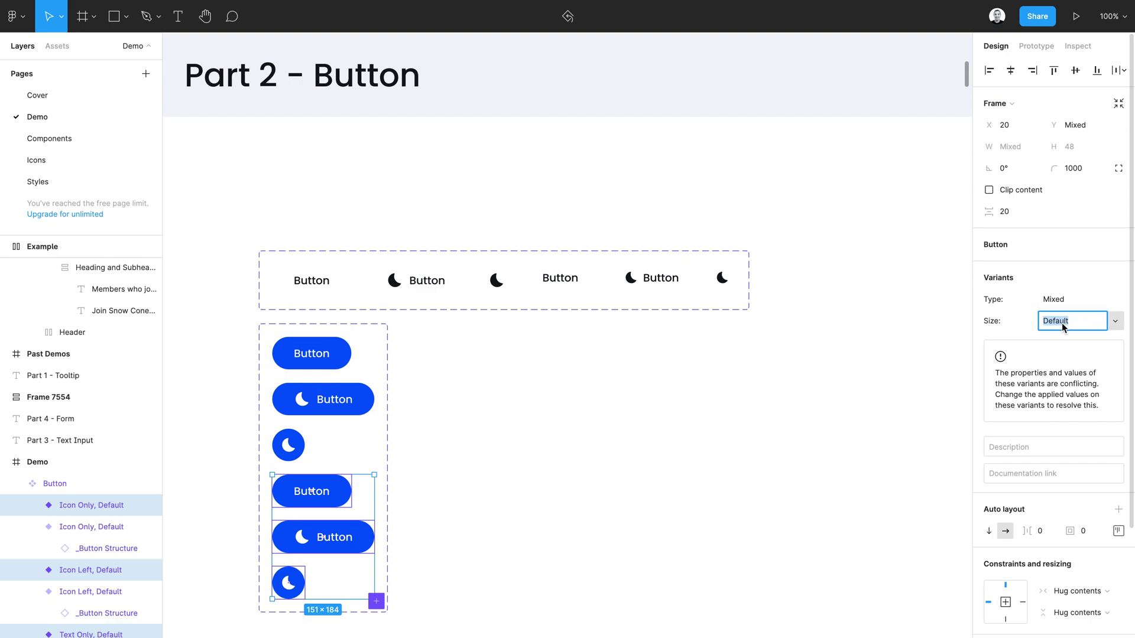
{"action": "type", "text": "Small"}
{"action": "key", "text": "Return"}
Set the Size of the three original Button variants to Standard
{"action": "left_click", "coordinate": [292, 444]}
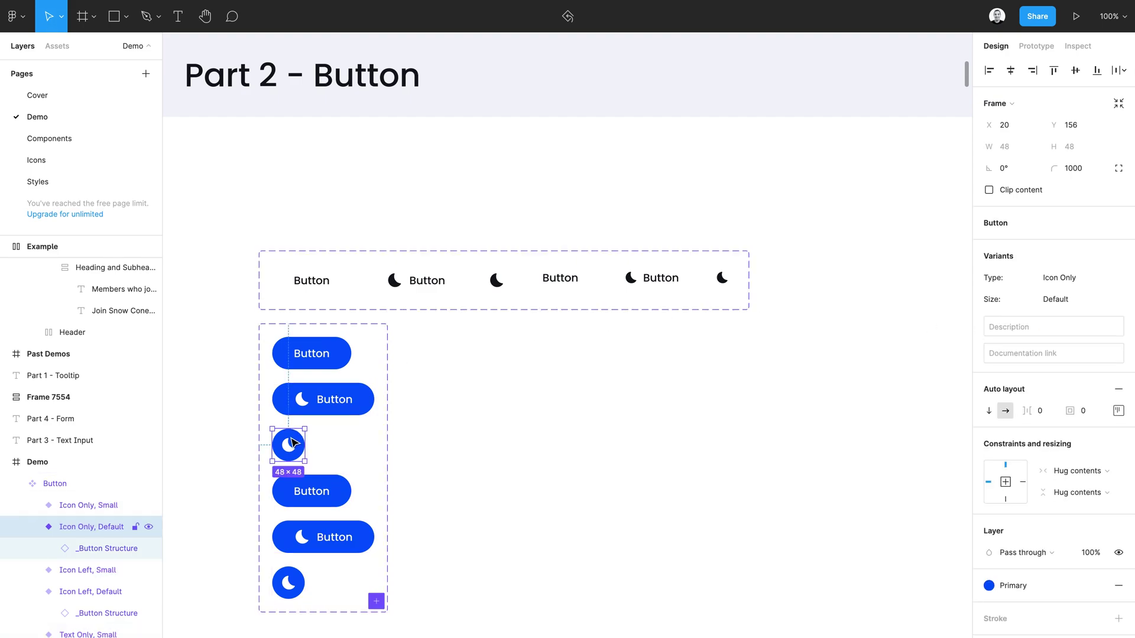
{"action": "left_click", "coordinate": [323, 400], "text": "shift"}
{"action": "left_click", "coordinate": [311, 352], "text": "shift"}
{"action": "left_click", "coordinate": [1090, 326]}
{"action": "type", "text": "Standard"}
{"action": "key", "text": "Return"}
Switch the nested _Button Structure in the three Small Button variants to the Small size
{"action": "left_click", "coordinate": [330, 492]}
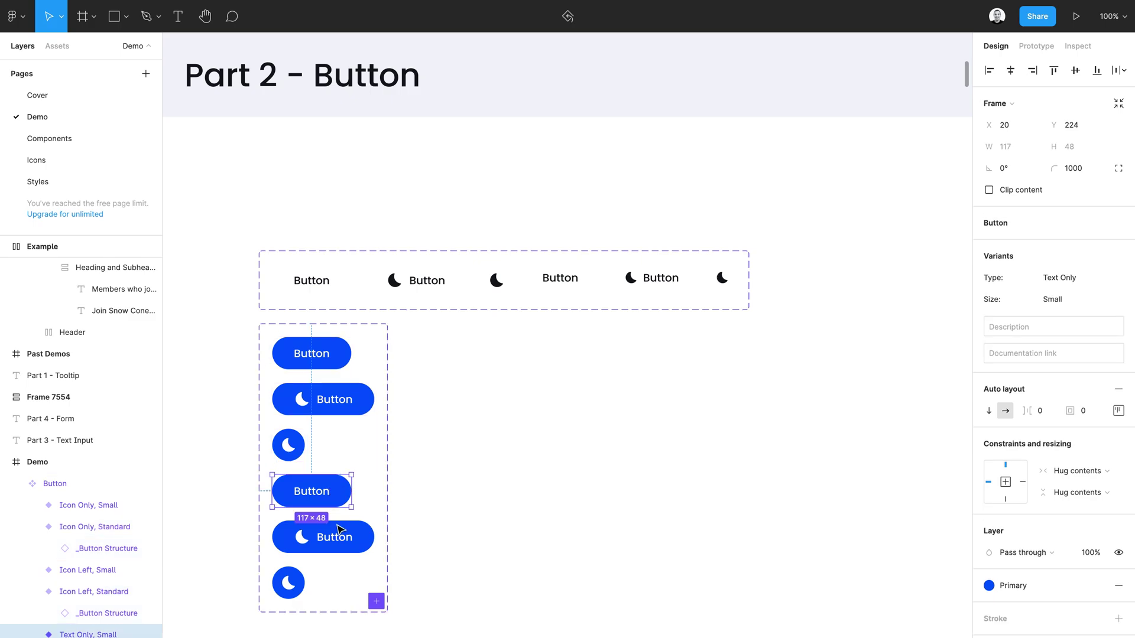
{"action": "left_click", "coordinate": [323, 537], "text": "shift"}
{"action": "left_click", "coordinate": [288, 582], "text": "shift"}
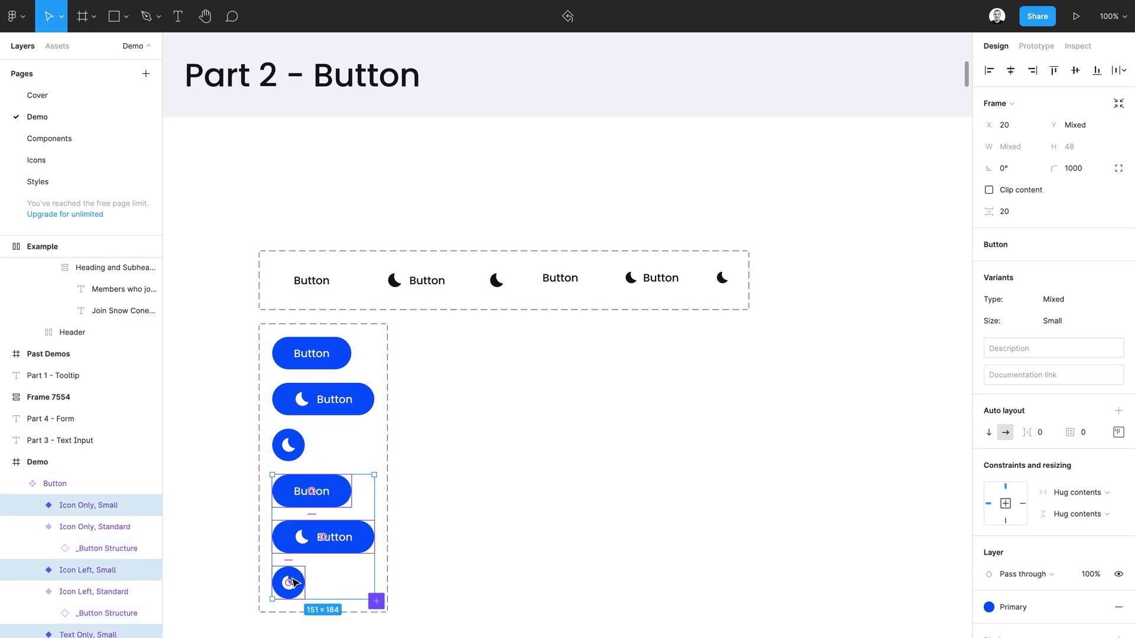
{"action": "key", "text": "Return"}
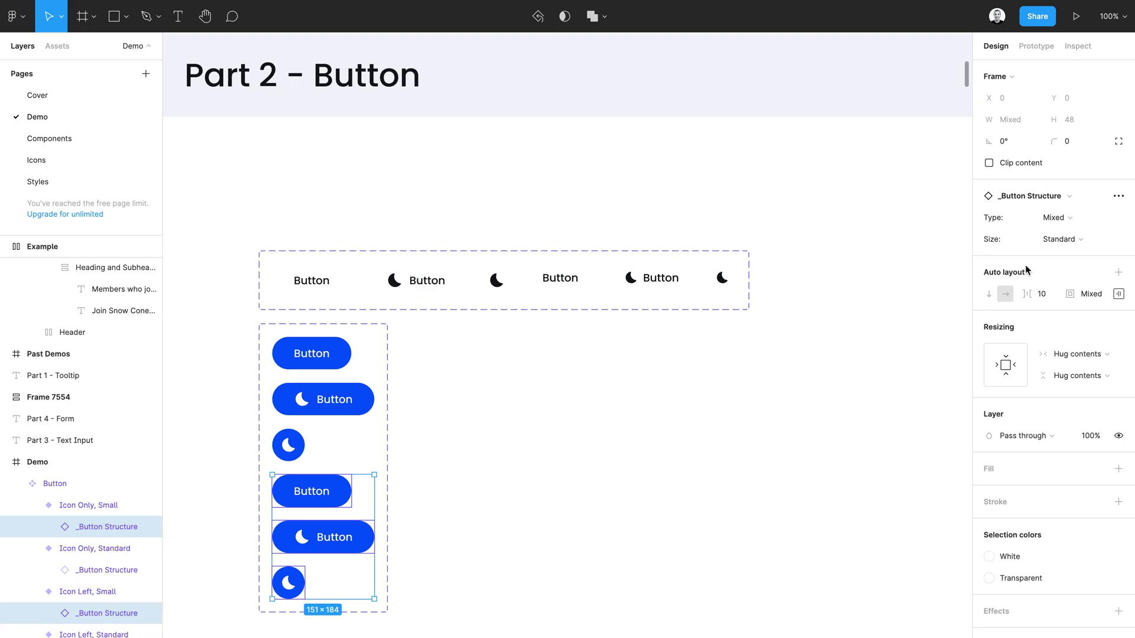
{"action": "left_click", "coordinate": [1062, 239]}
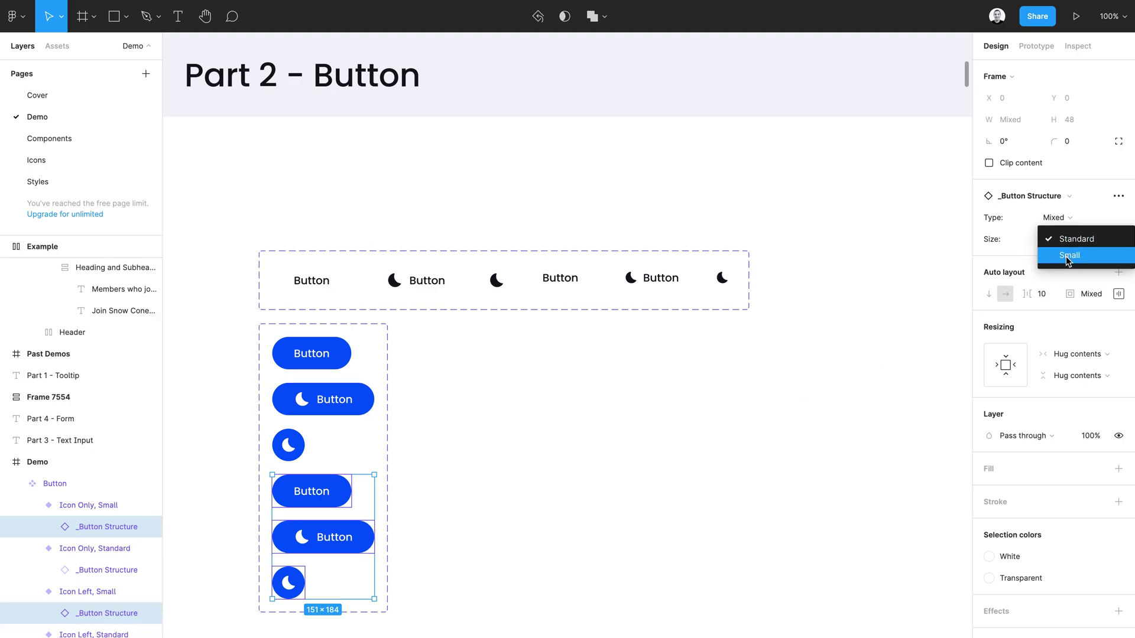
{"action": "left_click", "coordinate": [1066, 257]}
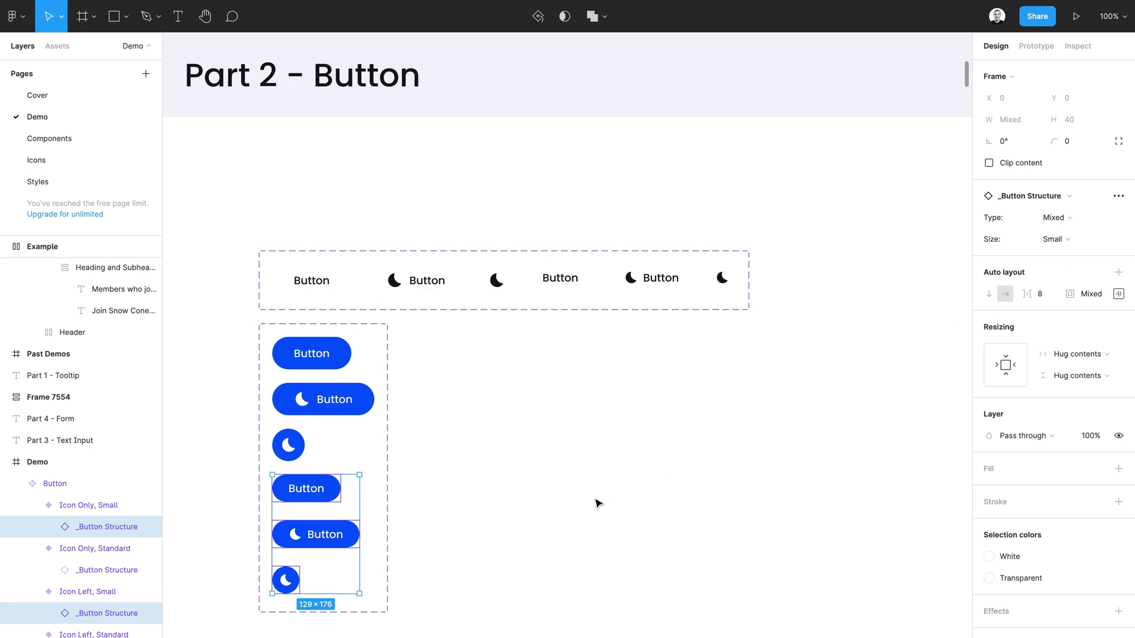
{"action": "left_click", "coordinate": [451, 553]}
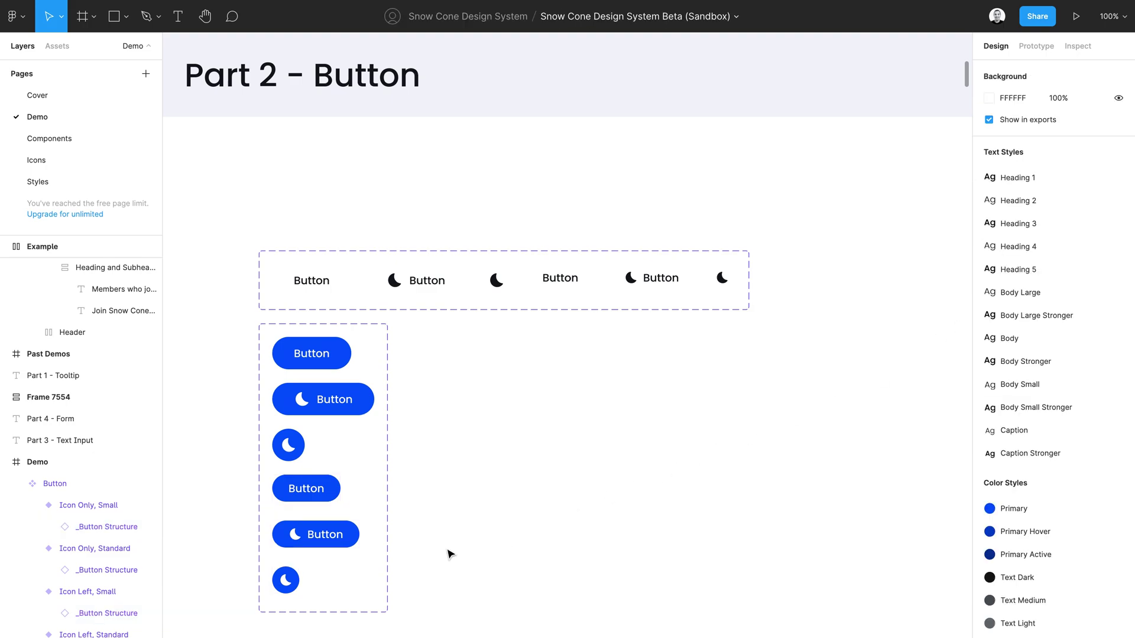
Place an instance of the Standard Text Only button beside the Button set and change its label to "Buttokjl kj lkj kjn"
{"action": "double_click", "coordinate": [335, 369]}
{"action": "left_click_drag", "start_coordinate": [334, 368], "coordinate": [550, 422]}
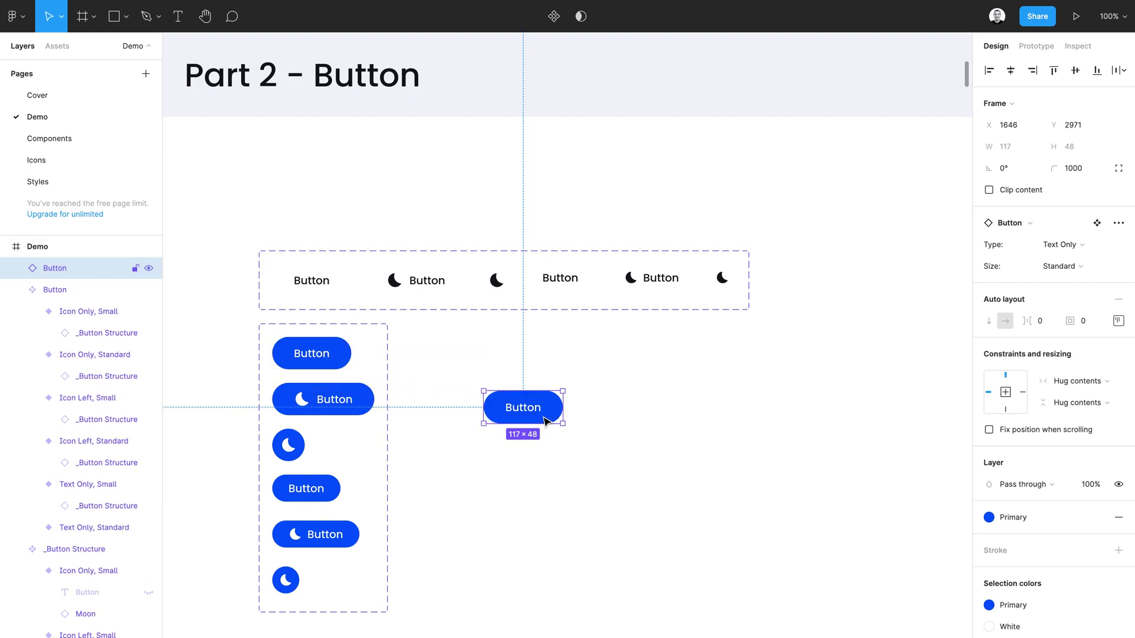
{"action": "double_click", "coordinate": [530, 408]}
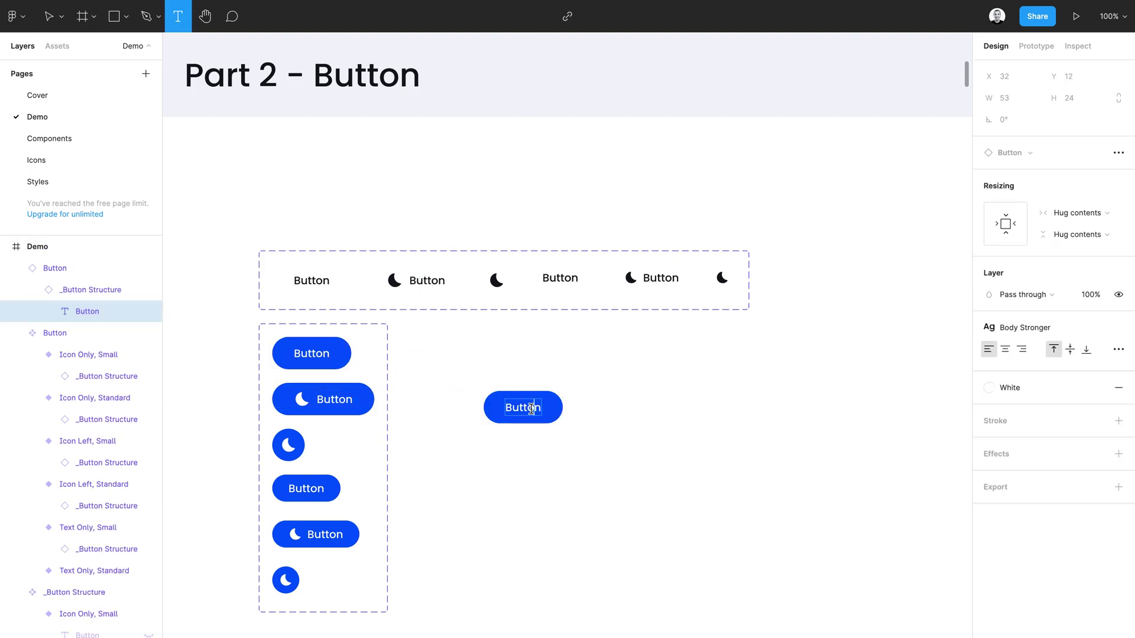
{"action": "type", "text": "kjl kj lkj kj"}
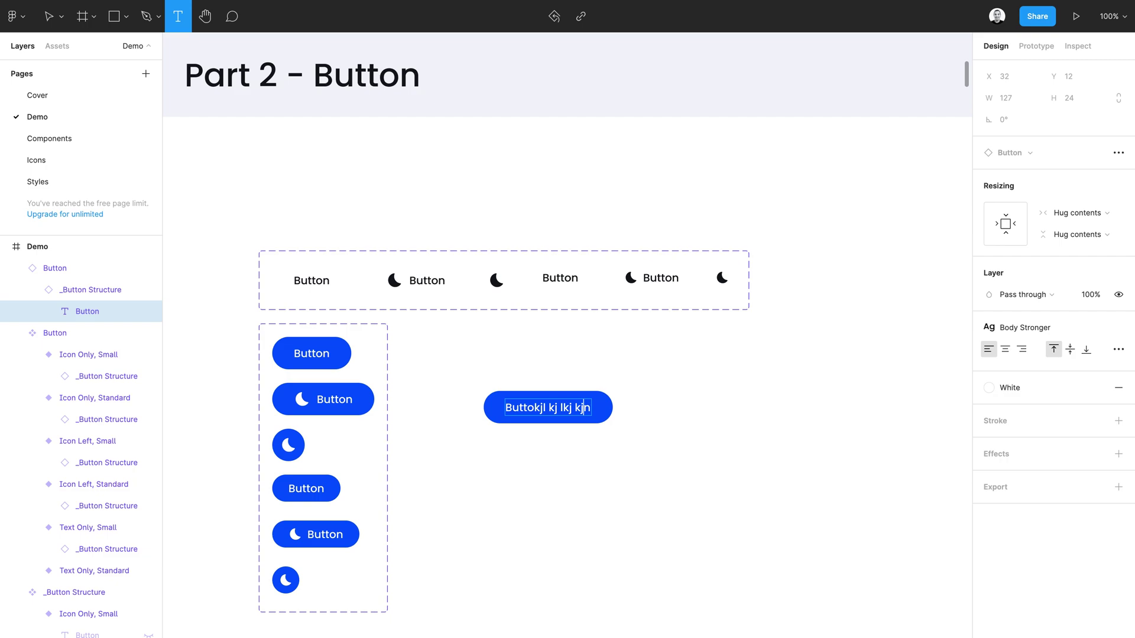
{"action": "key", "text": "Escape"}
{"action": "left_click", "coordinate": [651, 449]}
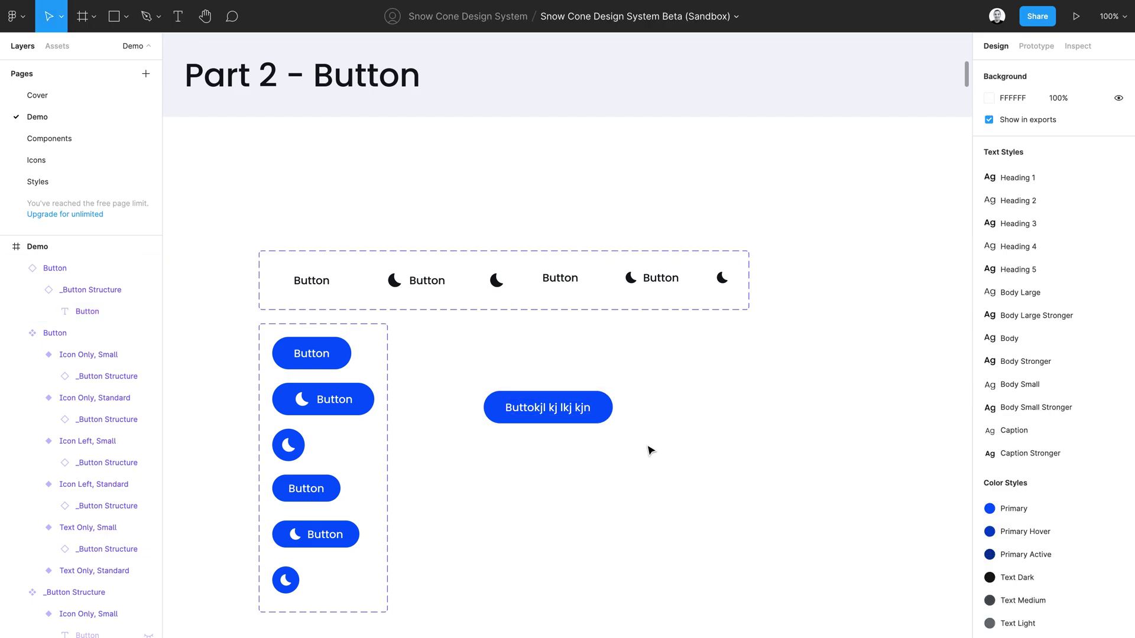
Widen the test button instance to about 373 px
{"action": "left_click", "coordinate": [587, 409]}
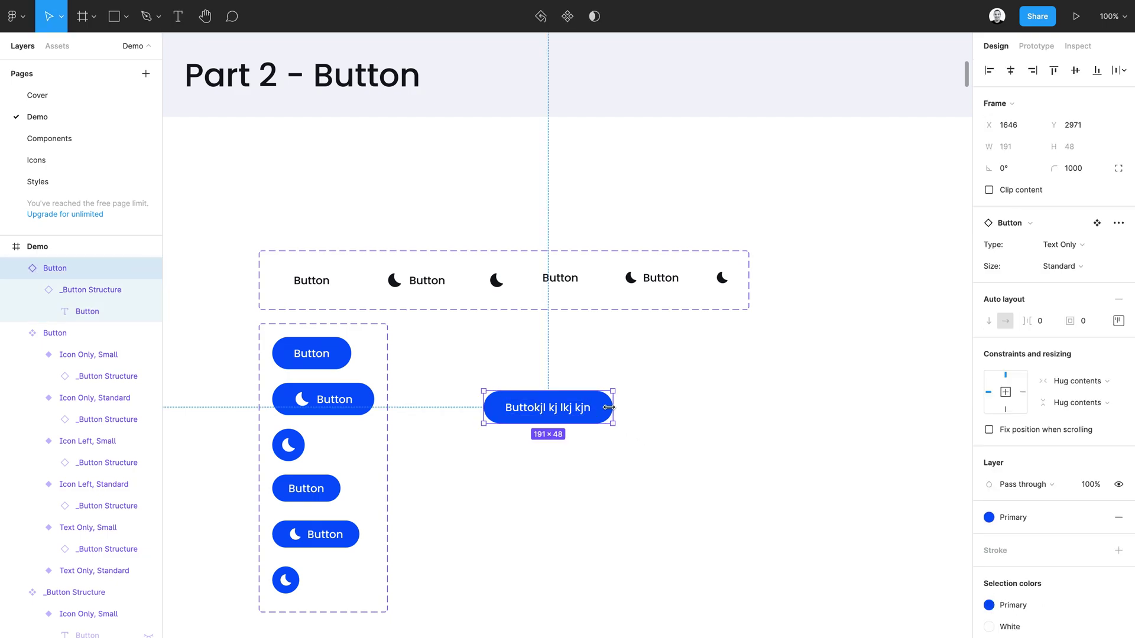
{"action": "left_click_drag", "start_coordinate": [615, 407], "coordinate": [737, 423]}
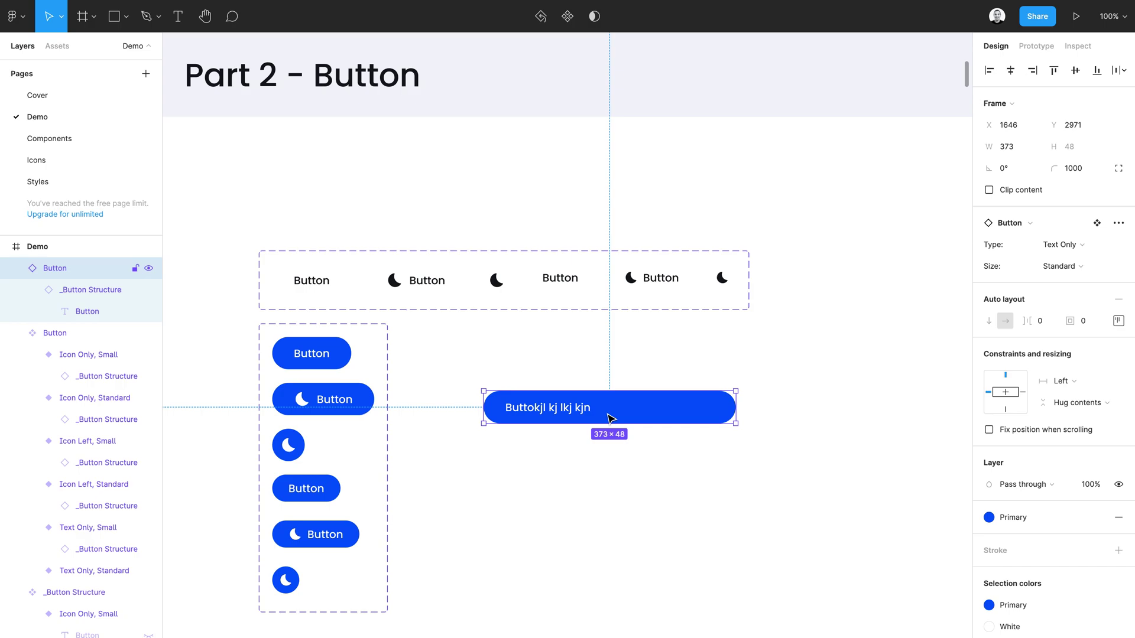
Center-align the auto layout contents of all six variants in the Button component set
{"action": "left_click", "coordinate": [325, 351]}
{"action": "left_click", "coordinate": [325, 352]}
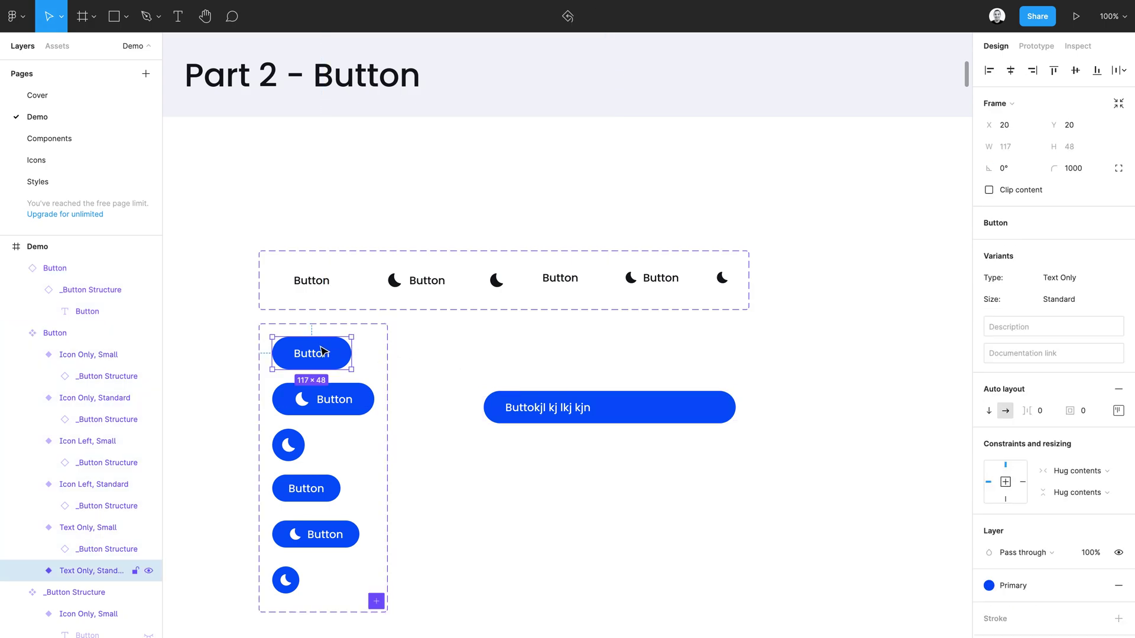
{"action": "left_click", "coordinate": [326, 395], "text": "shift"}
{"action": "left_click", "coordinate": [295, 442], "text": "shift"}
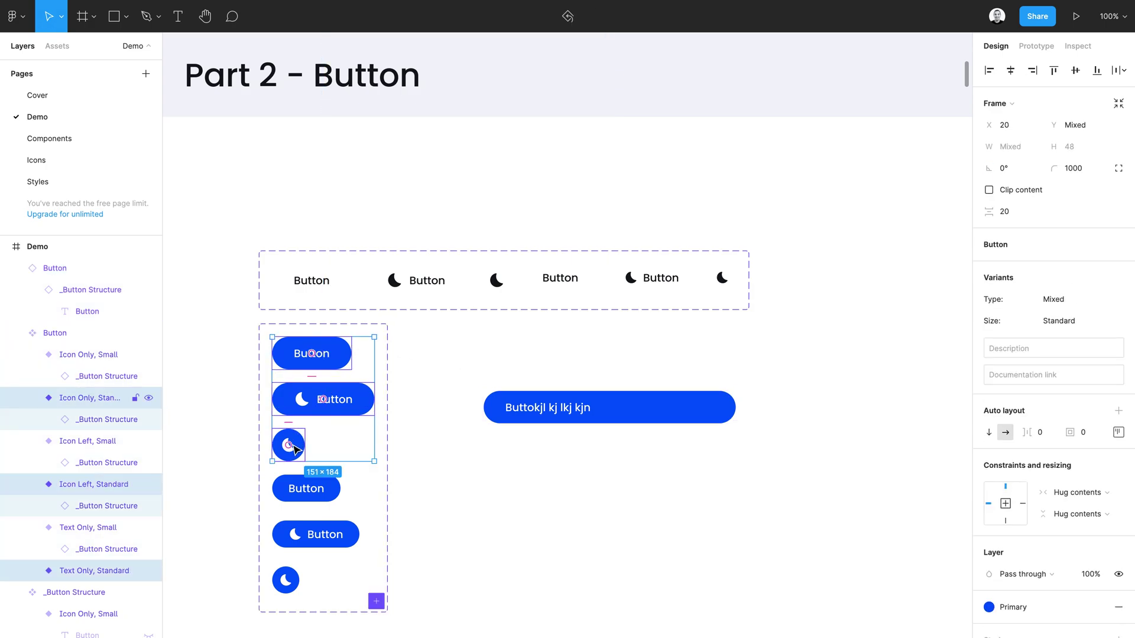
{"action": "left_click", "coordinate": [300, 491], "text": "shift"}
{"action": "left_click", "coordinate": [298, 529], "text": "shift"}
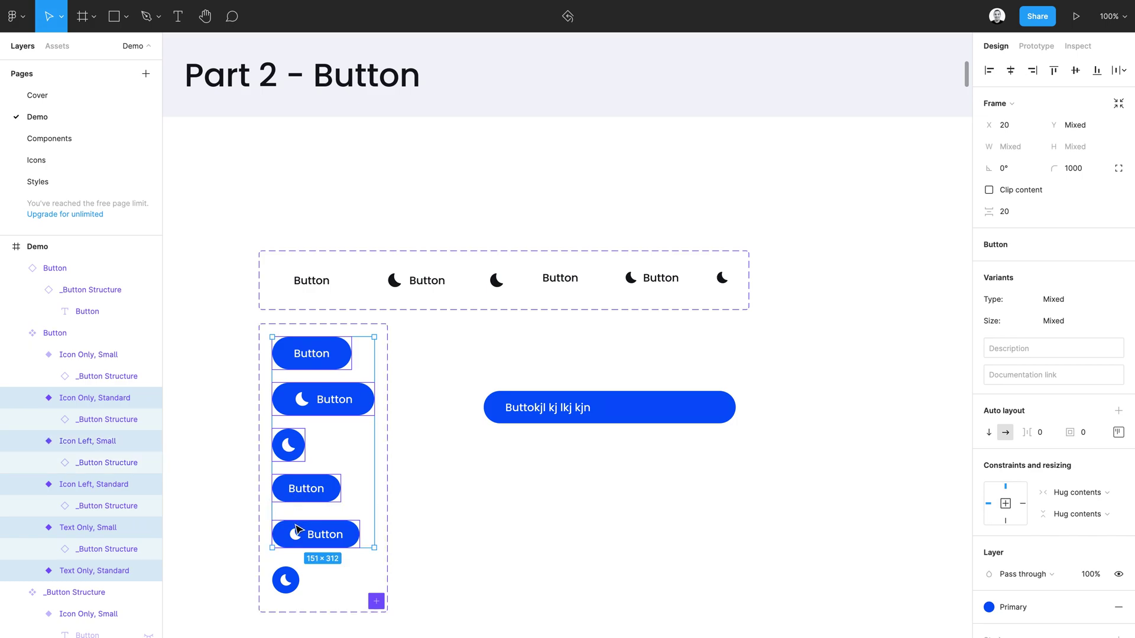
{"action": "left_click", "coordinate": [285, 579], "text": "shift"}
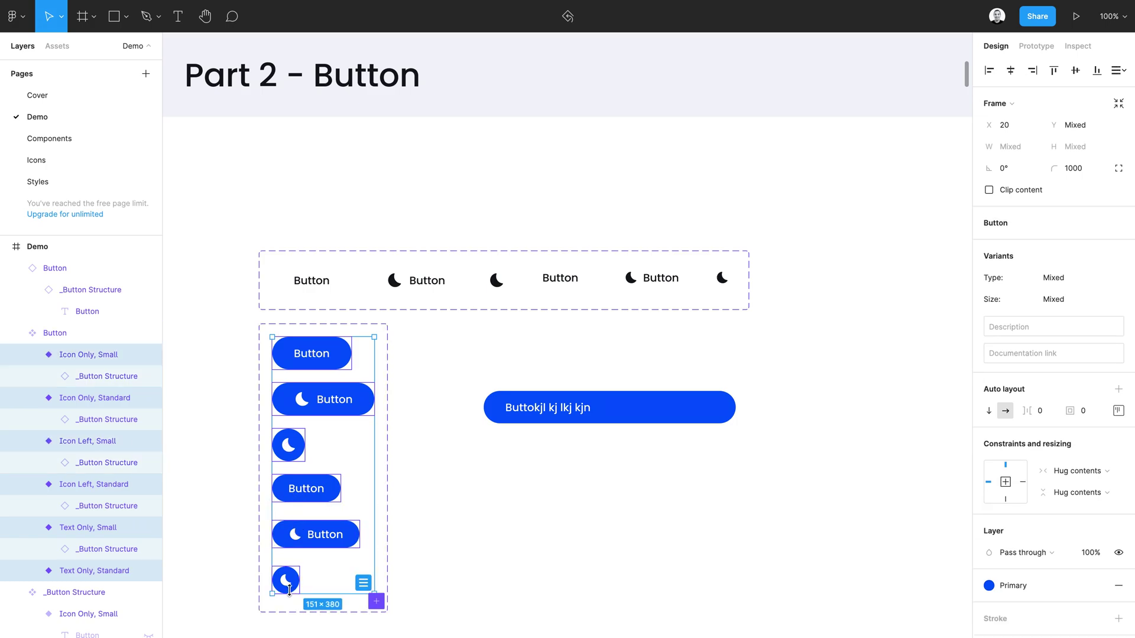
{"action": "left_click", "coordinate": [1117, 412]}
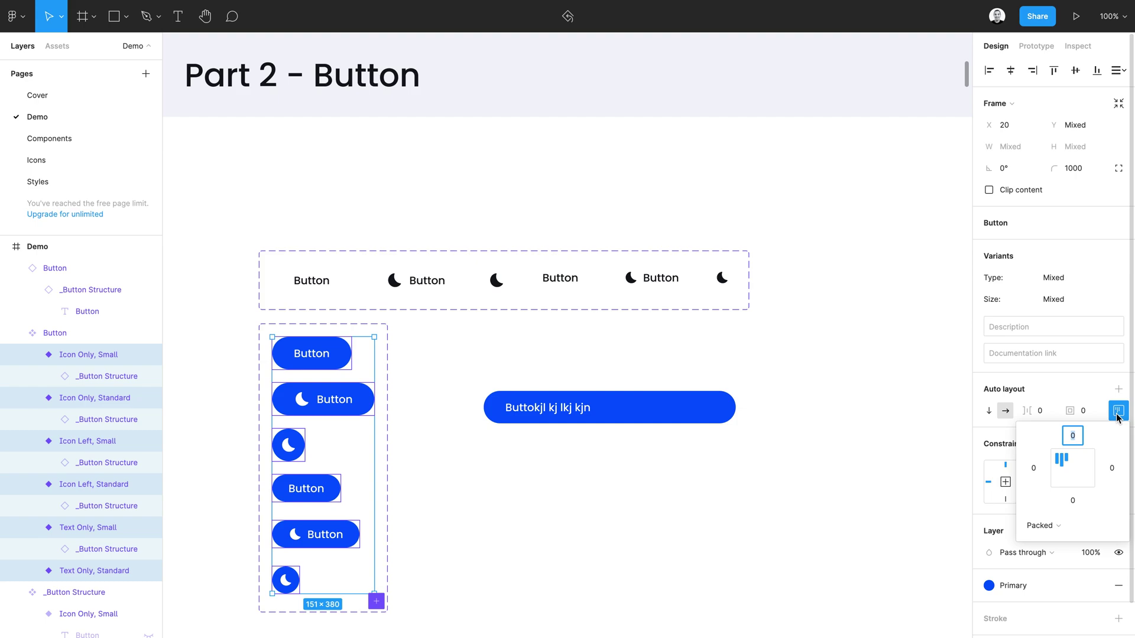
{"action": "left_click", "coordinate": [1074, 471]}
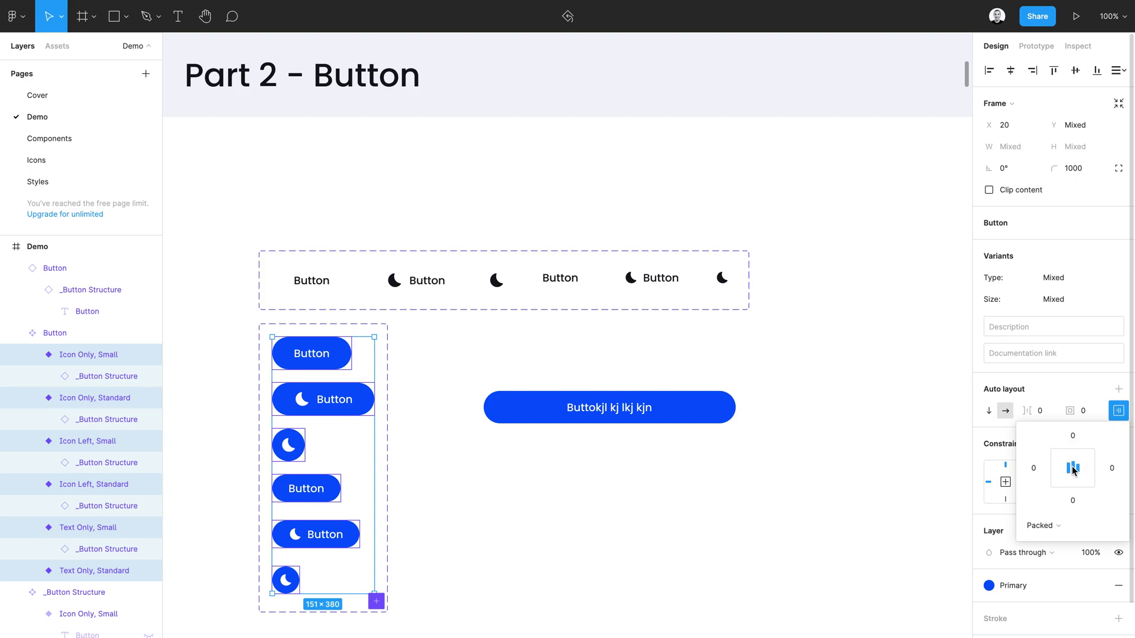
Try stretching the test button instance to about 144 px tall, and undo that resize
{"action": "left_click", "coordinate": [624, 415]}
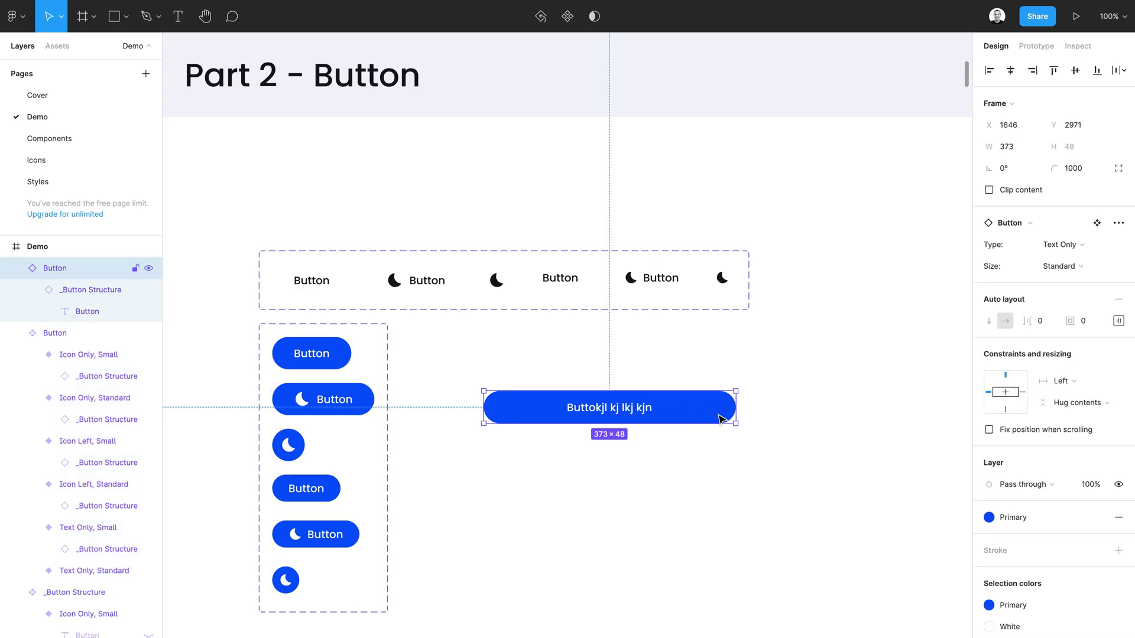
{"action": "left_click_drag", "start_coordinate": [734, 426], "coordinate": [737, 489]}
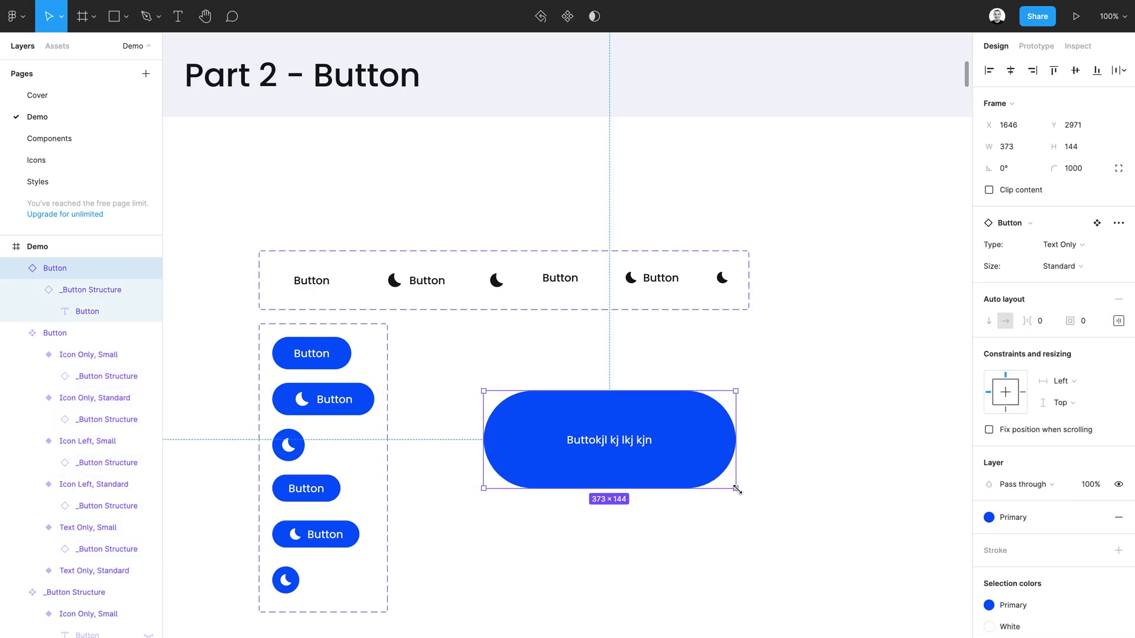
{"action": "key", "text": "ctrl+z"}
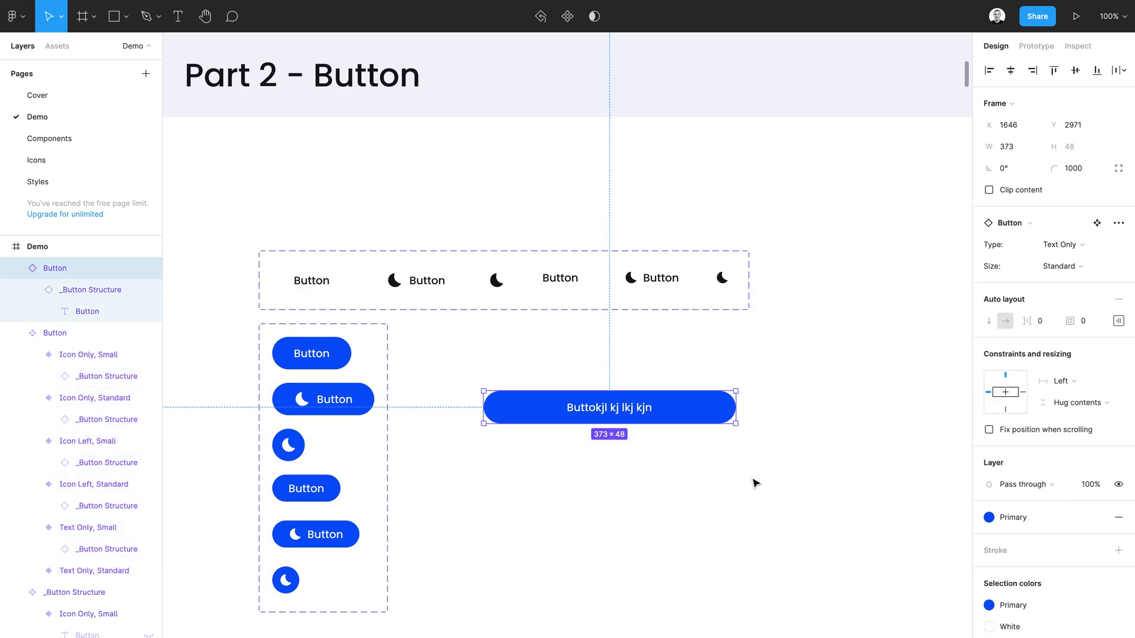
Set the test button instance's horizontal resizing to Hug contents
{"action": "left_click", "coordinate": [766, 436]}
{"action": "left_click", "coordinate": [709, 413]}
{"action": "left_click", "coordinate": [1073, 374]}
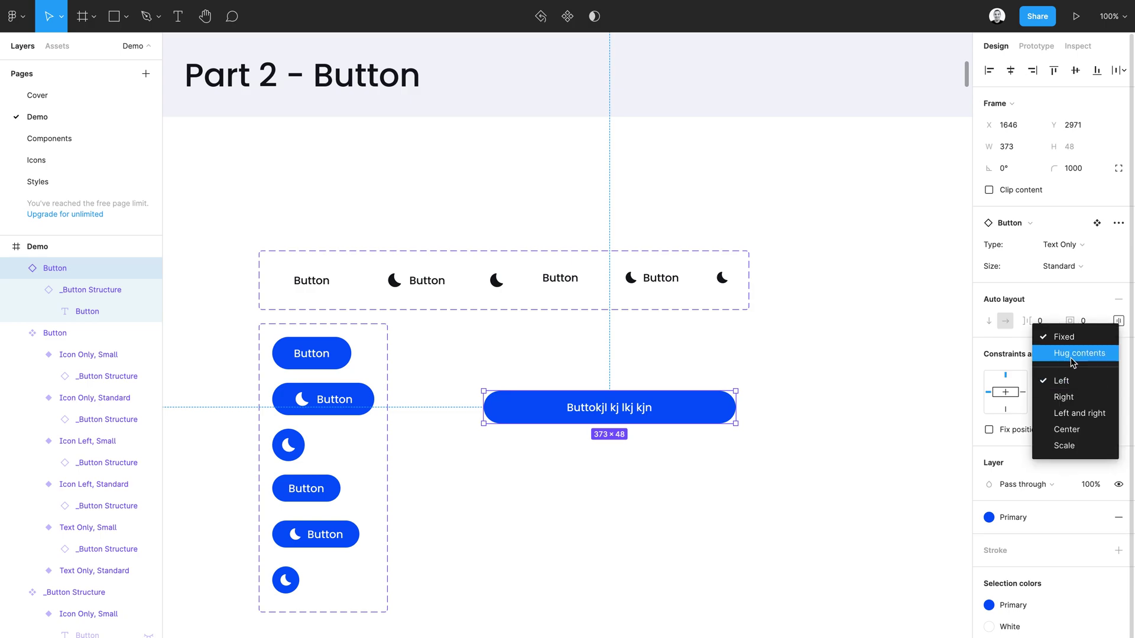
{"action": "left_click", "coordinate": [1069, 358]}
Stretch the test button instance to about 393 px wide, and delete it
{"action": "left_click_drag", "start_coordinate": [610, 410], "coordinate": [750, 415]}
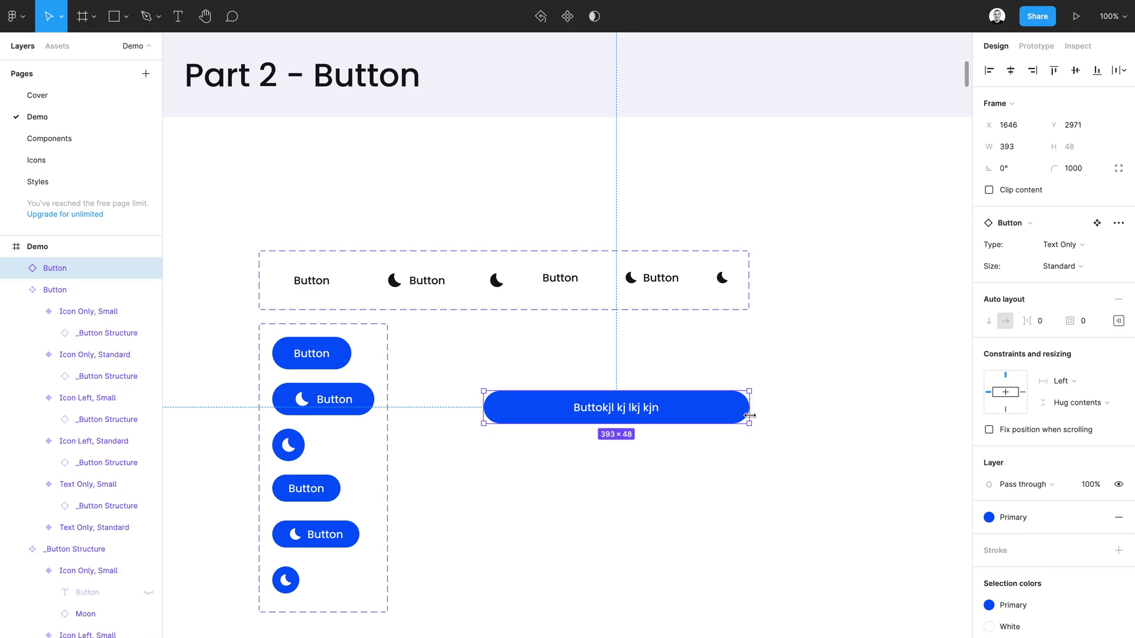
{"action": "key", "text": "Delete"}
Add a new variant property named State to the Button component set
{"action": "left_click", "coordinate": [312, 390]}
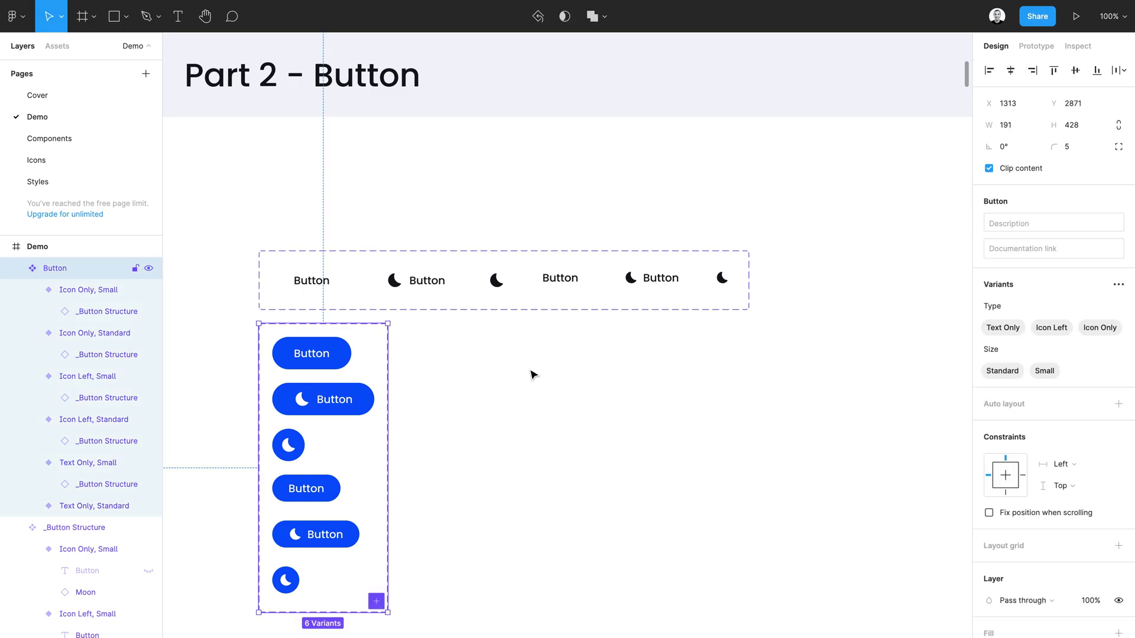
{"action": "left_click", "coordinate": [1118, 286]}
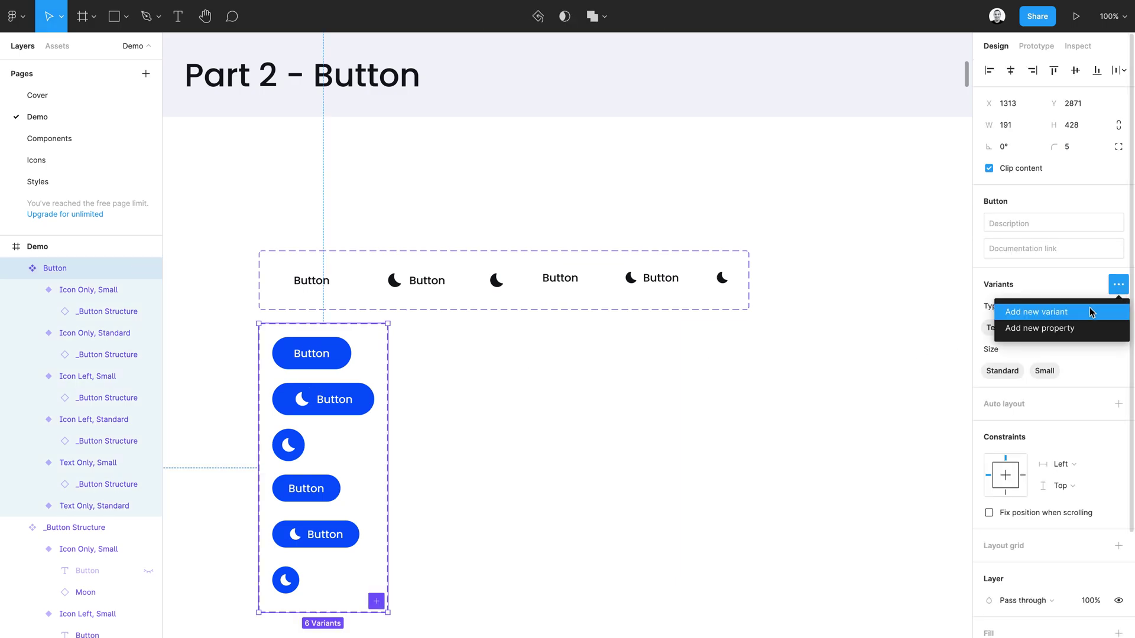
{"action": "left_click", "coordinate": [1064, 326]}
{"action": "type", "text": "S"}
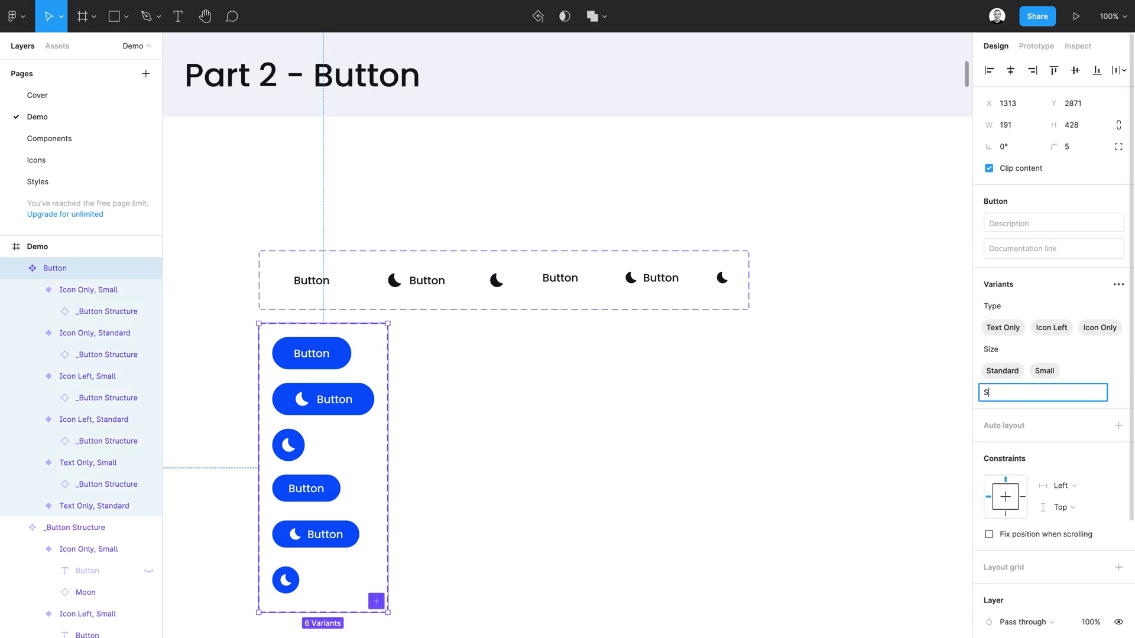
{"action": "type", "text": "tate"}
{"action": "key", "text": "Return"}
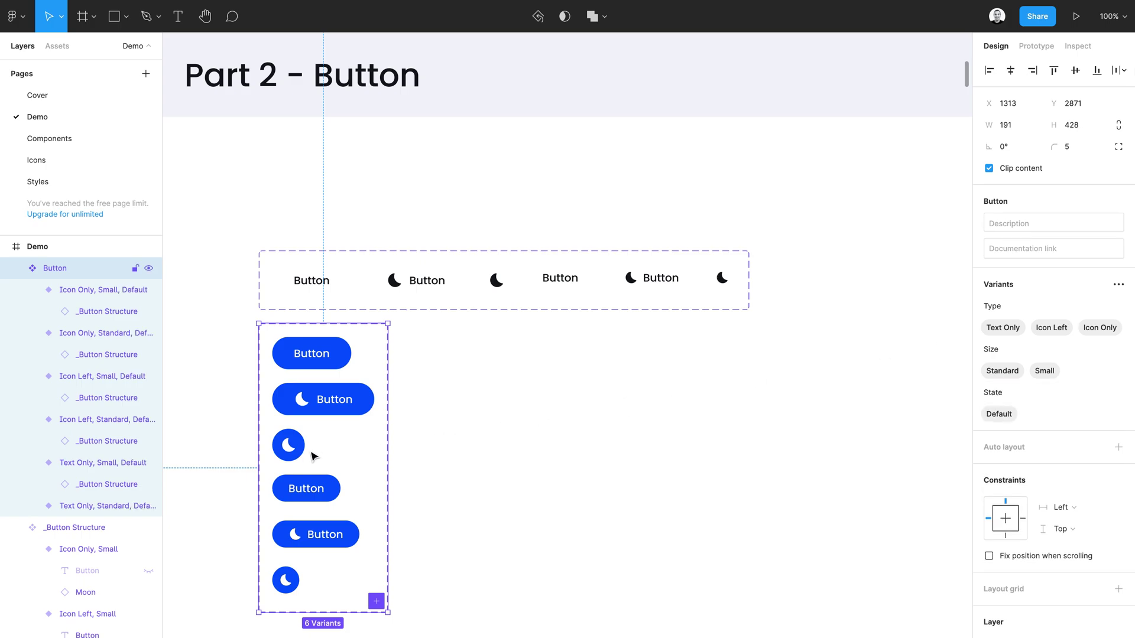
Rename the State property's default value to Enabled
{"action": "double_click", "coordinate": [1003, 416]}
{"action": "type", "text": "Enabled"}
{"action": "key", "text": "Return"}
Widen the Button component set to about 726 px and duplicate its six variants into a second column
{"action": "left_click_drag", "start_coordinate": [389, 421], "coordinate": [750, 418]}
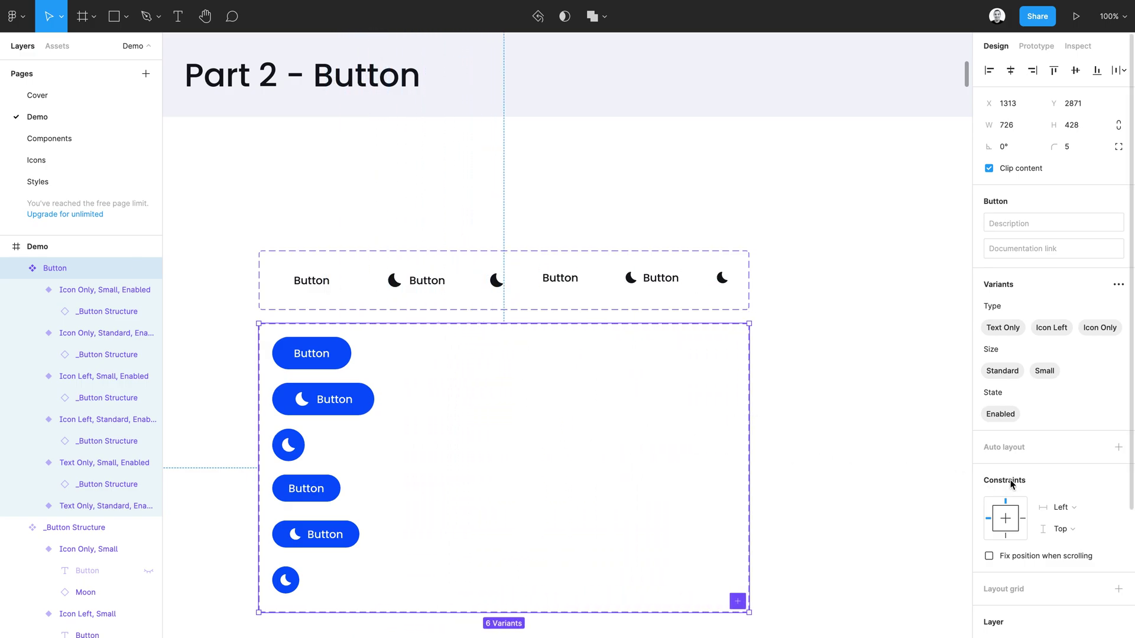
{"action": "left_click", "coordinate": [857, 493]}
{"action": "left_click", "coordinate": [372, 374]}
{"action": "left_click", "coordinate": [308, 354]}
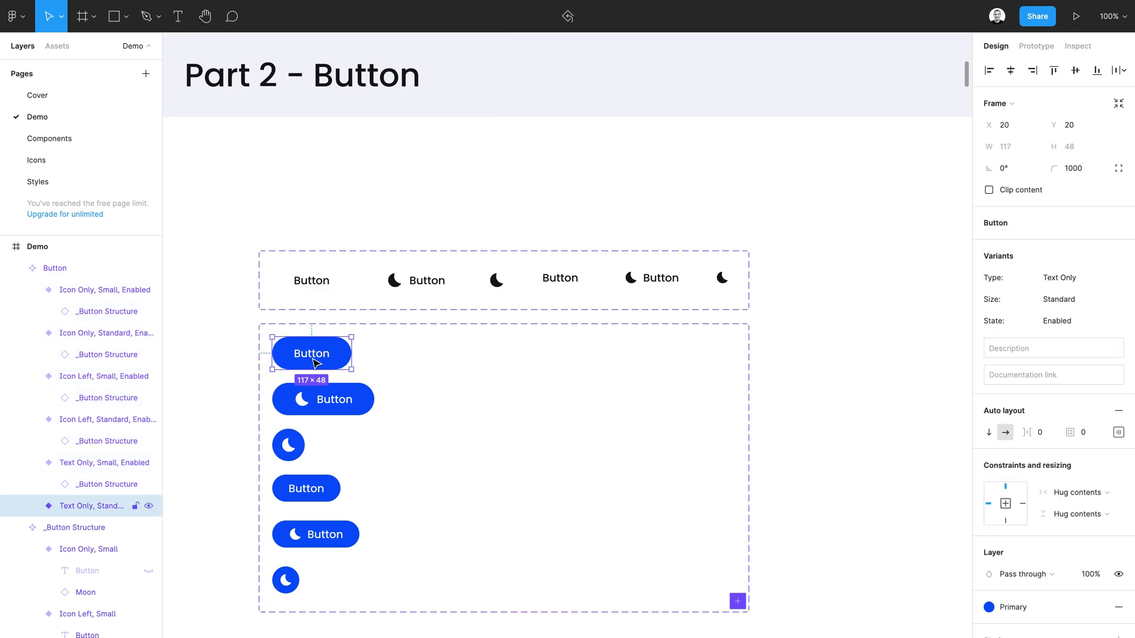
{"action": "left_click", "coordinate": [324, 400], "text": "shift"}
{"action": "left_click", "coordinate": [288, 445], "text": "shift"}
{"action": "left_click", "coordinate": [306, 488], "text": "shift"}
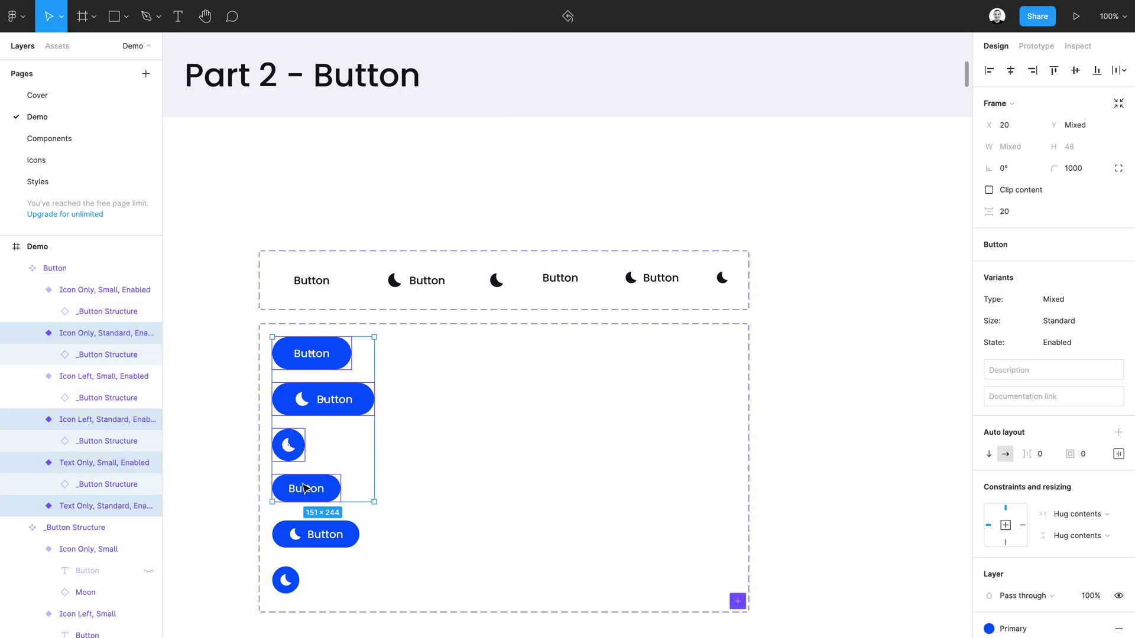
{"action": "left_click", "coordinate": [302, 535], "text": "shift"}
{"action": "left_click", "coordinate": [286, 580], "text": "shift"}
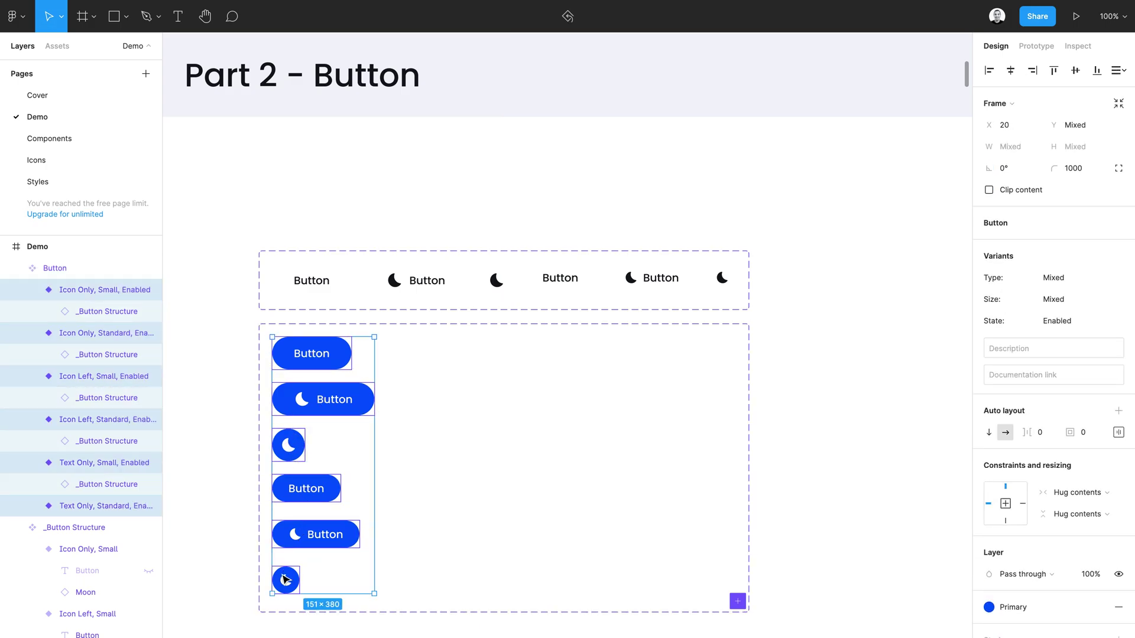
{"action": "left_click_drag", "start_coordinate": [303, 530], "coordinate": [413, 565]}
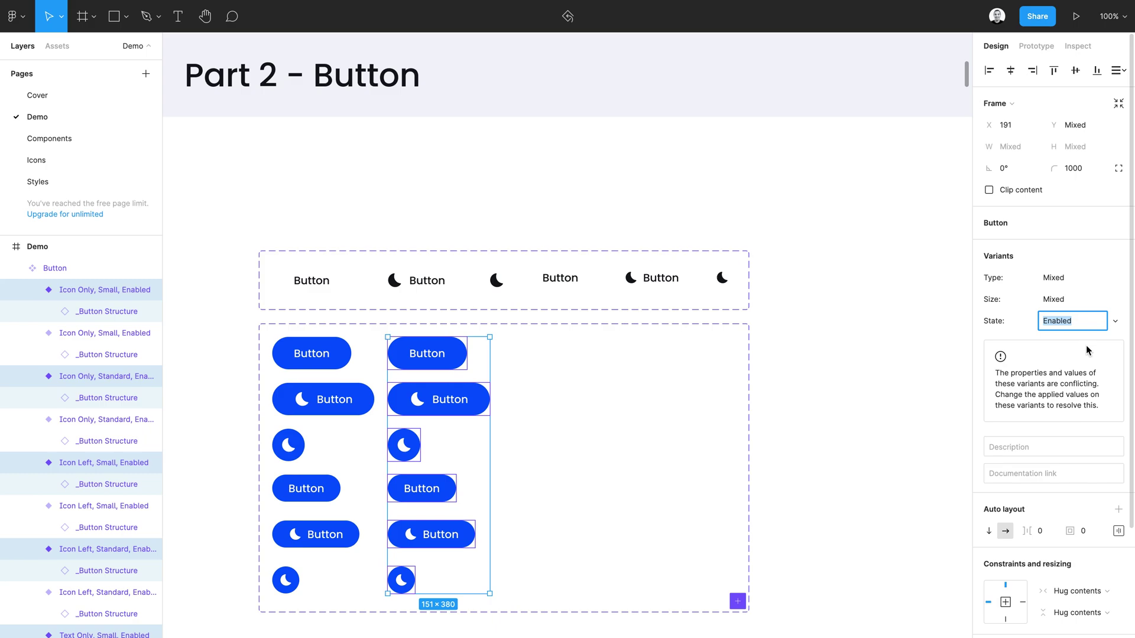
Set the State of the six copied variants to Hover and their fill to the Primary Hover color style
{"action": "type", "text": "Hover"}
{"action": "key", "text": "Return"}
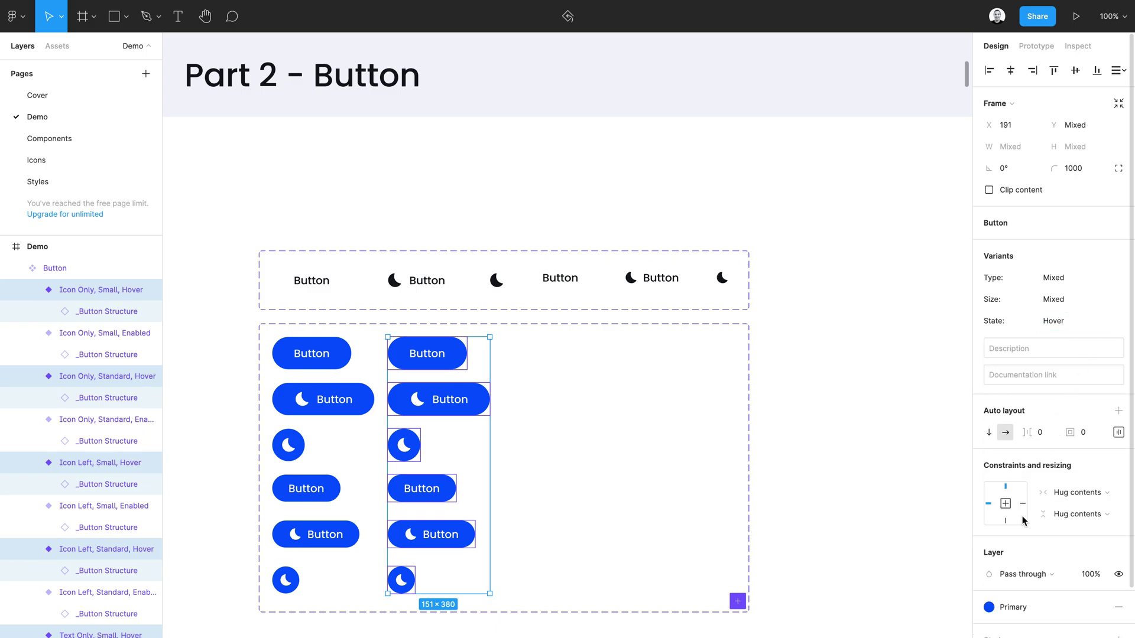
{"action": "left_click", "coordinate": [1011, 615]}
{"action": "left_click", "coordinate": [1020, 578]}
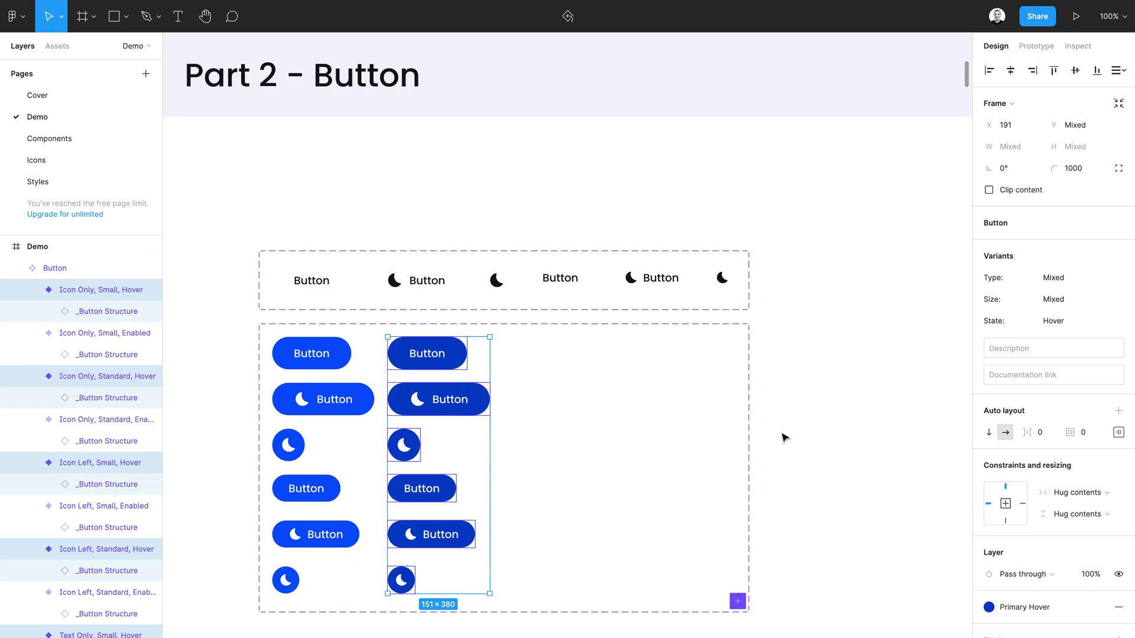
Add a new variant property named Style to the Button component set
{"action": "left_click", "coordinate": [743, 433]}
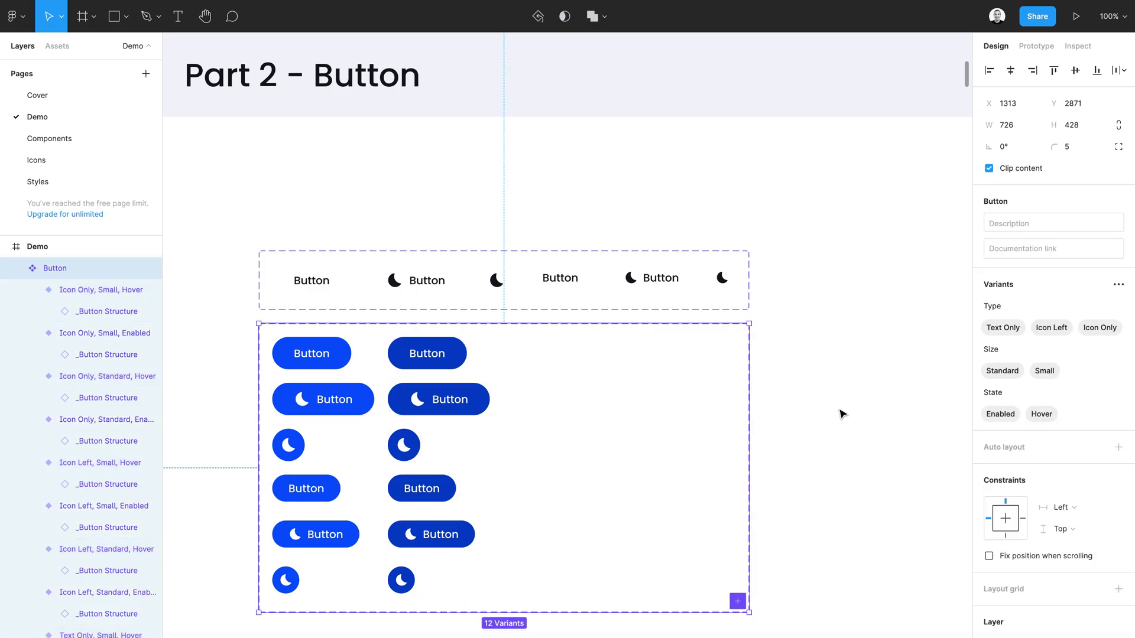
{"action": "left_click", "coordinate": [1118, 285]}
{"action": "left_click", "coordinate": [1041, 329]}
{"action": "type", "text": "S"}
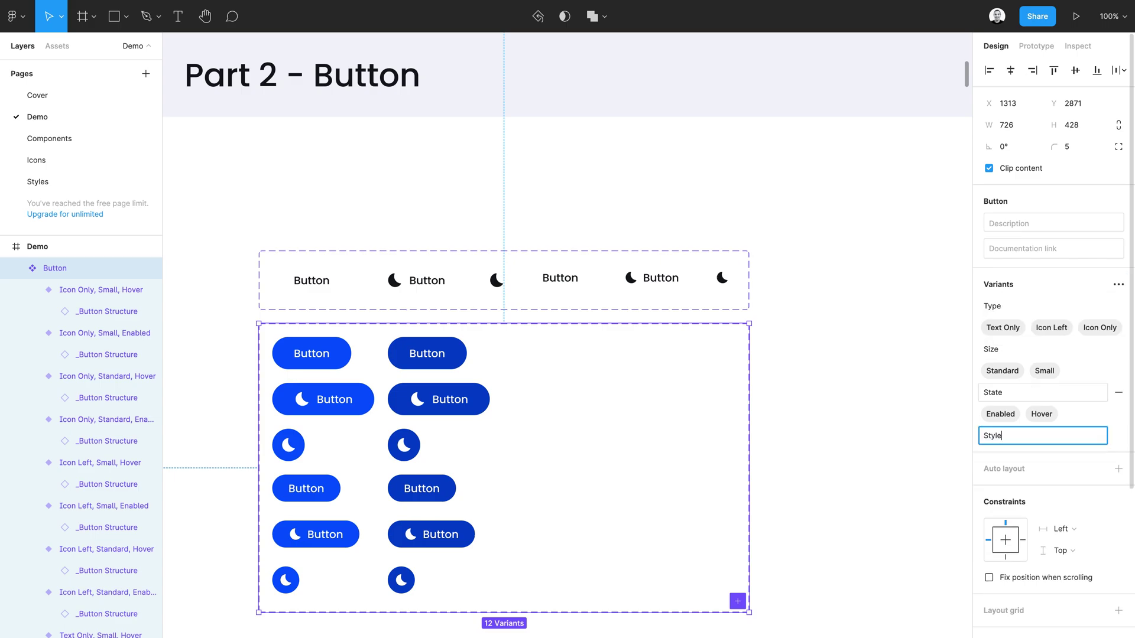
{"action": "type", "text": "tyle"}
{"action": "key", "text": "Return"}
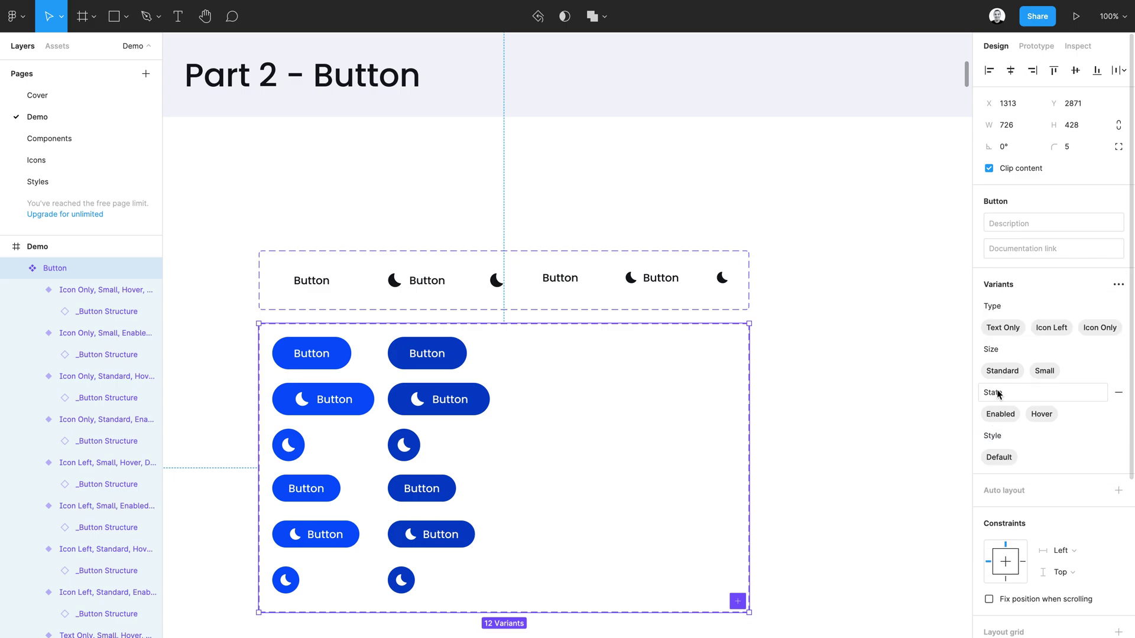
Rename the Style property's default value to Primary
{"action": "double_click", "coordinate": [1012, 458]}
{"action": "type", "text": "Primary"}
{"action": "key", "text": "Return"}
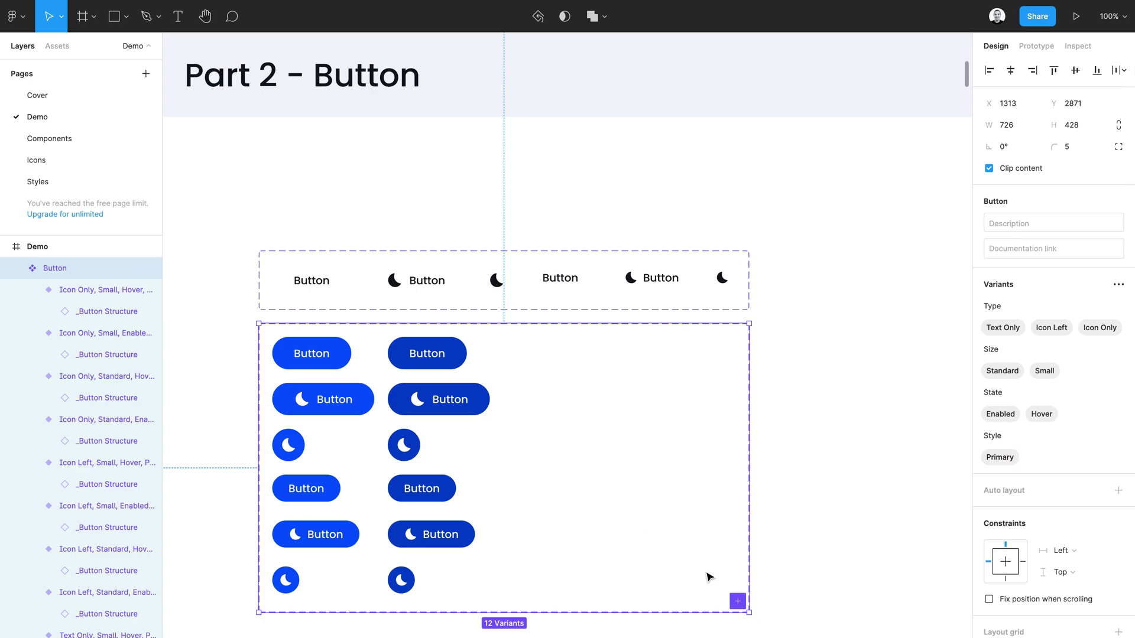
Duplicate all twelve Button variants beside the originals inside the set and set the copies' Style to Secondary
{"action": "key", "text": "Escape"}
{"action": "left_click_drag", "start_coordinate": [583, 637], "coordinate": [249, 332]}
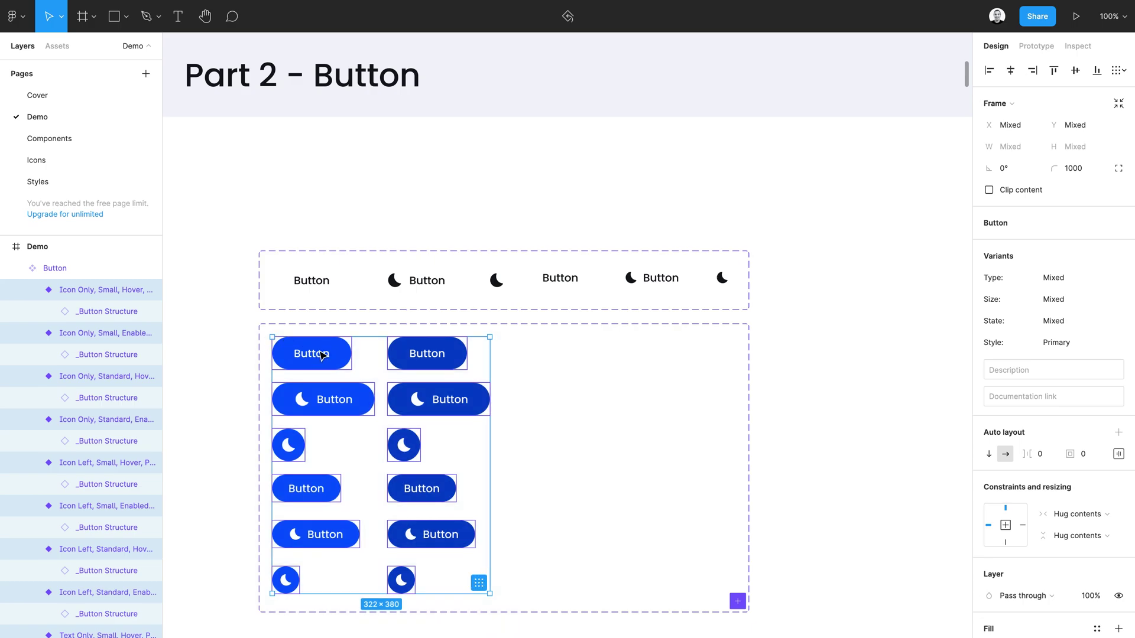
{"action": "left_click_drag", "start_coordinate": [328, 360], "coordinate": [558, 370]}
{"action": "type", "text": "Seco"}
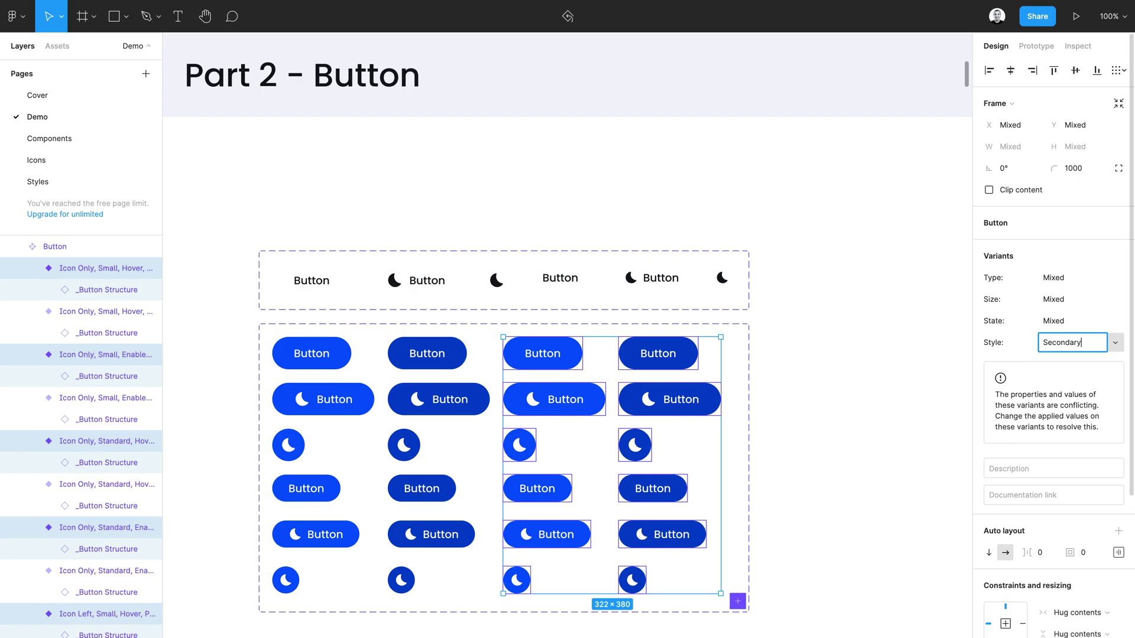
{"action": "type", "text": "ndary"}
{"action": "key", "text": "Return"}
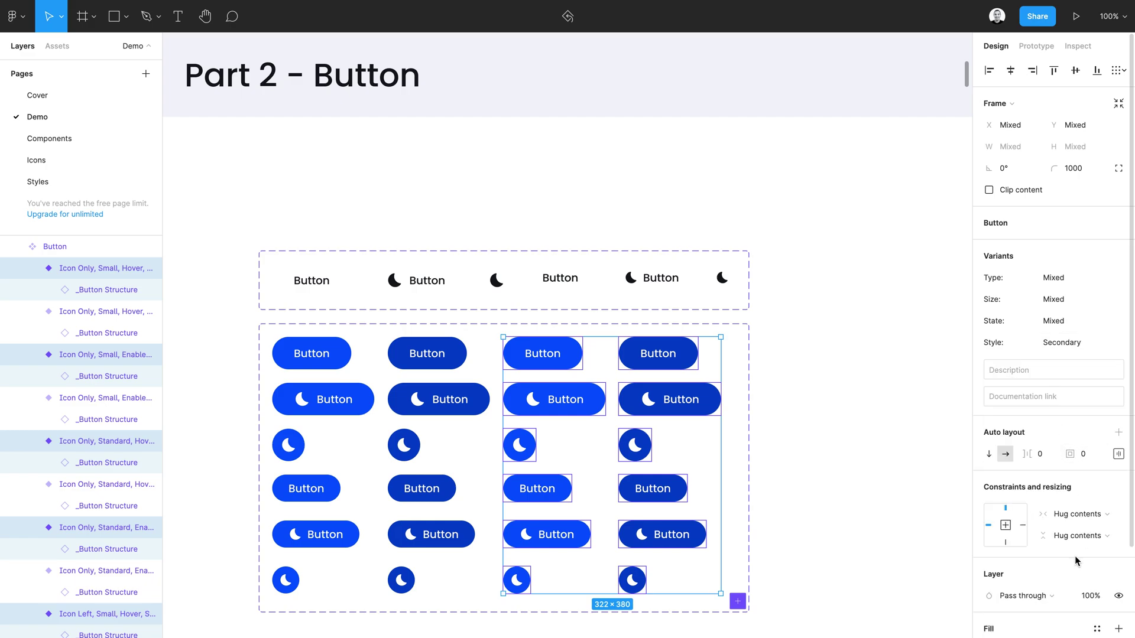
Replace the Primary color with Gray 1 and the Primary Hover color with Gray 2 across the selected Secondary variants
{"action": "scroll", "coordinate": [1074, 555], "scroll_direction": "down", "scroll_amount": 5}
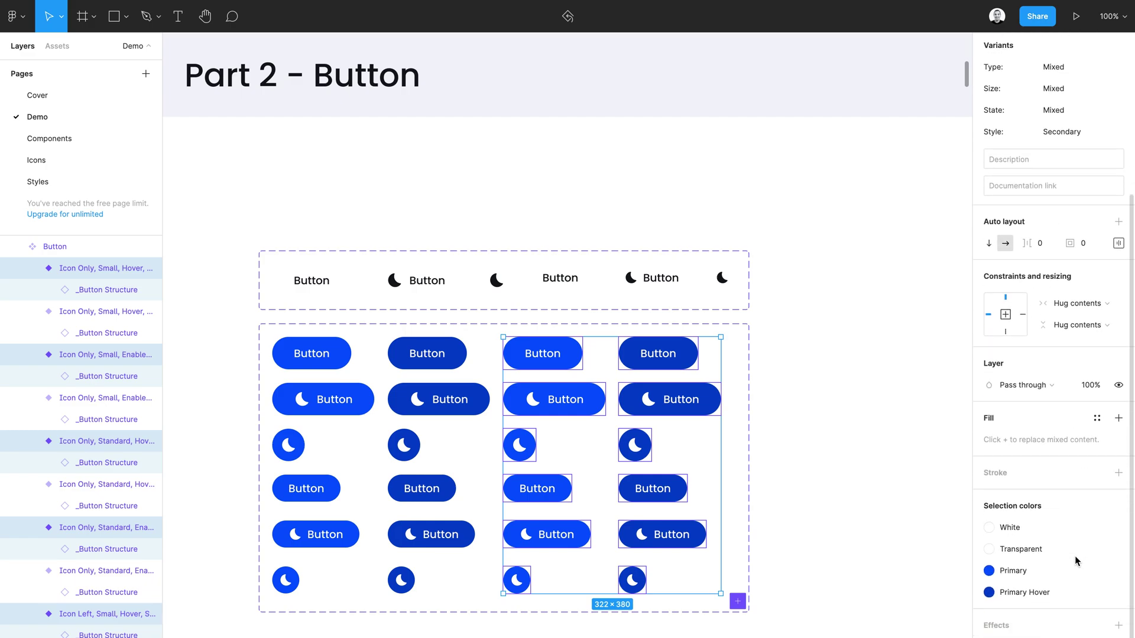
{"action": "left_click", "coordinate": [1031, 572]}
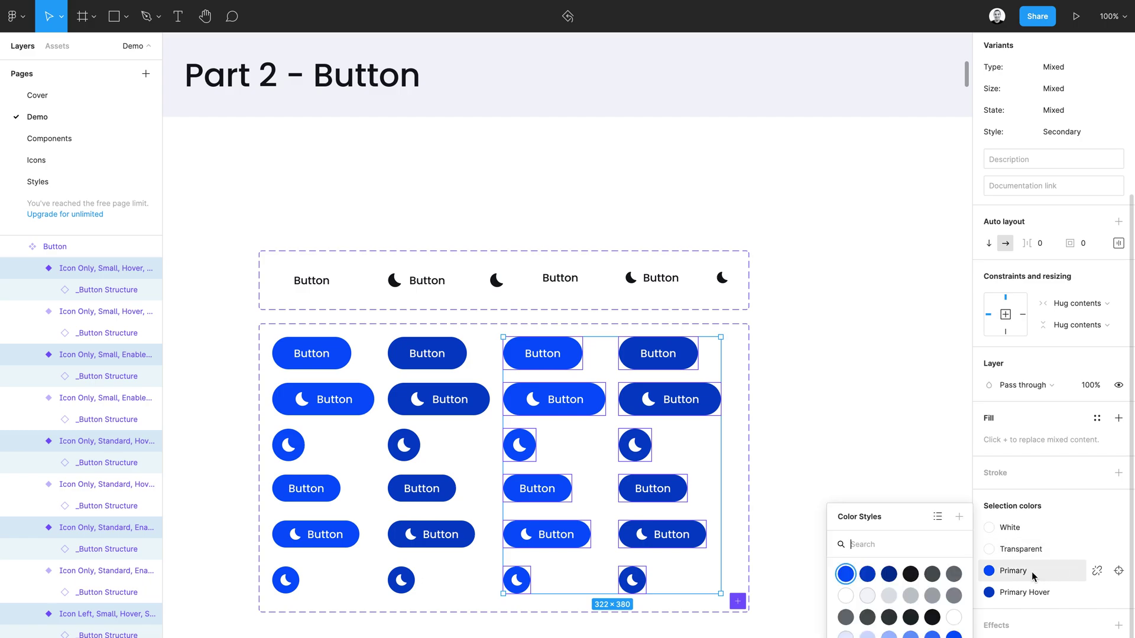
{"action": "left_click", "coordinate": [867, 597]}
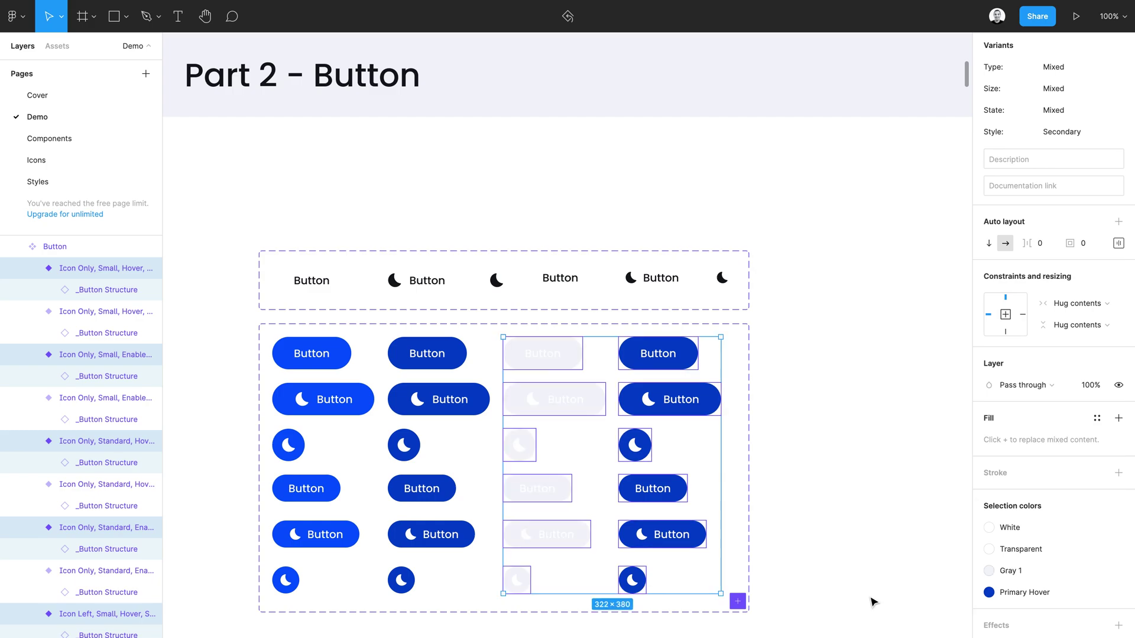
{"action": "left_click", "coordinate": [1023, 592]}
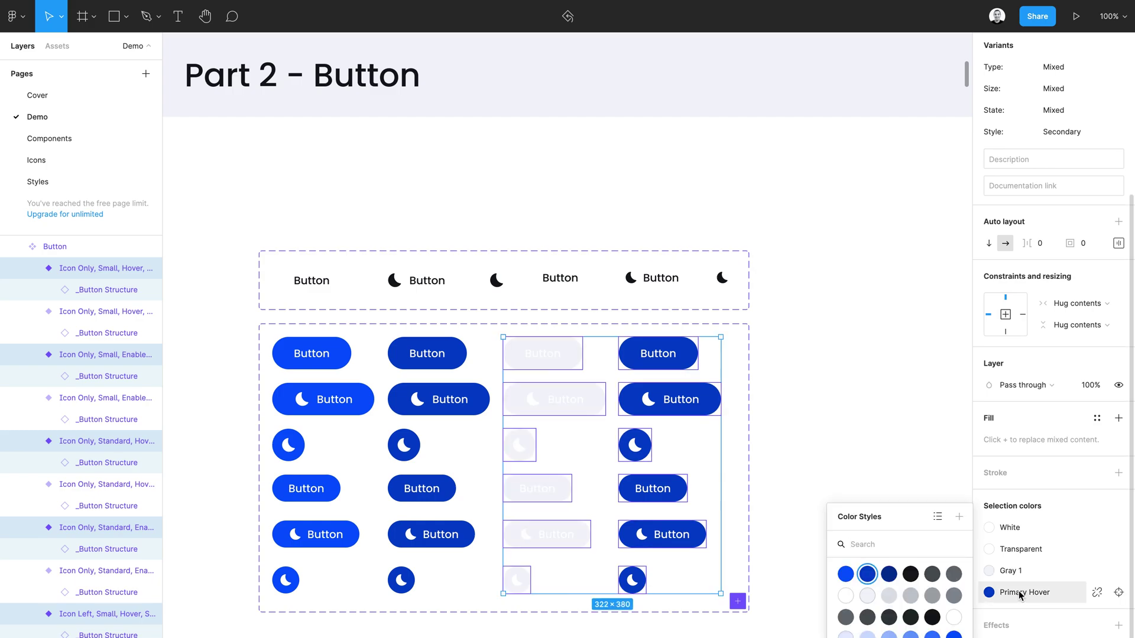
{"action": "left_click", "coordinate": [892, 595]}
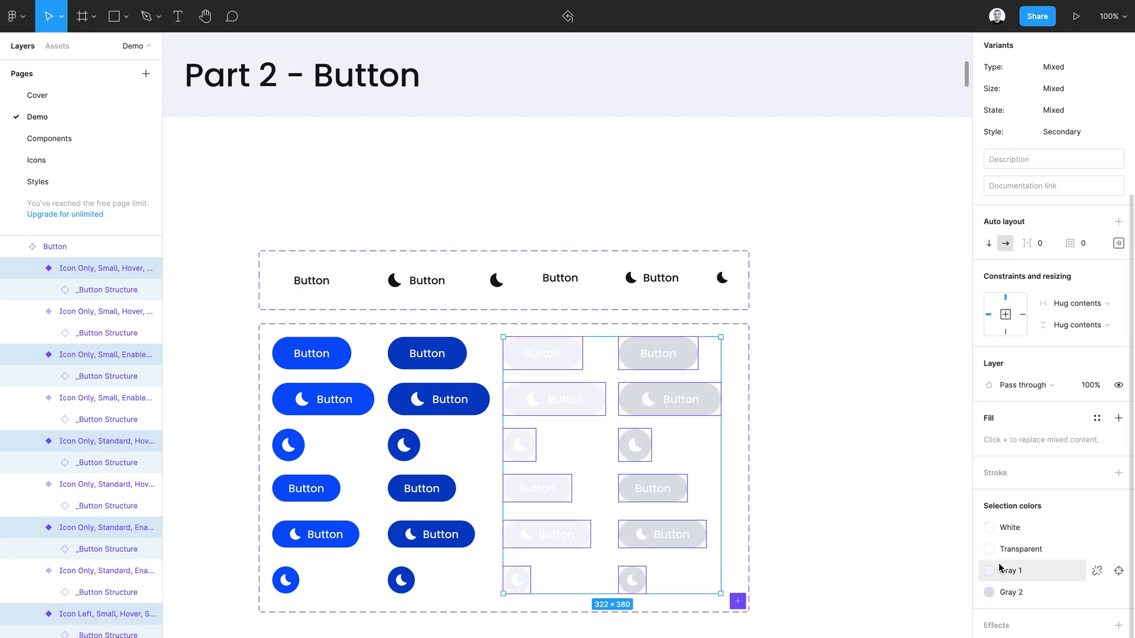
Replace the White color of the Secondary variants' labels and icons with the Text Dark style, and deselect them
{"action": "left_click", "coordinate": [1009, 528]}
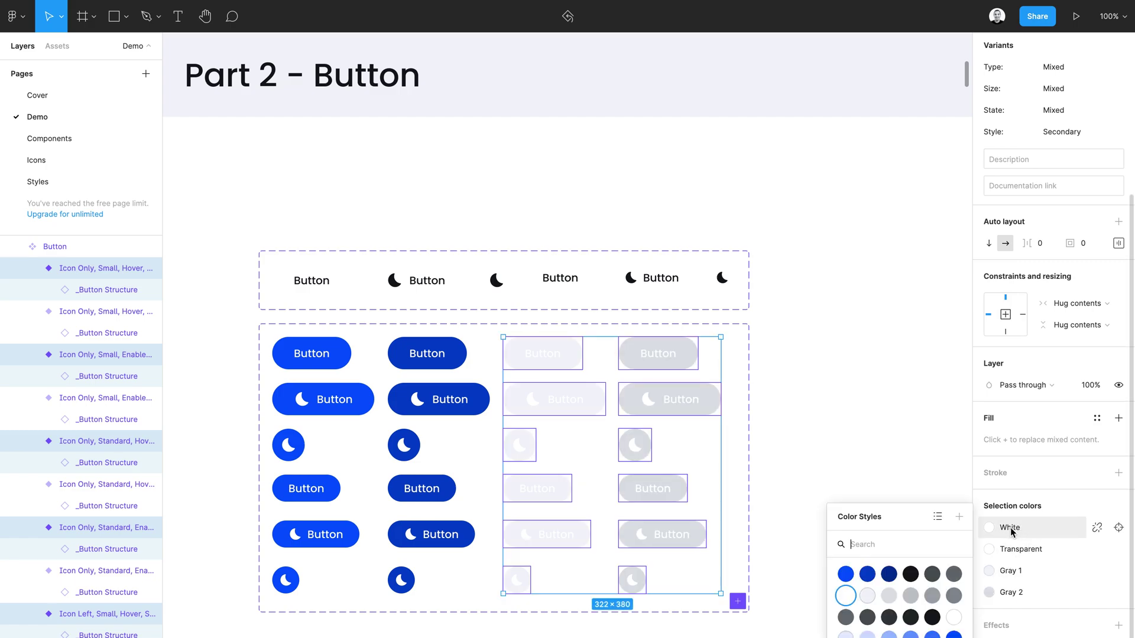
{"action": "left_click", "coordinate": [910, 582]}
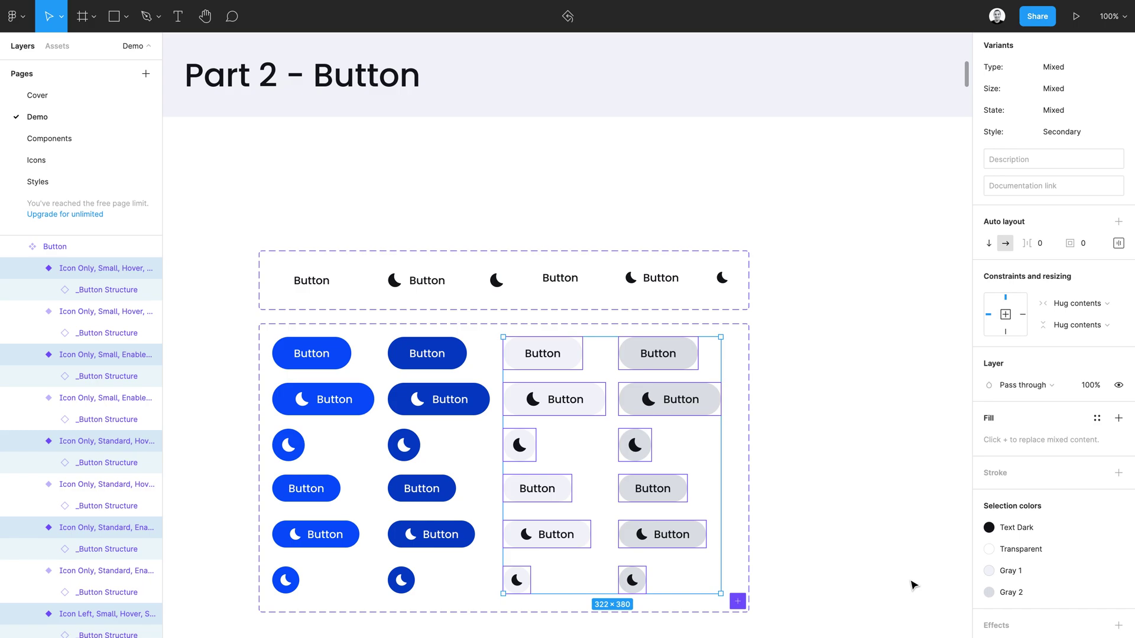
{"action": "left_click", "coordinate": [757, 508]}
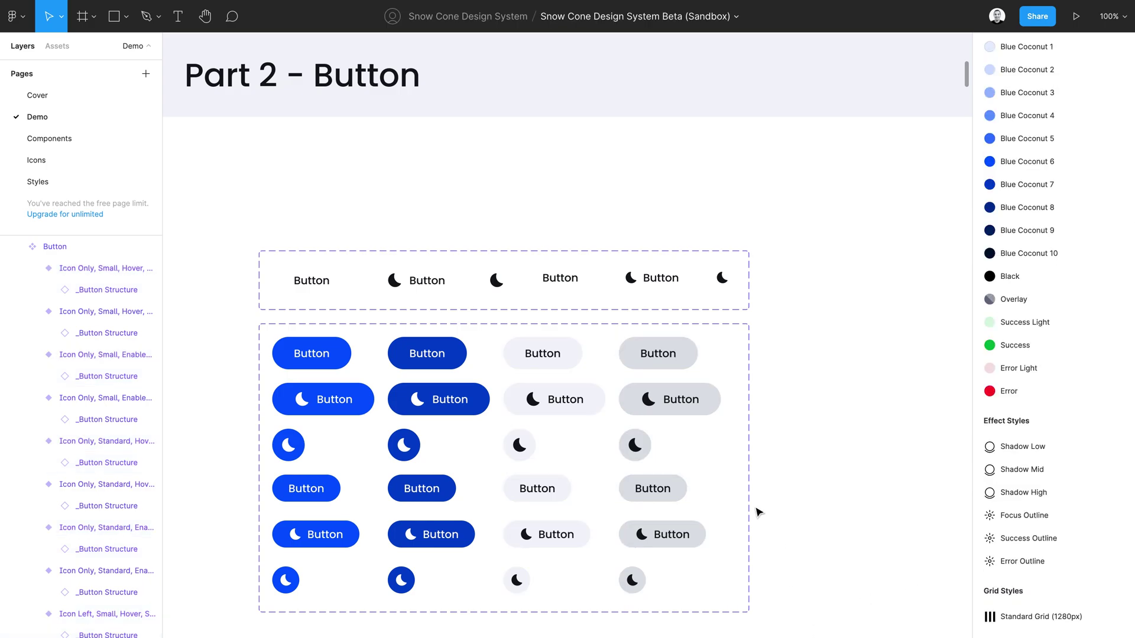
Narrow the Button component set's frame to a width of 684
{"action": "left_click", "coordinate": [739, 403]}
{"action": "left_click_drag", "start_coordinate": [740, 403], "coordinate": [722, 402]}
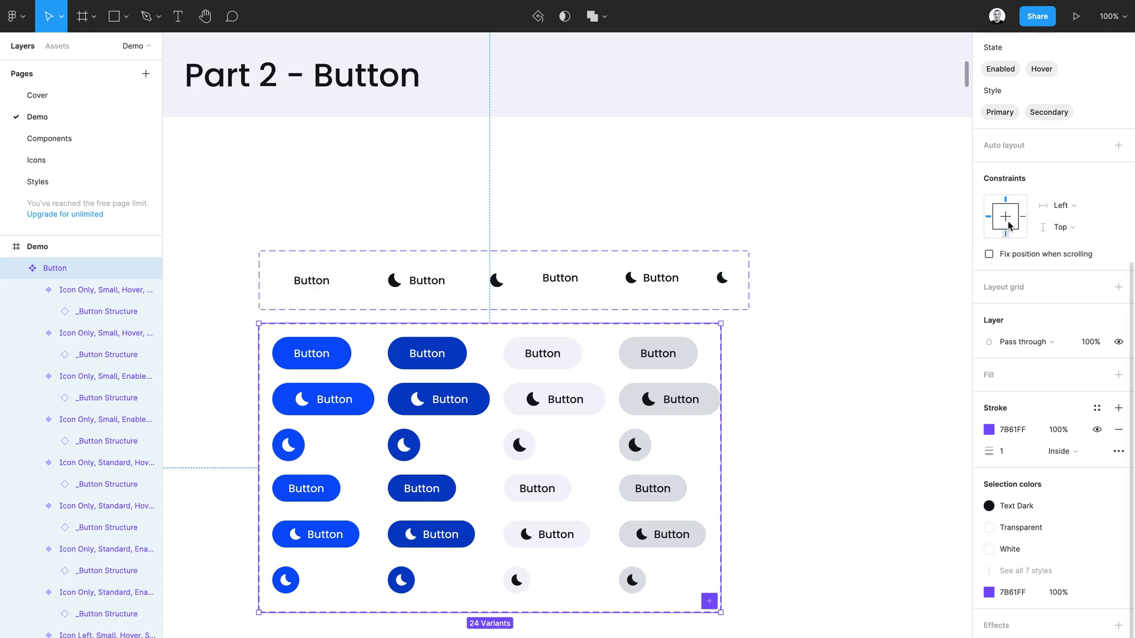
{"action": "scroll", "coordinate": [1026, 153], "scroll_direction": "up", "scroll_amount": 6}
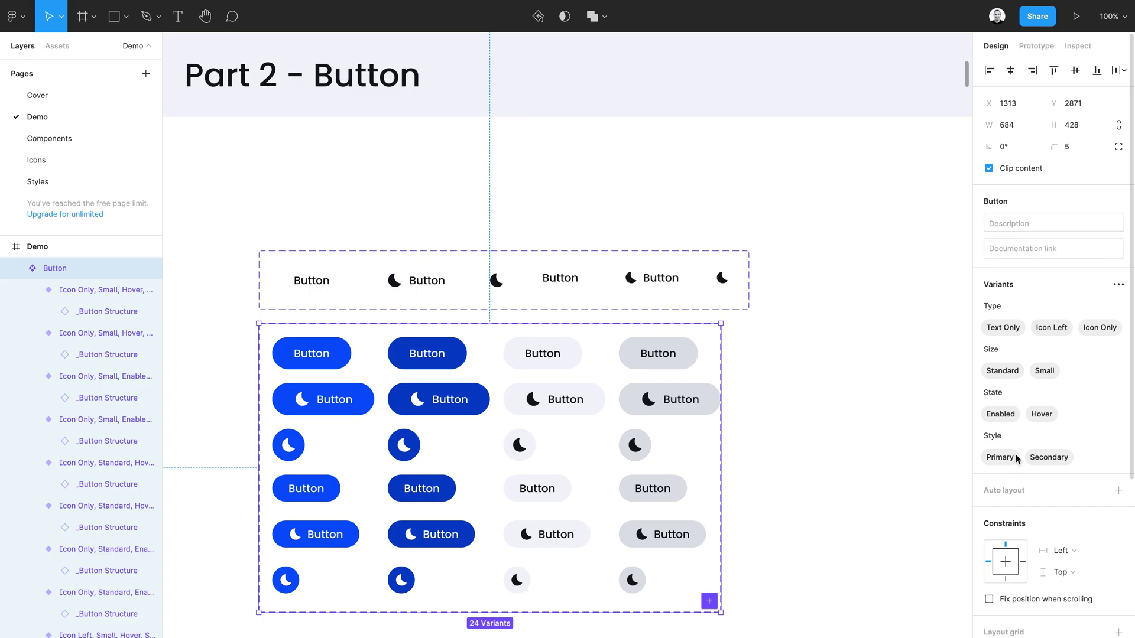
Place a test instance of the Standard, Text Only, Hover, Secondary button beside the set and insert "fd fdf" into its label
{"action": "left_click", "coordinate": [653, 351]}
{"action": "left_click_drag", "start_coordinate": [653, 351], "coordinate": [832, 530]}
{"action": "key", "text": "t"}
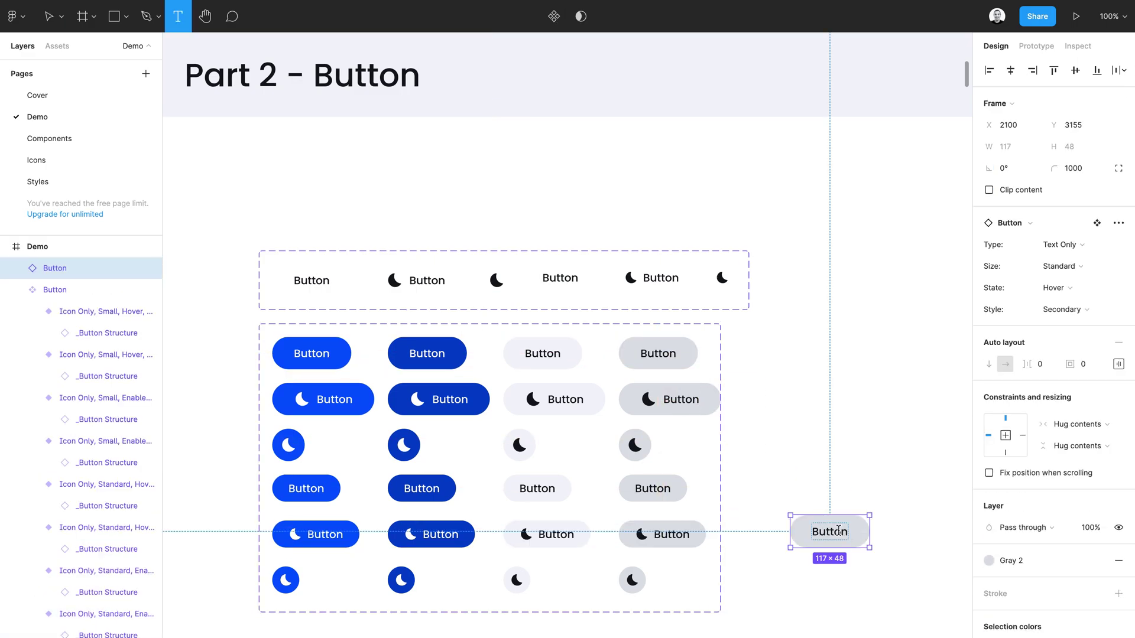
{"action": "left_click", "coordinate": [855, 531]}
{"action": "type", "text": "fdf"}
{"action": "key", "text": "Escape"}
{"action": "left_click", "coordinate": [917, 547]}
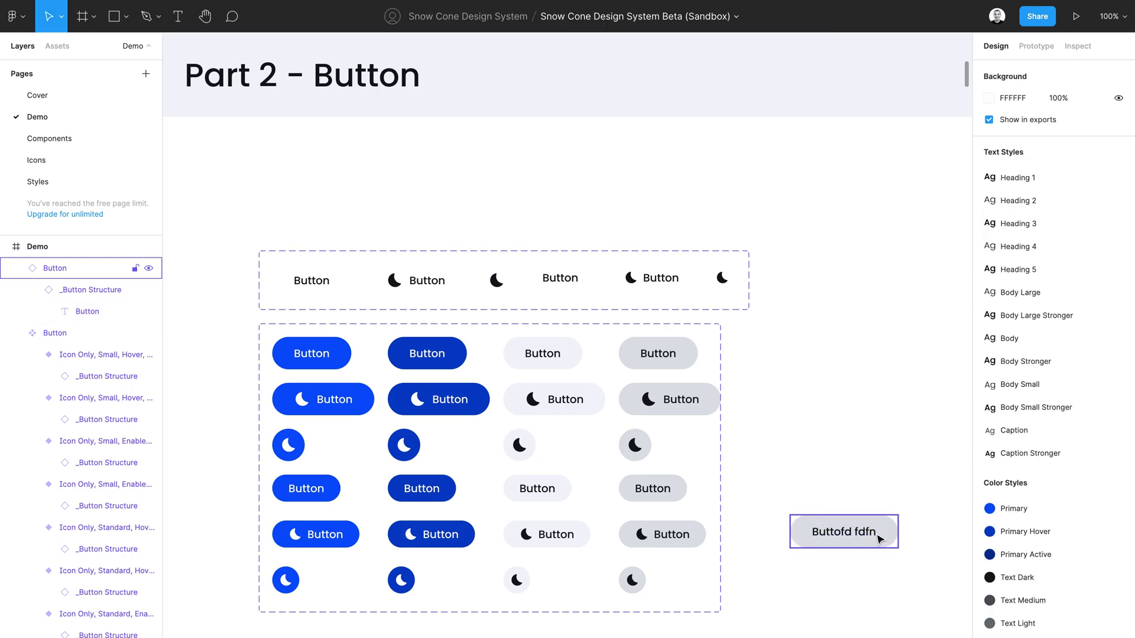
Widen the test button instance to 173 and delete it
{"action": "left_click", "coordinate": [886, 536]}
{"action": "mouse_move", "coordinate": [900, 532]}
{"action": "left_mouse_down"}
{"action": "mouse_move", "coordinate": [947, 532]}
{"action": "mouse_move", "coordinate": [869, 531]}
{"action": "mouse_move", "coordinate": [910, 532]}
{"action": "left_mouse_up"}
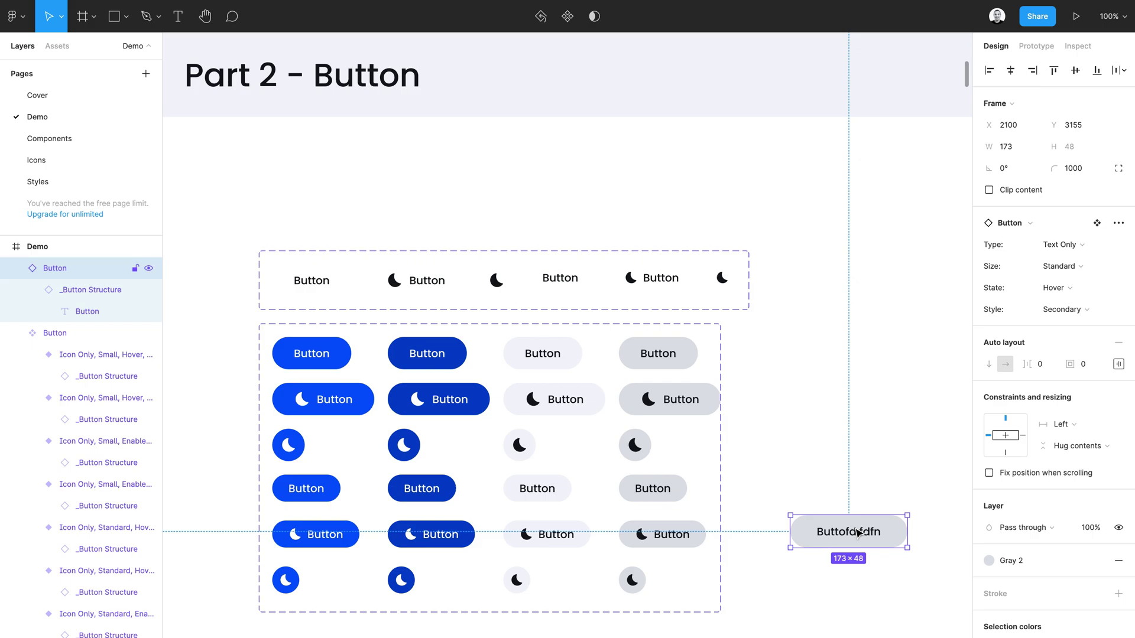
{"action": "key", "text": "Delete"}
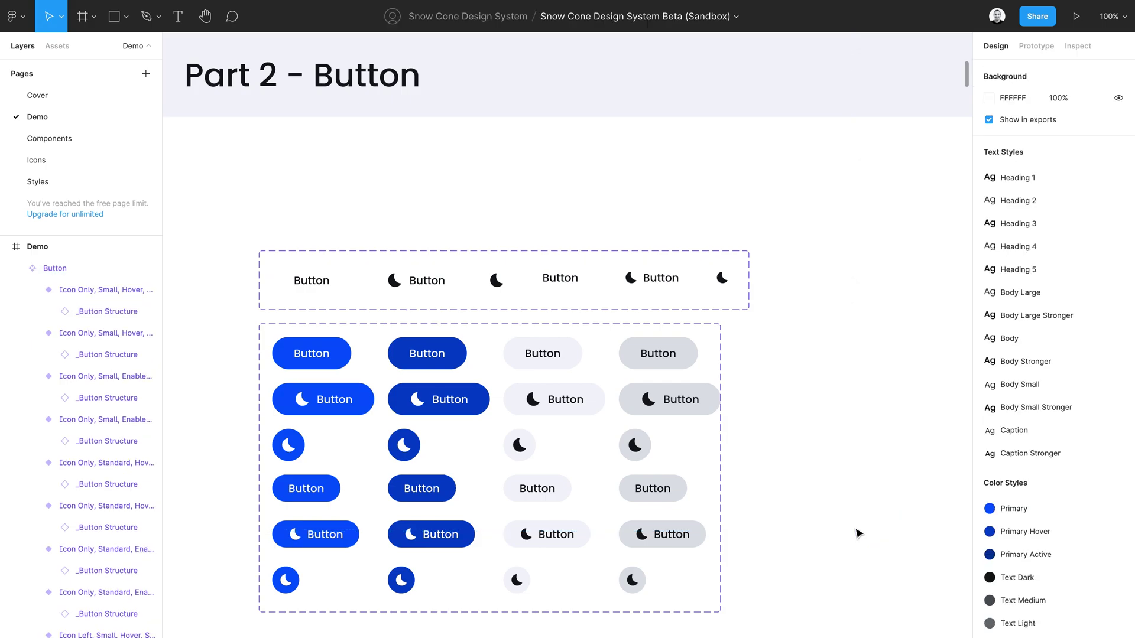
Set the Button component set's width to 704 and its height to 420
{"action": "left_click", "coordinate": [709, 402]}
{"action": "left_click", "coordinate": [1021, 121]}
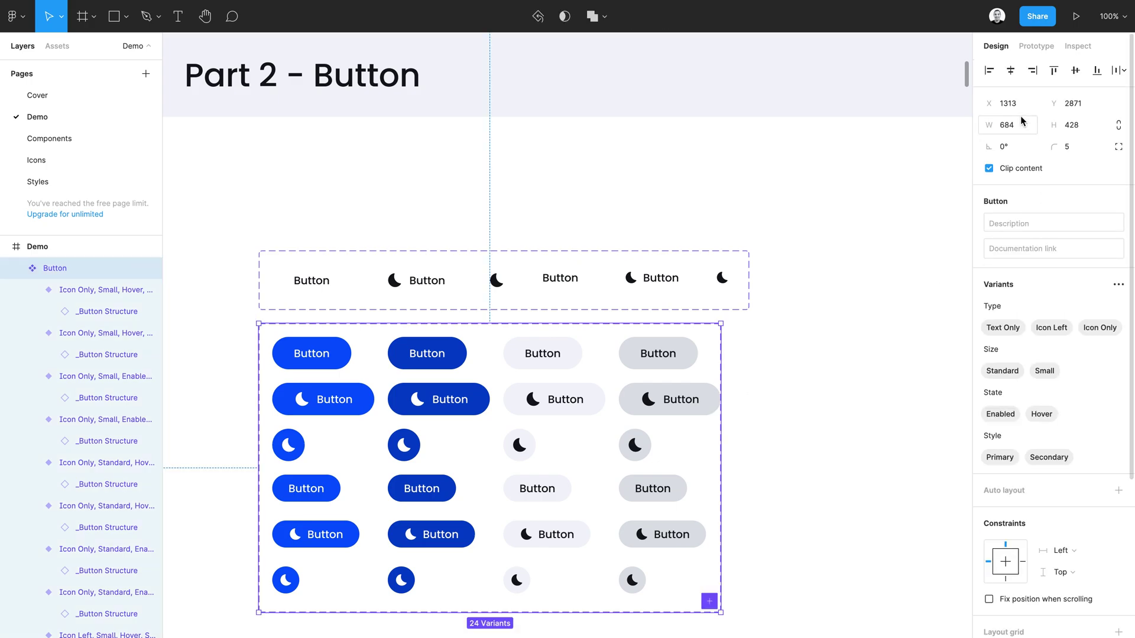
{"action": "type", "text": "704"}
{"action": "key", "text": "Return"}
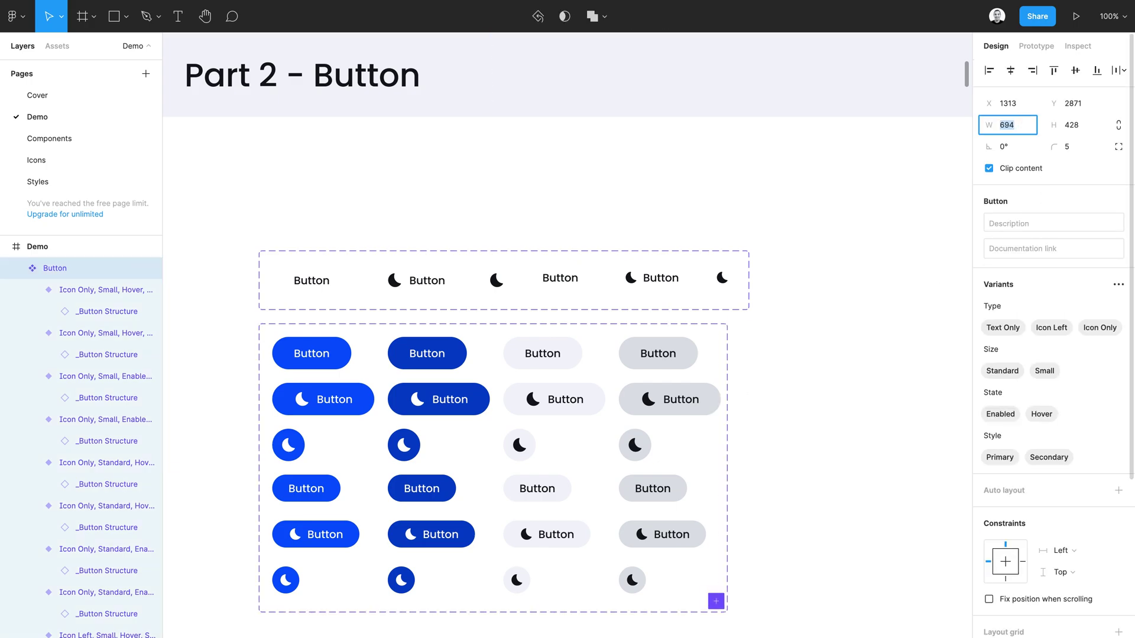
{"action": "left_click_drag", "start_coordinate": [366, 612], "coordinate": [395, 593]}
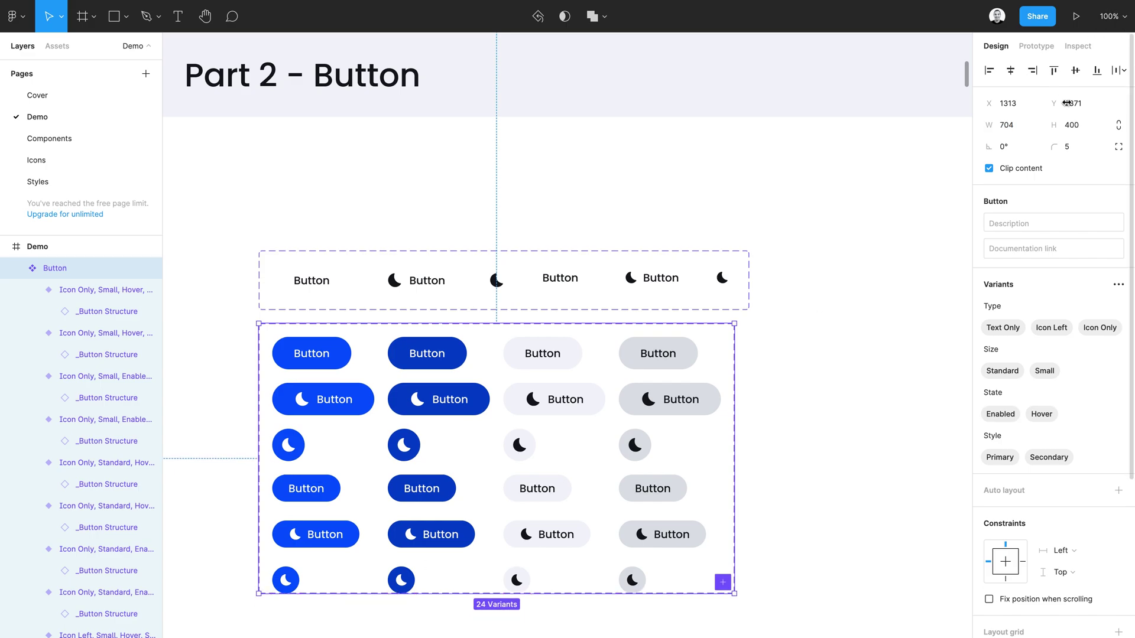
{"action": "left_click", "coordinate": [1084, 129]}
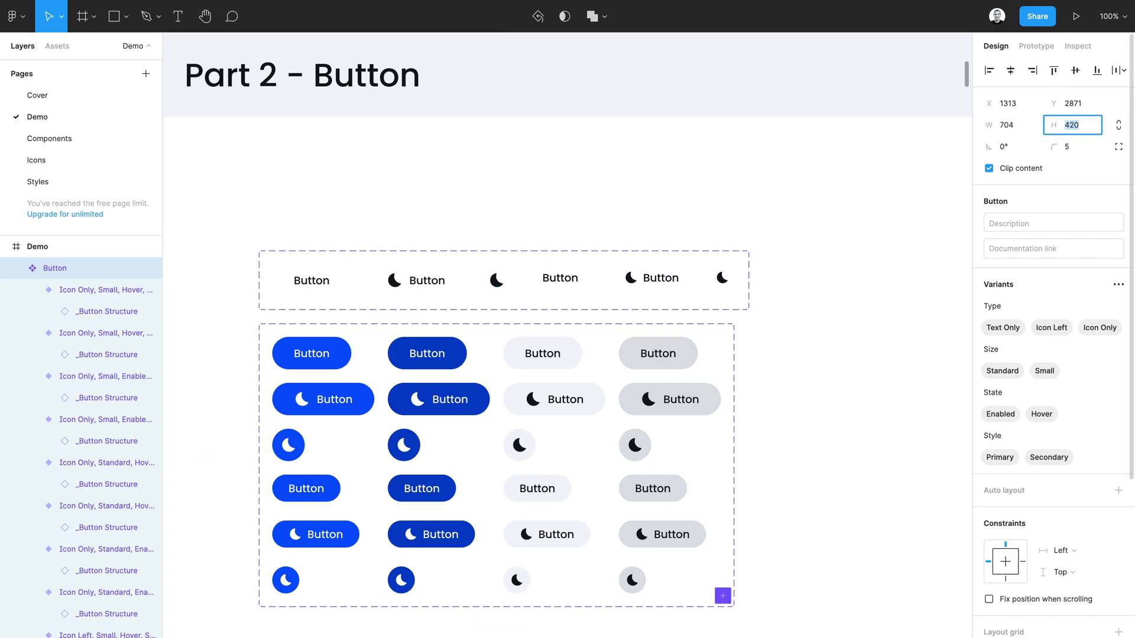
Place an instance of the Text Only, Standard, Enabled, Primary button below the component set
{"action": "left_click", "coordinate": [318, 362]}
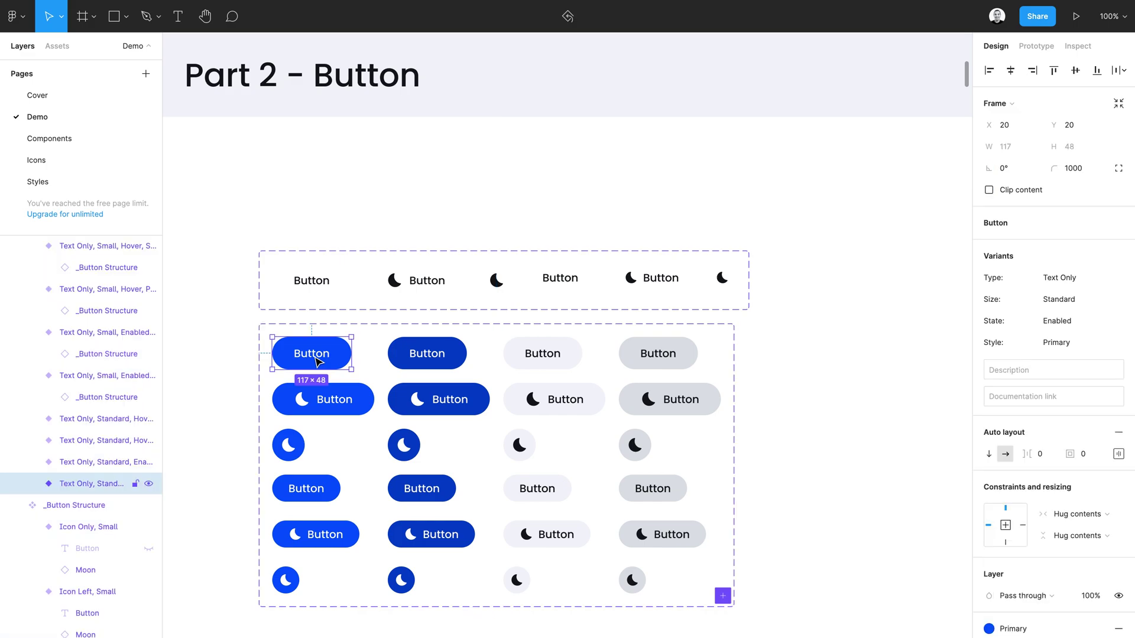
{"action": "scroll", "coordinate": [317, 361], "scroll_direction": "down", "scroll_amount": 5}
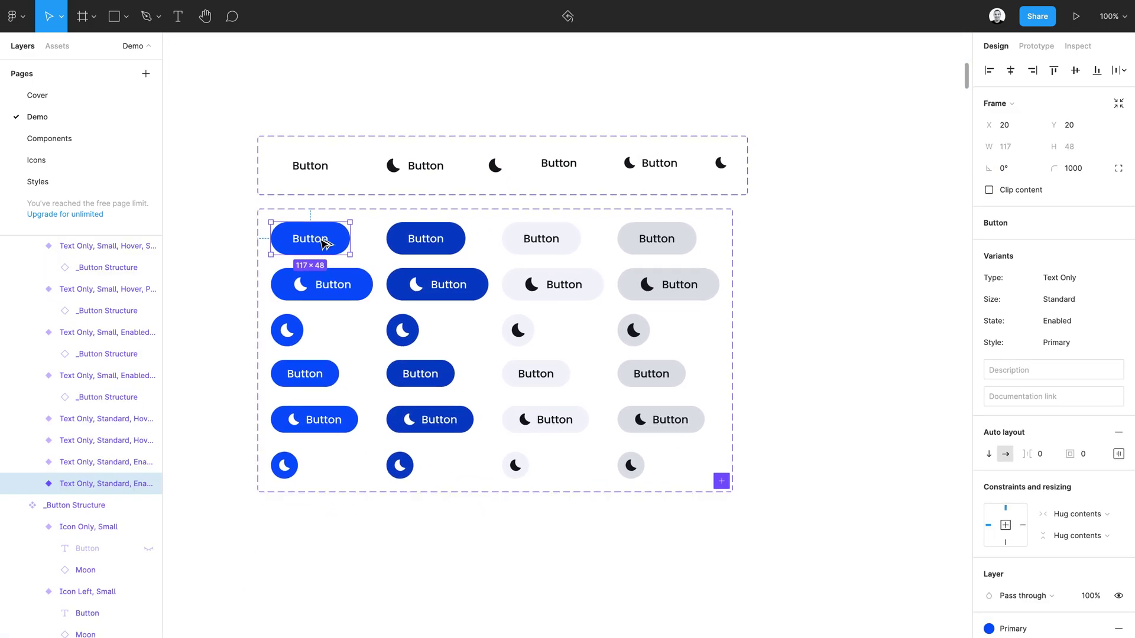
{"action": "left_click_drag", "start_coordinate": [298, 243], "coordinate": [297, 531]}
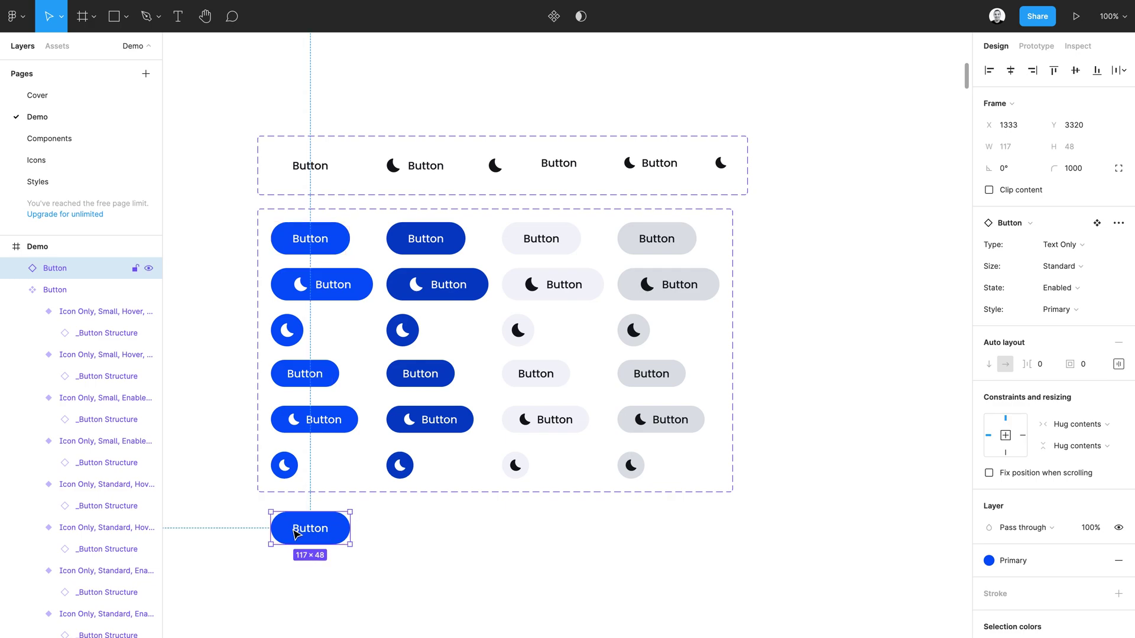
Try the Icon Left and Icon Only types on the button instance
{"action": "left_click", "coordinate": [1063, 247]}
{"action": "left_click", "coordinate": [1069, 262]}
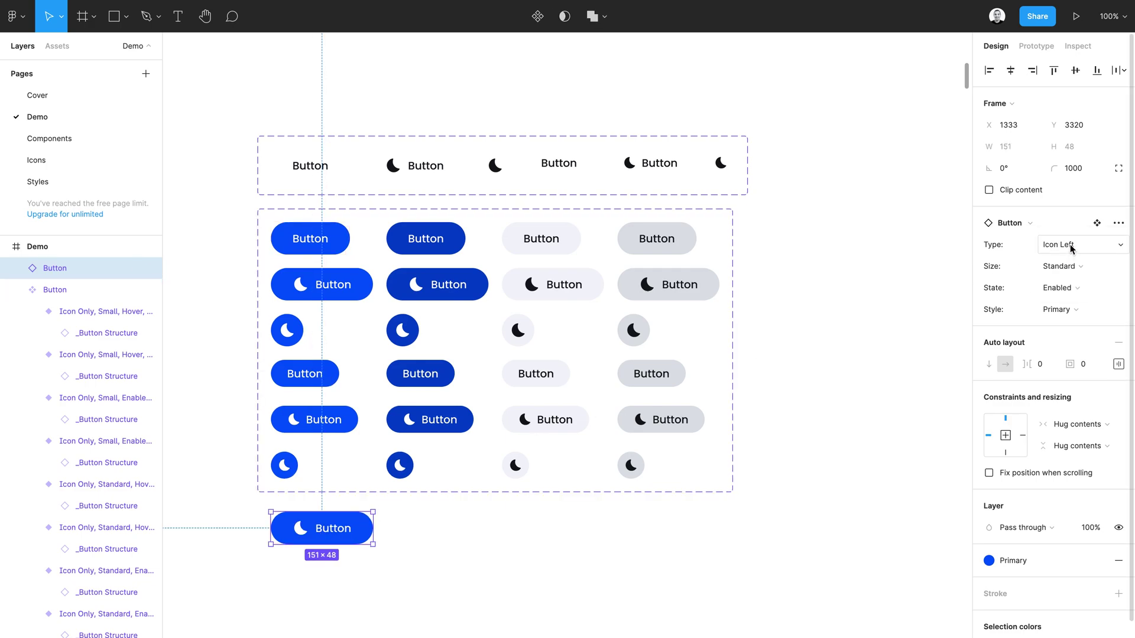
{"action": "left_click", "coordinate": [1066, 245]}
{"action": "left_click", "coordinate": [1071, 260]}
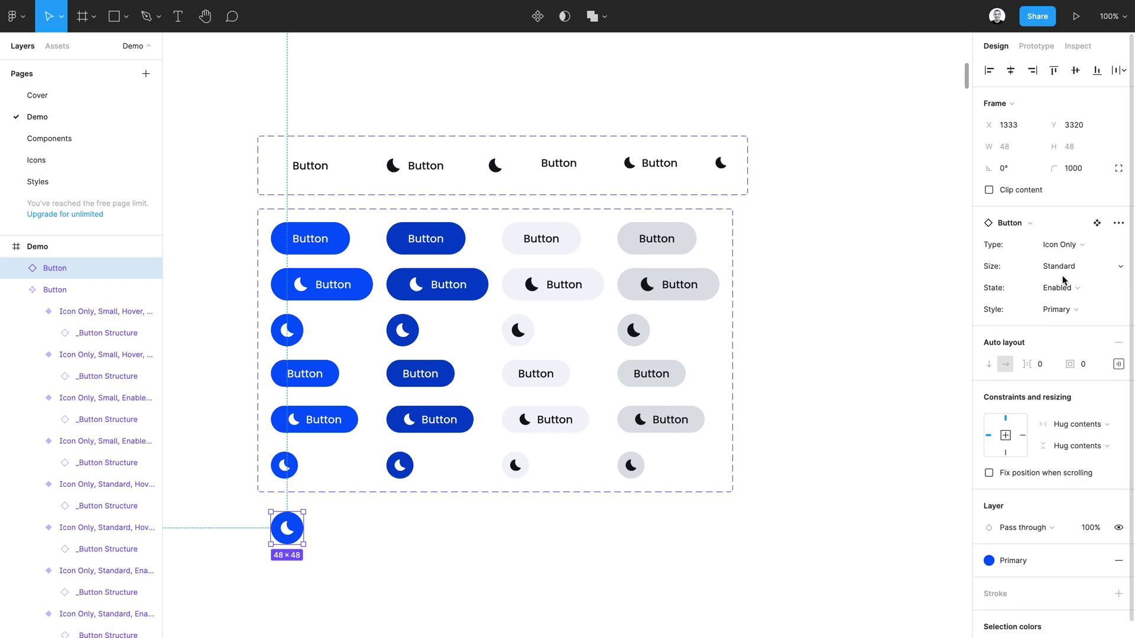
Set the button instance's Size to Small, State to Hover and Style to Secondary
{"action": "left_click", "coordinate": [1064, 266]}
{"action": "left_click", "coordinate": [1063, 281]}
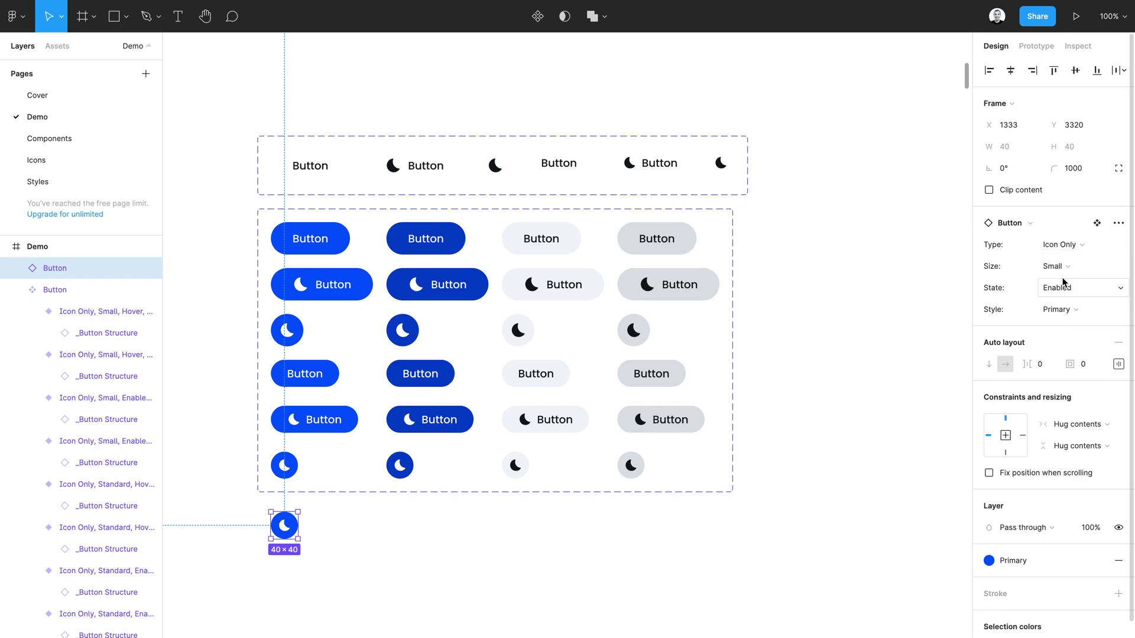
{"action": "left_click", "coordinate": [1062, 284]}
{"action": "left_click", "coordinate": [1062, 303]}
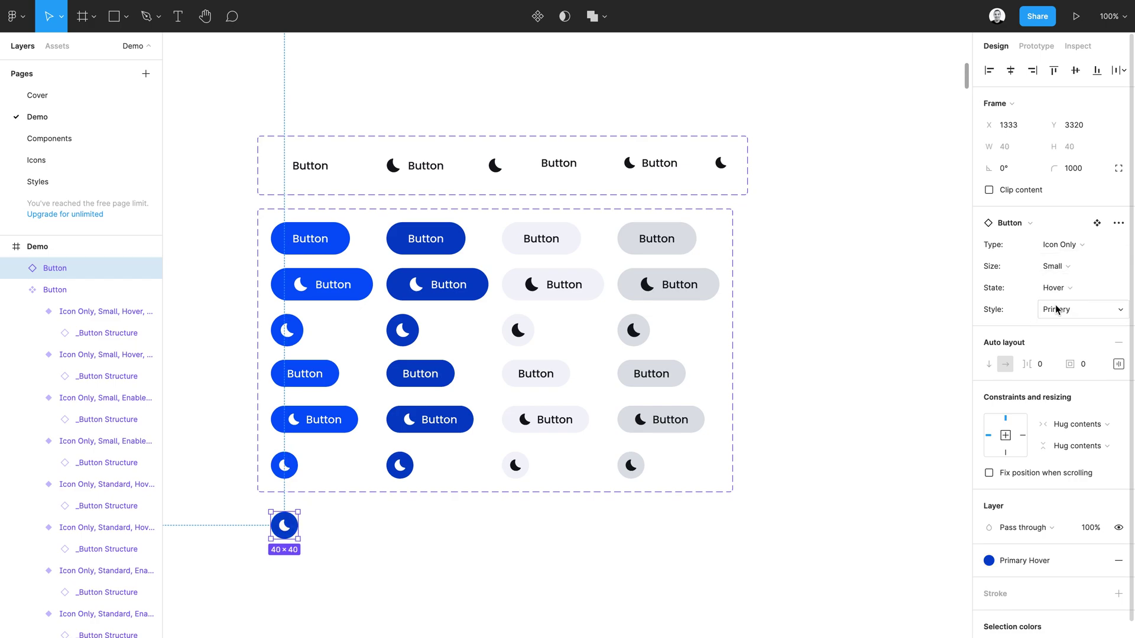
{"action": "left_click", "coordinate": [1056, 309]}
{"action": "left_click", "coordinate": [1067, 330]}
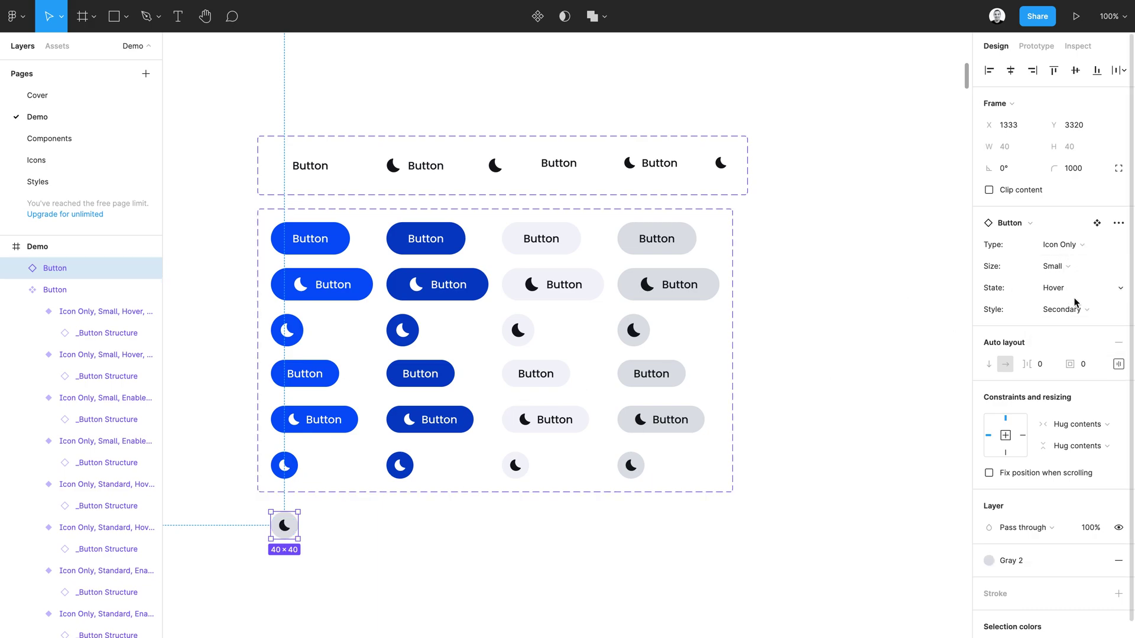
Set the button instance's Type to Text Only and change its label to "Changes Made Are Saved"
{"action": "left_click", "coordinate": [1068, 250]}
{"action": "left_click", "coordinate": [1061, 212]}
{"action": "key", "text": "t"}
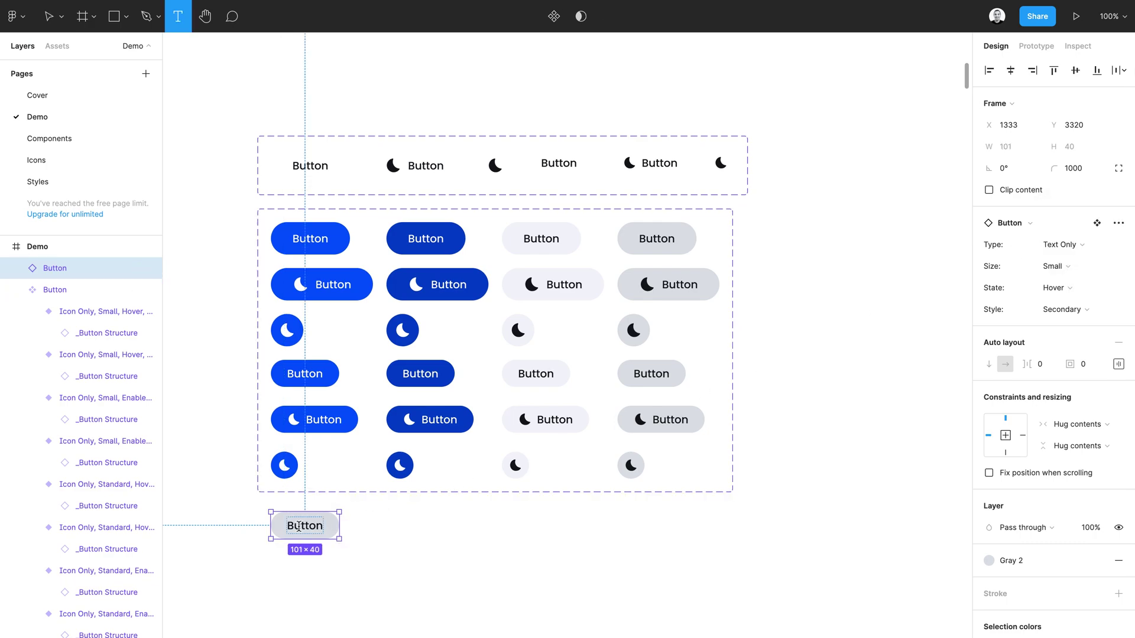
{"action": "double_click", "coordinate": [299, 526]}
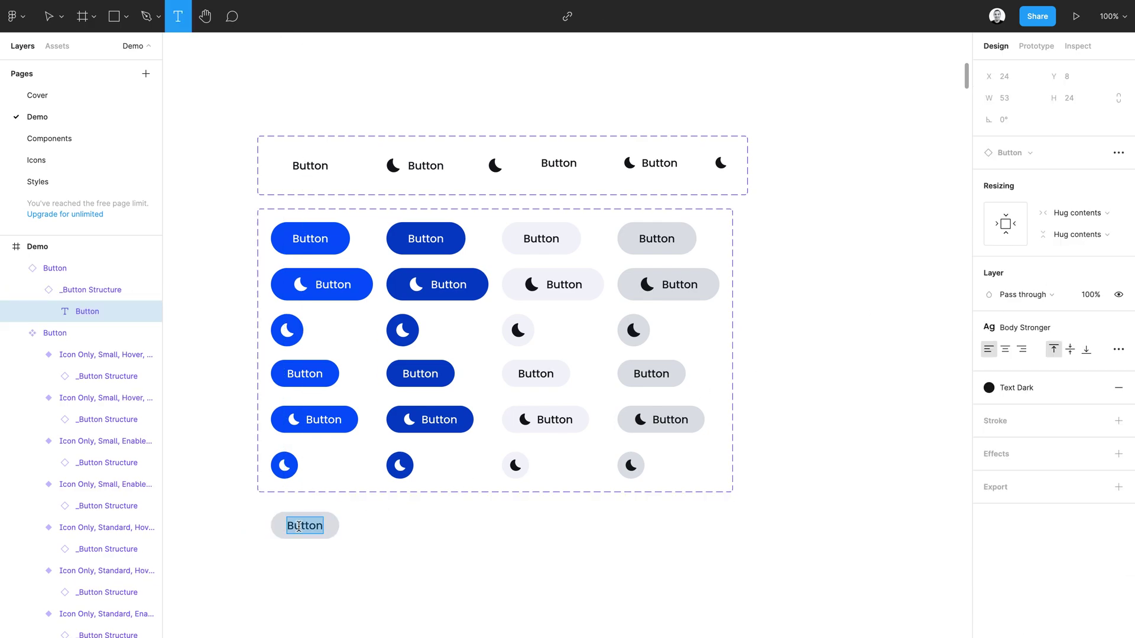
{"action": "type", "text": "Changes M"}
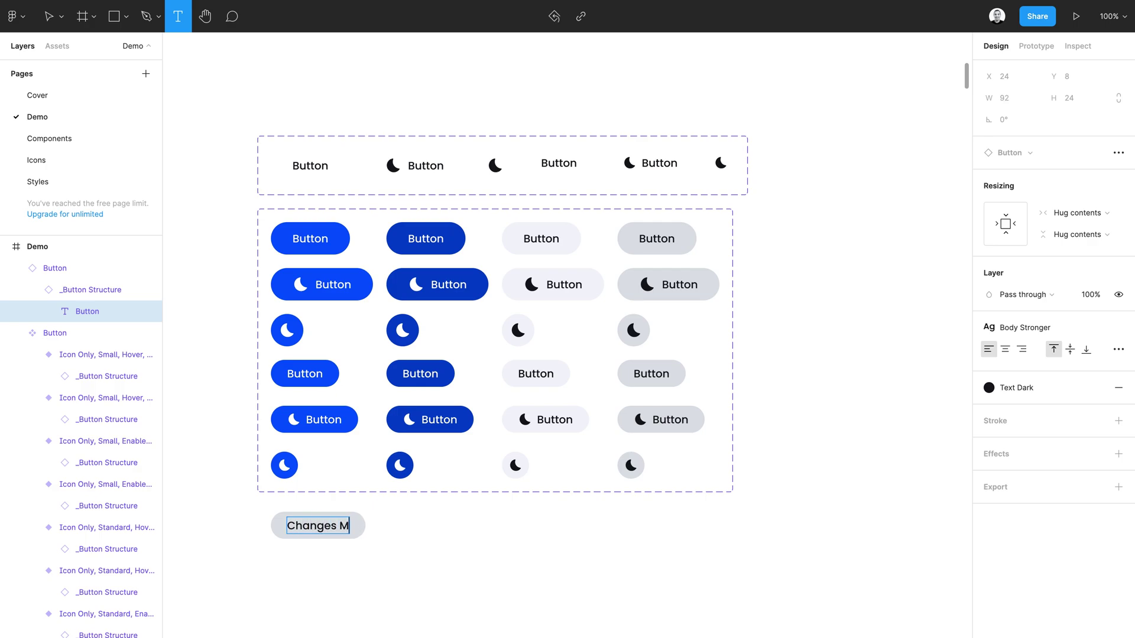
{"action": "type", "text": "ade Are Saved"}
{"action": "key", "text": "Escape"}
{"action": "left_click", "coordinate": [549, 616]}
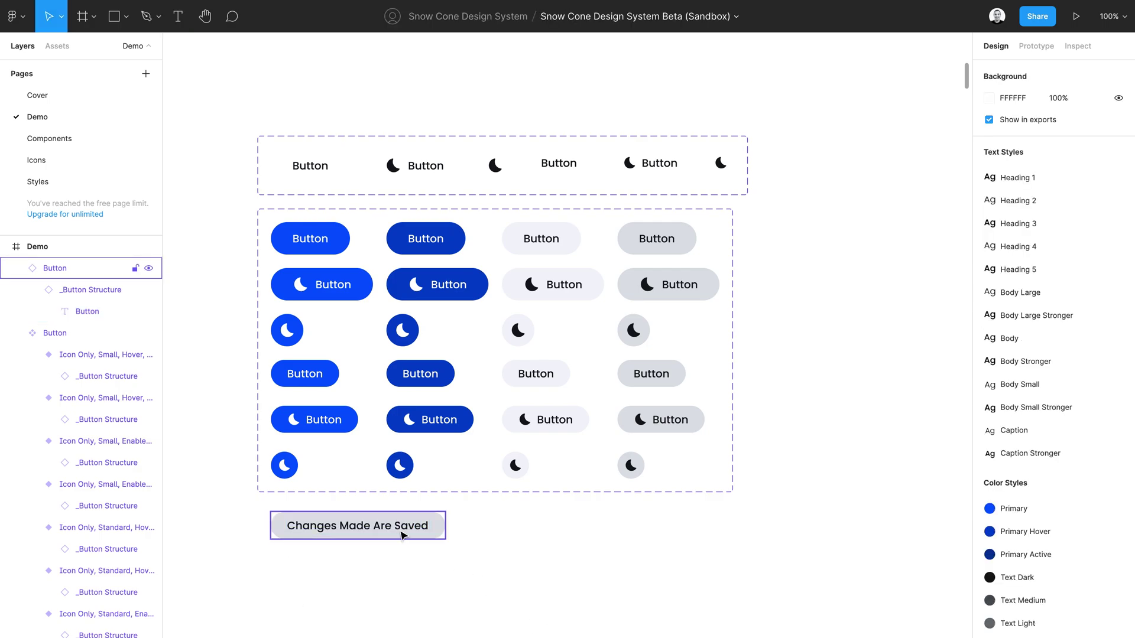
Set the Type of the "Changes Made Are Saved" instance to Icon Left and its Style to Primary
{"action": "left_click", "coordinate": [399, 534]}
{"action": "left_click", "coordinate": [1073, 248]}
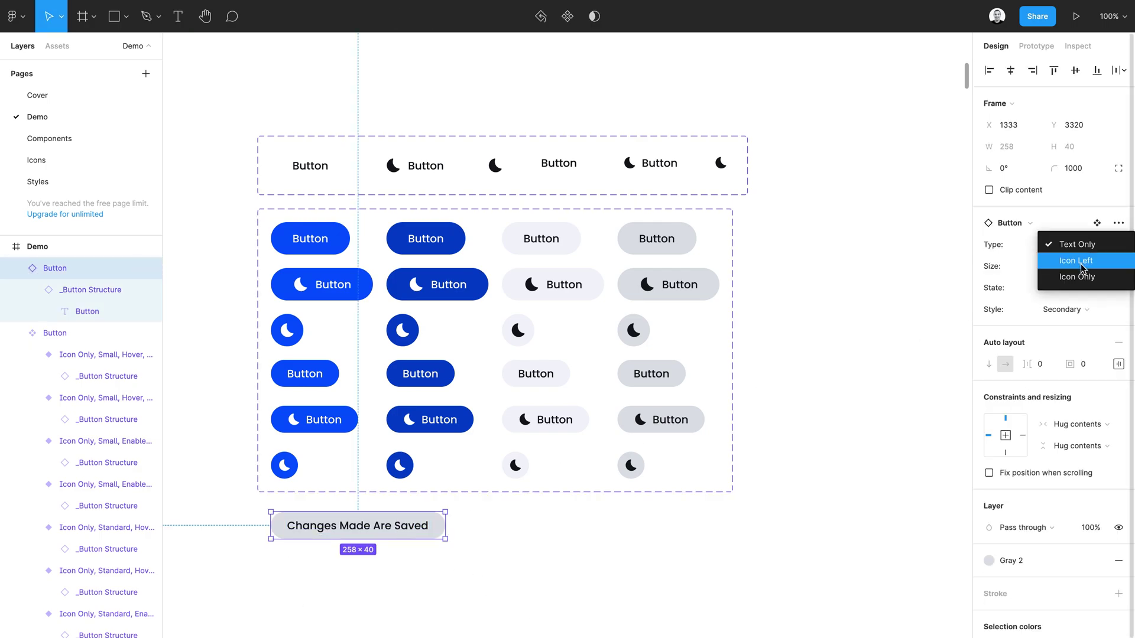
{"action": "left_click", "coordinate": [1082, 268]}
{"action": "left_click", "coordinate": [1066, 316]}
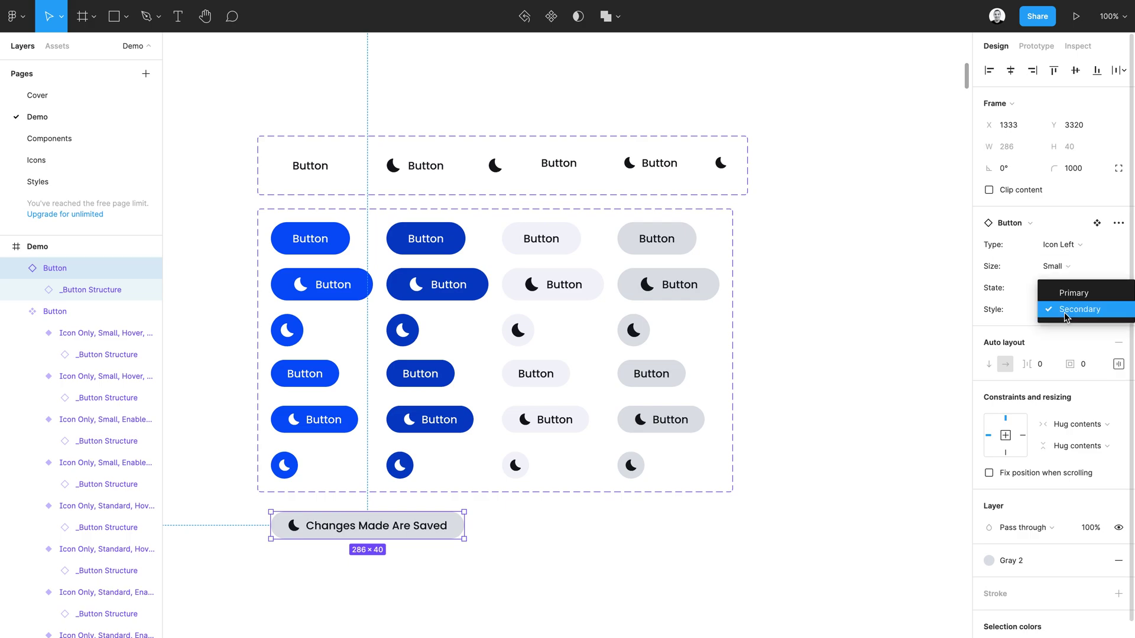
{"action": "left_click", "coordinate": [1070, 299]}
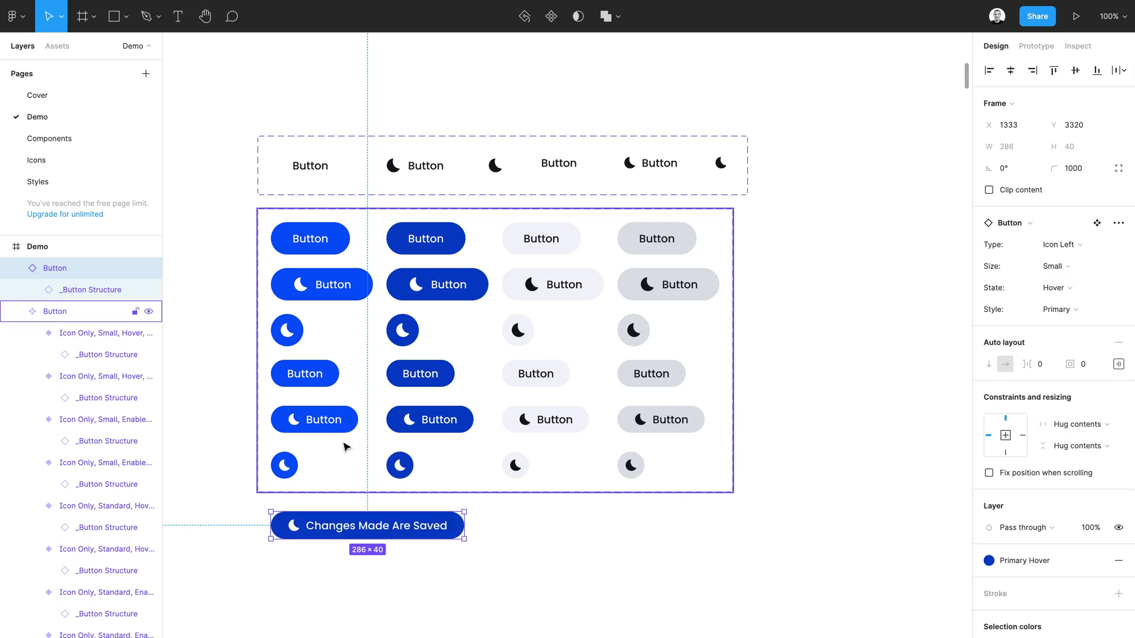
Swap the moon icon in the "Changes Made Are Saved" button instance for the Profile icon
{"action": "left_click", "coordinate": [315, 527], "text": "ctrl"}
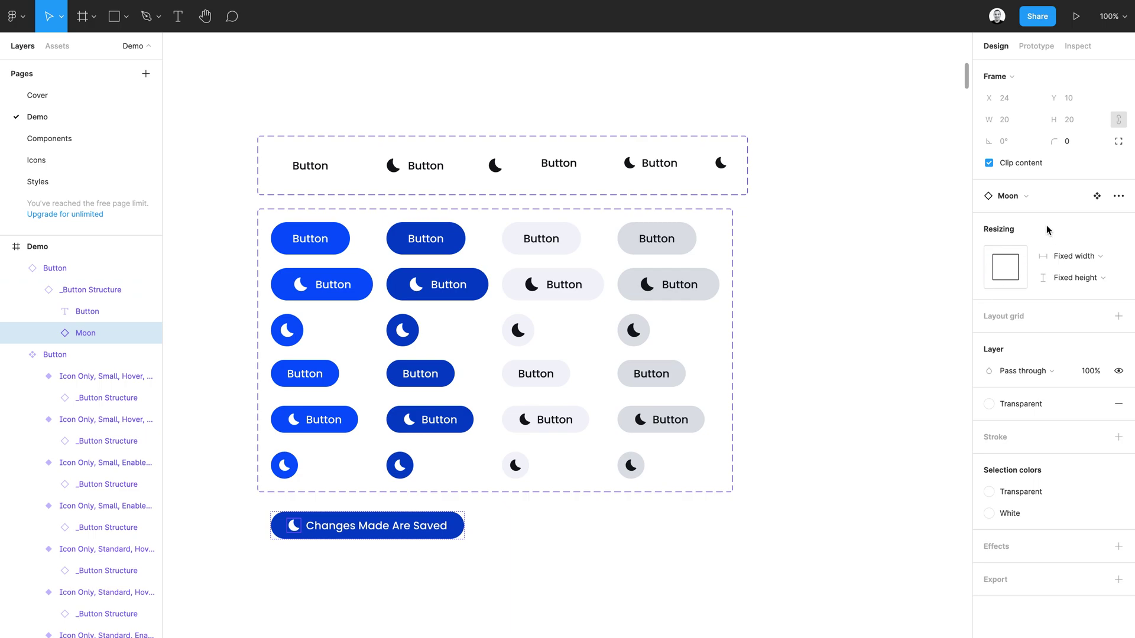
{"action": "left_click", "coordinate": [1027, 202]}
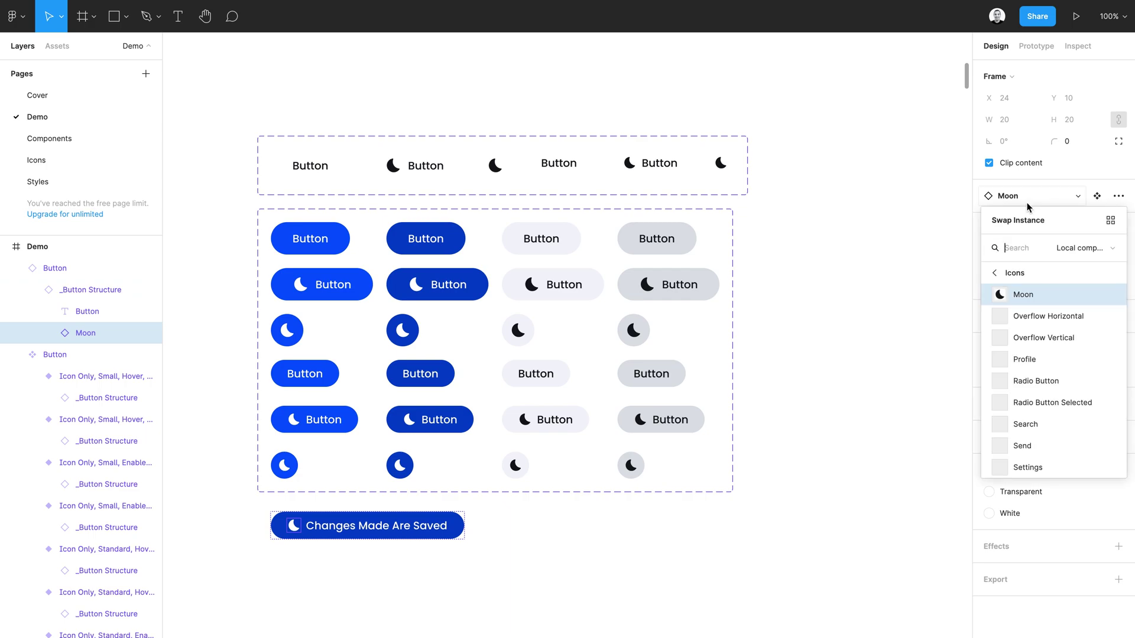
{"action": "left_click", "coordinate": [1020, 359]}
{"action": "left_click", "coordinate": [503, 543]}
Set the Type of the button instance with the Profile icon to Icon Only
{"action": "left_click", "coordinate": [460, 532]}
{"action": "left_click", "coordinate": [1073, 249]}
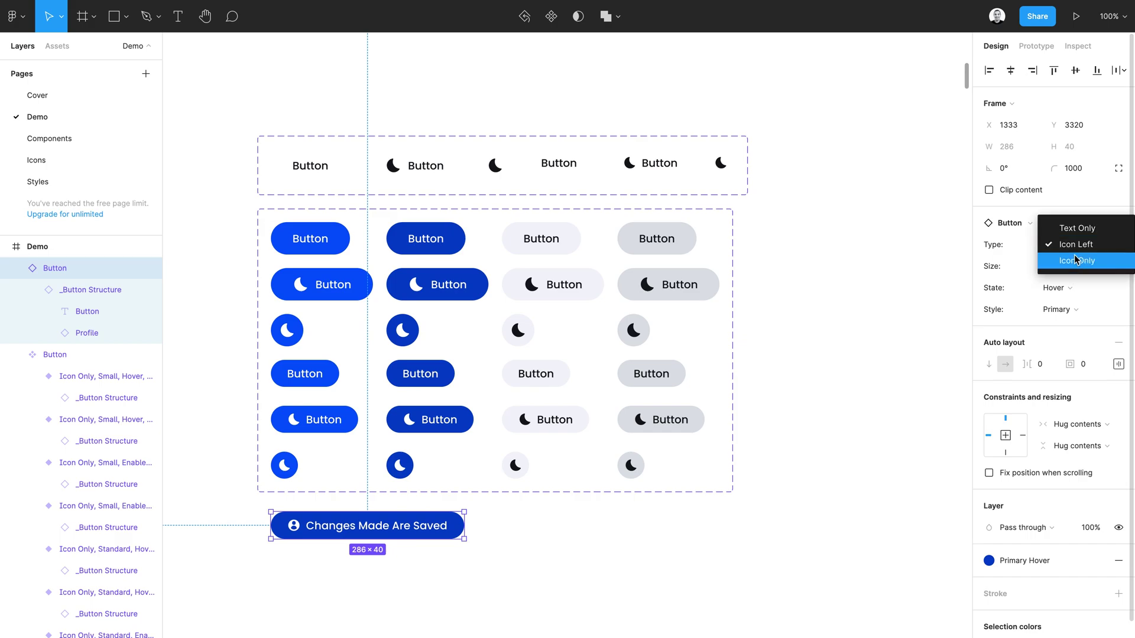
{"action": "left_click", "coordinate": [1077, 260]}
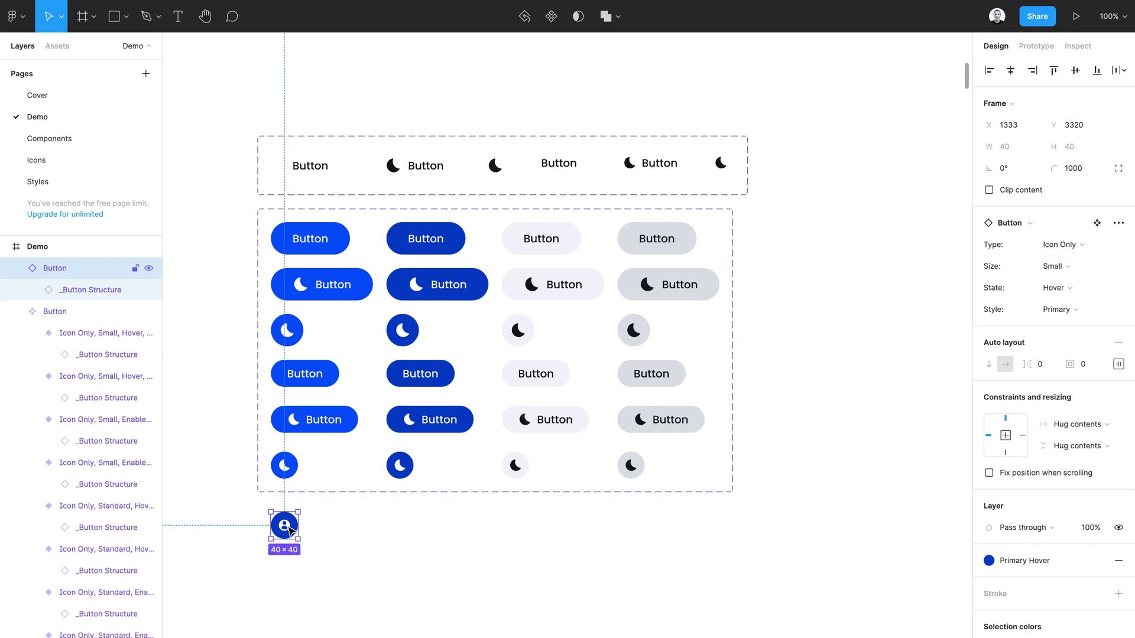
{"action": "left_click", "coordinate": [349, 529]}
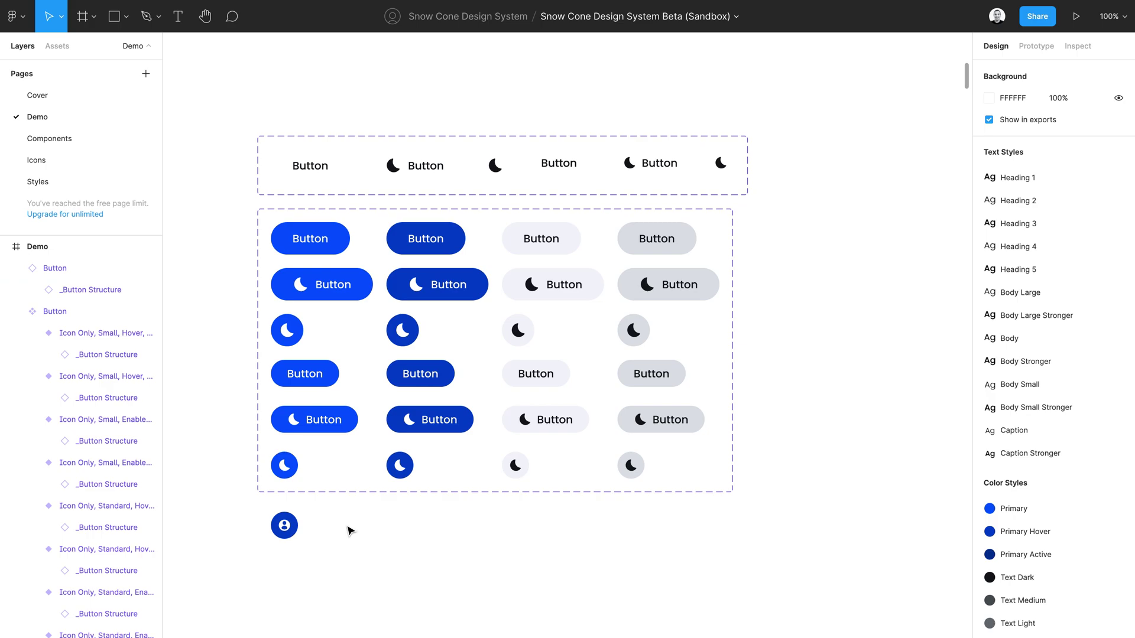
Reset all overrides on the Icon Only button instance to restore its default label and icon
{"action": "left_click", "coordinate": [286, 530]}
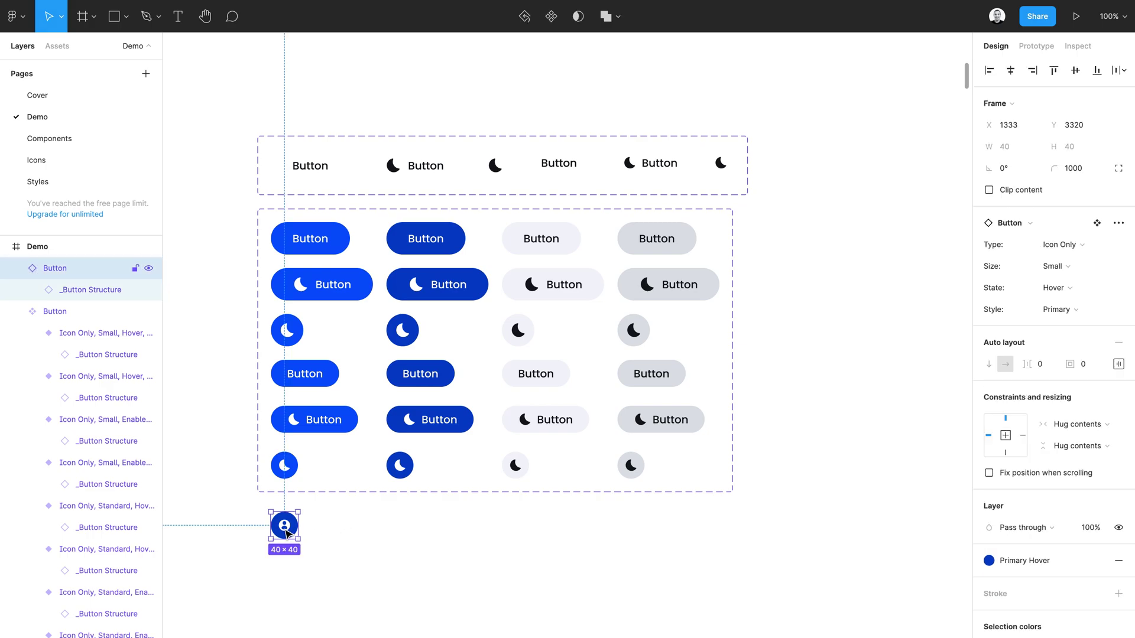
{"action": "left_click", "coordinate": [1118, 222]}
{"action": "left_click", "coordinate": [1052, 303]}
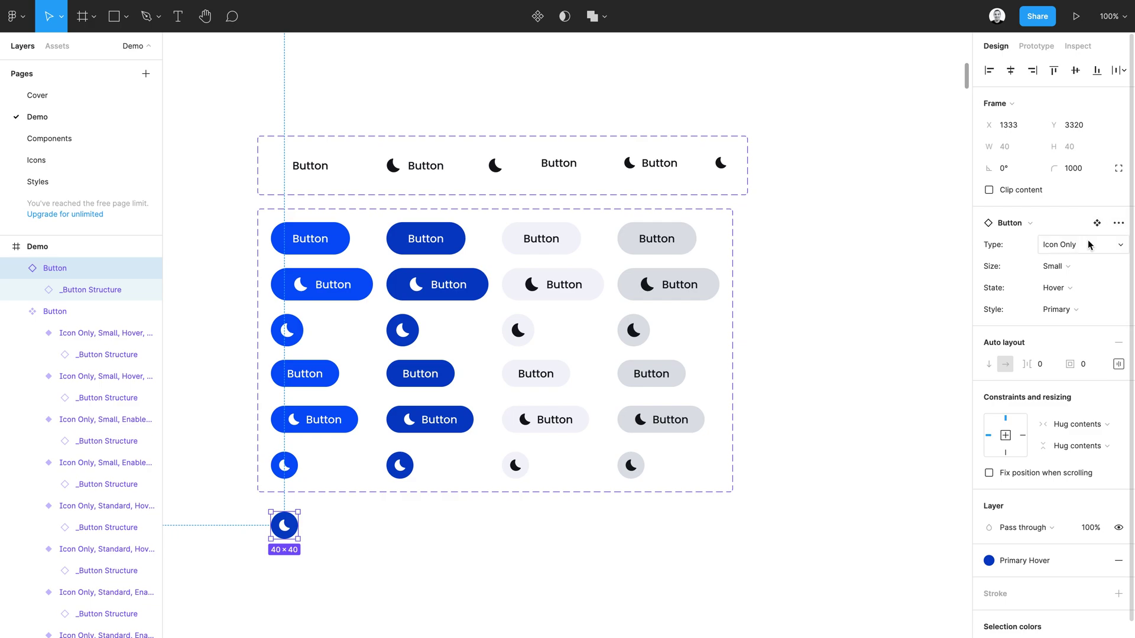
Set the button instance's Type to Text Only and its State to Enabled
{"action": "left_click", "coordinate": [1070, 245]}
{"action": "left_click", "coordinate": [1082, 214]}
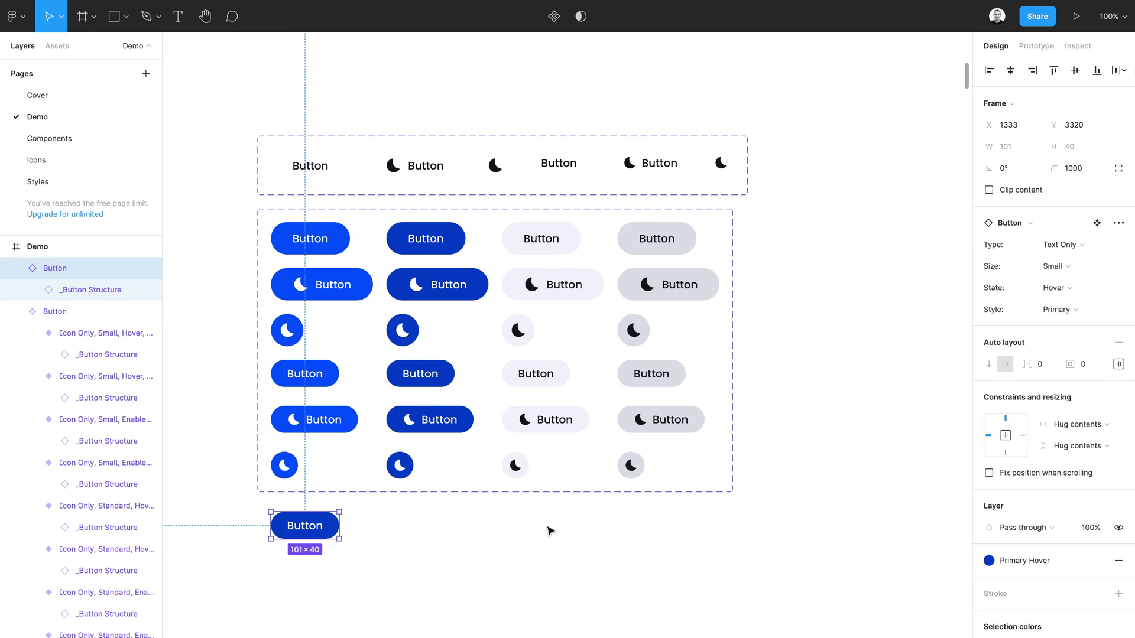
{"action": "left_click", "coordinate": [510, 533]}
{"action": "left_click", "coordinate": [298, 526]}
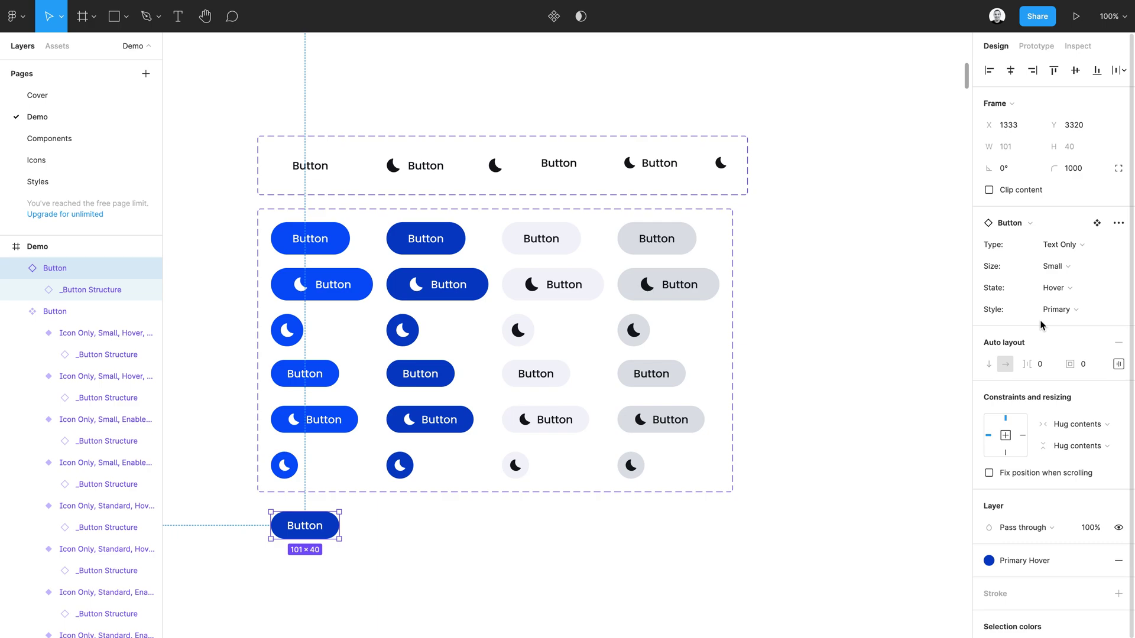
{"action": "left_click", "coordinate": [1053, 288]}
{"action": "left_click", "coordinate": [1070, 275]}
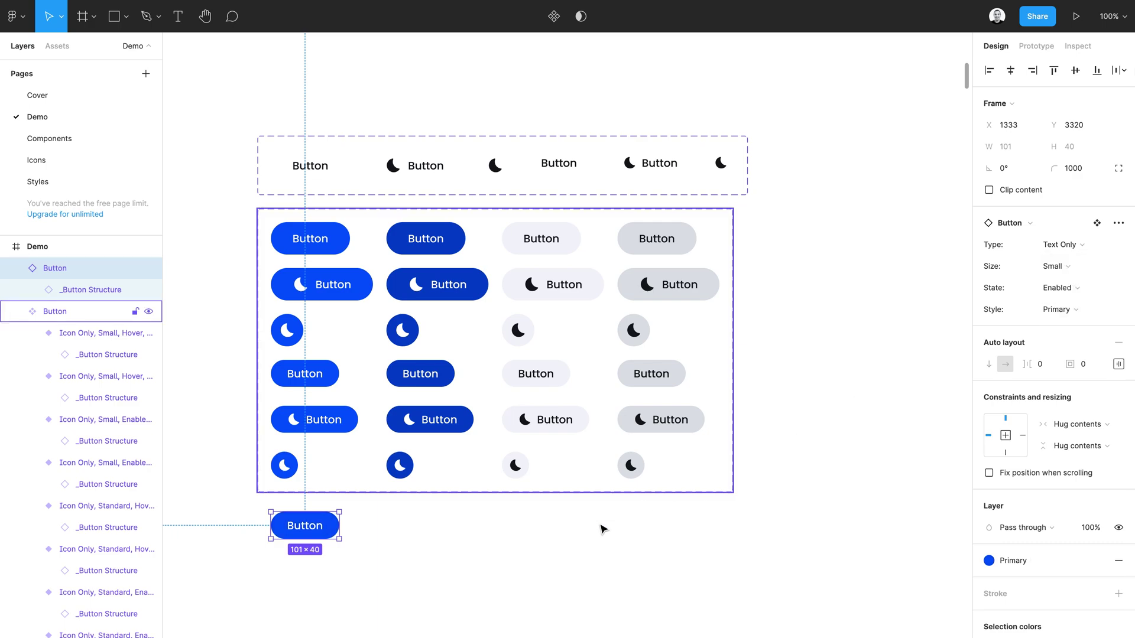
Move the button instance straight down to about Y 3383, farther below the Button component set
{"action": "left_click", "coordinate": [439, 585]}
{"action": "left_click_drag", "start_coordinate": [324, 538], "coordinate": [326, 585]}
{"action": "scroll", "coordinate": [324, 580], "scroll_direction": "down", "scroll_amount": 5}
{"action": "scroll", "coordinate": [324, 579], "scroll_direction": "left", "scroll_amount": 1}
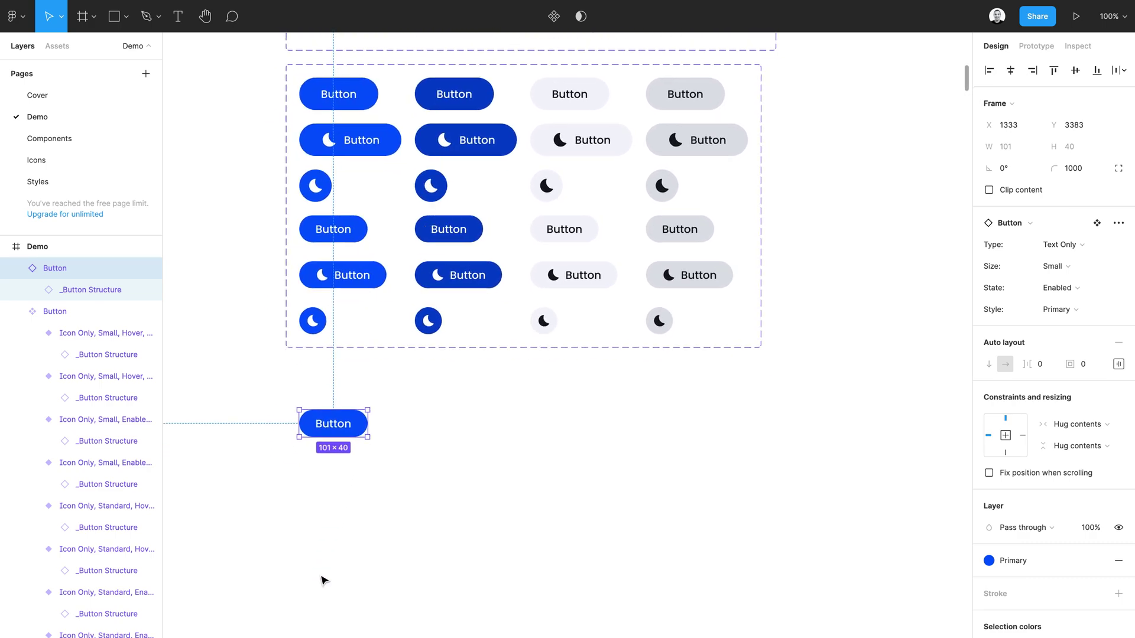
{"action": "scroll", "coordinate": [324, 579], "scroll_direction": "down", "scroll_amount": 2}
{"action": "scroll", "coordinate": [325, 580], "scroll_direction": "right", "scroll_amount": 1}
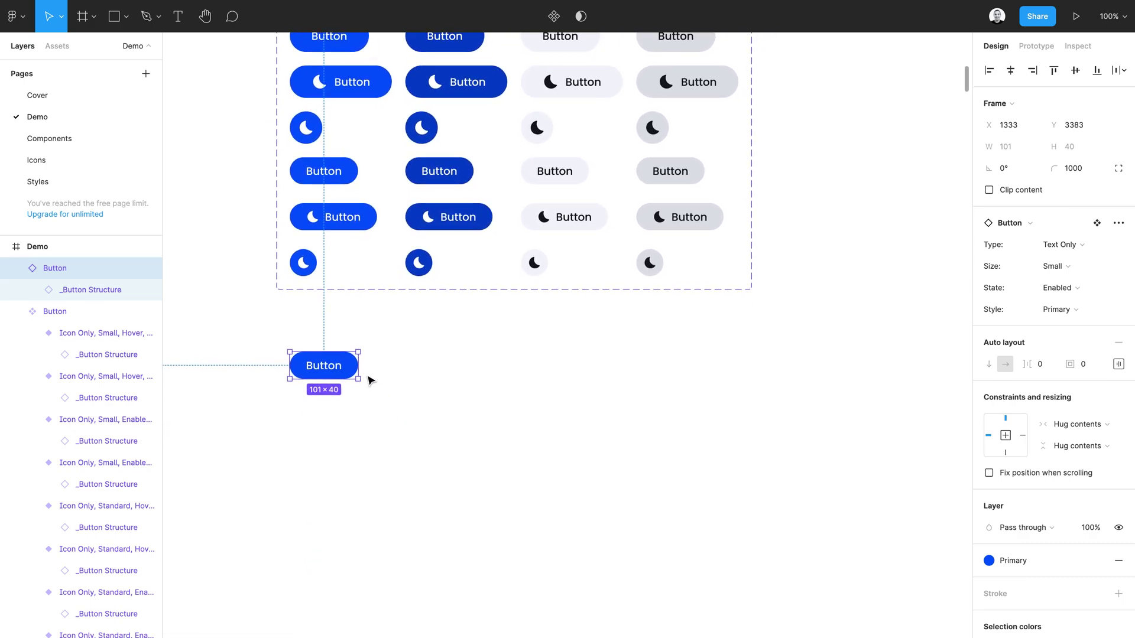
Place a copy of the button instance to its right in the same row, with a 20 px gap
{"action": "left_click_drag", "start_coordinate": [337, 367], "coordinate": [419, 380]}
{"action": "left_click", "coordinate": [339, 368]}
{"action": "left_click", "coordinate": [385, 368]}
Wrap both button instances in a horizontal auto layout frame with 20 px spacing
{"action": "left_click", "coordinate": [331, 367]}
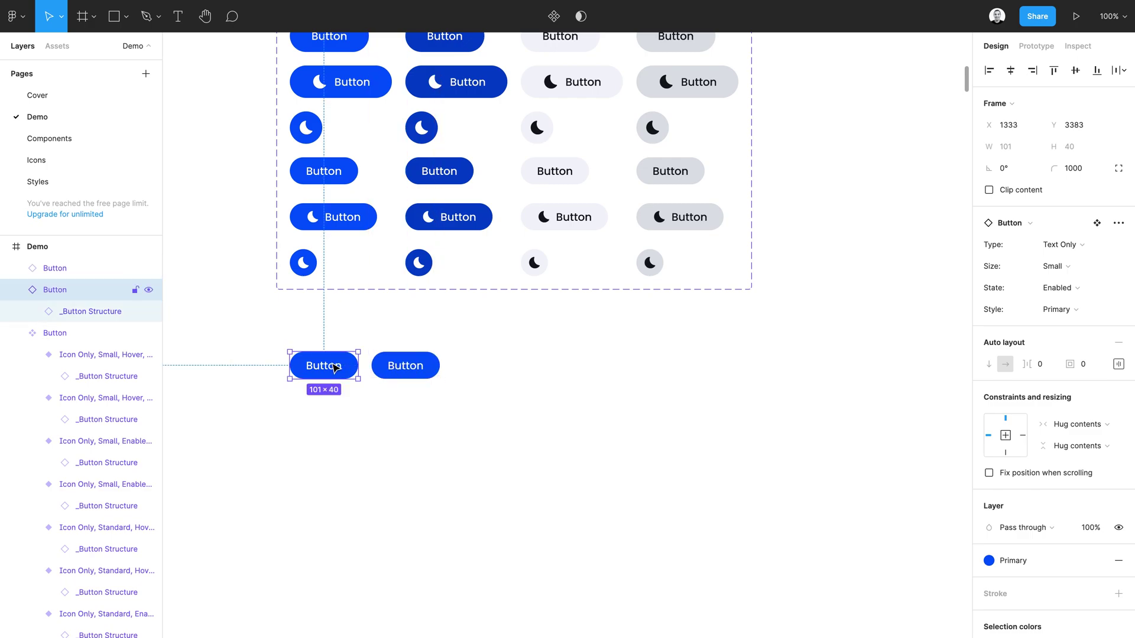
{"action": "left_click", "coordinate": [407, 365], "text": "shift"}
{"action": "key", "text": "shift+a"}
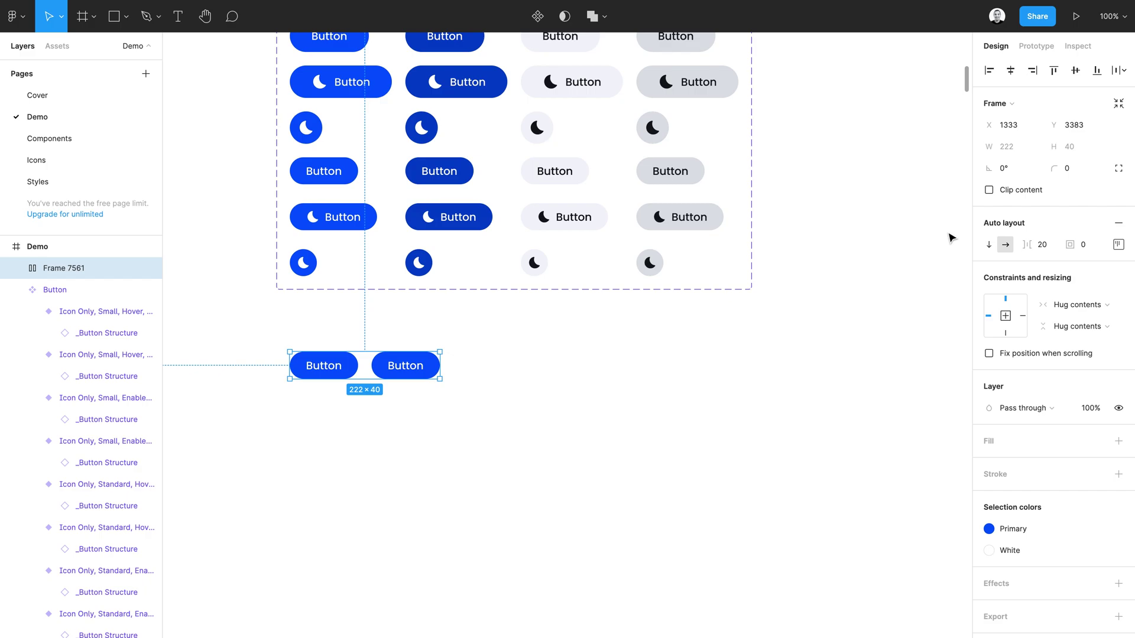
{"action": "key", "text": "ctrl+z"}
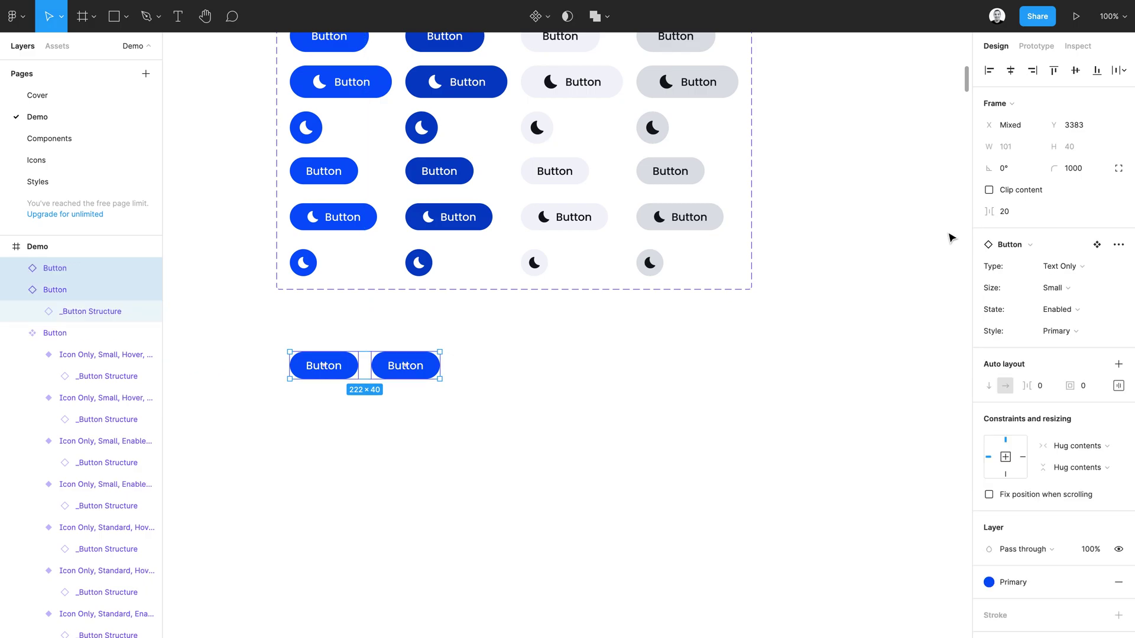
{"action": "left_click", "coordinate": [1117, 365]}
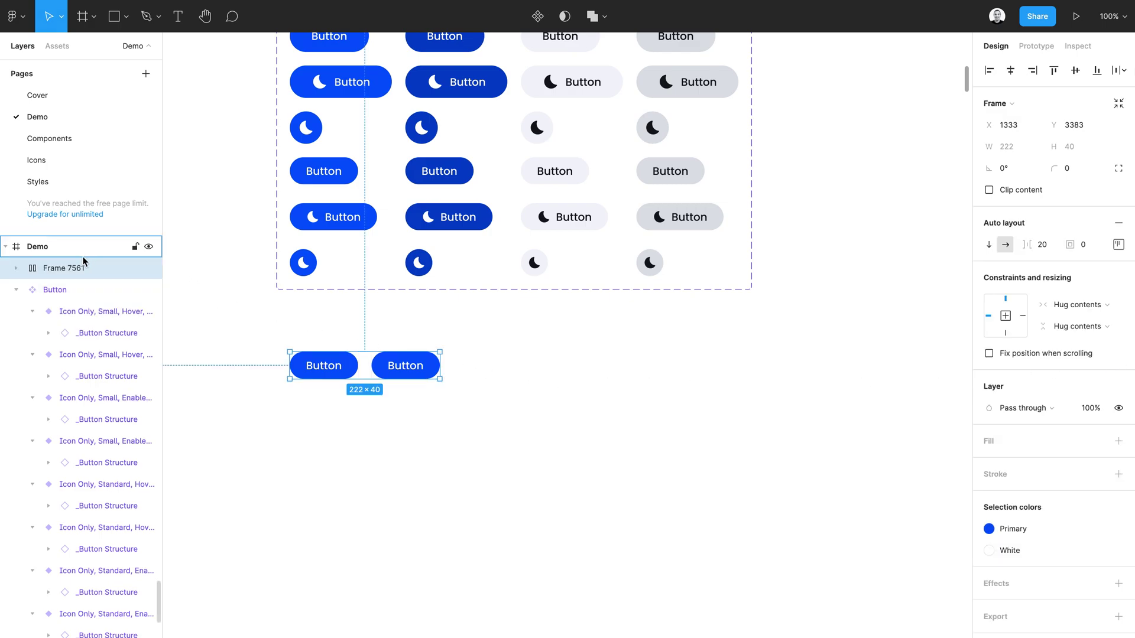
Rename the auto layout frame holding the two buttons as "Button Group"
{"action": "left_click", "coordinate": [13, 271]}
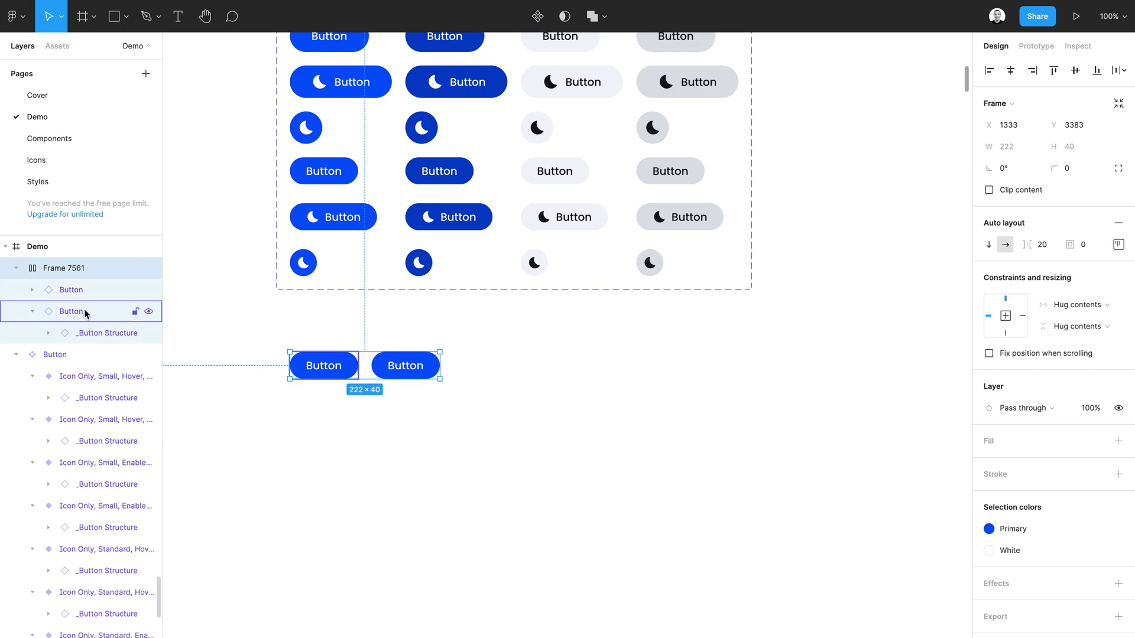
{"action": "left_click", "coordinate": [34, 310]}
{"action": "double_click", "coordinate": [77, 274]}
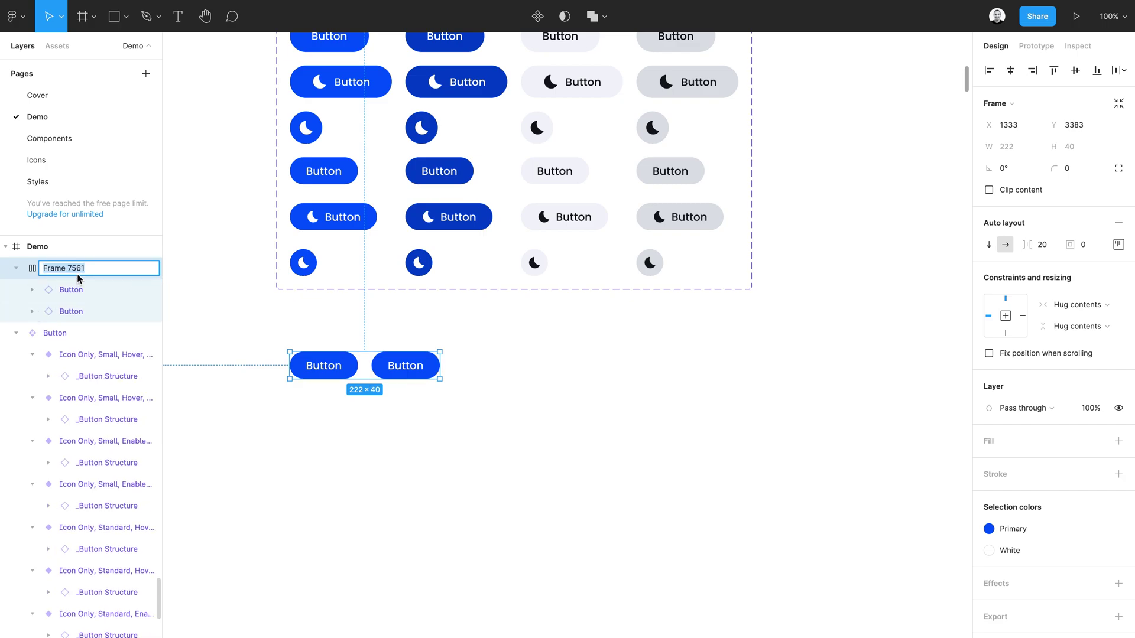
{"action": "type", "text": "Button Group"}
{"action": "key", "text": "Return"}
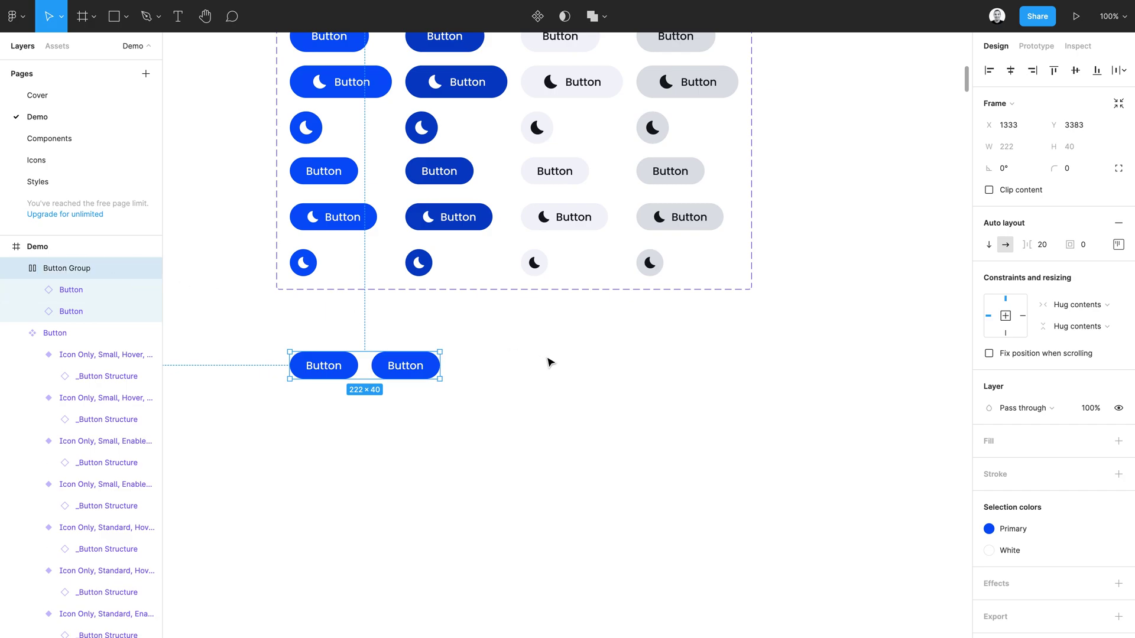
Turn the Button Group frame into a component
{"action": "key", "text": "alt"}
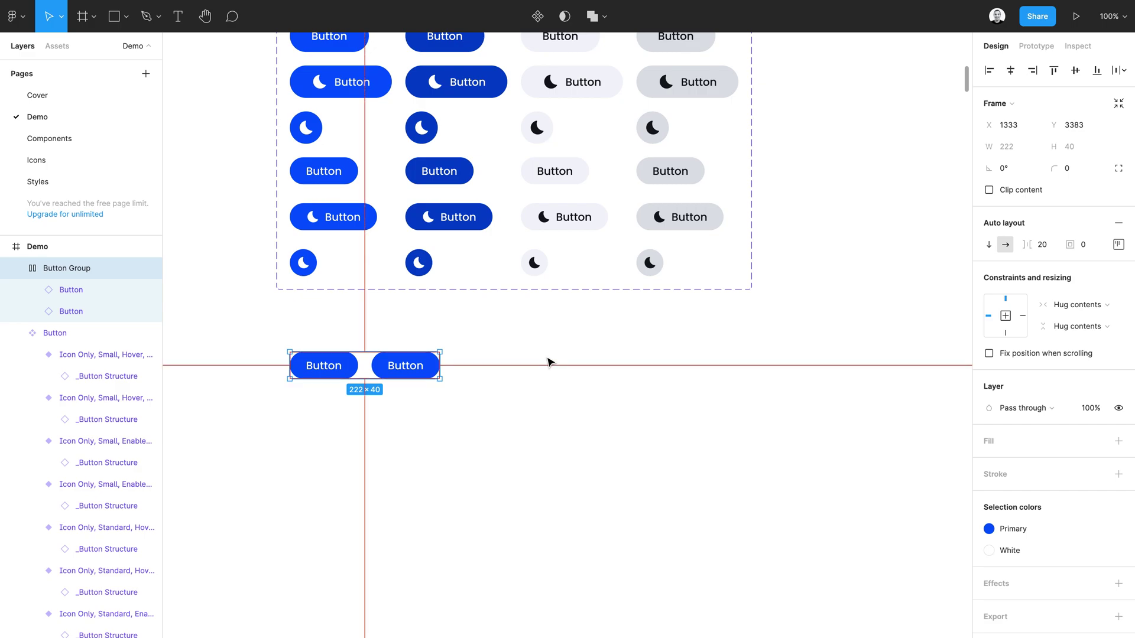
{"action": "key", "text": "ctrl+alt+k"}
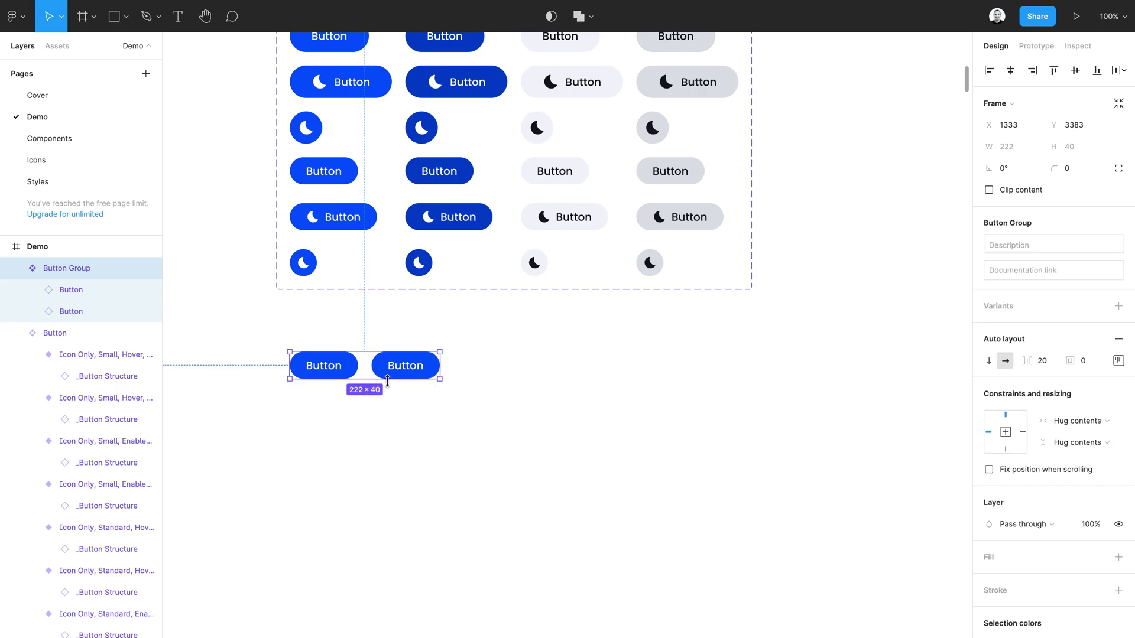
{"action": "key", "text": "ctrl+z"}
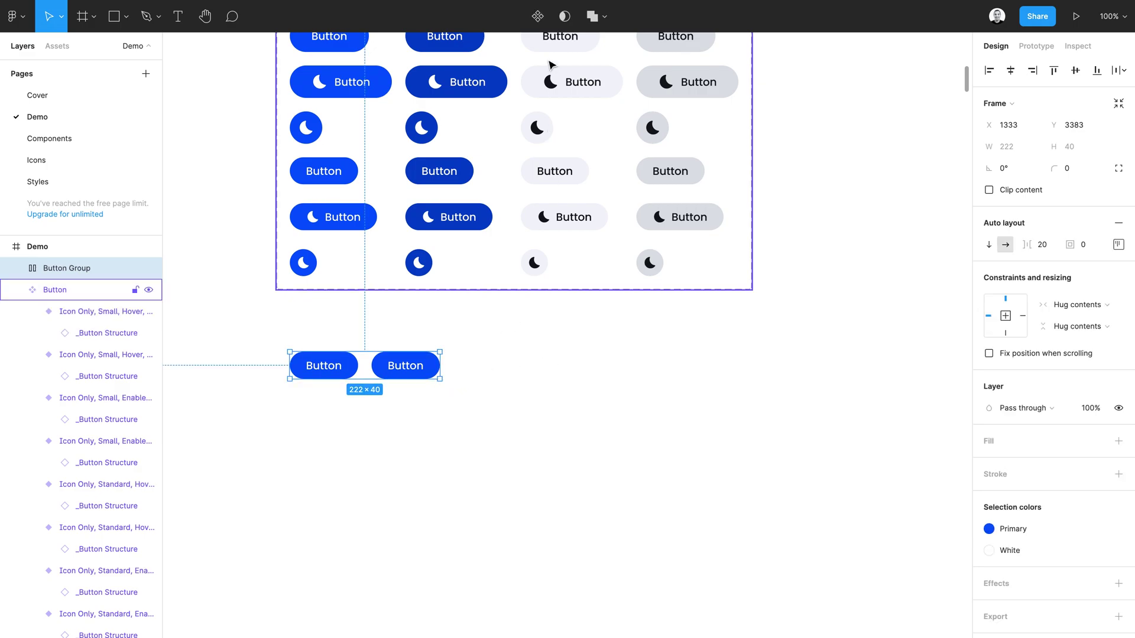
{"action": "left_click", "coordinate": [538, 18]}
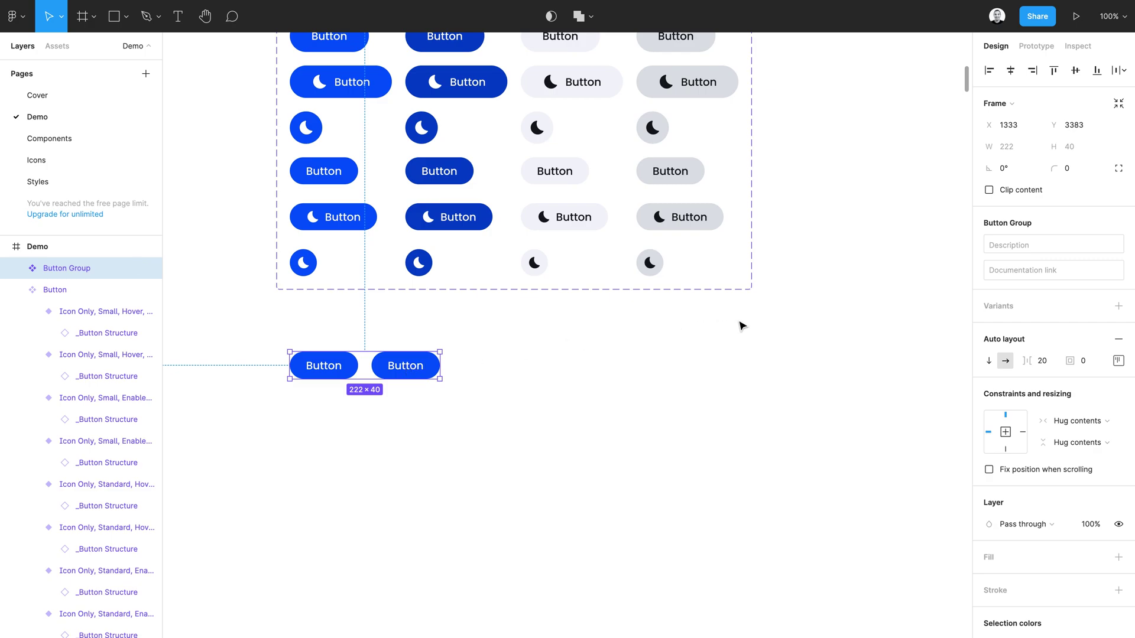
Add a second variant to the Button Group component and rename the set's variant property as "Direction"
{"action": "left_click", "coordinate": [1118, 307]}
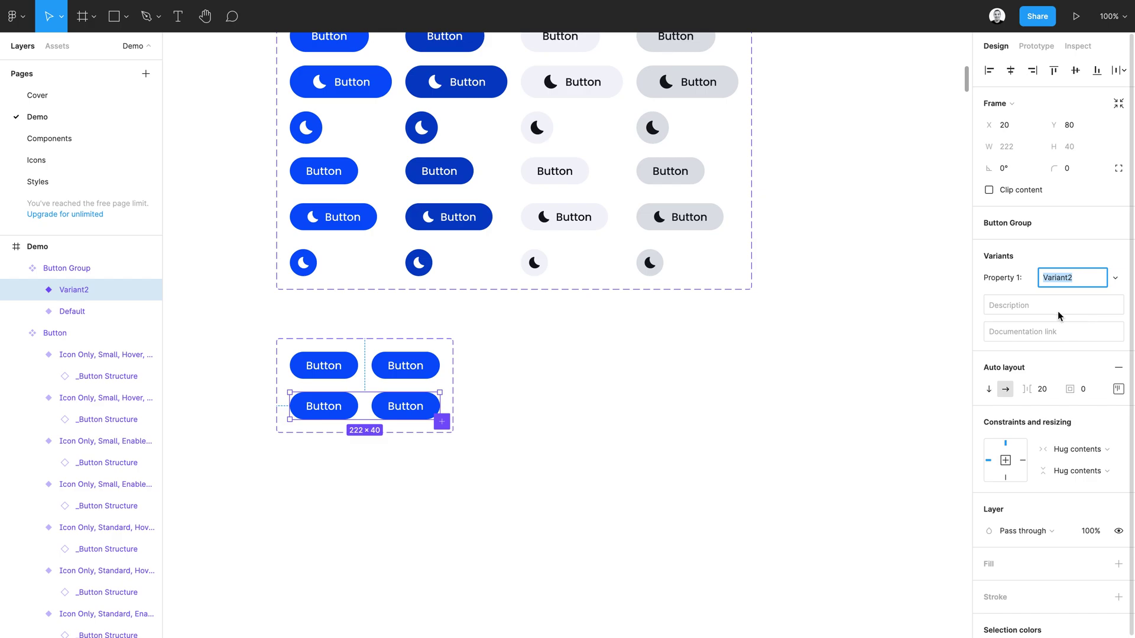
{"action": "left_click", "coordinate": [446, 349]}
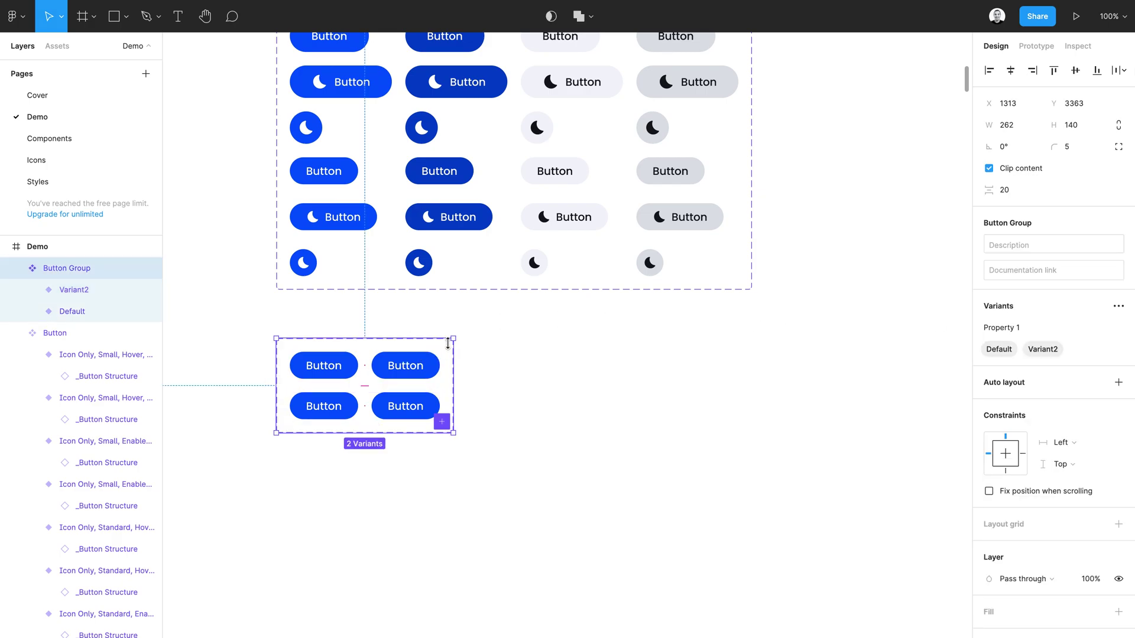
{"action": "left_click", "coordinate": [1029, 328]}
{"action": "key", "text": "ctrl+a"}
{"action": "type", "text": "Direction"}
{"action": "key", "text": "Return"}
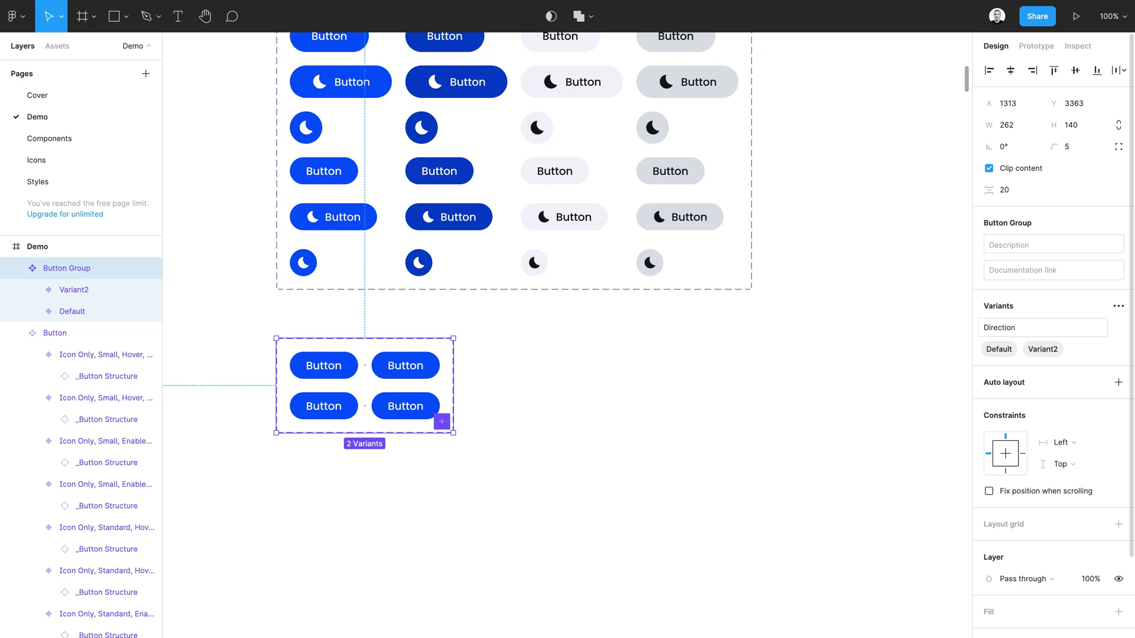
Set the Direction value of the upper, default Button Group variant to "Horizontal"
{"action": "left_click", "coordinate": [402, 368]}
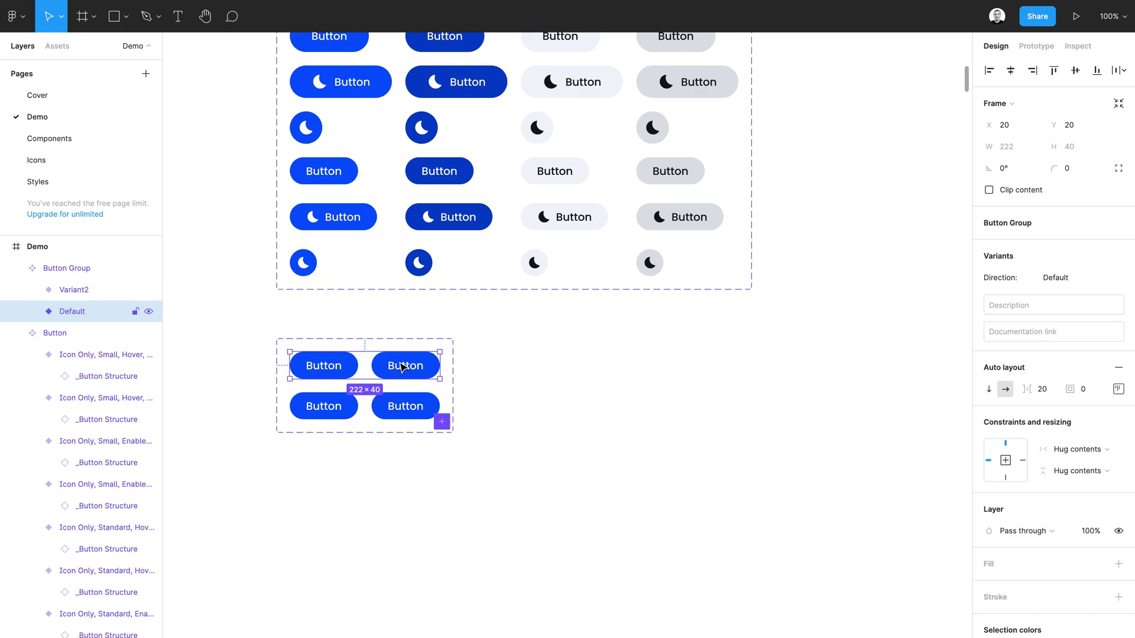
{"action": "left_click", "coordinate": [1060, 282]}
{"action": "type", "text": "Horizontal"}
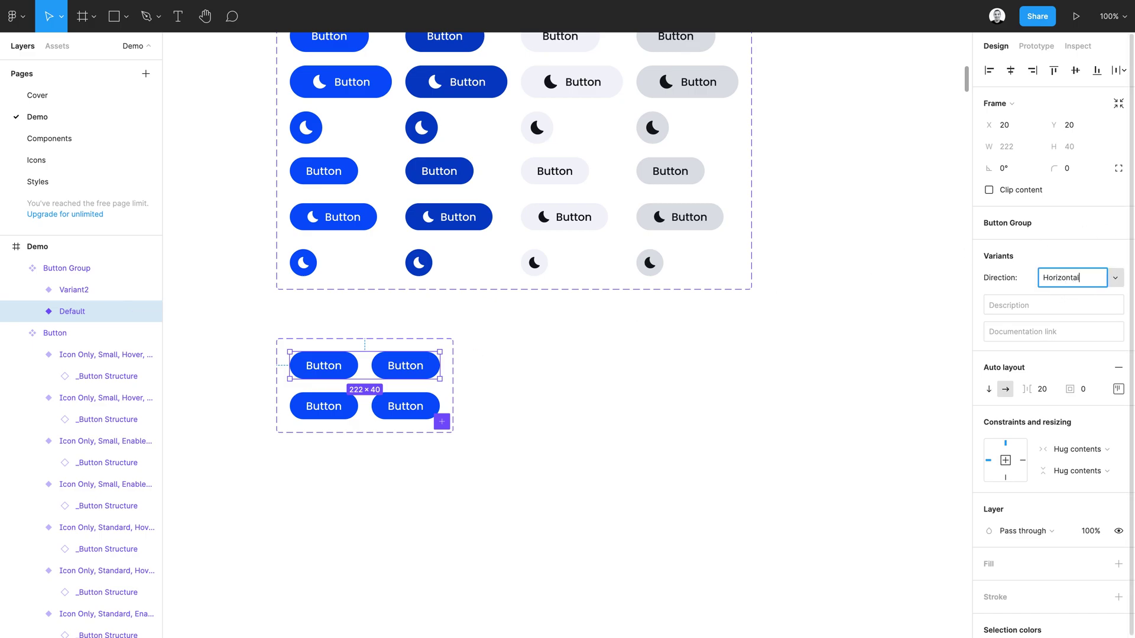
Stack the second Button Group variant's buttons with vertical auto layout and set its Direction value to "Vertical"
{"action": "left_click", "coordinate": [421, 415]}
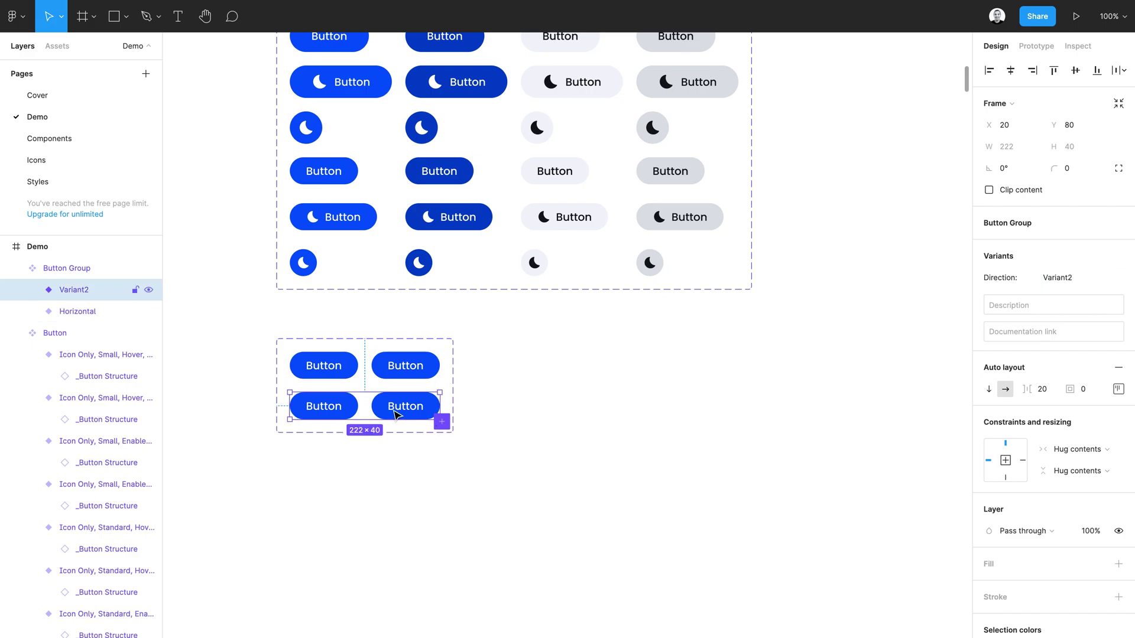
{"action": "left_click", "coordinate": [989, 390]}
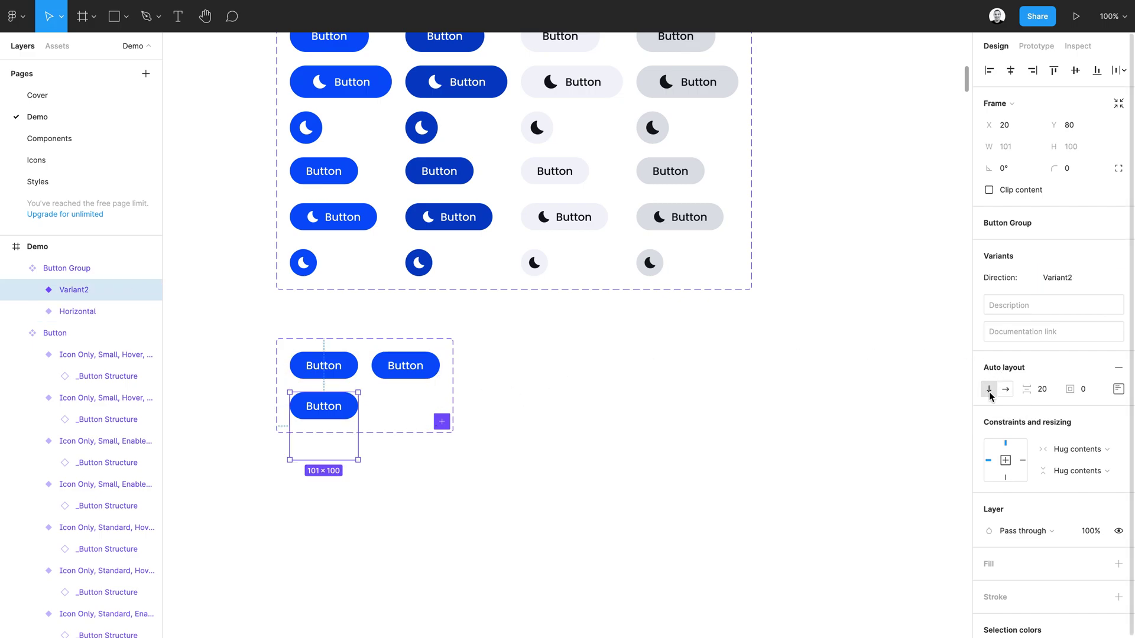
{"action": "left_click", "coordinate": [1059, 277]}
{"action": "type", "text": "Vertical"}
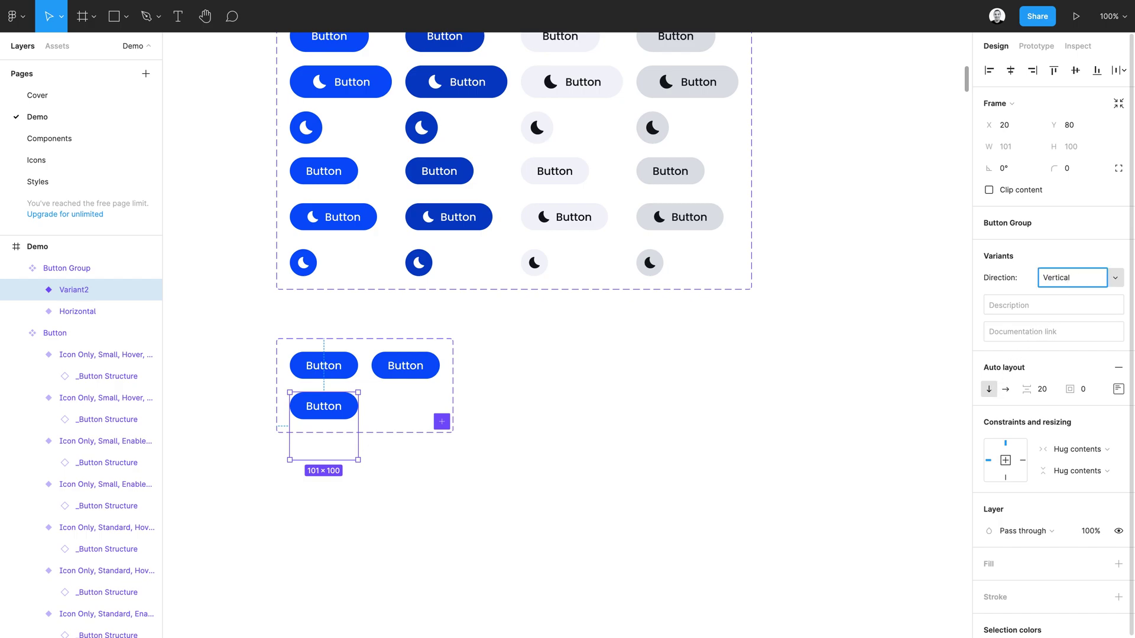
{"action": "key", "text": "Return"}
Apply vertical auto layout to the Button Group component set with 20 px padding on all sides
{"action": "left_click", "coordinate": [434, 393]}
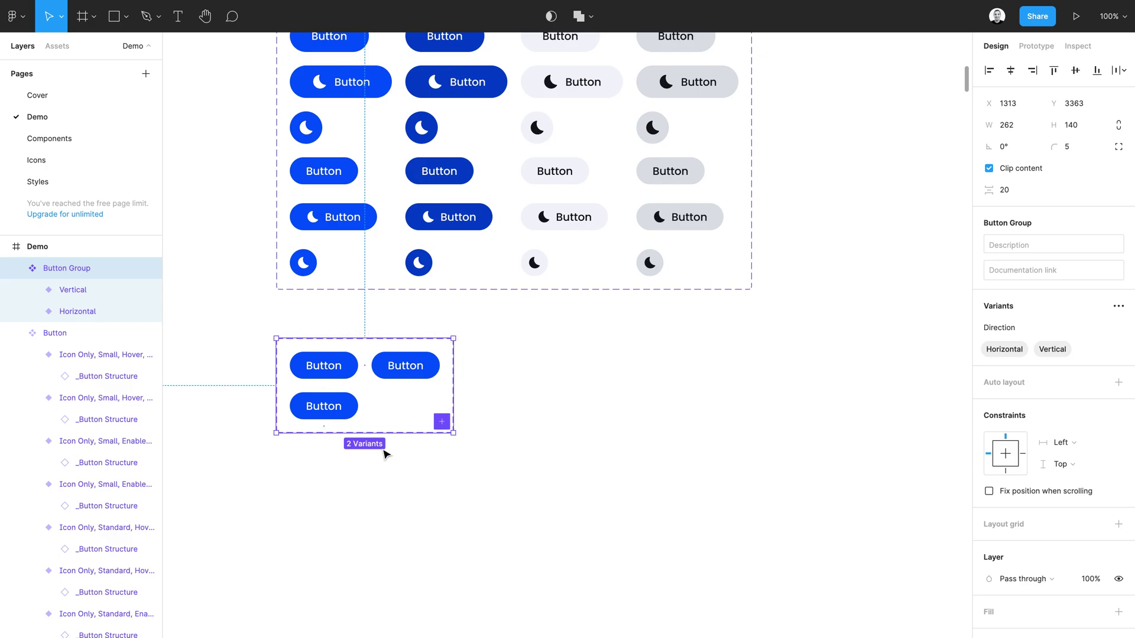
{"action": "left_click", "coordinate": [1027, 388]}
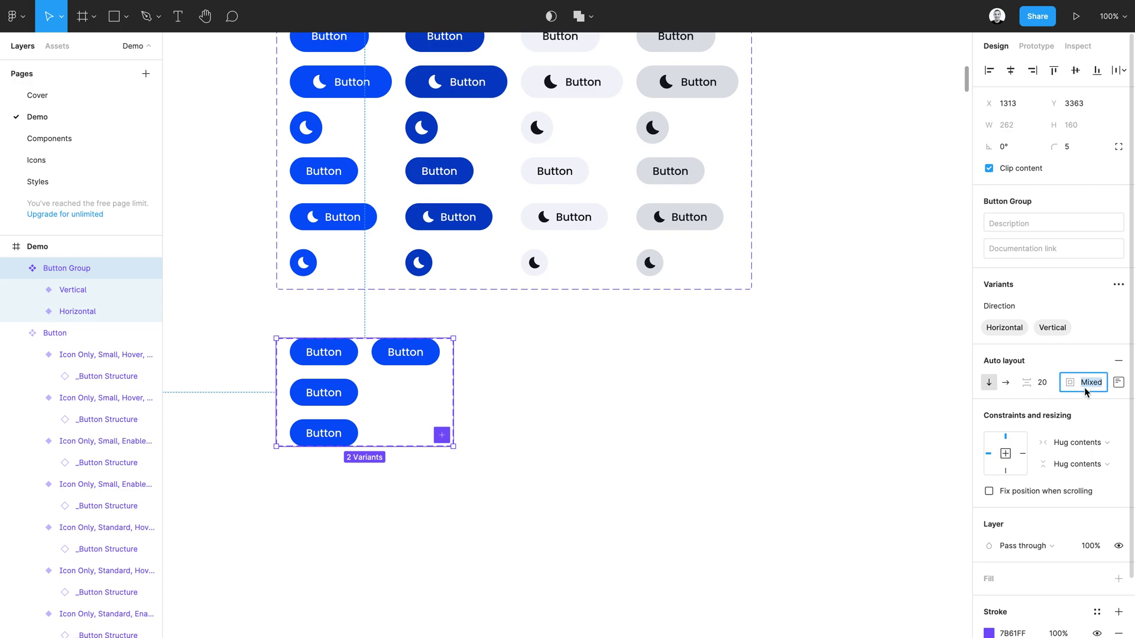
{"action": "type", "text": "20"}
{"action": "key", "text": "Return"}
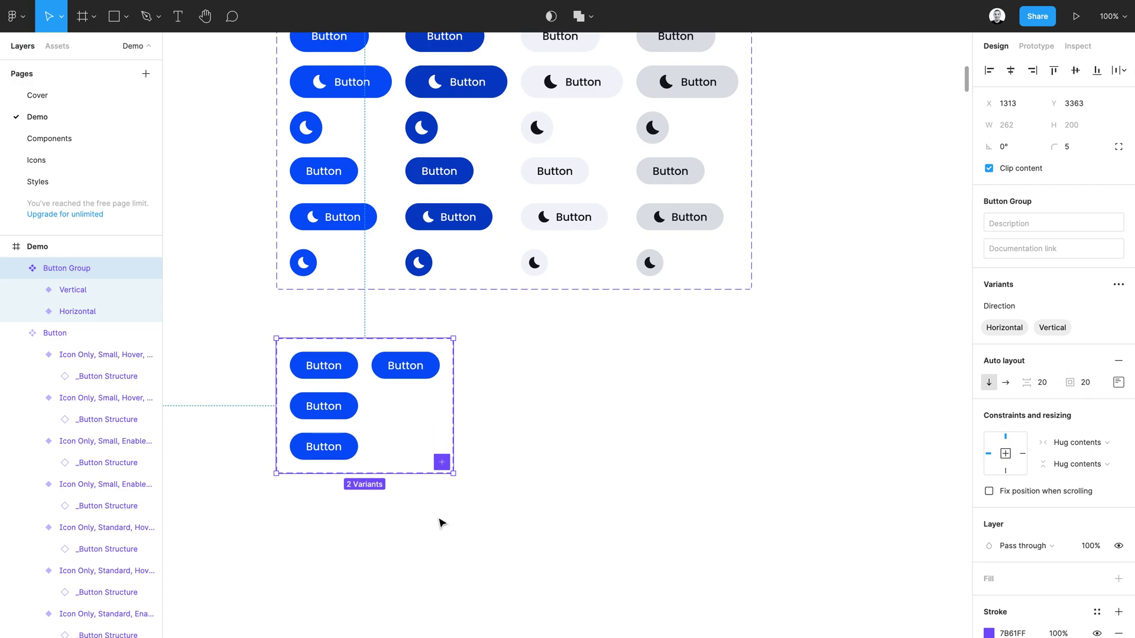
Try duplicating the Horizontal variant inside the Button Group set, and undo the duplicates
{"action": "left_click", "coordinate": [342, 366]}
{"action": "key", "text": "ctrl+d"}
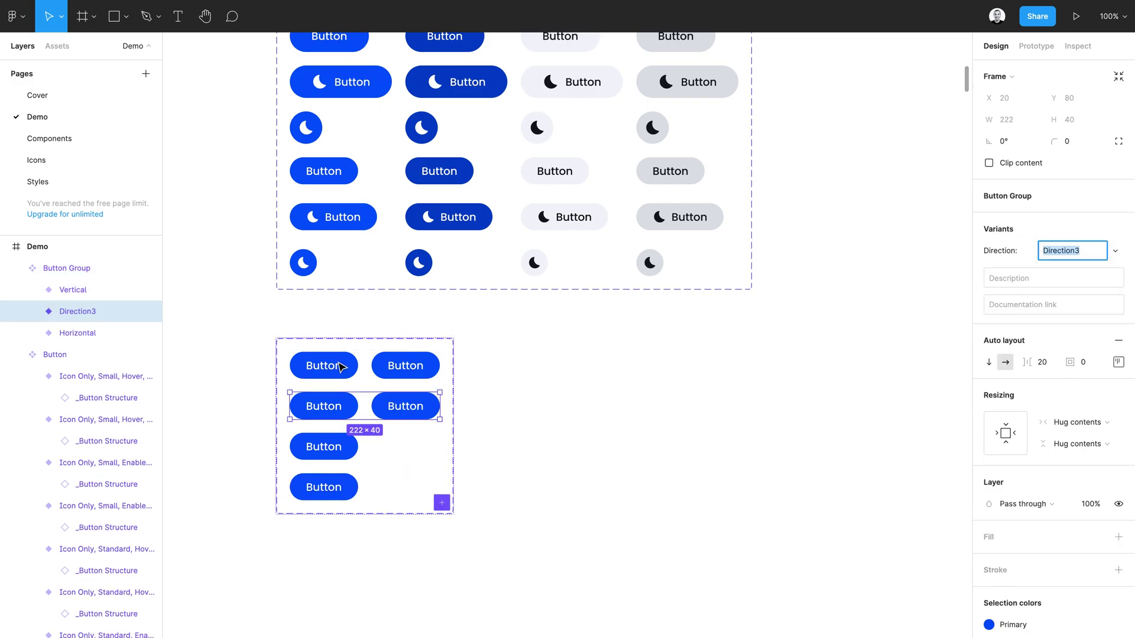
{"action": "key", "text": "ctrl+d"}
{"action": "key", "text": "ctrl+d"}
{"action": "key", "text": "ctrl+z"}
{"action": "key", "text": "ctrl+z"}
{"action": "key", "text": "ctrl+z"}
{"action": "left_click", "coordinate": [476, 437]}
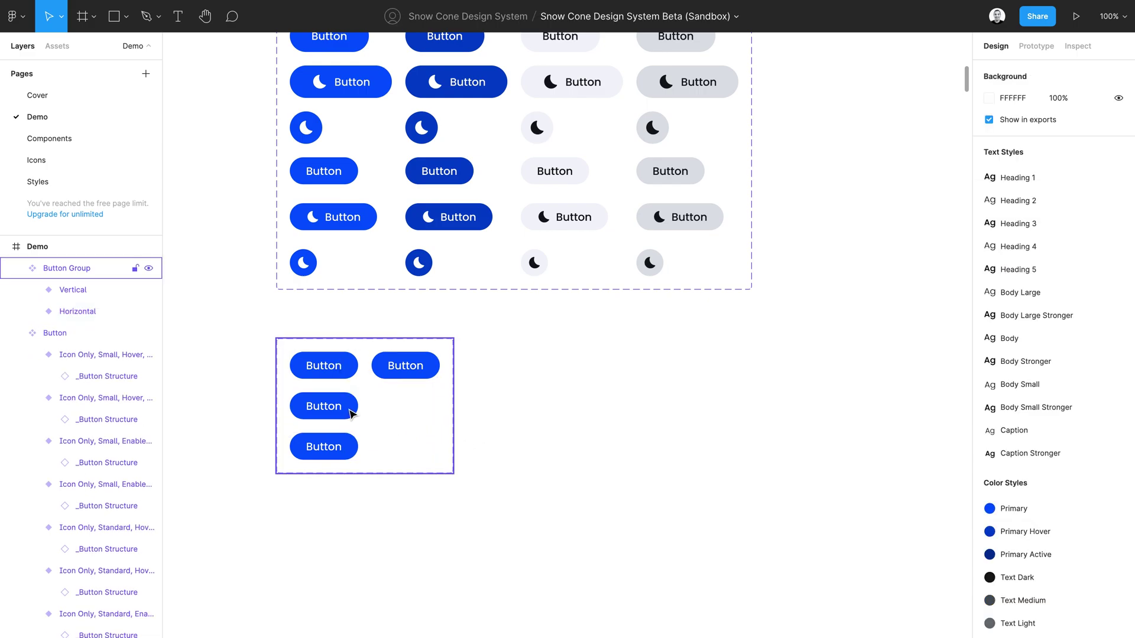
Place an instance of the Horizontal Button Group variant on the empty canvas beside the component set
{"action": "left_click", "coordinate": [353, 376]}
{"action": "left_click_drag", "start_coordinate": [354, 376], "coordinate": [580, 400]}
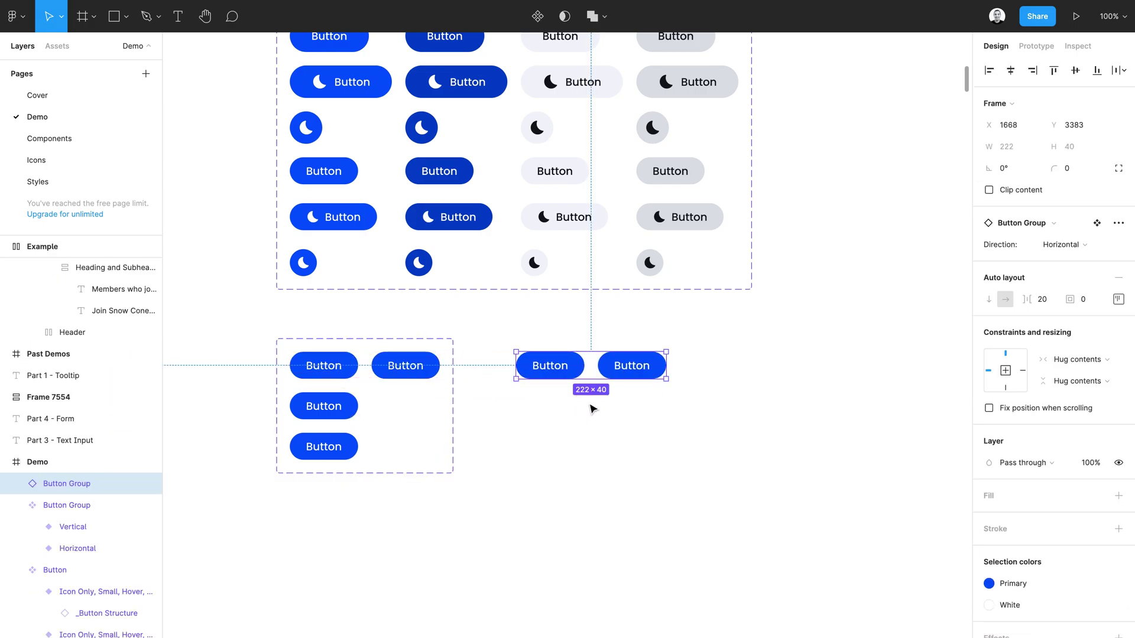
{"action": "left_click", "coordinate": [656, 393]}
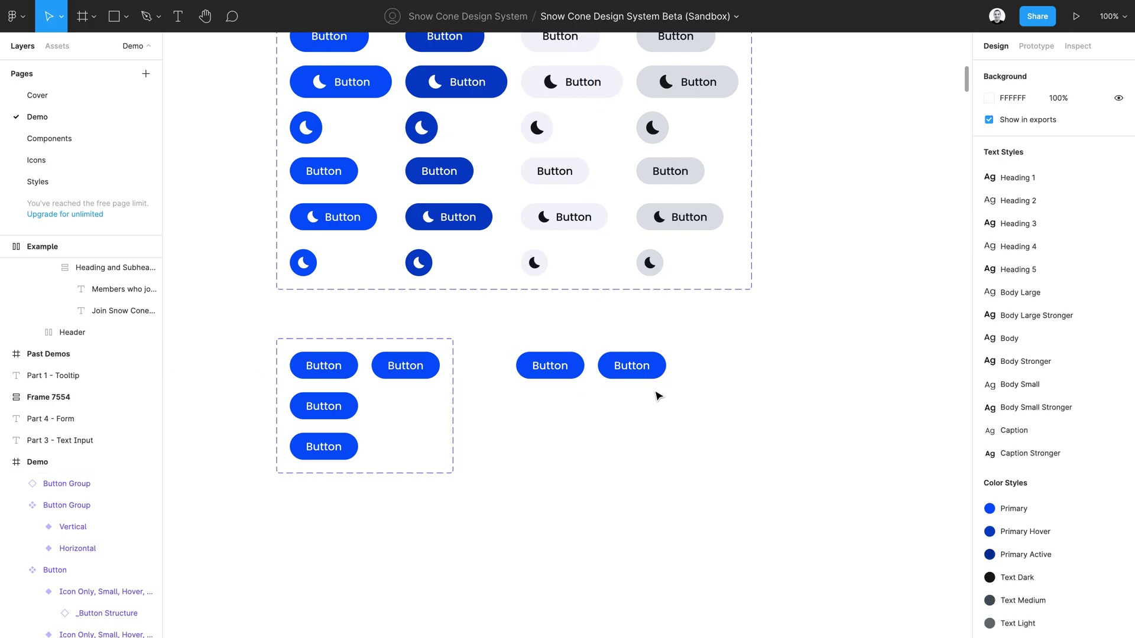
Switch the Button Group instance's Direction to Vertical and widen the instance to about 226 px
{"action": "left_click", "coordinate": [615, 365]}
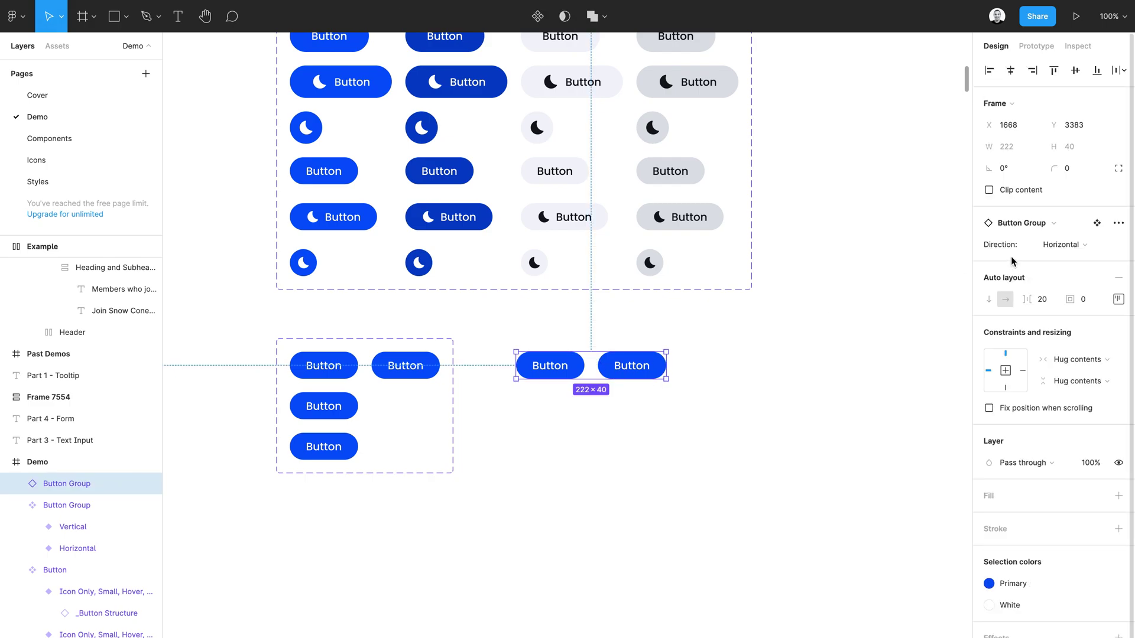
{"action": "left_click", "coordinate": [1077, 246]}
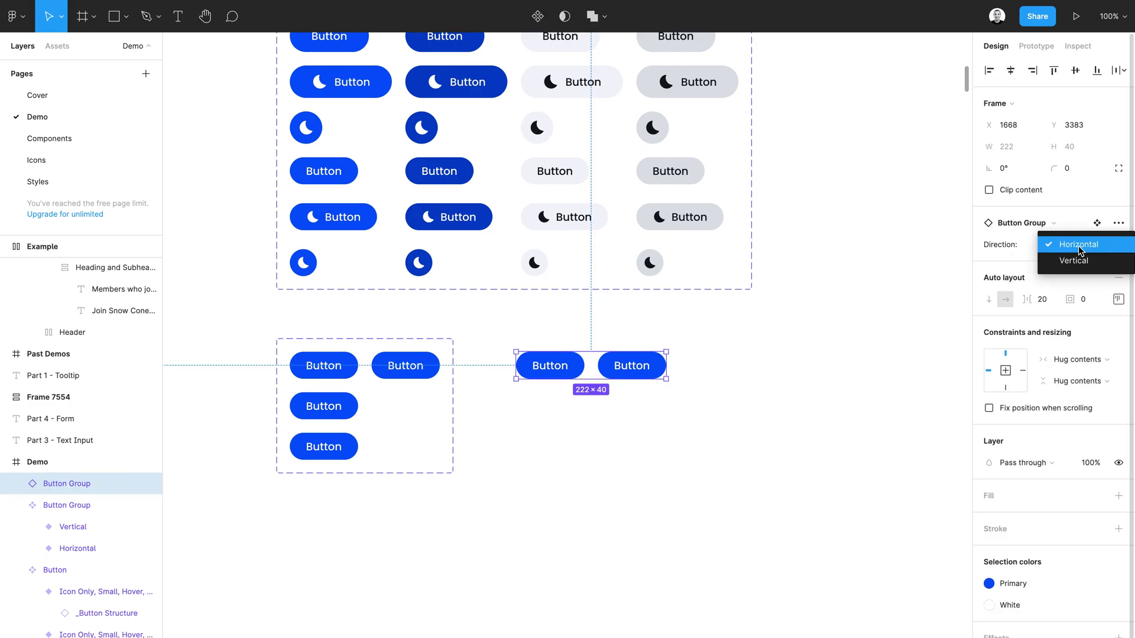
{"action": "left_click", "coordinate": [1078, 258]}
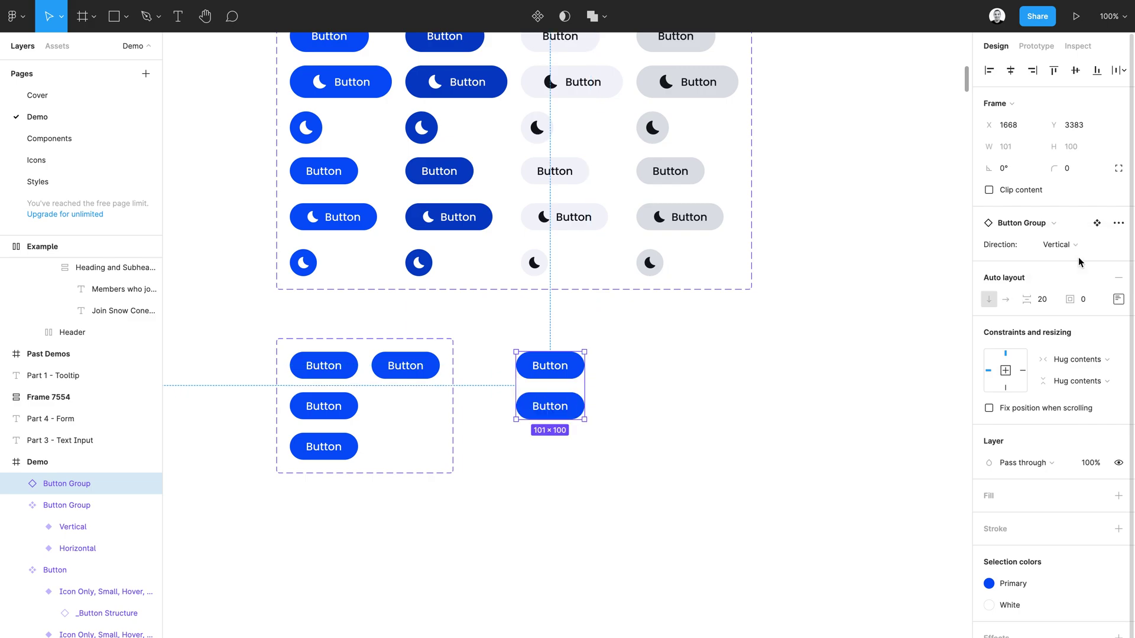
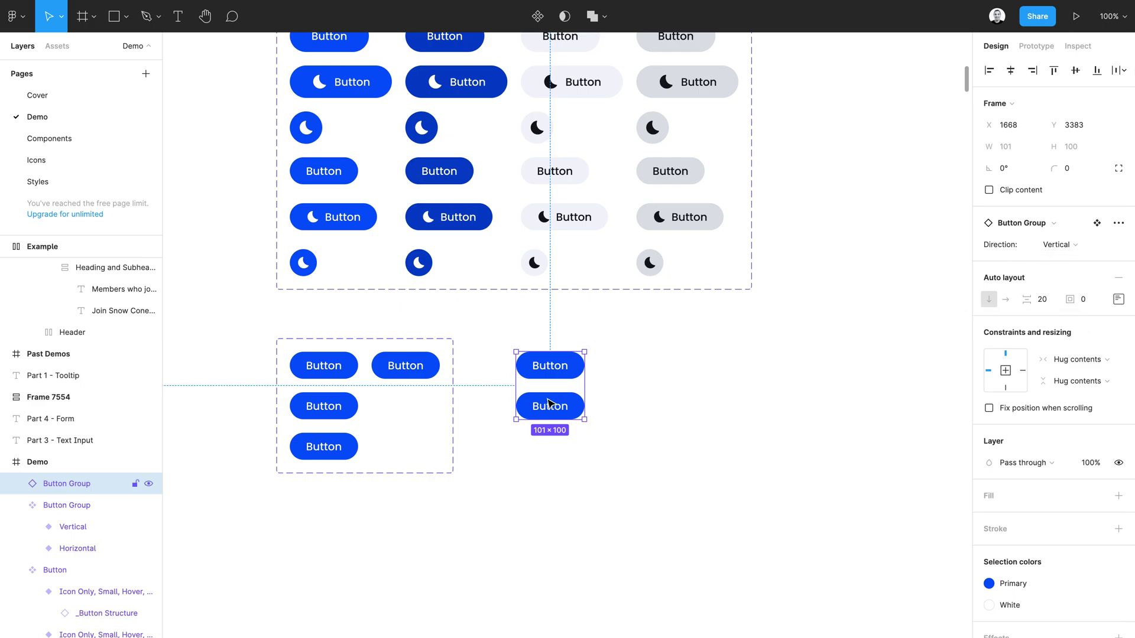
{"action": "left_click_drag", "start_coordinate": [583, 385], "coordinate": [668, 394]}
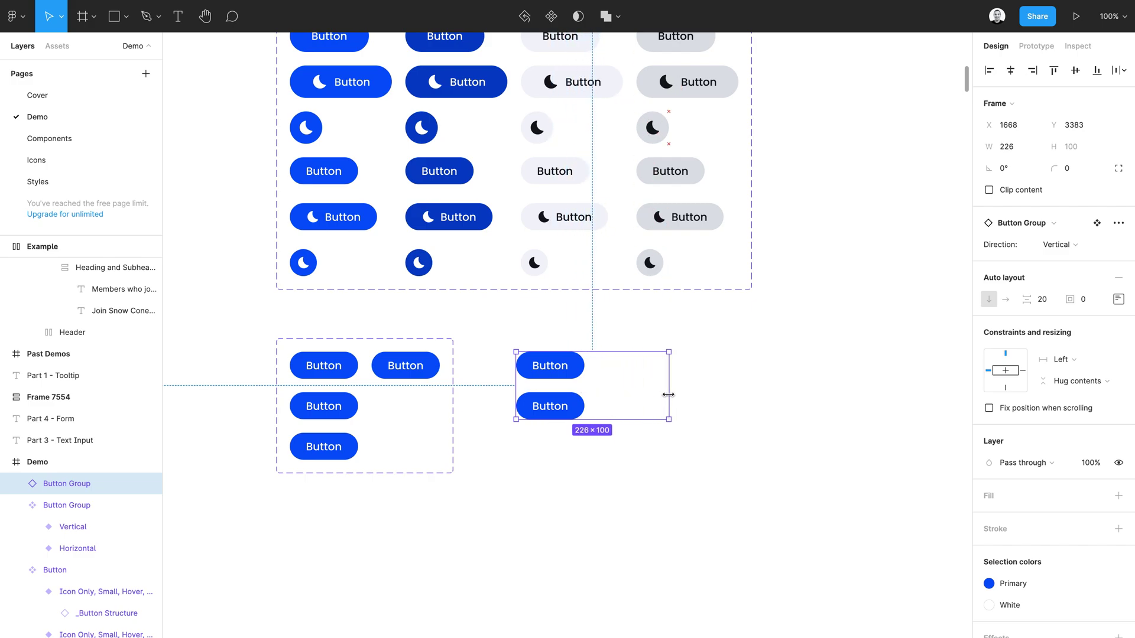
Set the horizontal resizing of both buttons in the Vertical Button Group variant to Fill container
{"action": "left_click", "coordinate": [342, 412]}
{"action": "left_click", "coordinate": [342, 411]}
{"action": "left_click", "coordinate": [340, 448], "text": "shift"}
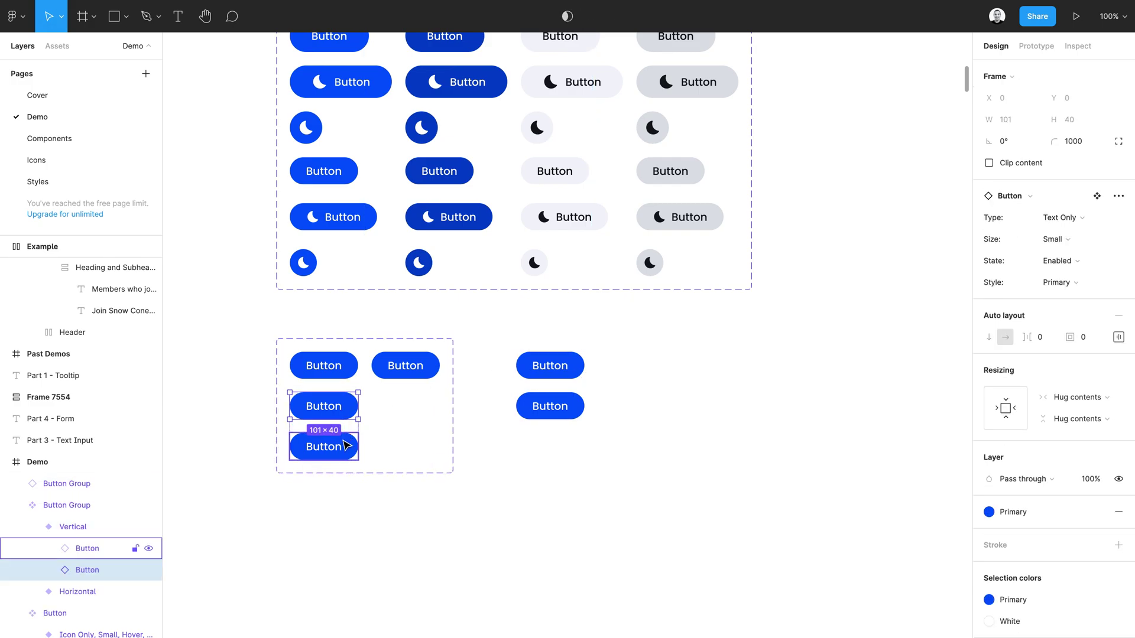
{"action": "mouse_move", "coordinate": [1018, 414]}
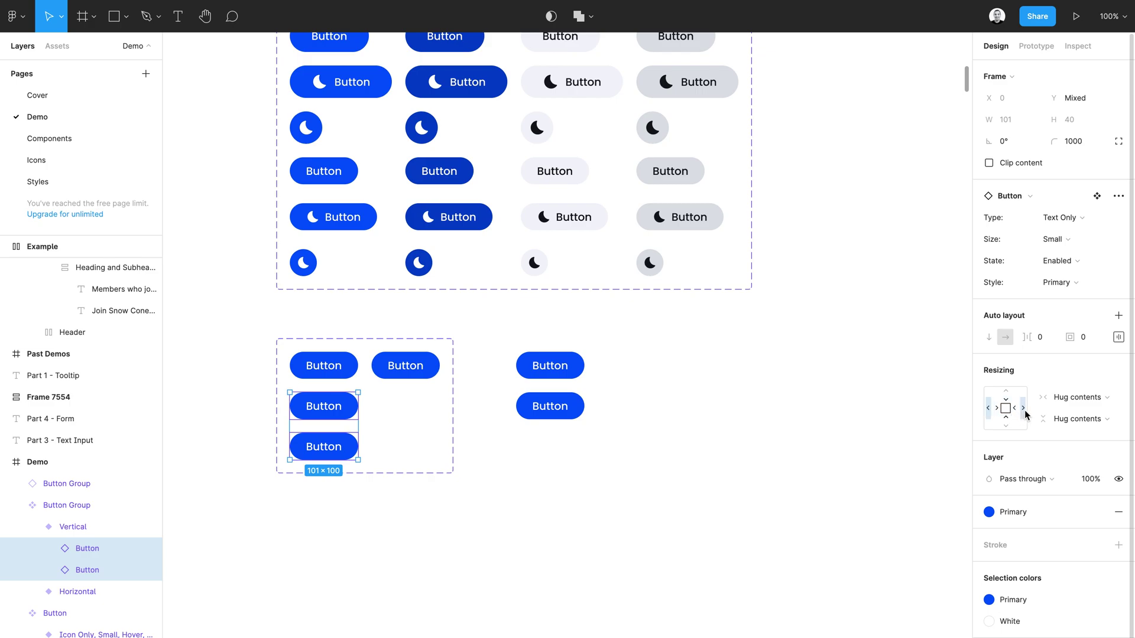
{"action": "left_click", "coordinate": [1055, 397]}
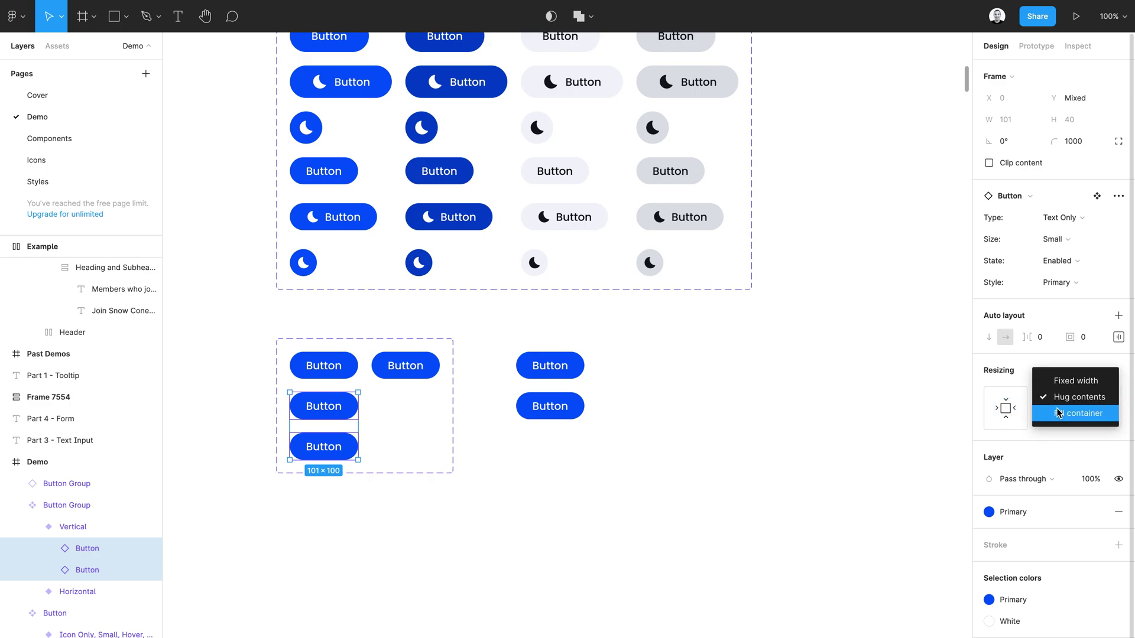
{"action": "left_click", "coordinate": [1055, 413]}
{"action": "left_click", "coordinate": [672, 385]}
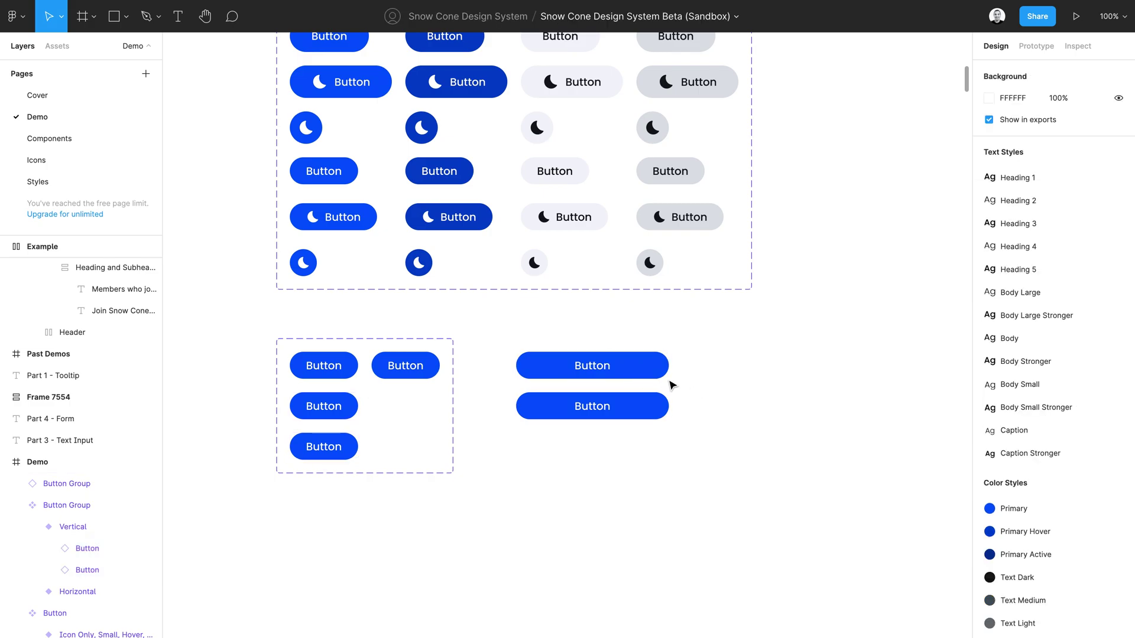
Narrow the Button Group instance to about 190 px and switch its Direction to Horizontal
{"action": "left_click", "coordinate": [625, 367]}
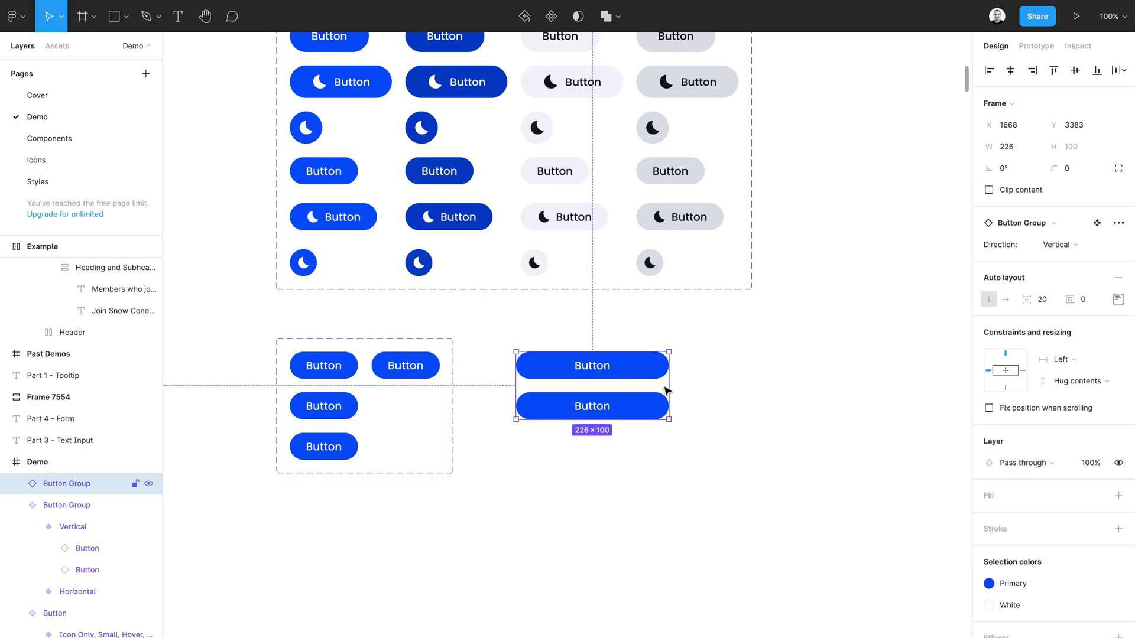
{"action": "left_click_drag", "start_coordinate": [667, 385], "coordinate": [644, 397]}
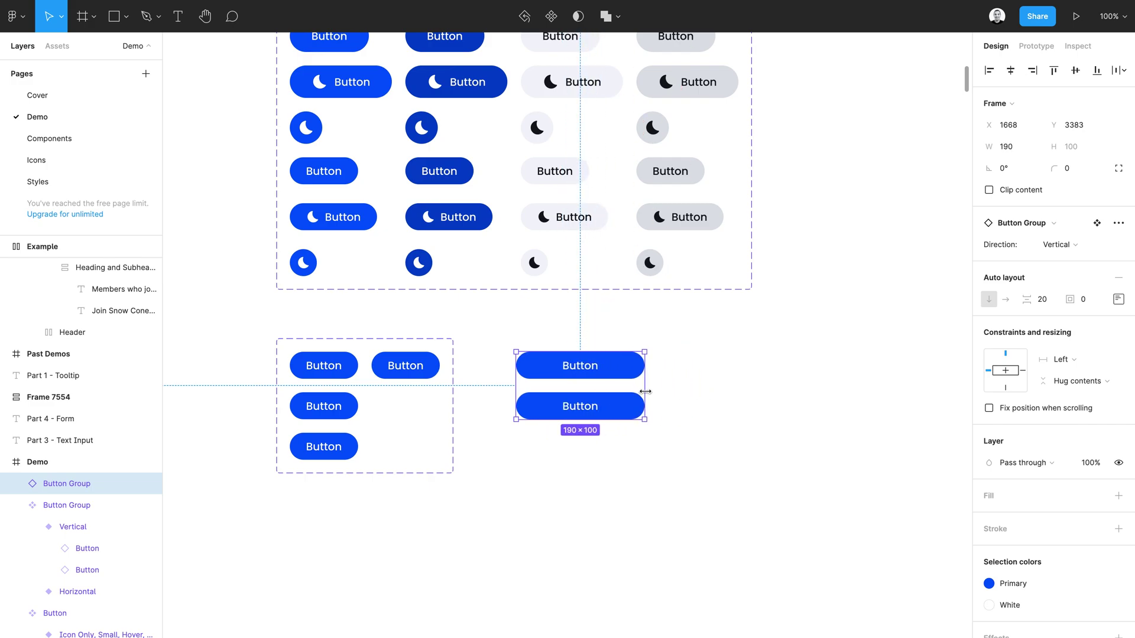
{"action": "left_click", "coordinate": [1063, 244]}
{"action": "left_click", "coordinate": [1071, 228]}
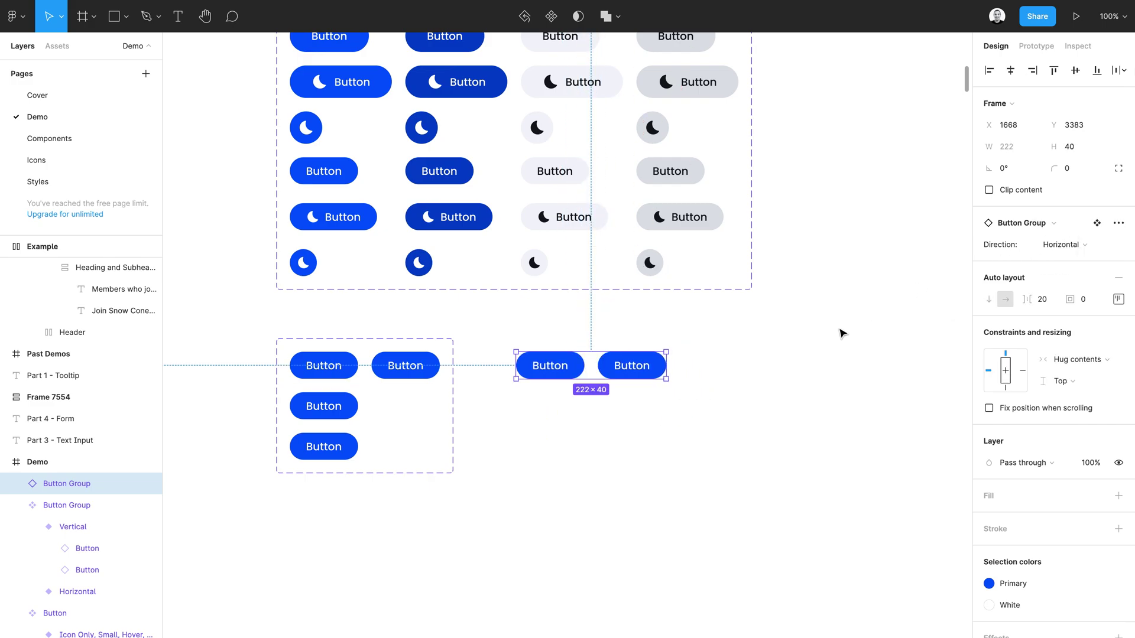
Lengthen the label of the instance's second button to "Butfd fdfdton"
{"action": "double_click", "coordinate": [631, 369]}
{"action": "type", "text": "fd fdfd"}
{"action": "left_click", "coordinate": [570, 369]}
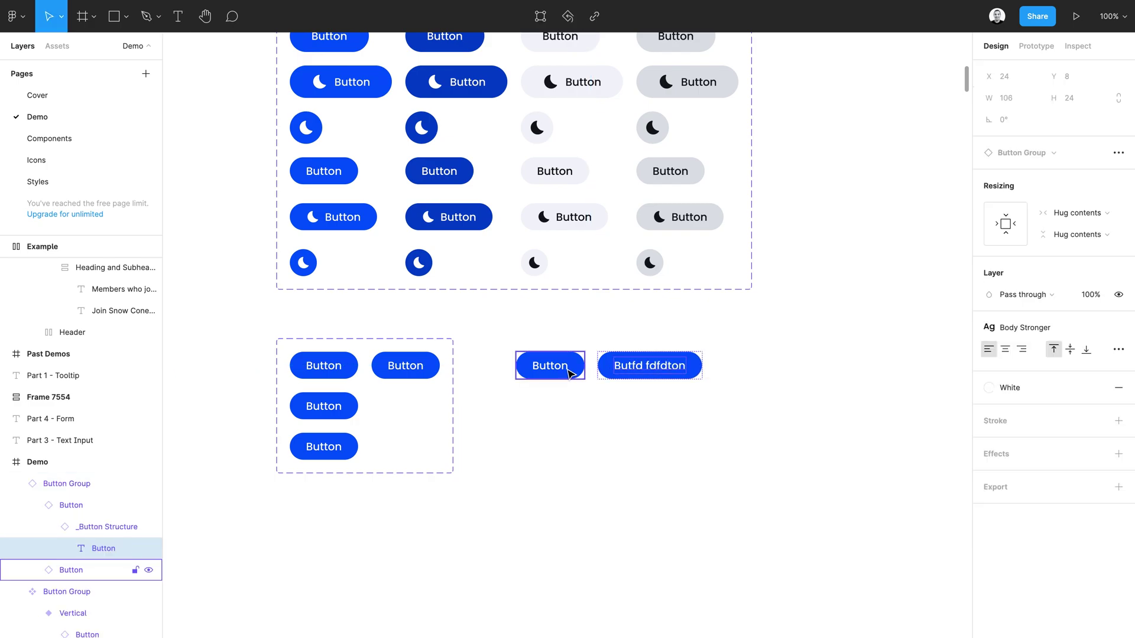
{"action": "left_click", "coordinate": [628, 405]}
Switch the relabelled Button Group instance to the Vertical direction and stretch it to about 329 px wide
{"action": "left_click", "coordinate": [608, 369]}
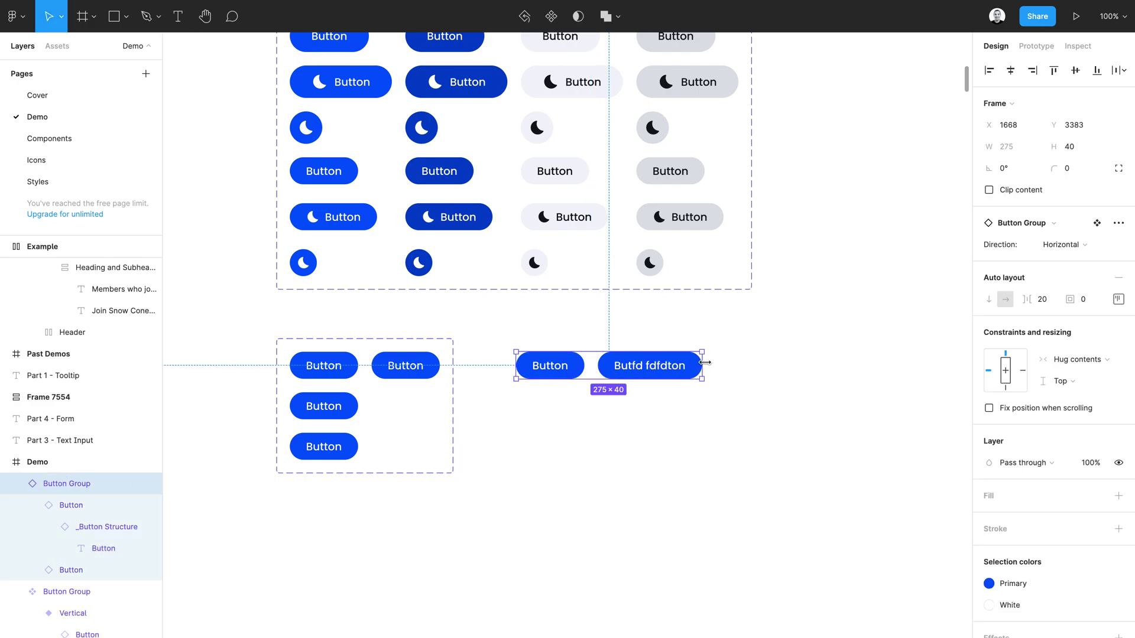
{"action": "left_click", "coordinate": [1062, 245]}
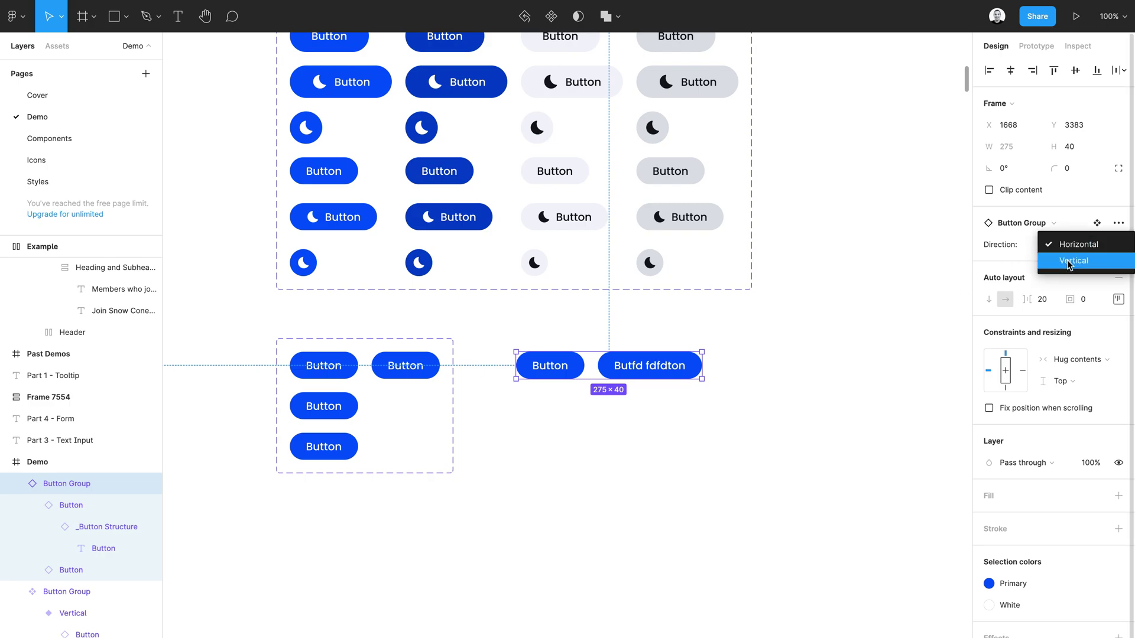
{"action": "left_click", "coordinate": [1066, 260]}
{"action": "left_click_drag", "start_coordinate": [643, 380], "coordinate": [738, 383]}
{"action": "key", "text": "t"}
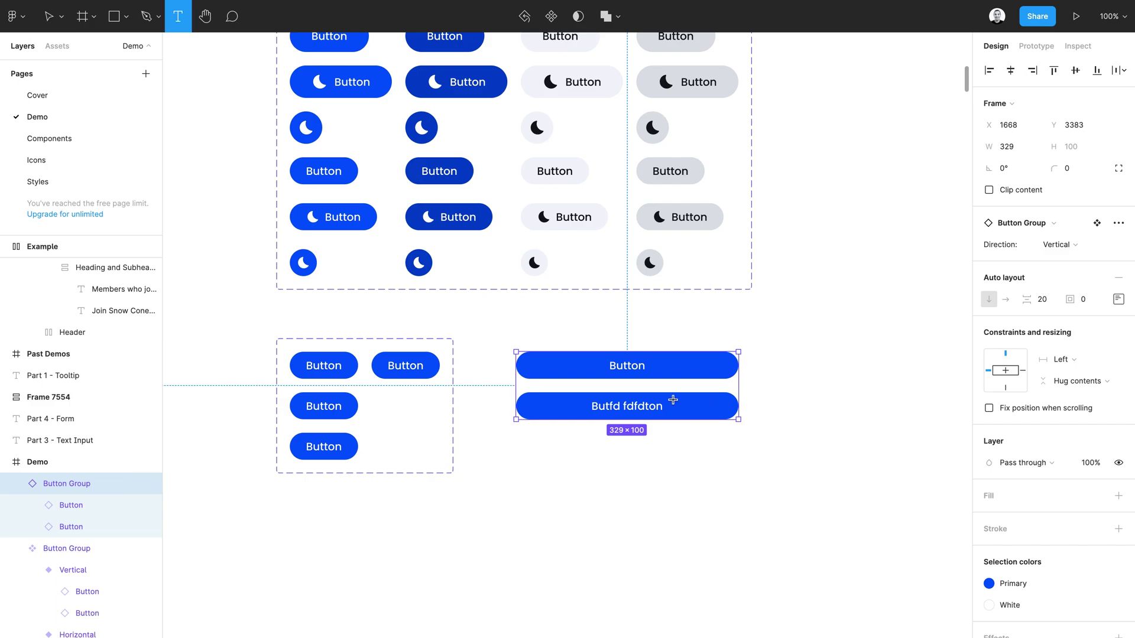
{"action": "key", "text": "Escape"}
{"action": "left_click", "coordinate": [755, 380]}
Return the Button Group instance to the Horizontal direction and widen its frame to about 393 px
{"action": "left_click", "coordinate": [718, 376]}
{"action": "left_click", "coordinate": [1101, 250]}
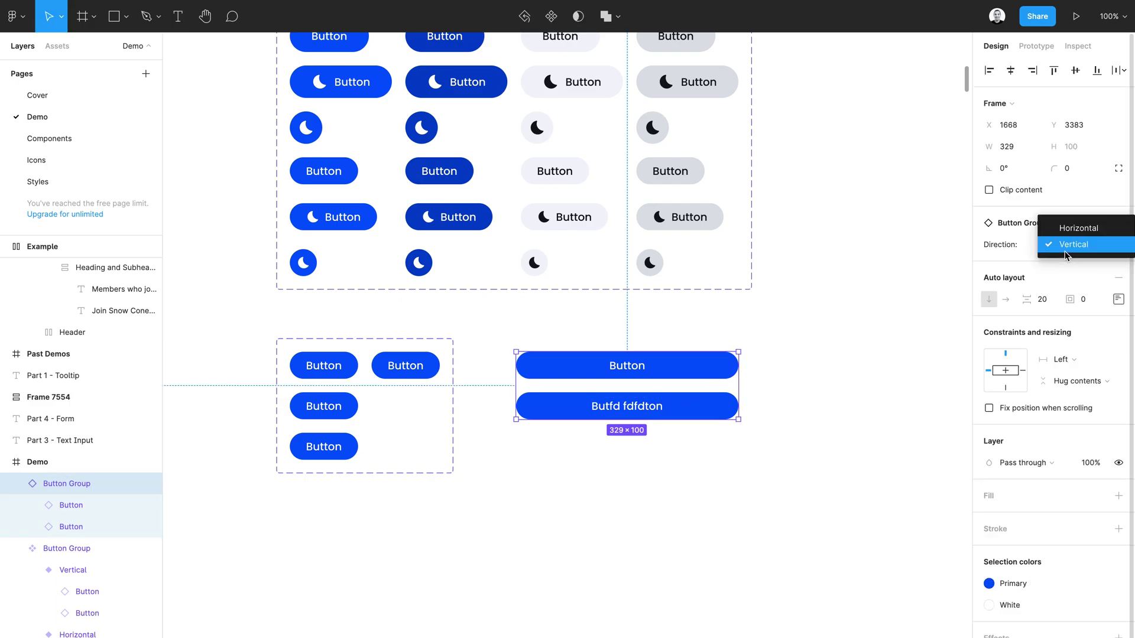
{"action": "left_click", "coordinate": [1070, 230]}
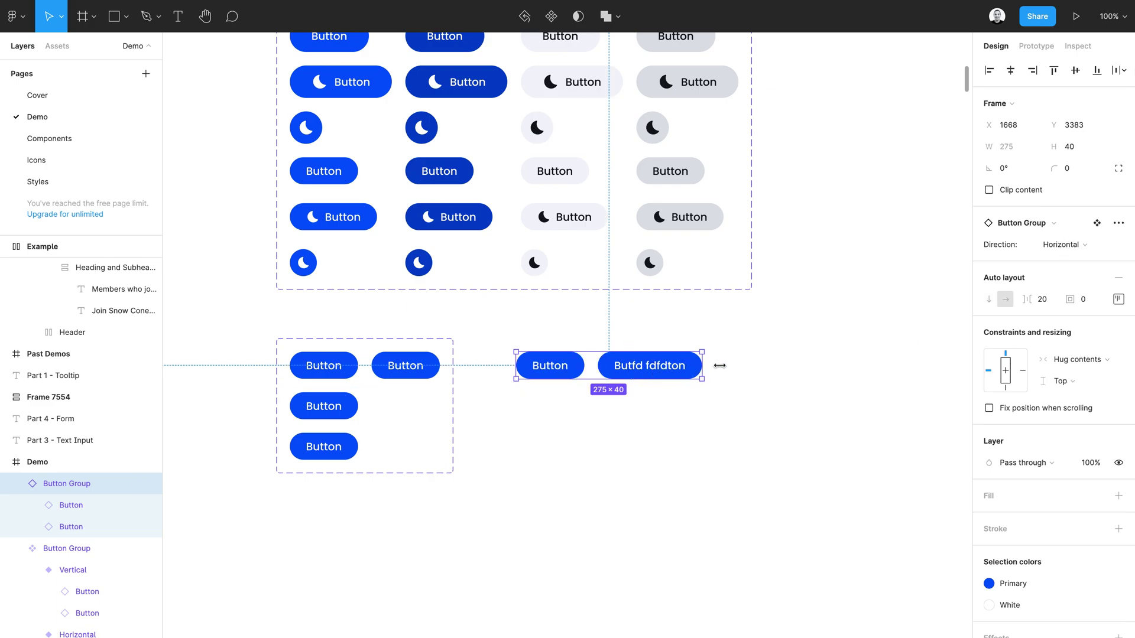
{"action": "left_click_drag", "start_coordinate": [702, 367], "coordinate": [781, 368]}
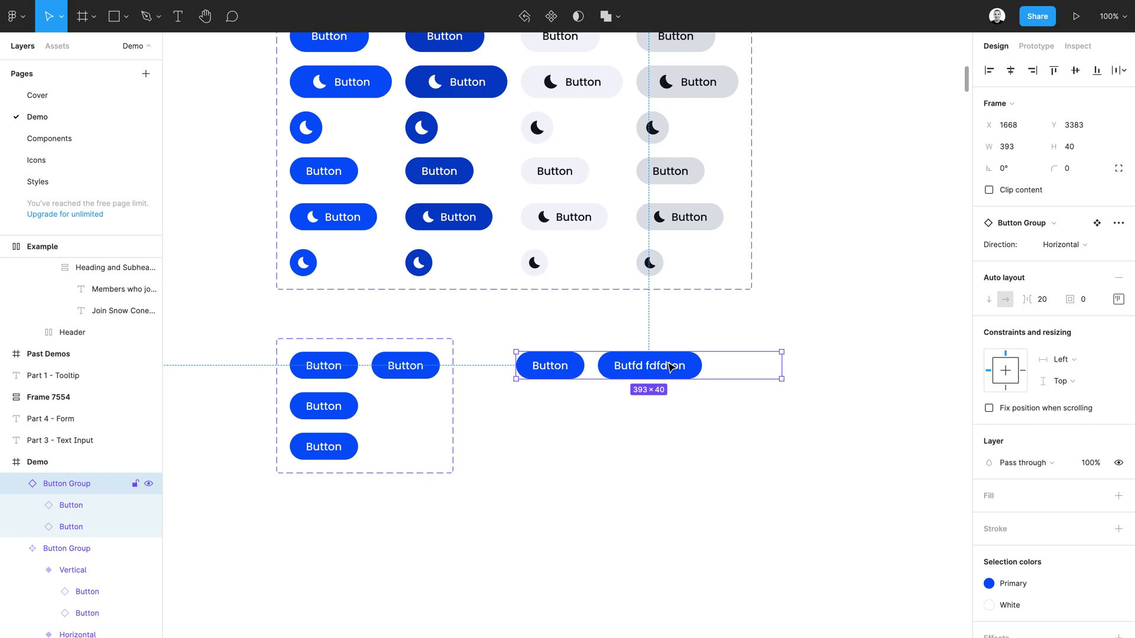
Try making both buttons in the widened Horizontal instance fill the container's width, and undo the change
{"action": "left_click", "coordinate": [669, 367]}
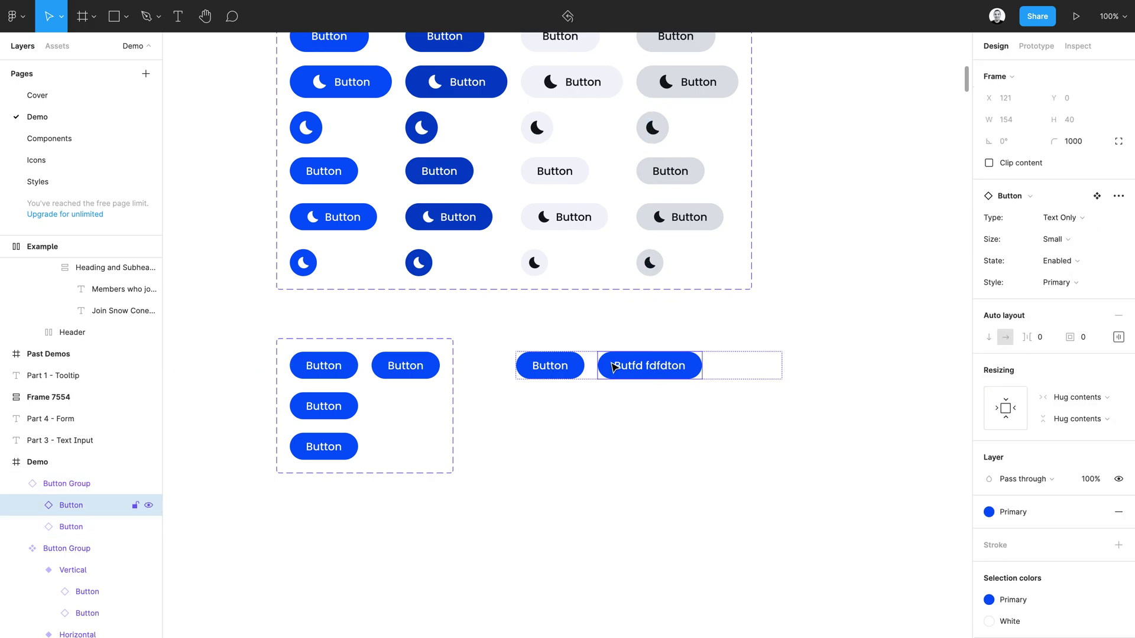
{"action": "left_click", "coordinate": [561, 367], "text": "shift"}
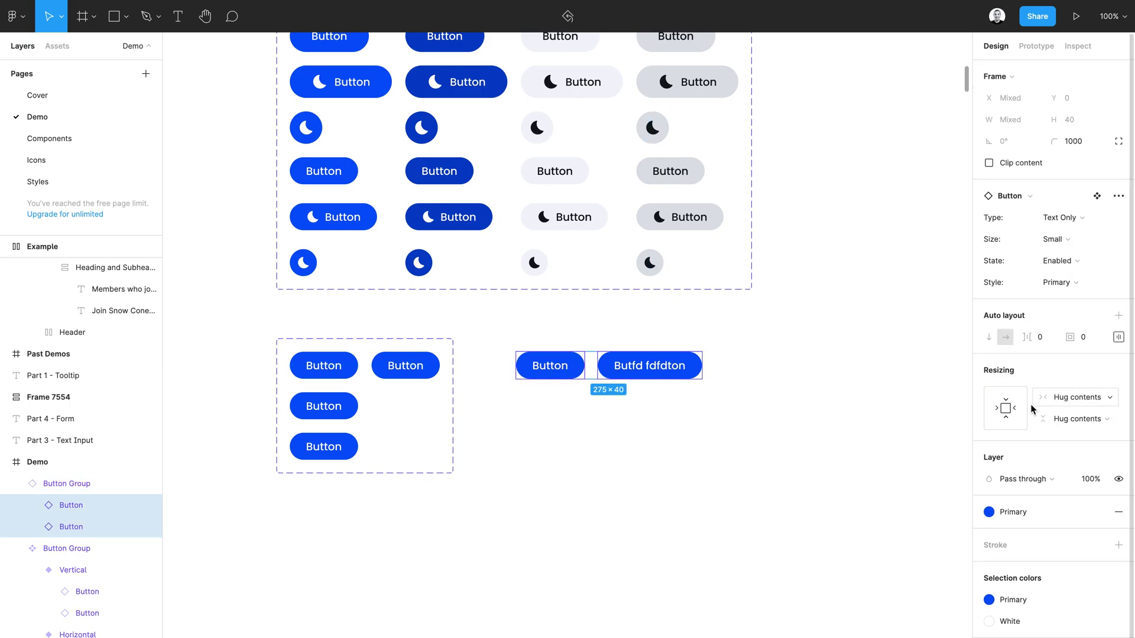
{"action": "left_click", "coordinate": [1002, 407]}
{"action": "left_click", "coordinate": [761, 389]}
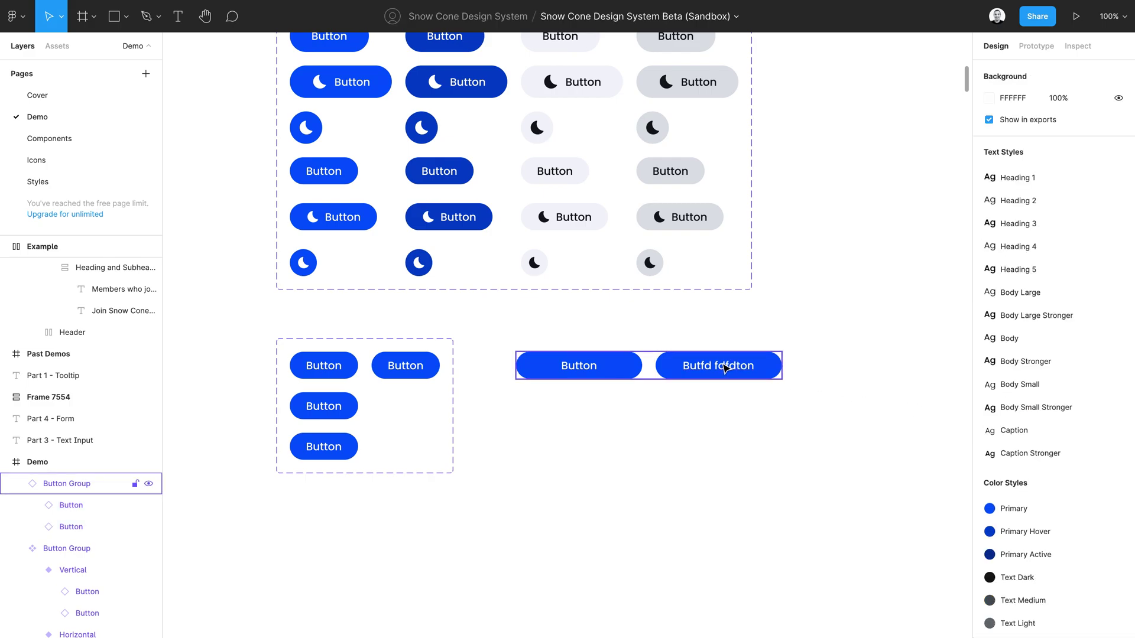
{"action": "key", "text": "ctrl+z"}
{"action": "key", "text": "ctrl+z"}
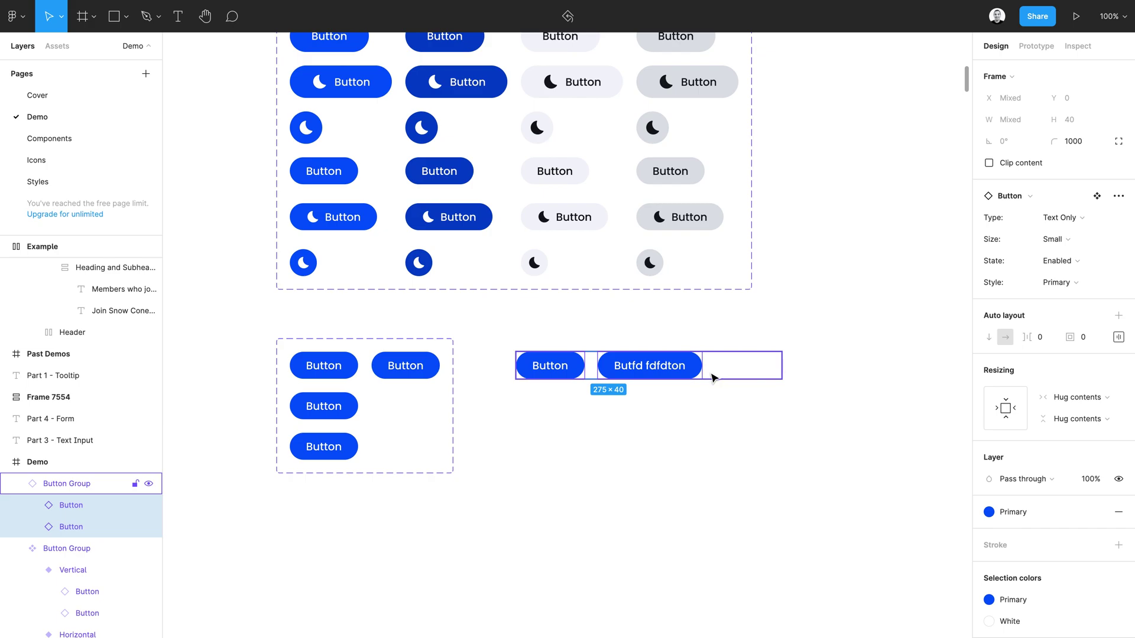
{"action": "key", "text": "Escape"}
{"action": "left_click", "coordinate": [683, 422]}
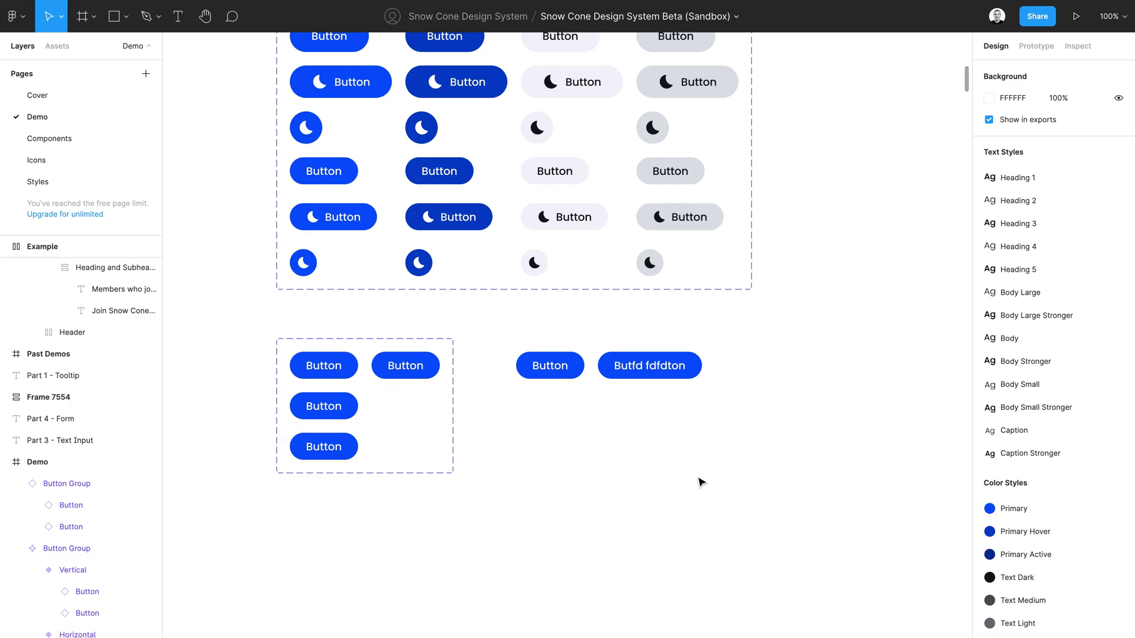
Move the Moon icon to the right of the label in the Icon Left, Standard variant of _Button Structure
{"action": "scroll", "coordinate": [699, 480], "scroll_direction": "up", "scroll_amount": 8}
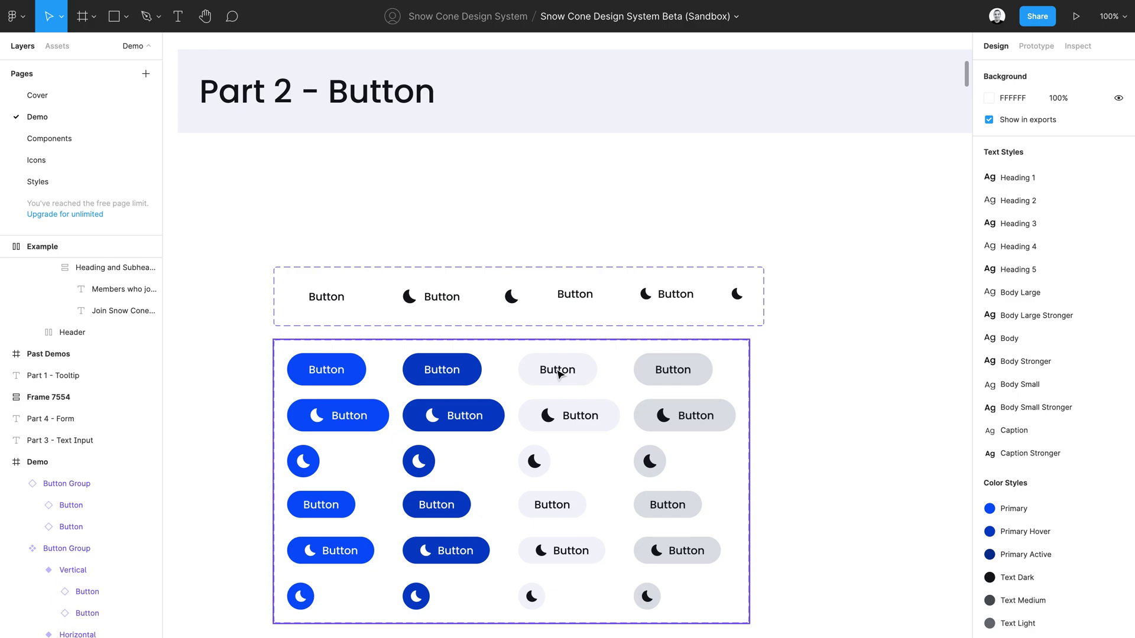
{"action": "left_click", "coordinate": [342, 300]}
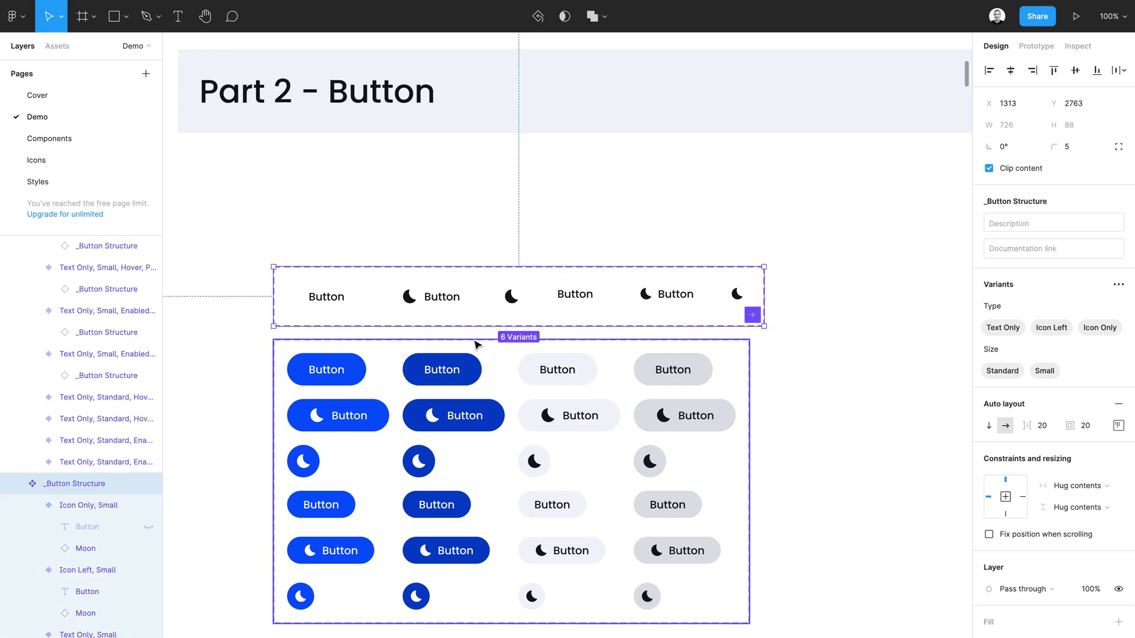
{"action": "scroll", "coordinate": [436, 314], "scroll_direction": "down", "scroll_amount": 1}
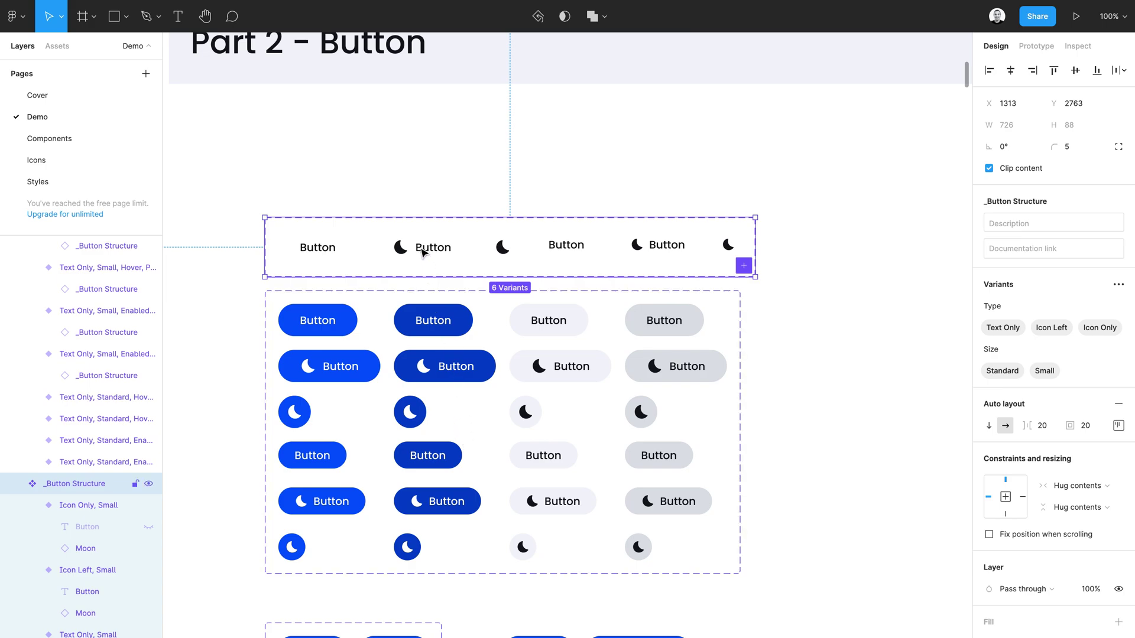
{"action": "left_click", "coordinate": [419, 247]}
{"action": "double_click", "coordinate": [420, 247]}
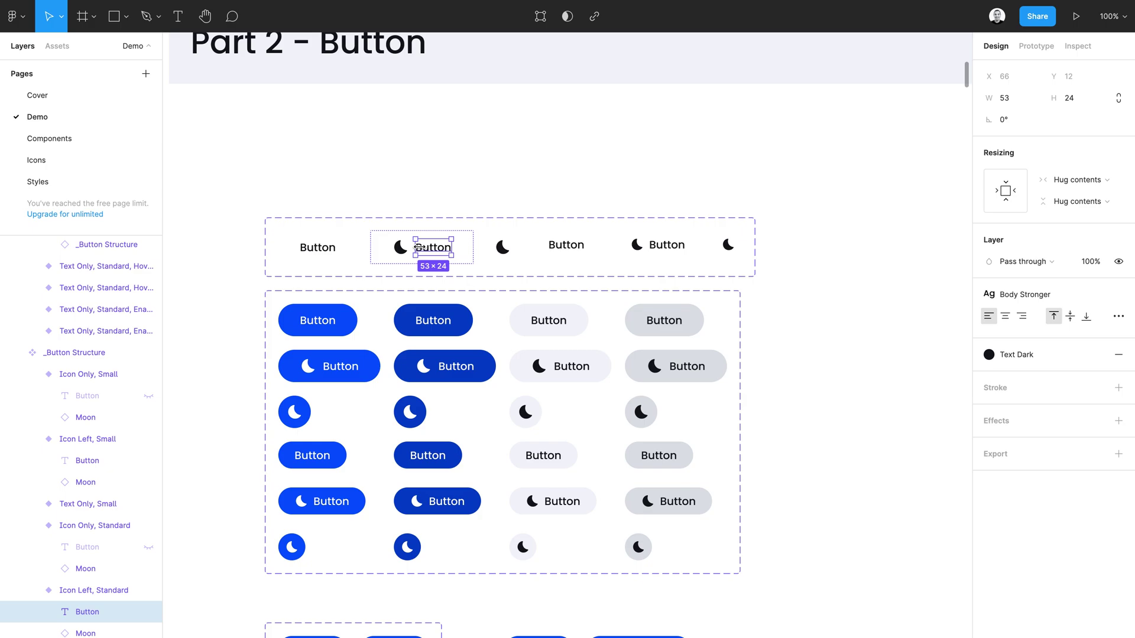
{"action": "left_click", "coordinate": [403, 250]}
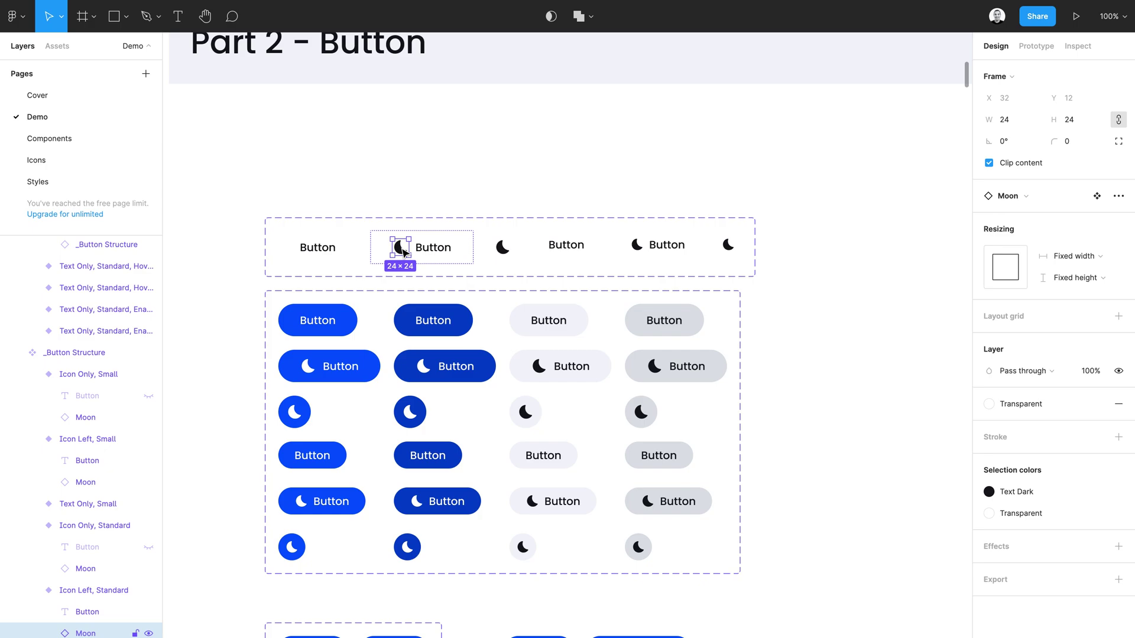
{"action": "key", "text": "Right"}
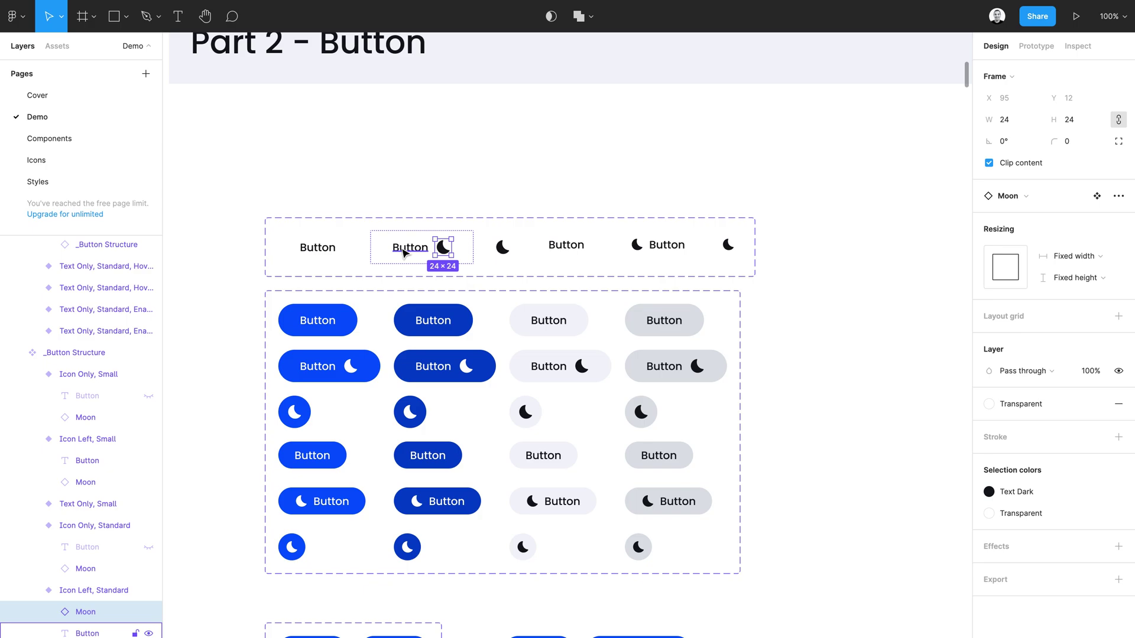
Try moving the Moon icon to the right of the label in the Icon Left, Small variant of _Button Structure, and undo it
{"action": "left_click", "coordinate": [636, 245]}
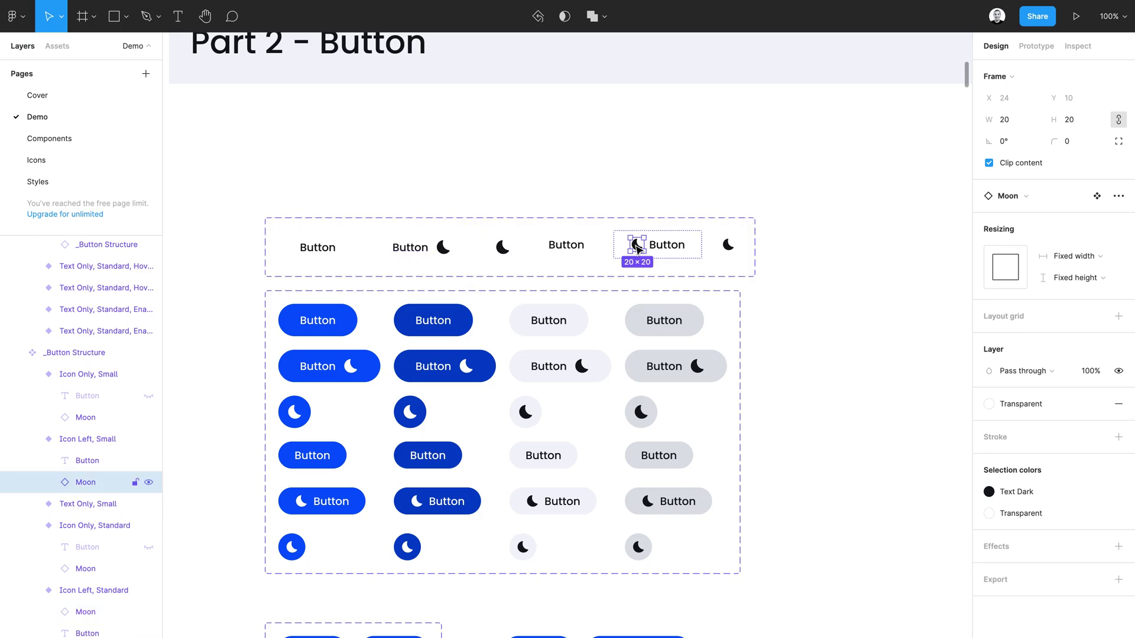
{"action": "left_click_drag", "start_coordinate": [637, 244], "coordinate": [678, 244]}
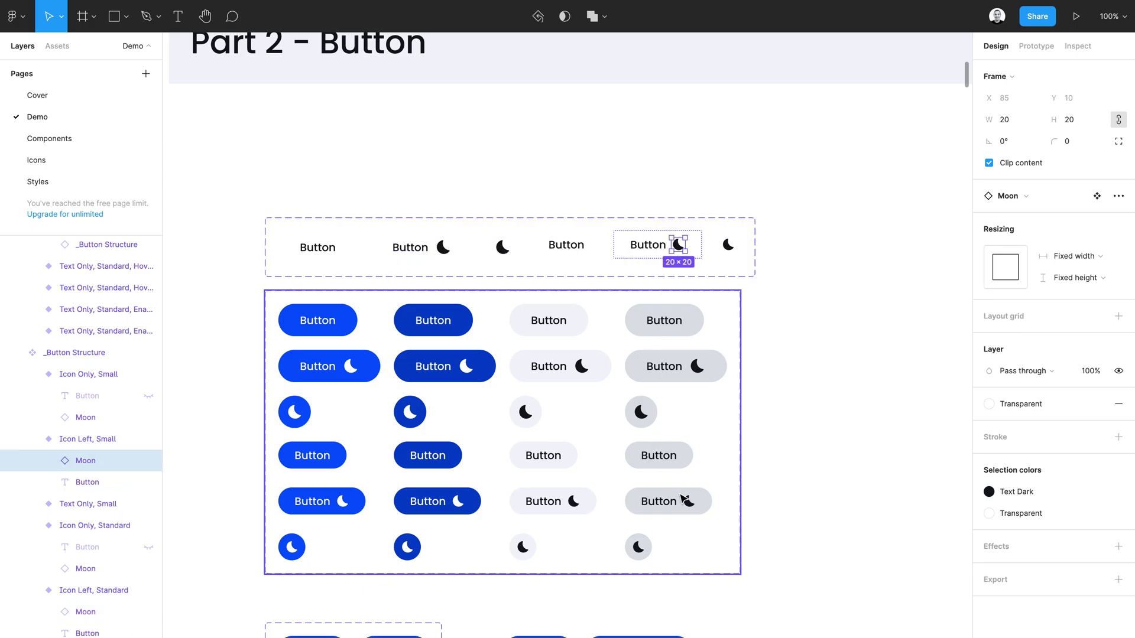
{"action": "key", "text": "ctrl+z"}
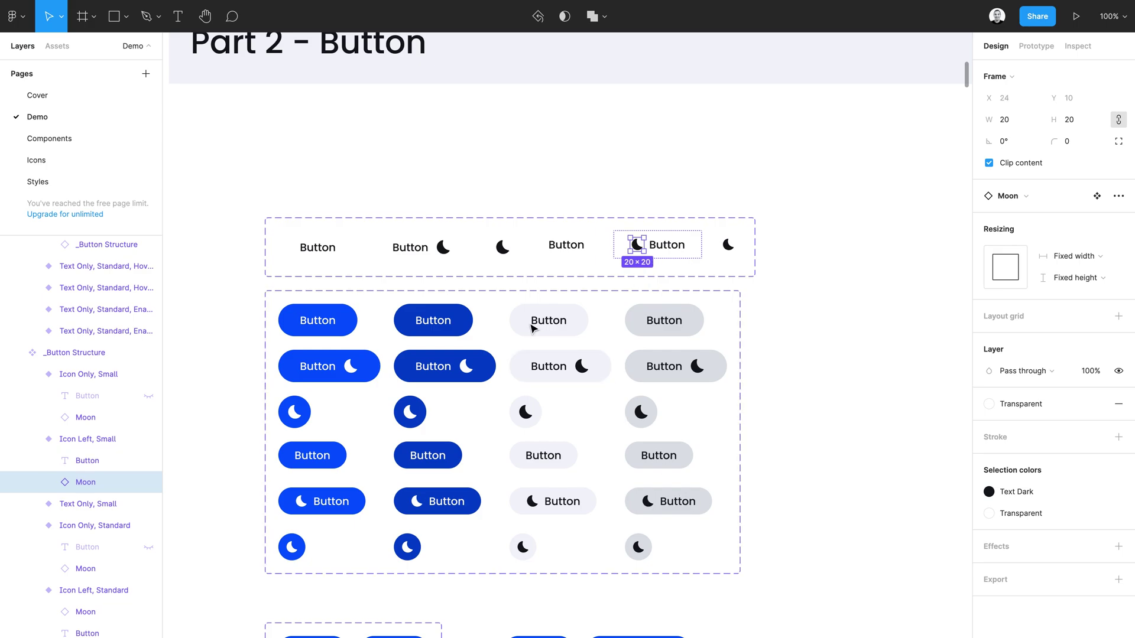
Move the Moon icon back to the left of the label in the Icon Left, Standard variant of _Button Structure
{"action": "left_click", "coordinate": [443, 248]}
{"action": "key", "text": "Left"}
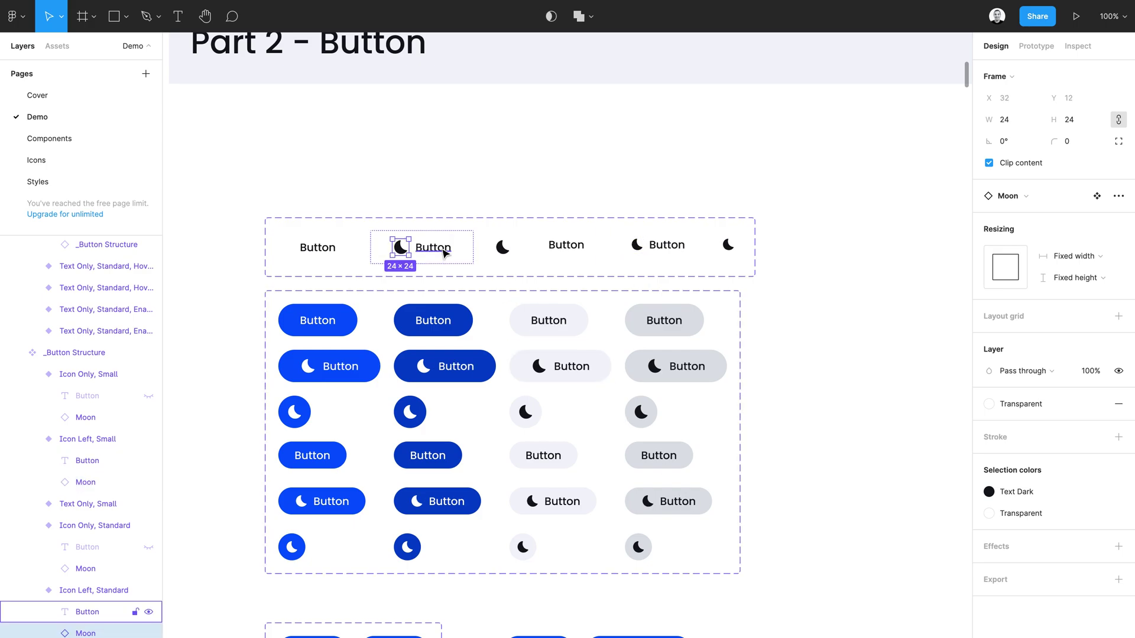
{"action": "left_click", "coordinate": [764, 435]}
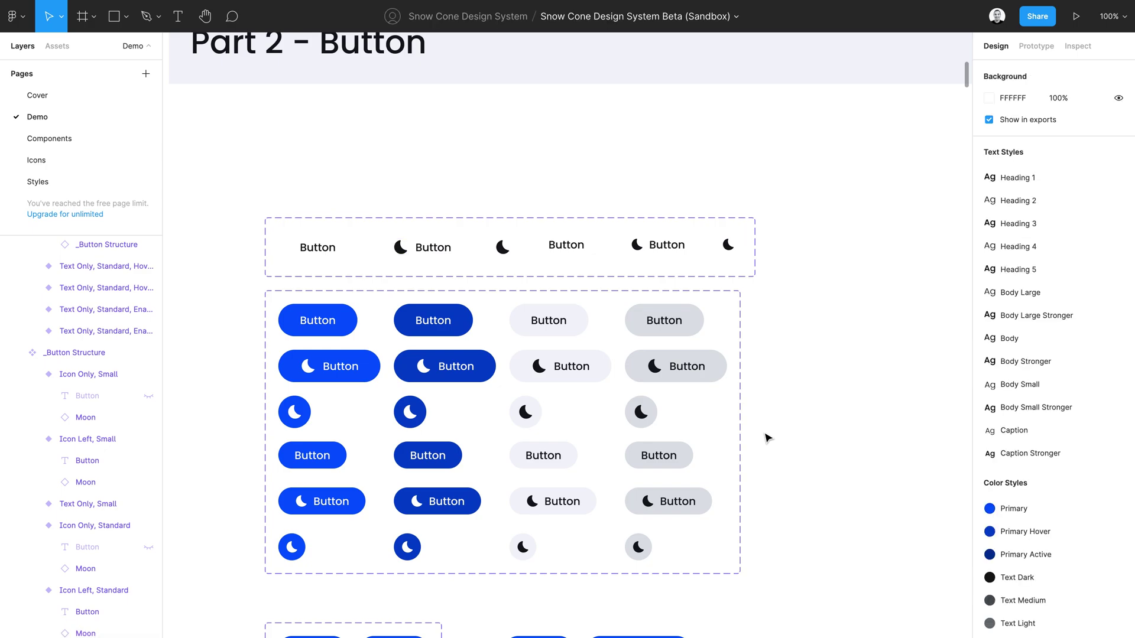
Review the variant properties of the Button, _Button Structure and Button Group component sets
{"action": "scroll", "coordinate": [765, 436], "scroll_direction": "down", "scroll_amount": 3}
{"action": "left_click", "coordinate": [557, 303]}
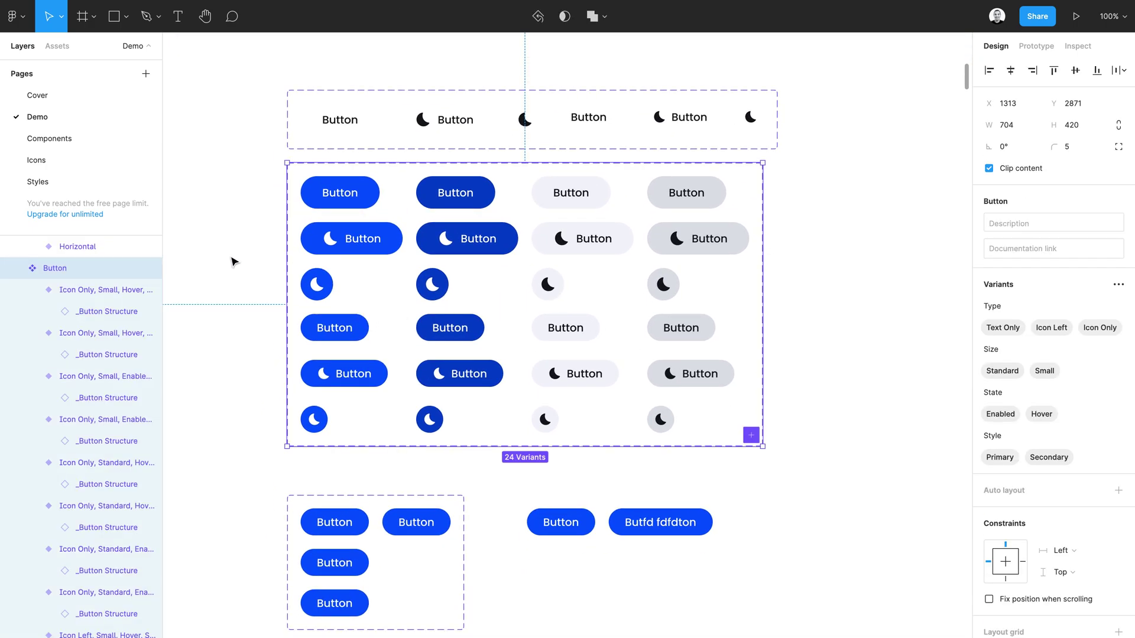
{"action": "left_click", "coordinate": [323, 143]}
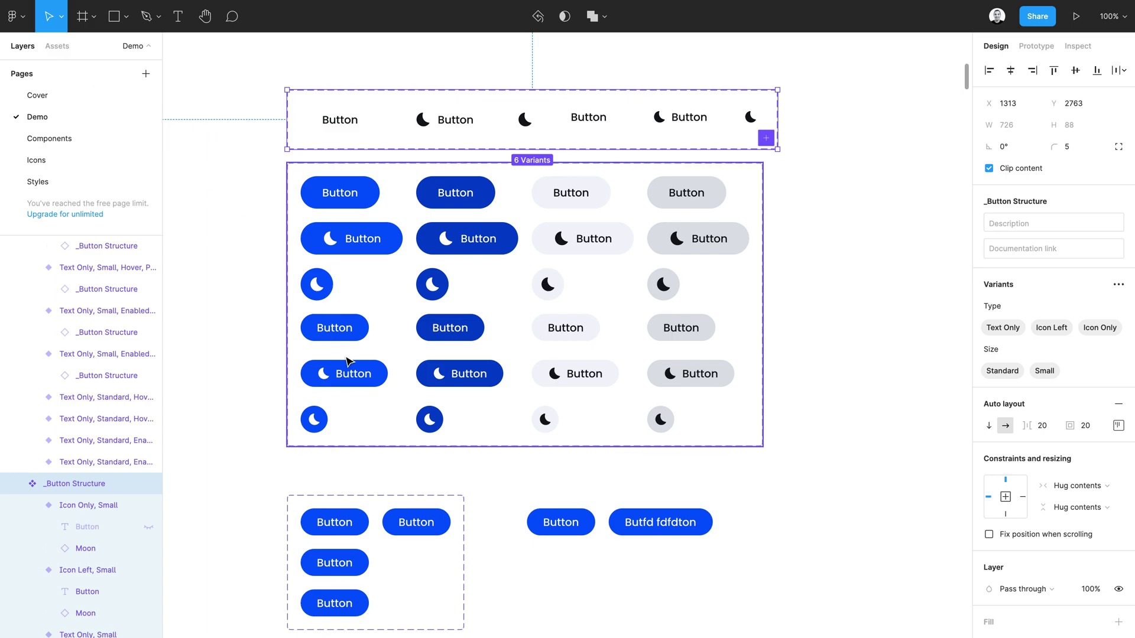
{"action": "left_click", "coordinate": [349, 361]}
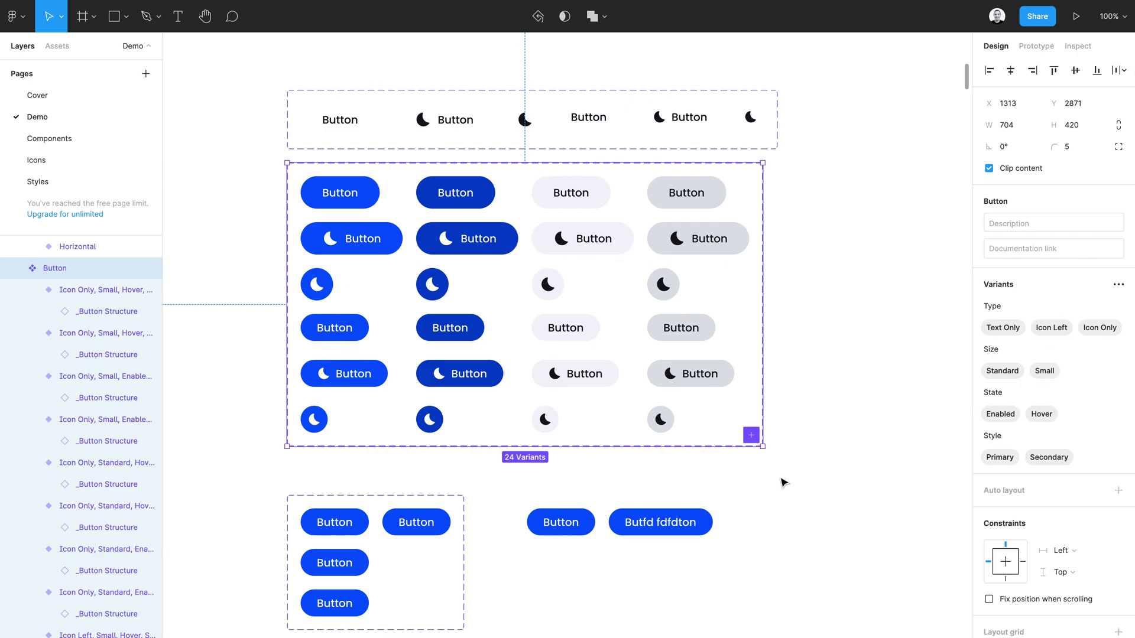
{"action": "scroll", "coordinate": [610, 514], "scroll_direction": "down", "scroll_amount": 4}
{"action": "scroll", "coordinate": [610, 514], "scroll_direction": "down", "scroll_amount": 2}
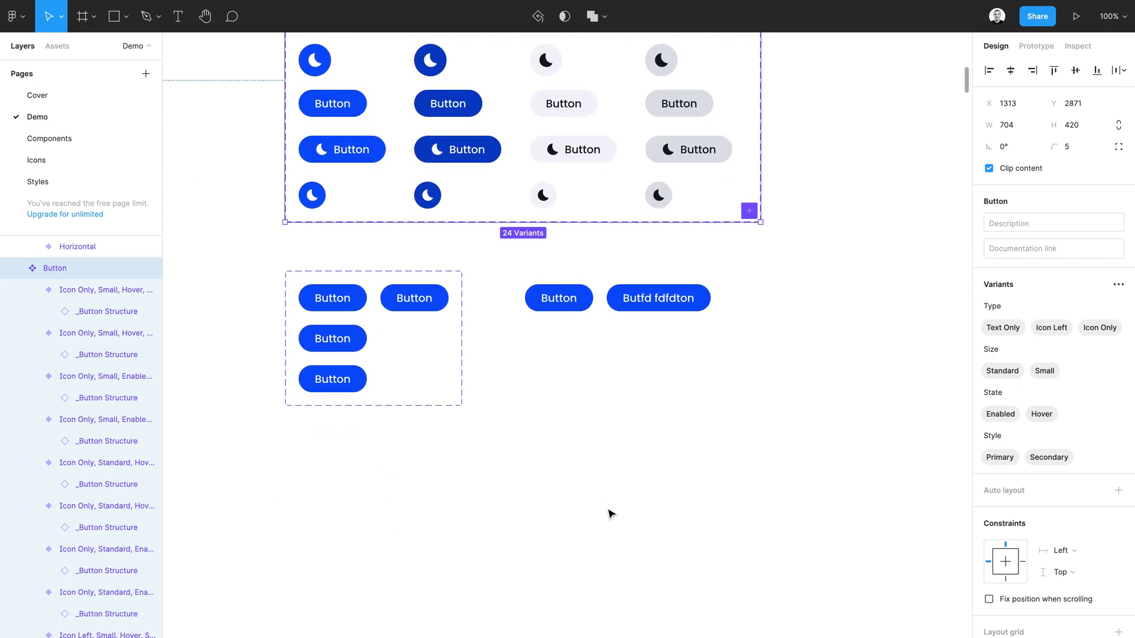
{"action": "left_click", "coordinate": [405, 365]}
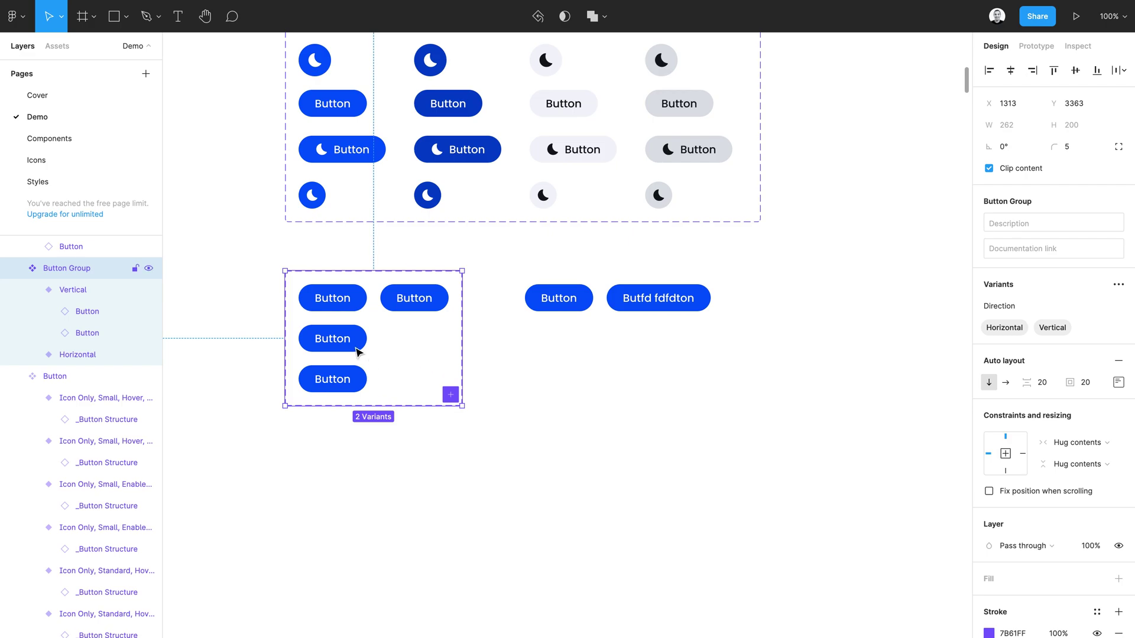
Try duplicating the second button inside the Button Group's Horizontal variant, and undo the duplication
{"action": "left_click", "coordinate": [415, 302]}
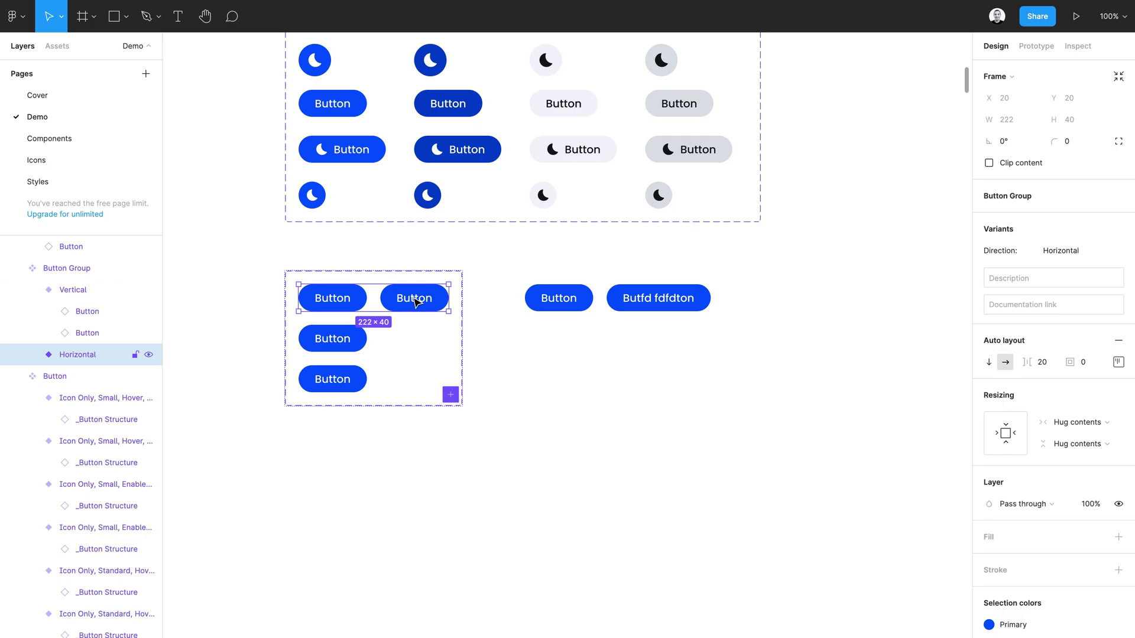
{"action": "left_click", "coordinate": [415, 301]}
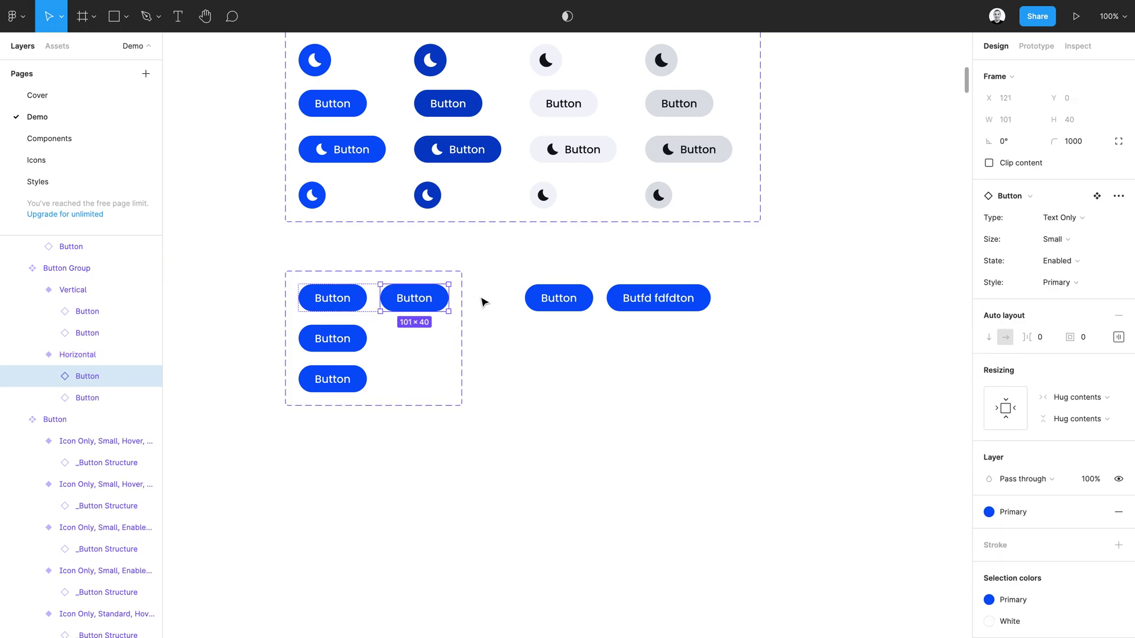
{"action": "key", "text": "ctrl+d"}
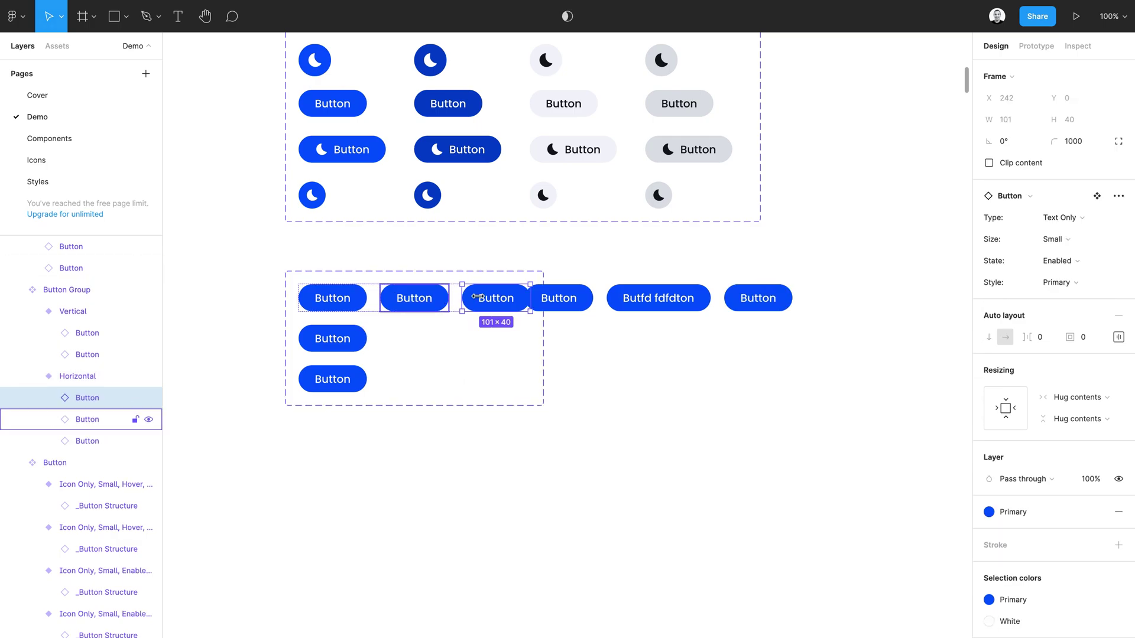
{"action": "key", "text": "ctrl+z"}
Move the Button Group instance farther right, then try a third button in the Horizontal variant and delete it
{"action": "left_click_drag", "start_coordinate": [604, 307], "coordinate": [759, 309]}
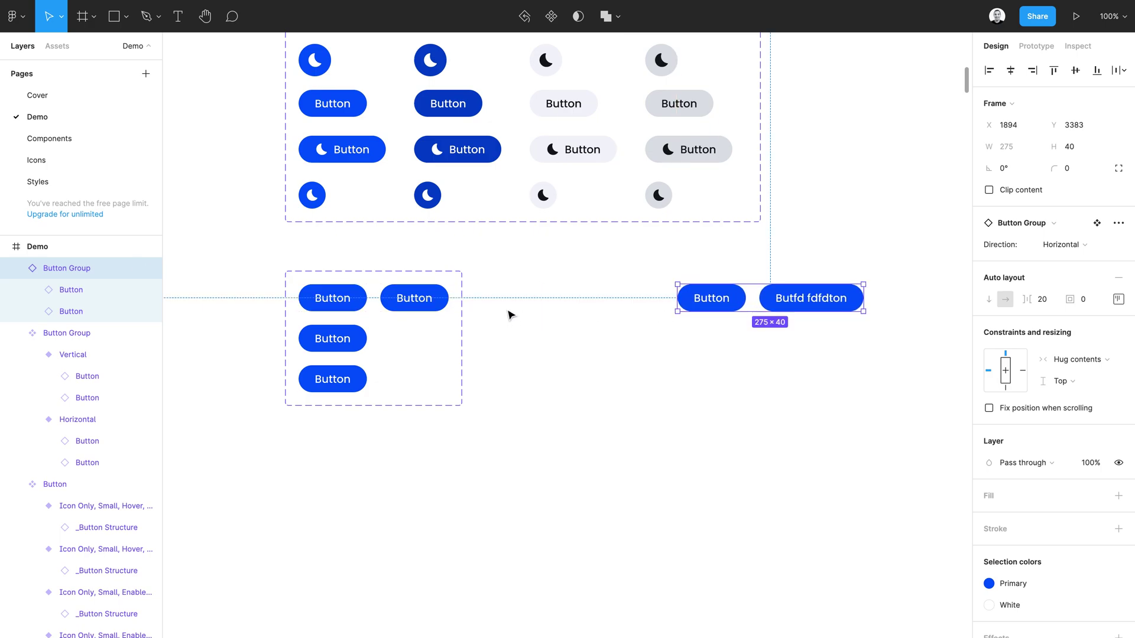
{"action": "left_click", "coordinate": [432, 305]}
{"action": "left_click", "coordinate": [432, 305]}
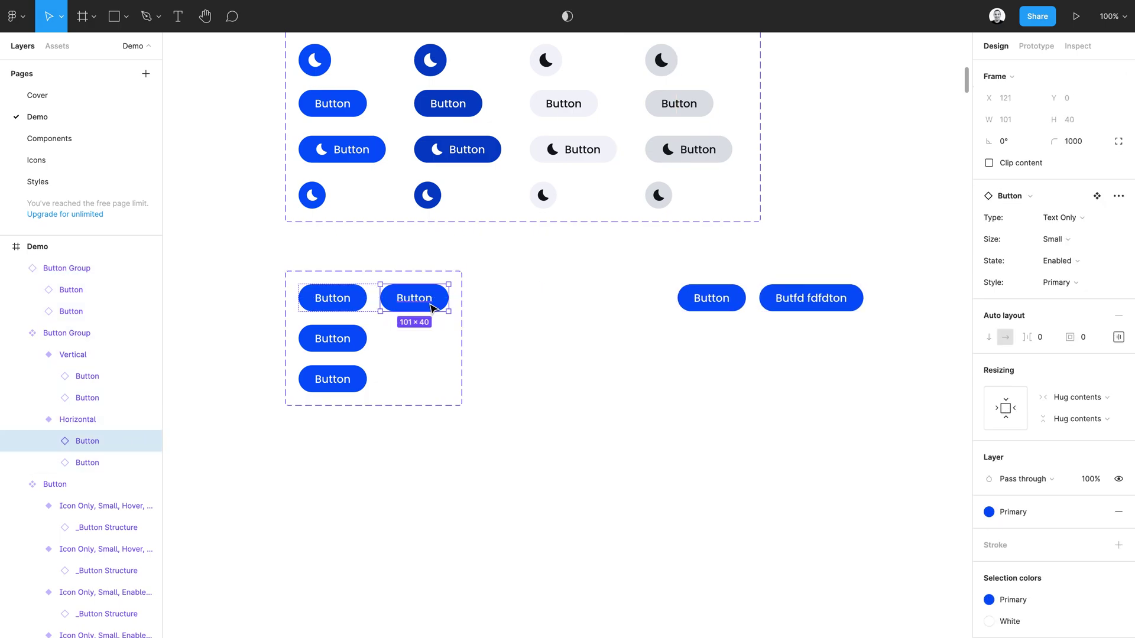
{"action": "key", "text": "ctrl+d"}
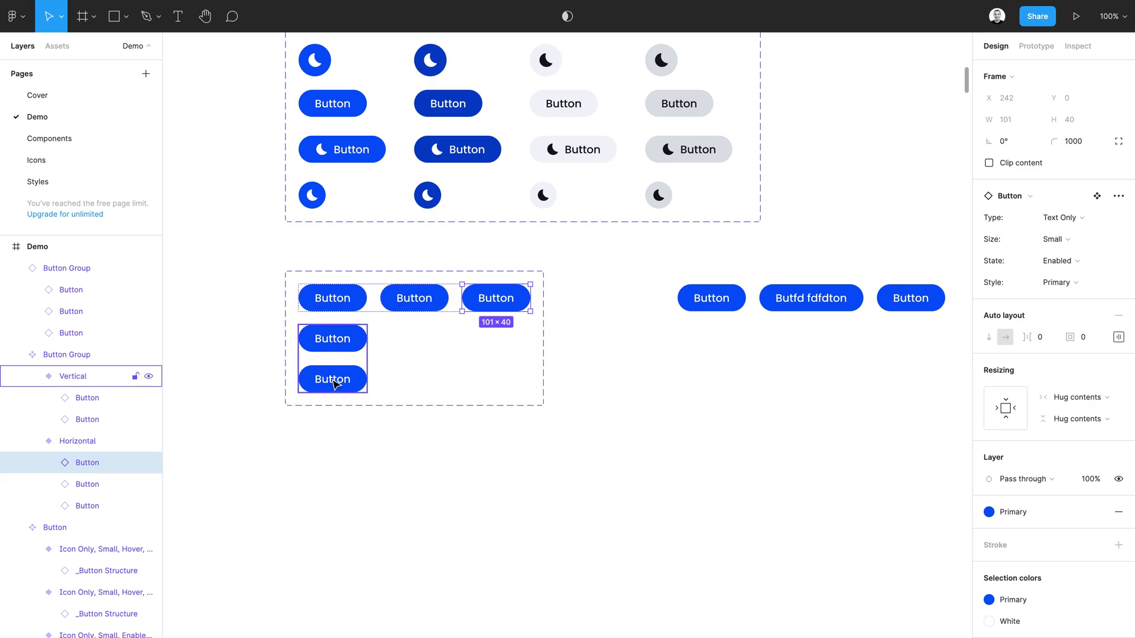
{"action": "key", "text": "Delete"}
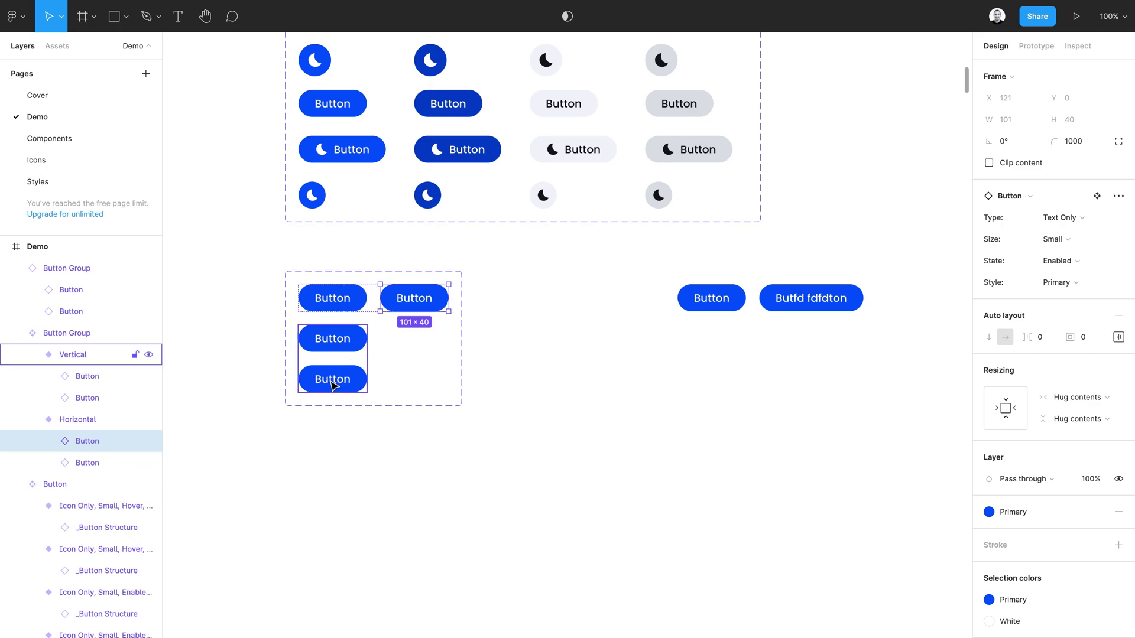
Move the Button Group instance back beside its component set, at X 1650
{"action": "left_click", "coordinate": [715, 340]}
{"action": "left_click_drag", "start_coordinate": [720, 302], "coordinate": [555, 302]}
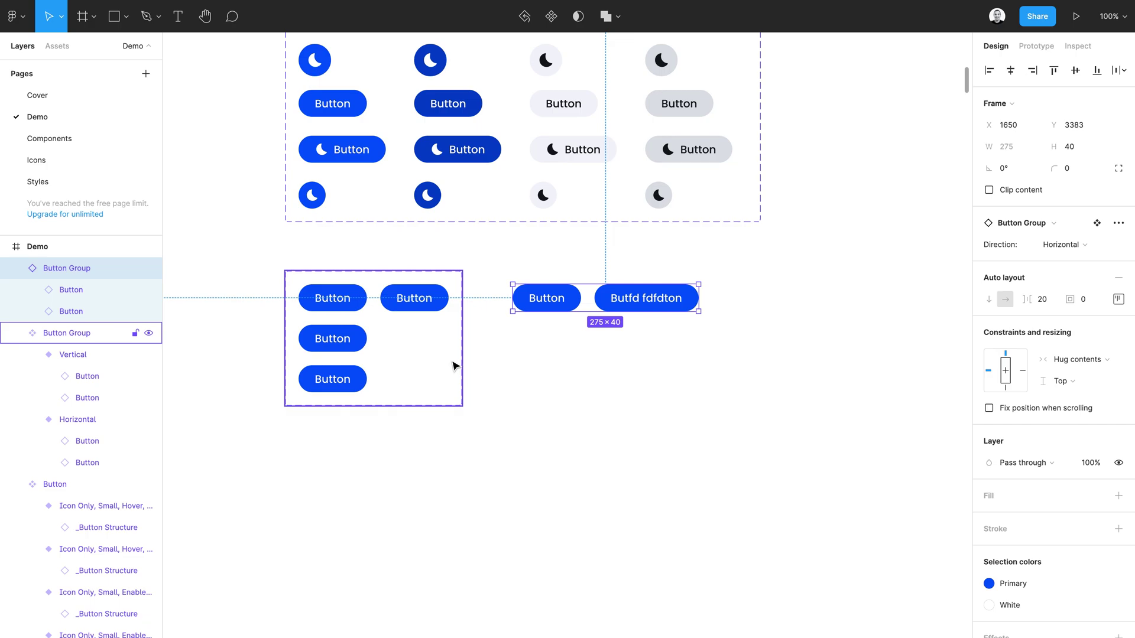
{"action": "left_click", "coordinate": [609, 377]}
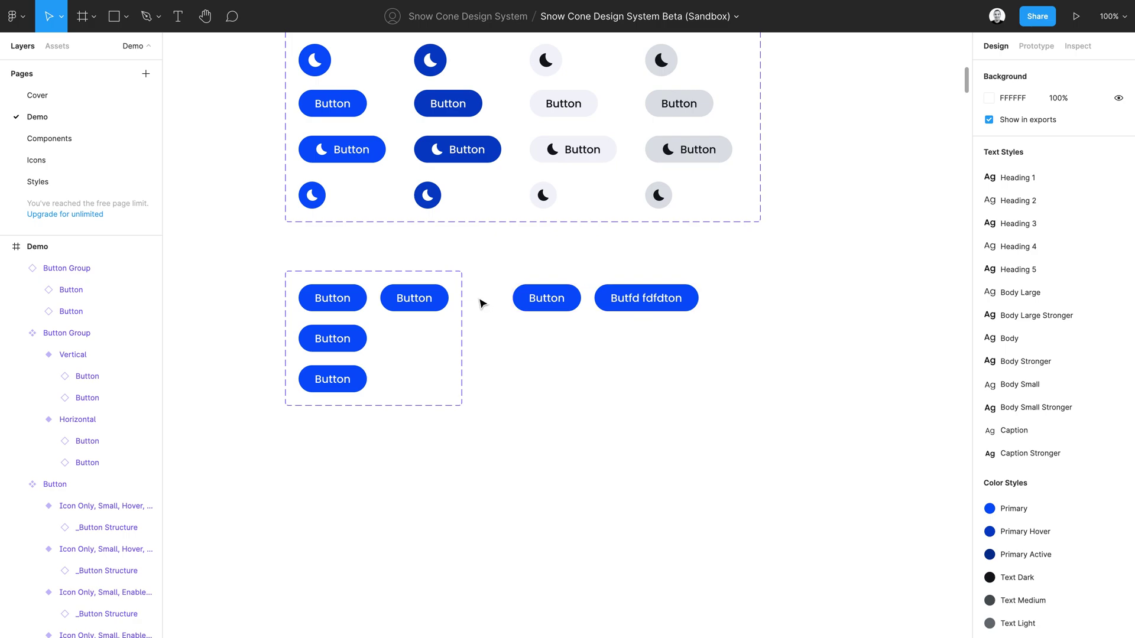
Add a new variant property named Reverse to the Button Group component set
{"action": "left_click", "coordinate": [456, 365]}
{"action": "left_click", "coordinate": [1118, 286]}
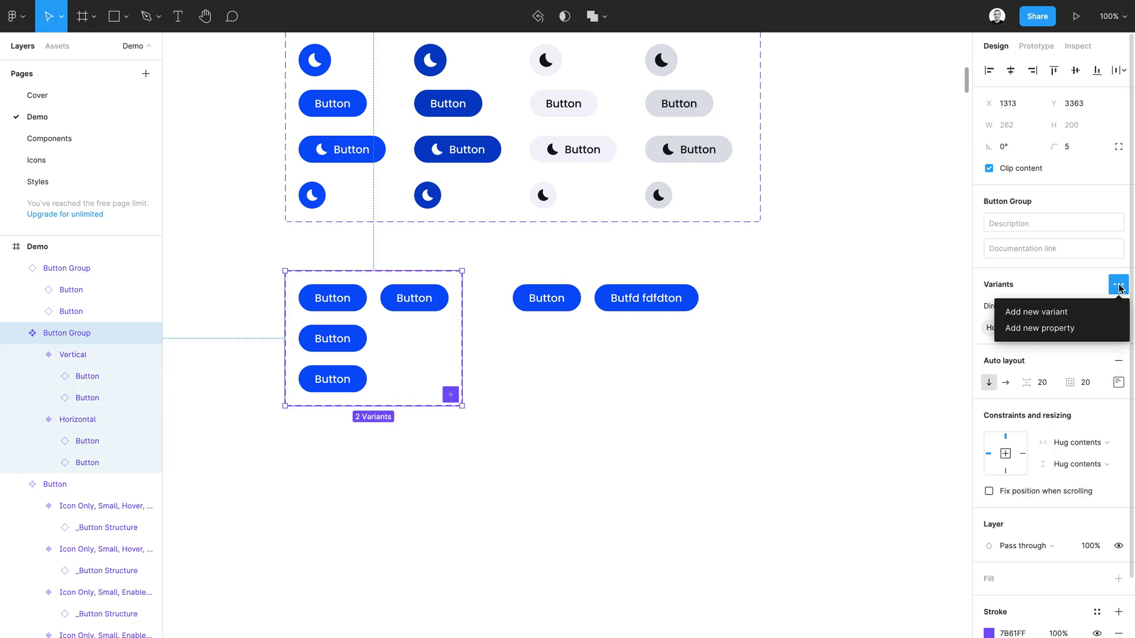
{"action": "left_click", "coordinate": [1039, 329]}
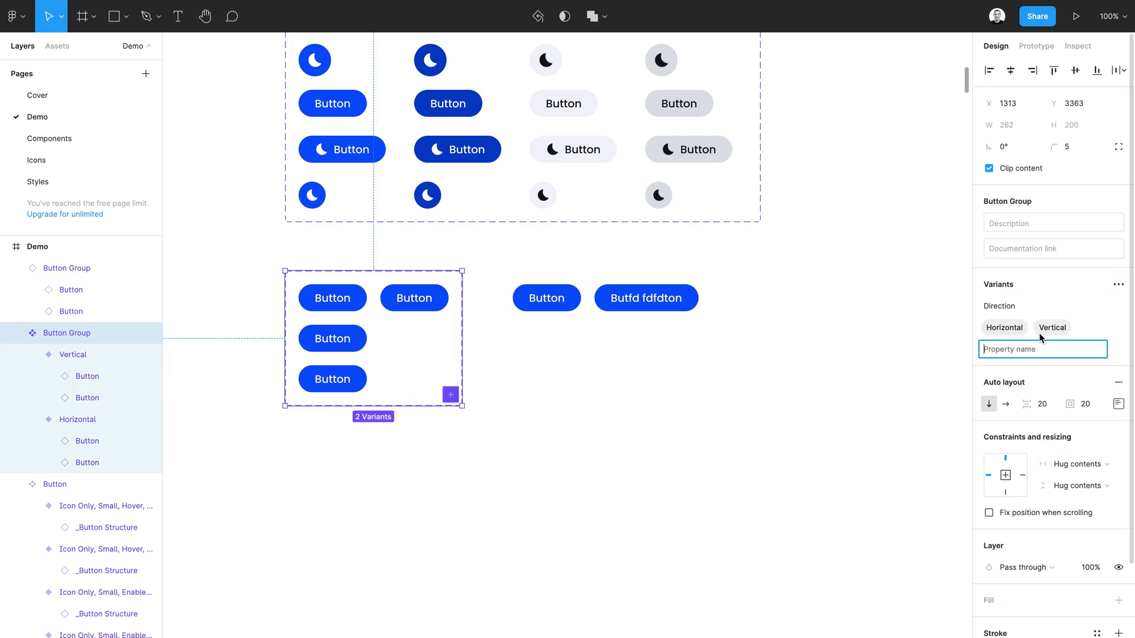
{"action": "type", "text": "Reverse"}
{"action": "key", "text": "Return"}
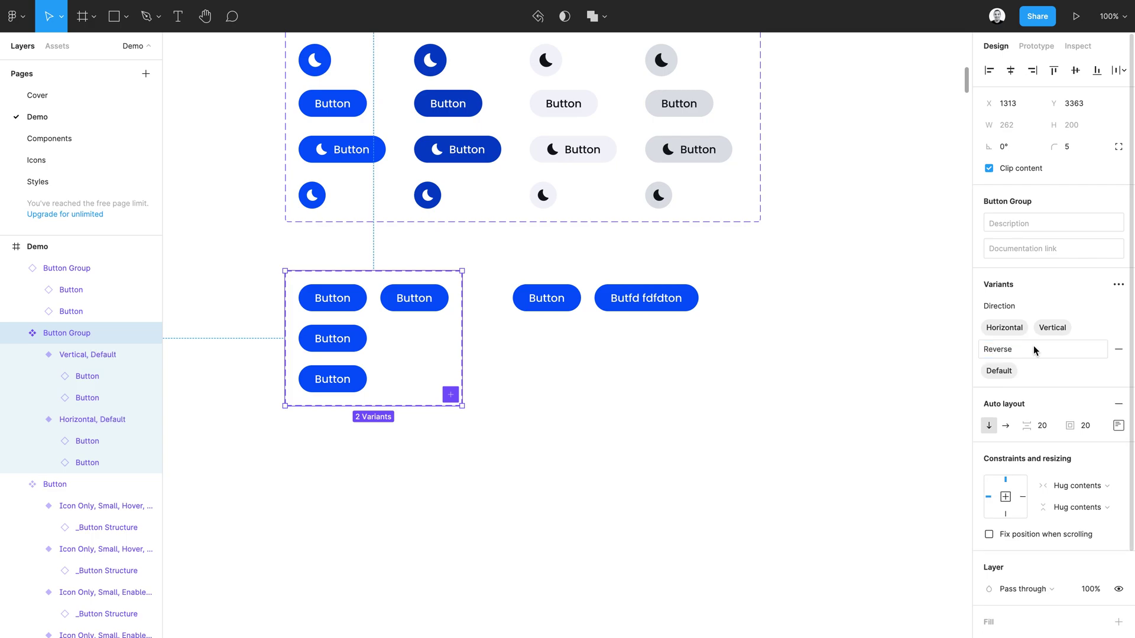
Check the Direction and Reverse options offered on the Button Group instance
{"action": "left_click", "coordinate": [669, 304]}
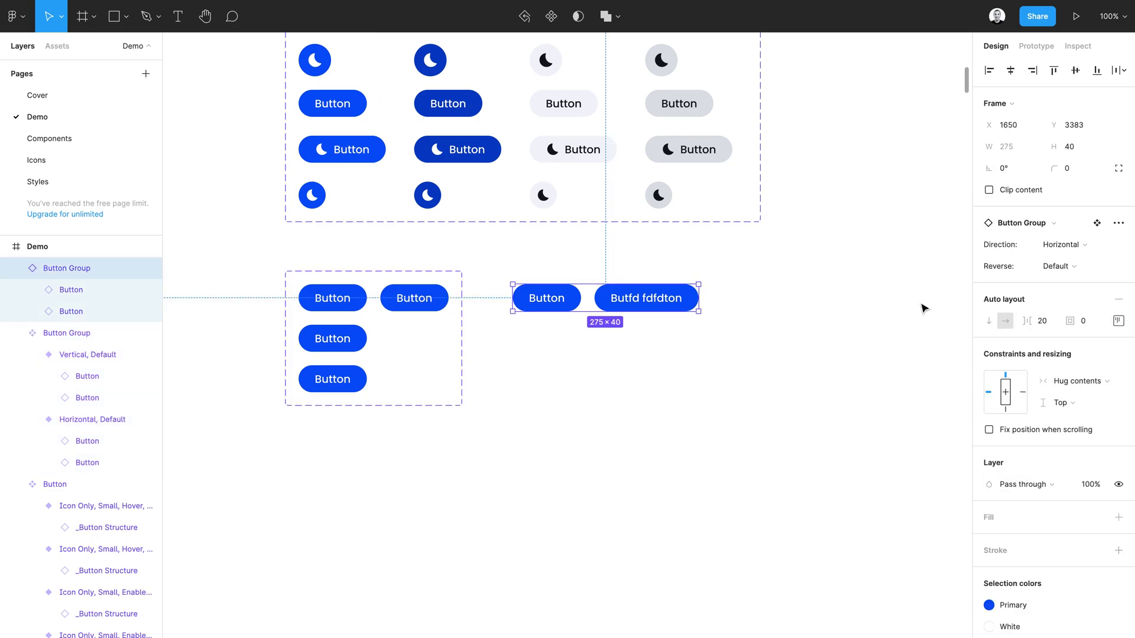
{"action": "left_click", "coordinate": [1082, 248]}
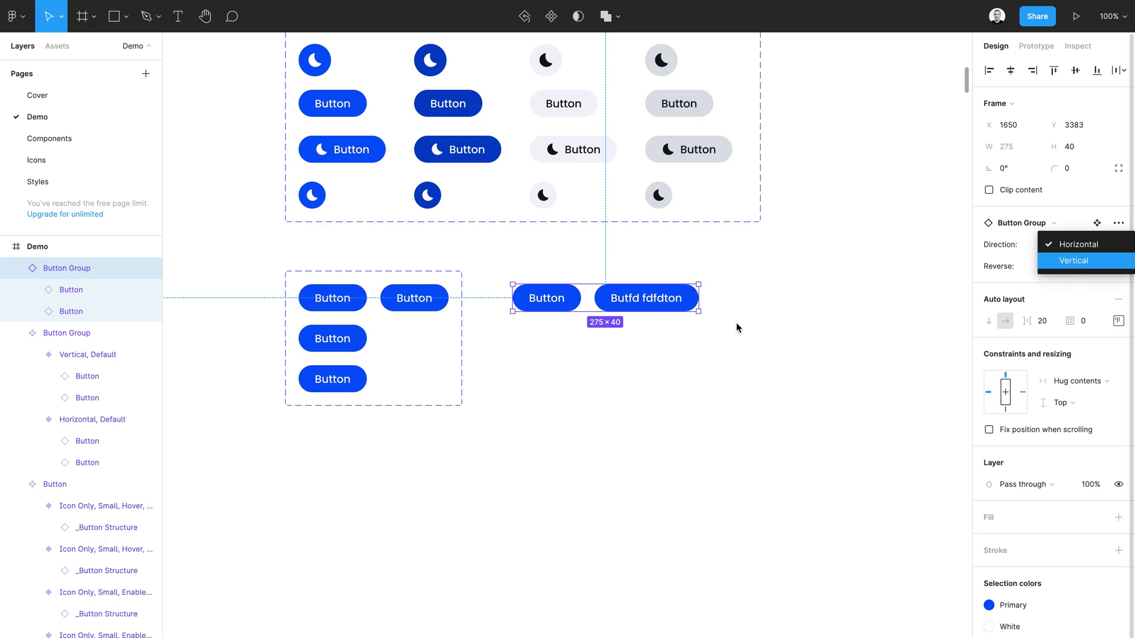
{"action": "left_click", "coordinate": [1015, 274]}
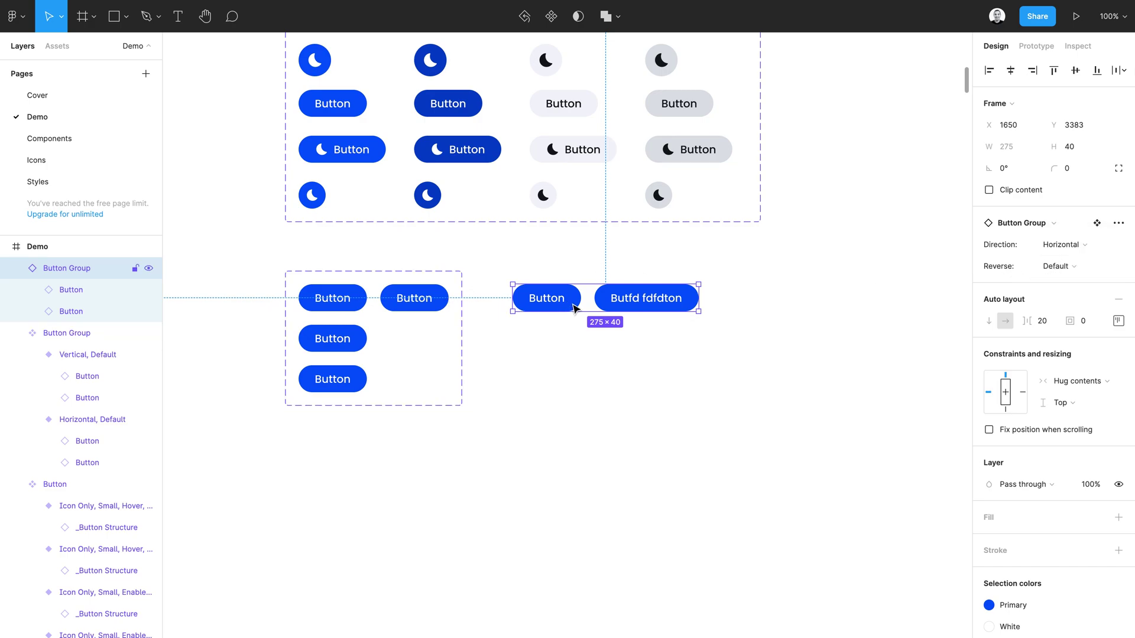
Rename the Button Group's Default value of the Reverse property to False
{"action": "left_click", "coordinate": [458, 307]}
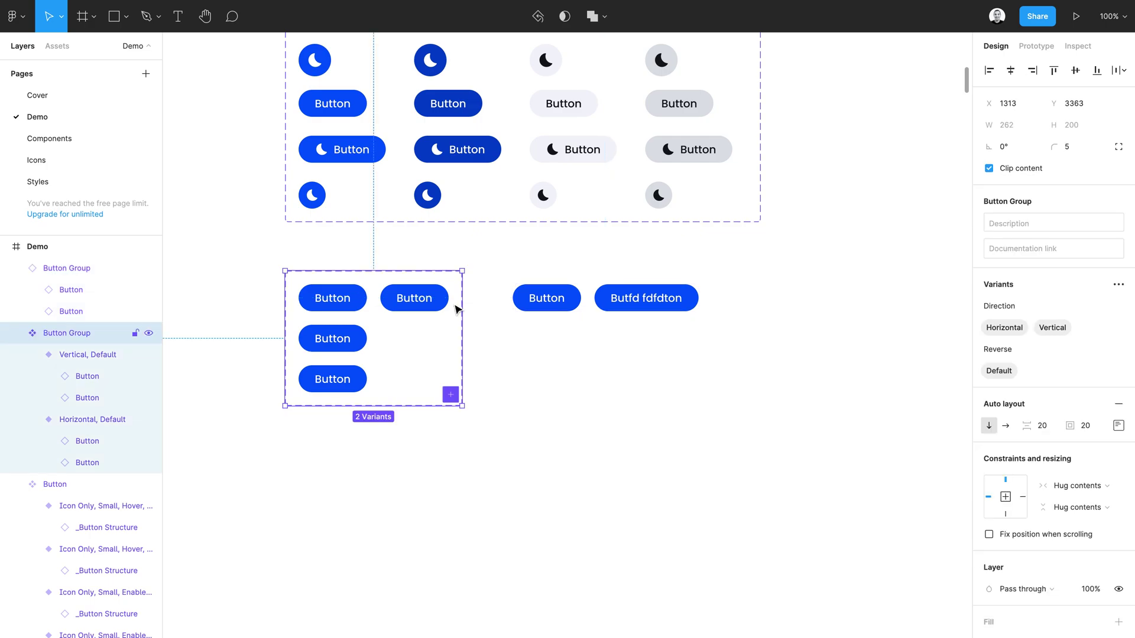
{"action": "double_click", "coordinate": [1005, 372]}
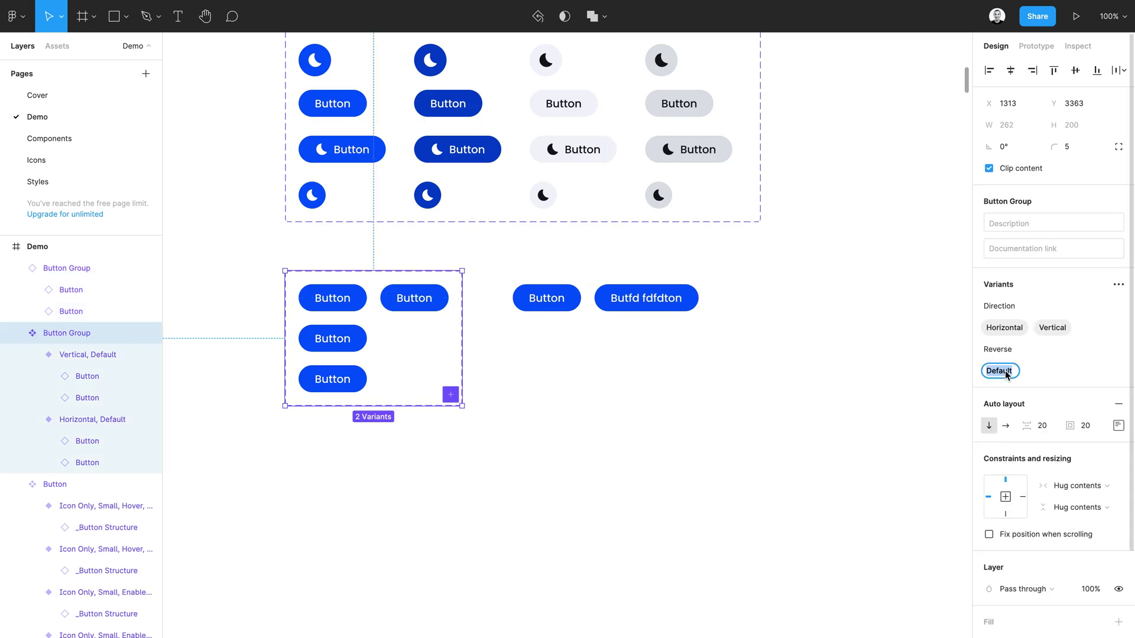
{"action": "type", "text": "False"}
{"action": "key", "text": "Return"}
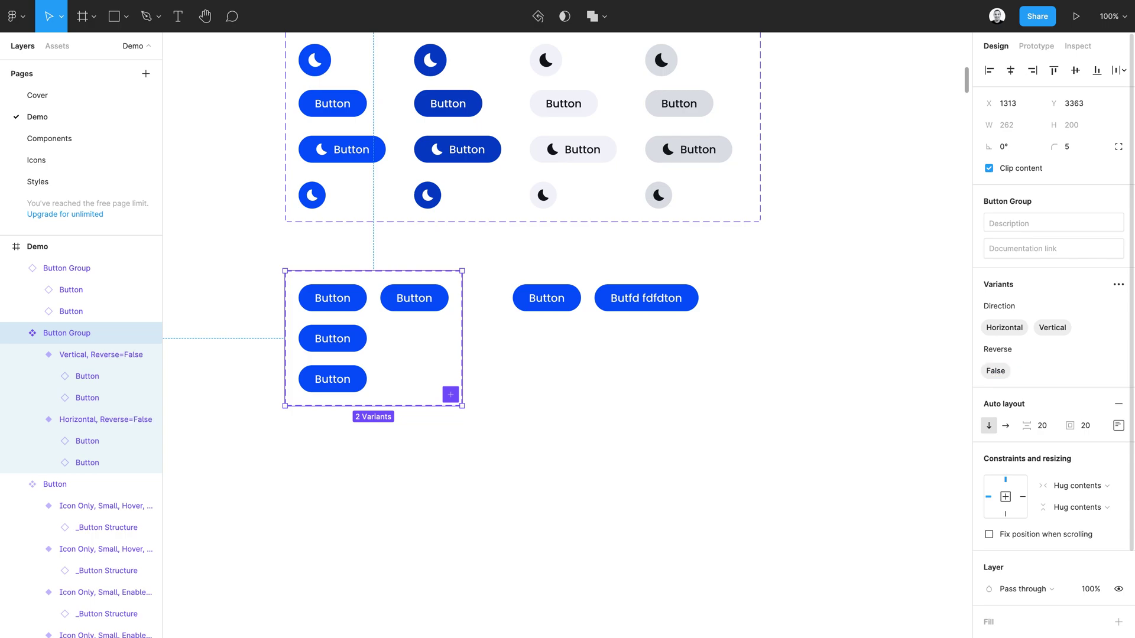
Duplicate the Vertical and Horizontal variants inside the Button Group component set
{"action": "left_click", "coordinate": [333, 341]}
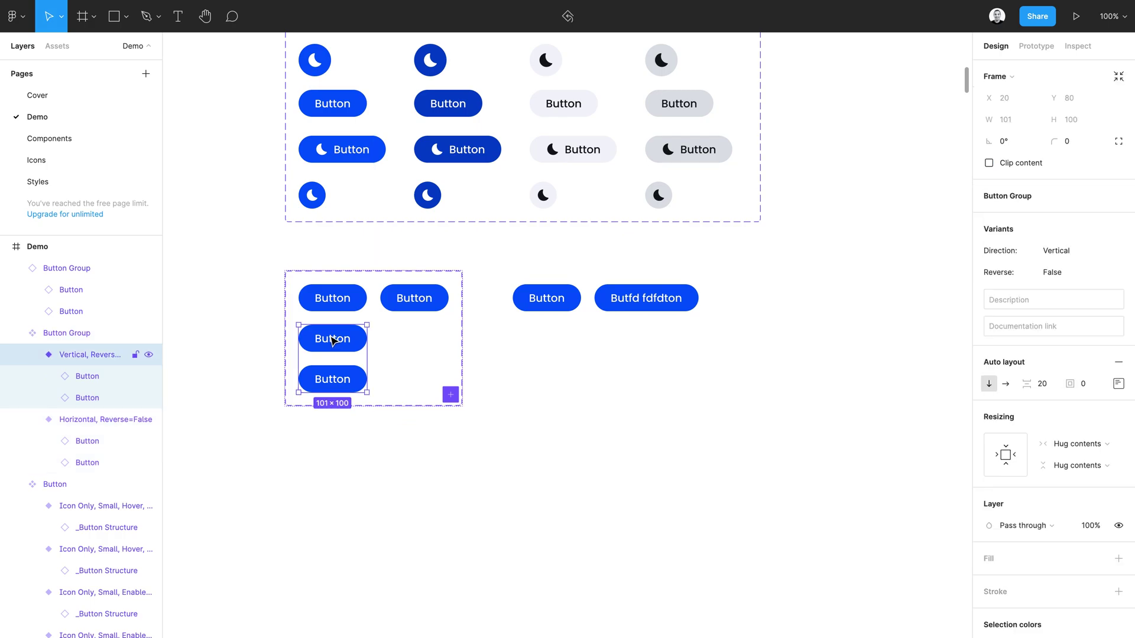
{"action": "left_click", "coordinate": [344, 300], "text": "shift"}
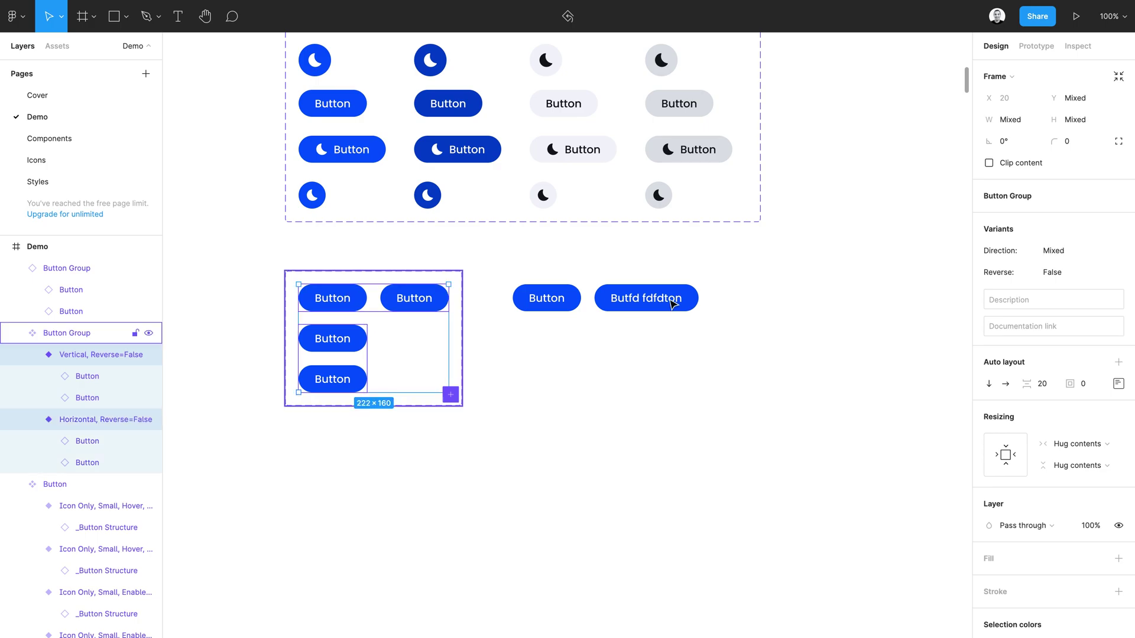
{"action": "key", "text": "ctrl+d"}
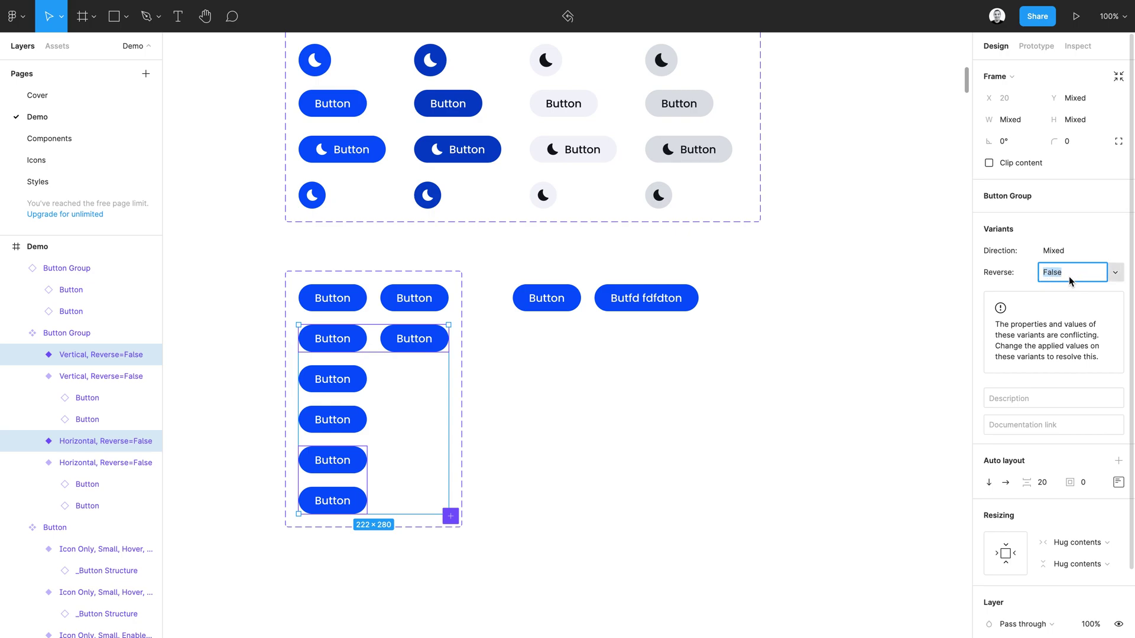
Set the Reverse value of both duplicated variants to True and place them below the original variants
{"action": "type", "text": "True"}
{"action": "key", "text": "Return"}
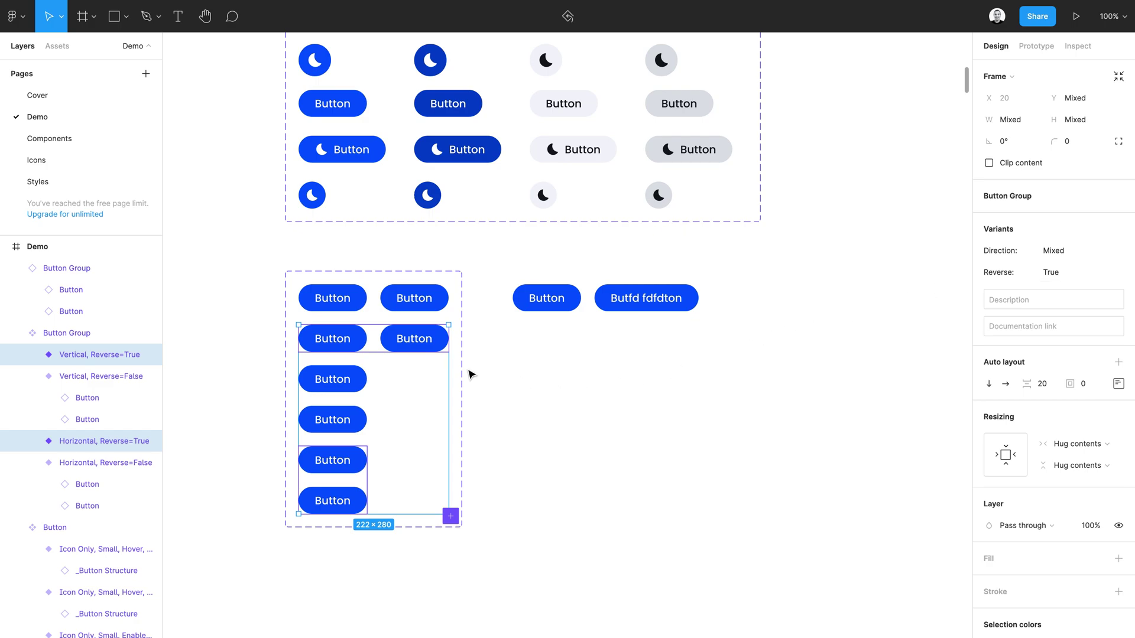
{"action": "key", "text": "Down"}
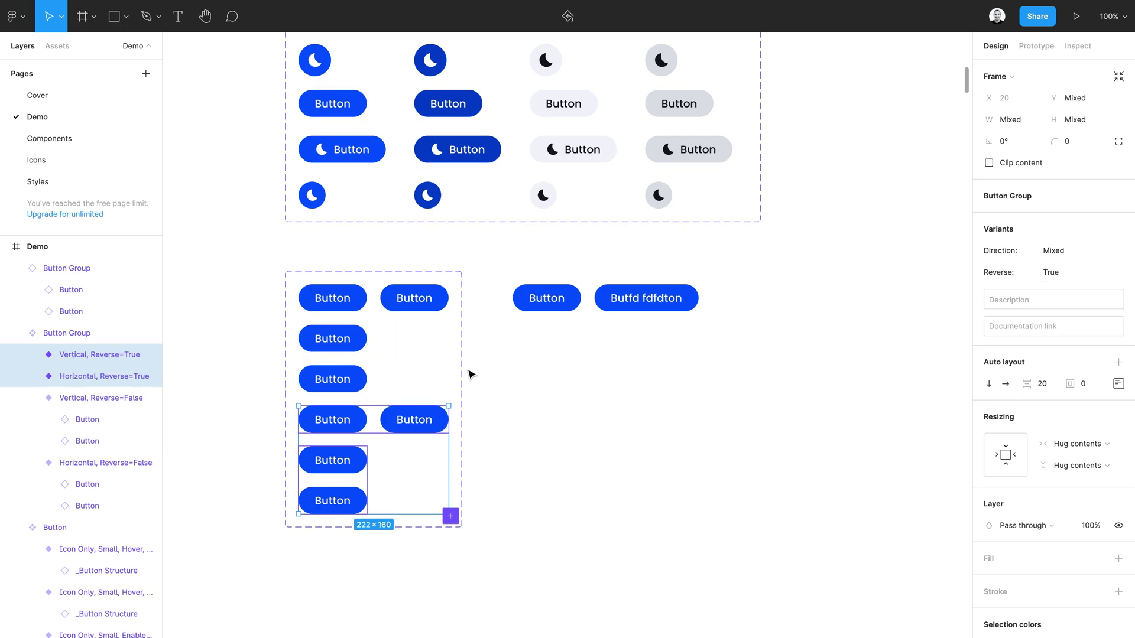
Rename the two button layers in the Horizontal, Reverse=False variant as Button 1 and Button 2
{"action": "left_click", "coordinate": [547, 303]}
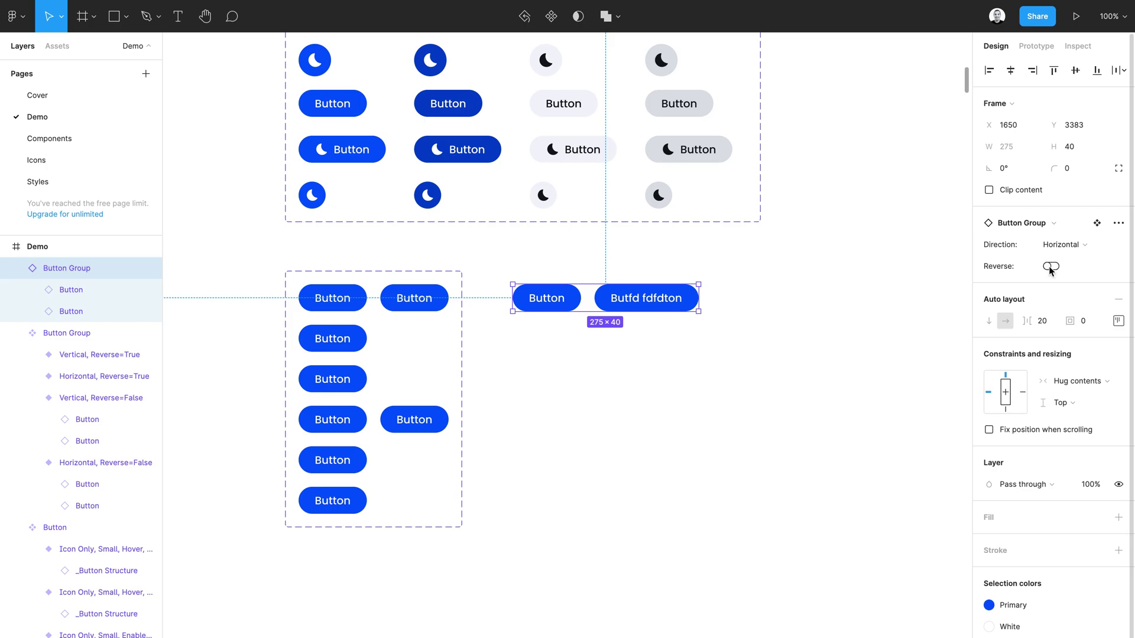
{"action": "left_click", "coordinate": [348, 300]}
{"action": "left_click", "coordinate": [349, 300]}
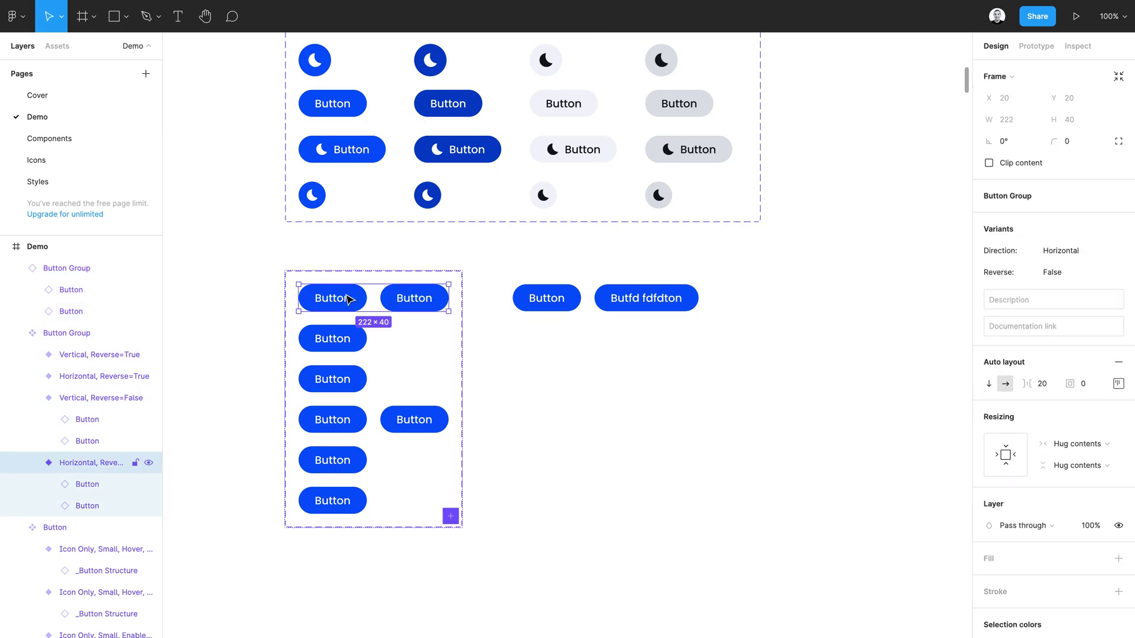
{"action": "left_click", "coordinate": [78, 506]}
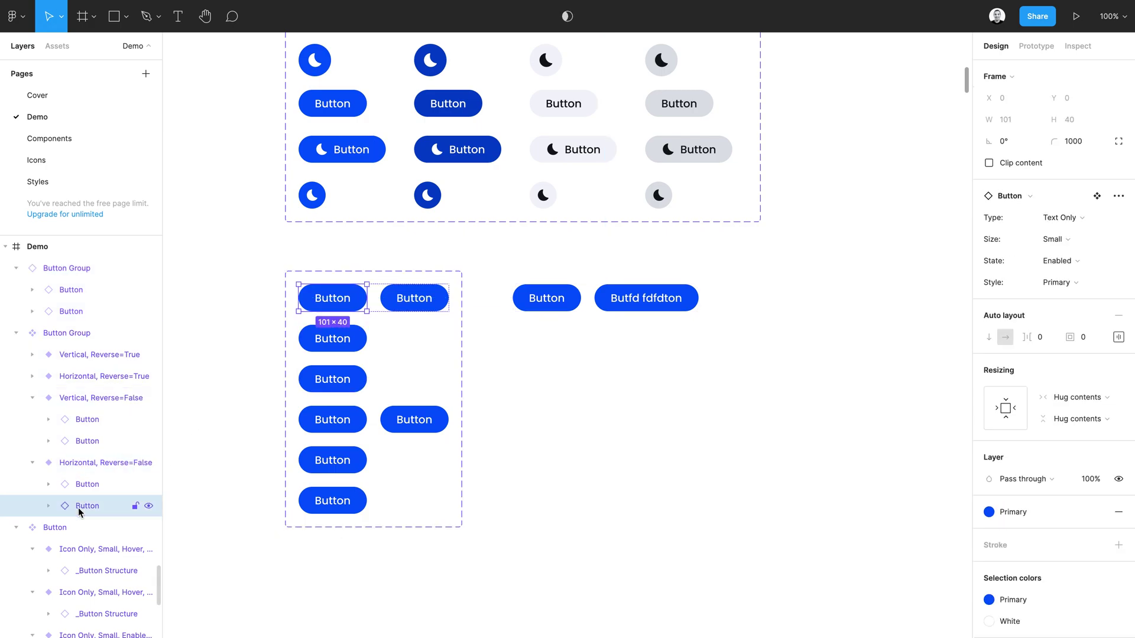
{"action": "double_click", "coordinate": [78, 506]}
{"action": "type", "text": "1"}
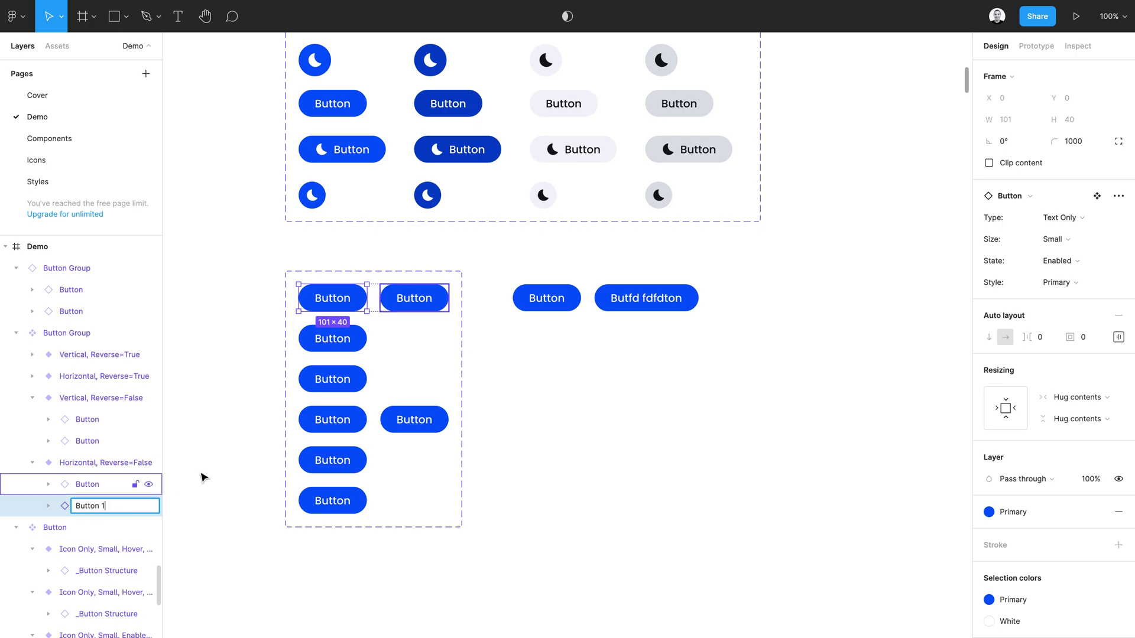
{"action": "left_click", "coordinate": [401, 297]}
{"action": "key", "text": "ctrl+r"}
{"action": "key", "text": "Right"}
{"action": "type", "text": "2"}
Rename the upper and lower buttons in the Vertical, Reverse=False variant as Button 1 and Button 2
{"action": "left_click", "coordinate": [343, 341]}
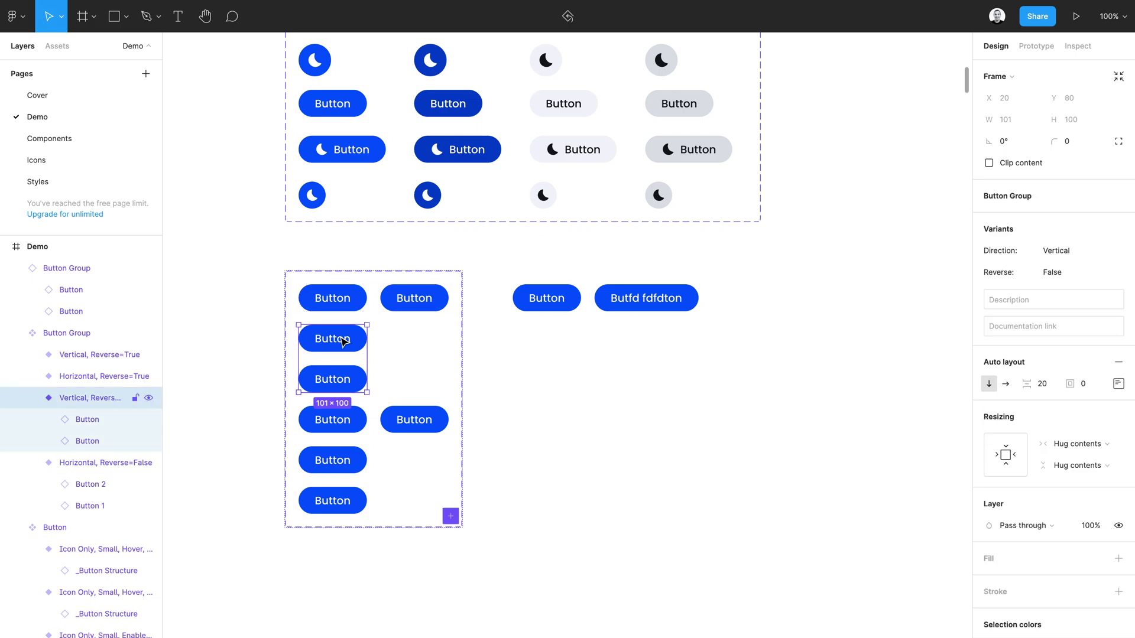
{"action": "left_click", "coordinate": [343, 342]}
{"action": "key", "text": "ctrl+r"}
{"action": "key", "text": "Right"}
{"action": "type", "text": "1"}
{"action": "left_click", "coordinate": [337, 381]}
{"action": "key", "text": "ctrl+r"}
{"action": "key", "text": "Right"}
{"action": "type", "text": "2"}
Rename the two button layers in the Horizontal, Reverse=True variant as Button 1 and Button 2
{"action": "left_click", "coordinate": [406, 423]}
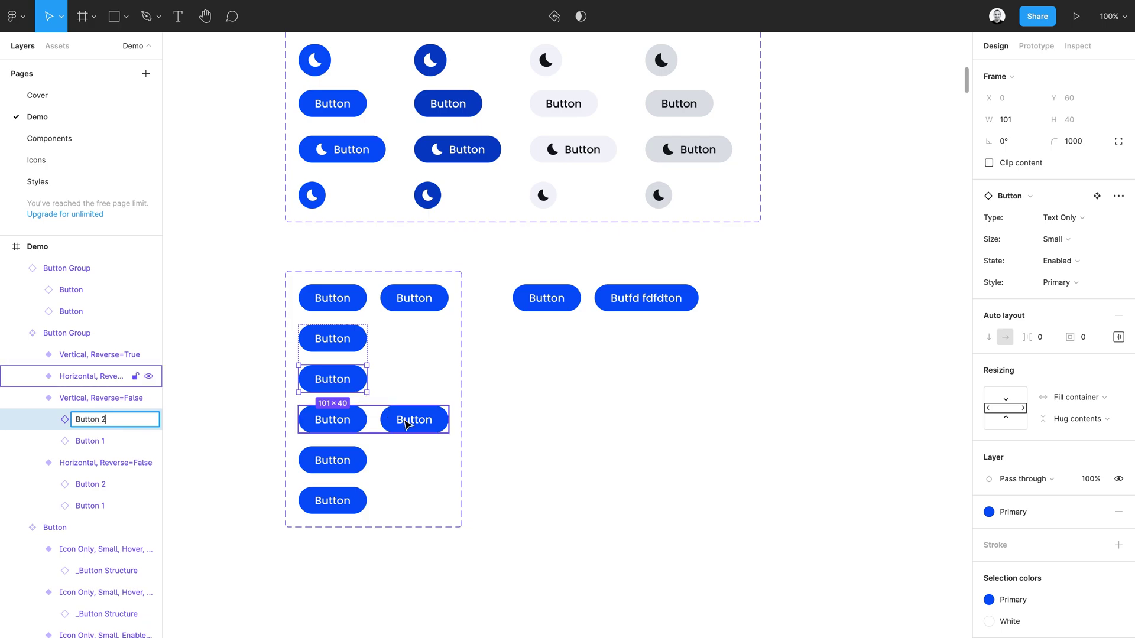
{"action": "left_click", "coordinate": [333, 431]}
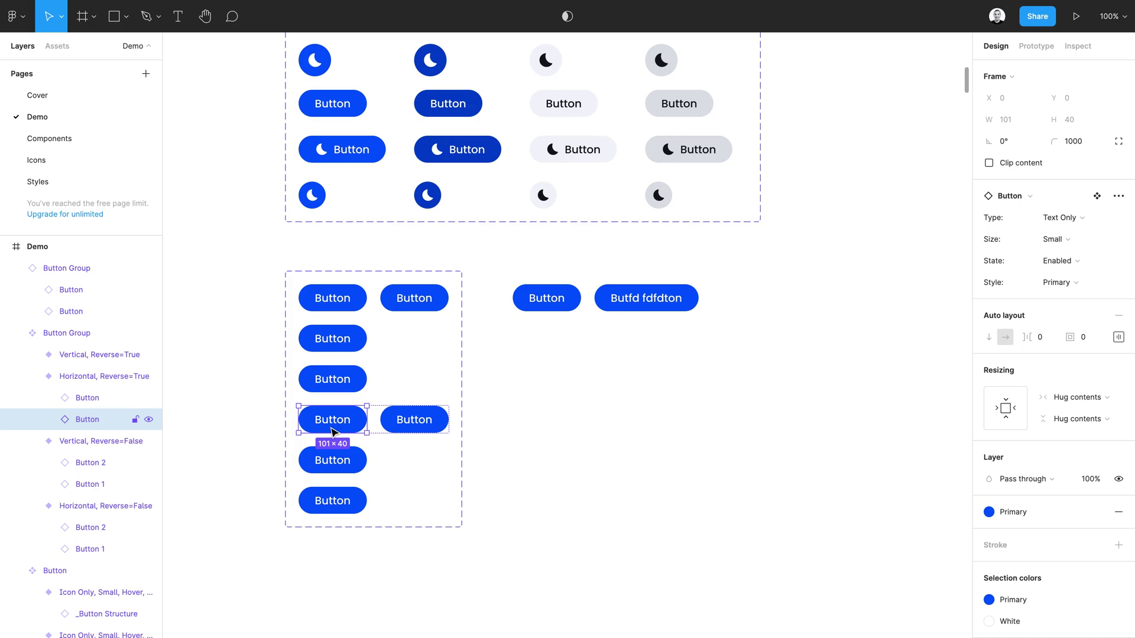
{"action": "key", "text": "ctrl+r"}
{"action": "key", "text": "Right"}
{"action": "type", "text": "1"}
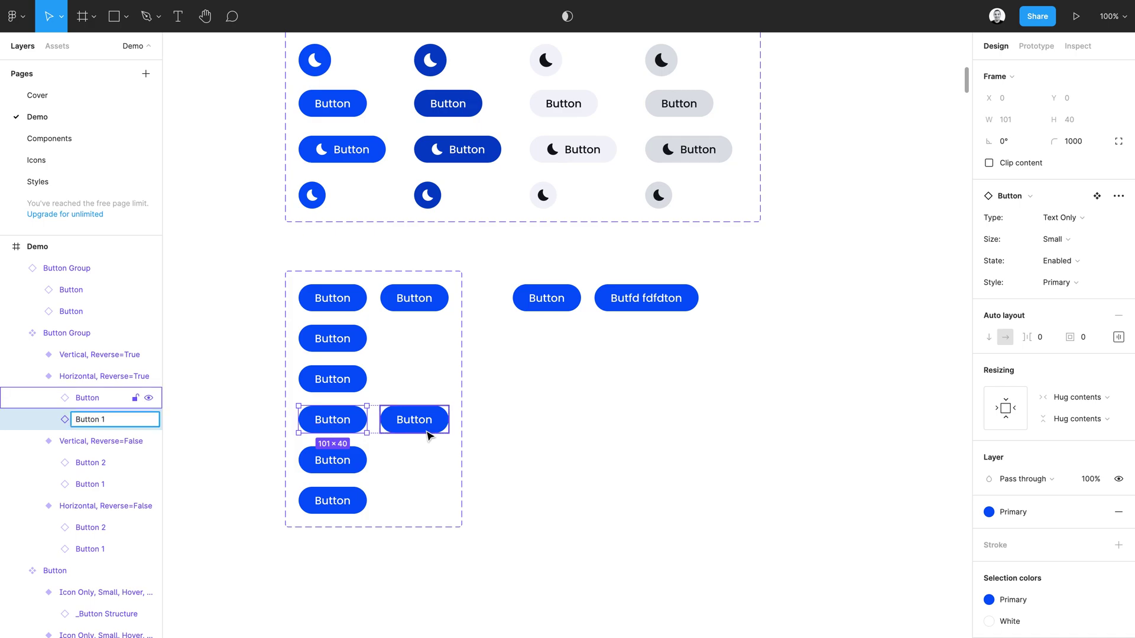
{"action": "left_click", "coordinate": [427, 432]}
{"action": "key", "text": "ctrl+r"}
{"action": "key", "text": "Right"}
{"action": "type", "text": "2"}
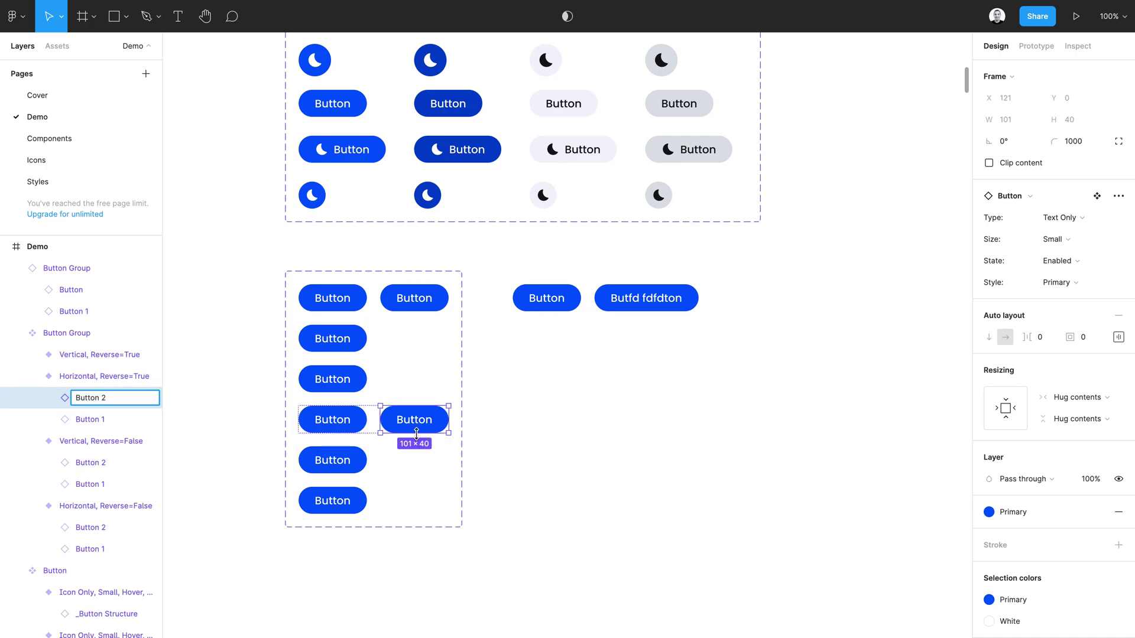
{"action": "key", "text": "Return"}
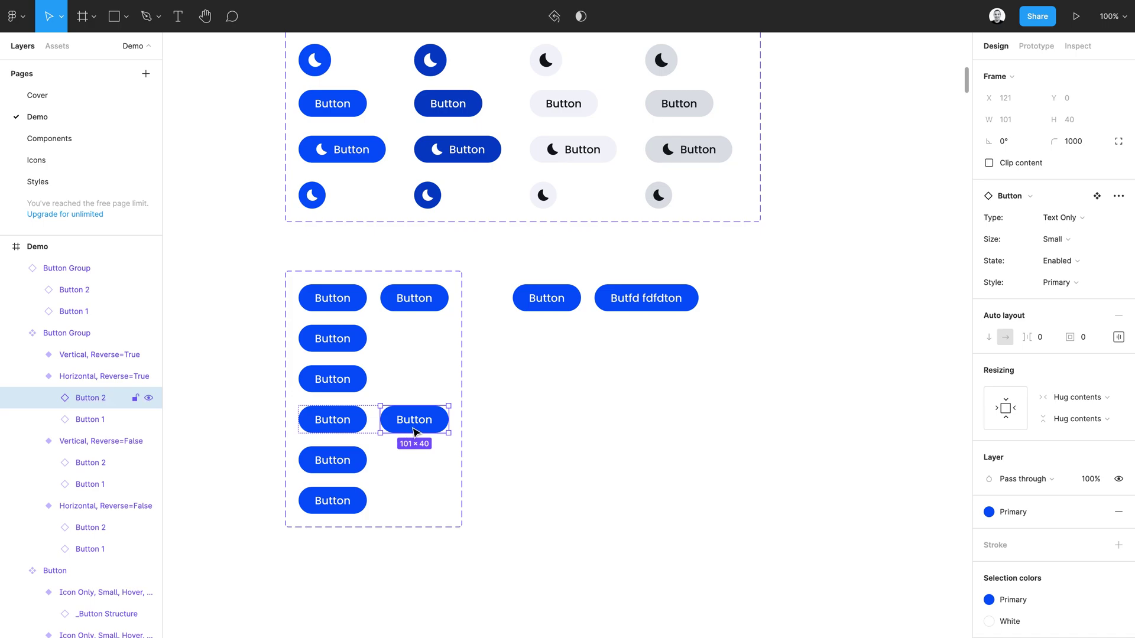
Reverse the button order in the Horizontal, Reverse=True variant so Button 2 comes before Button 1
{"action": "key", "text": "Left"}
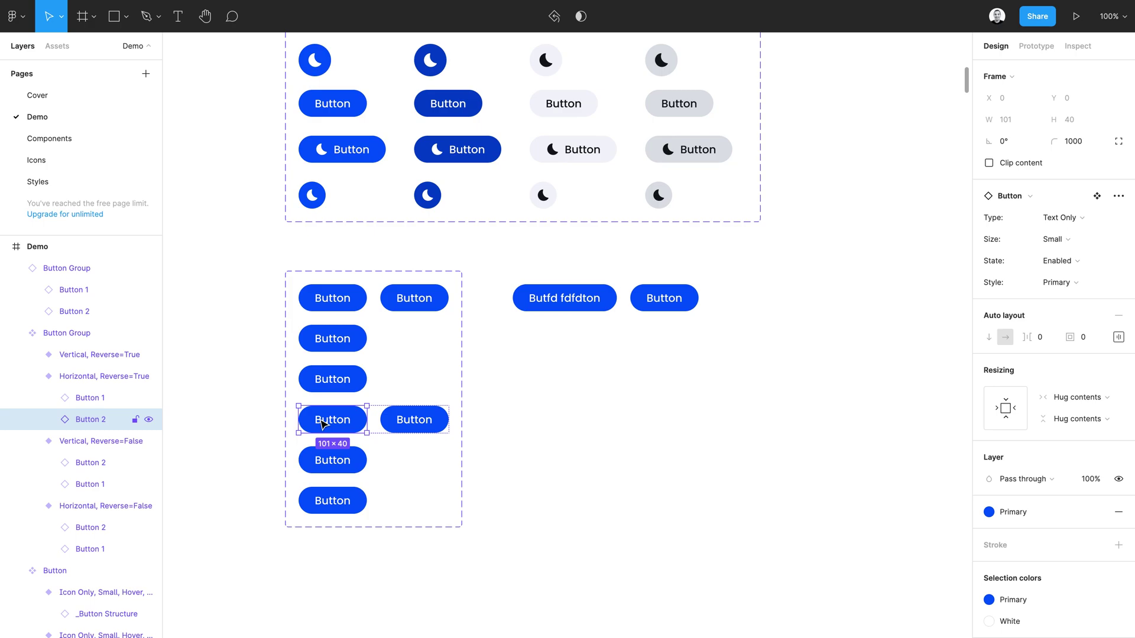
{"action": "key", "text": "Right"}
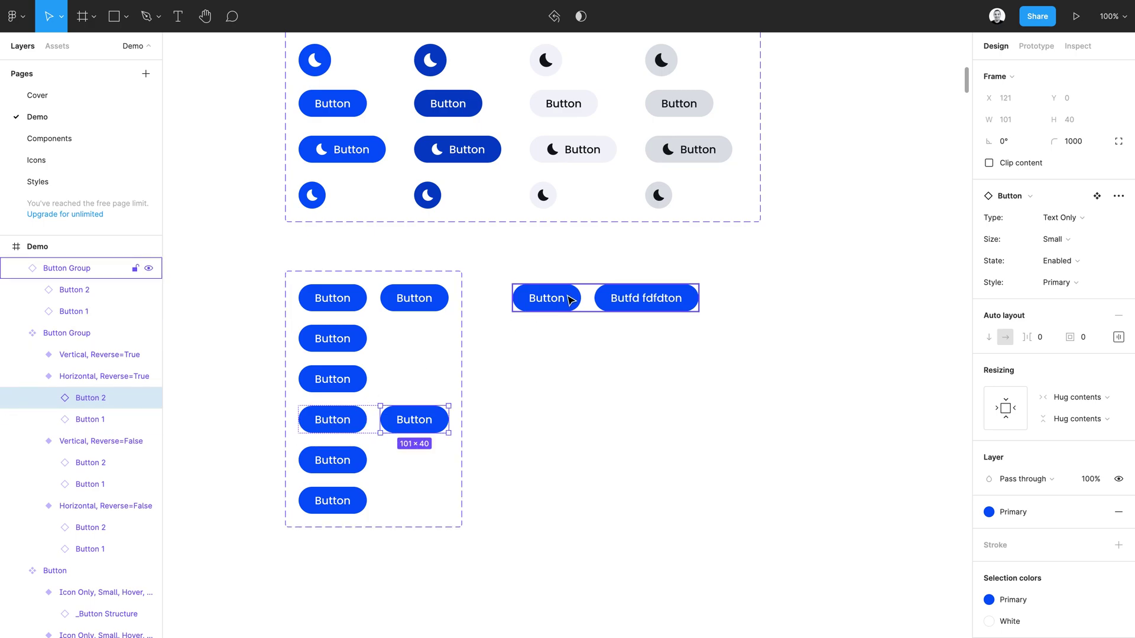
{"action": "key", "text": "Left"}
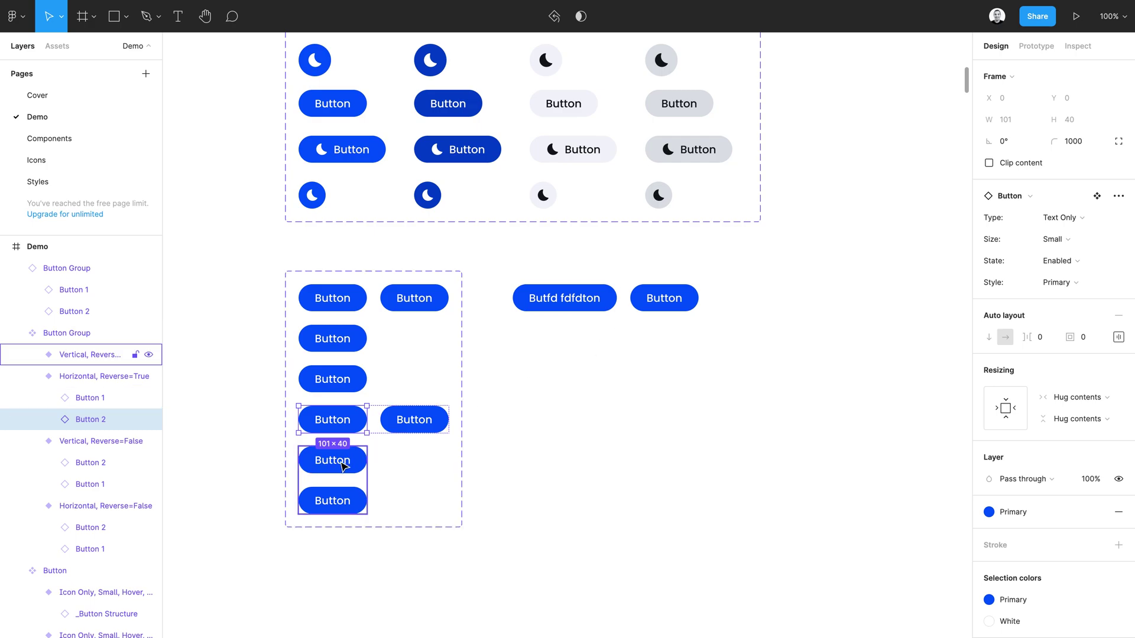
Rename the Vertical, Reverse=True variant's buttons as Button 1 and Button 2, and place Button 2 above Button 1
{"action": "left_click", "coordinate": [341, 466]}
{"action": "key", "text": "ctrl+r"}
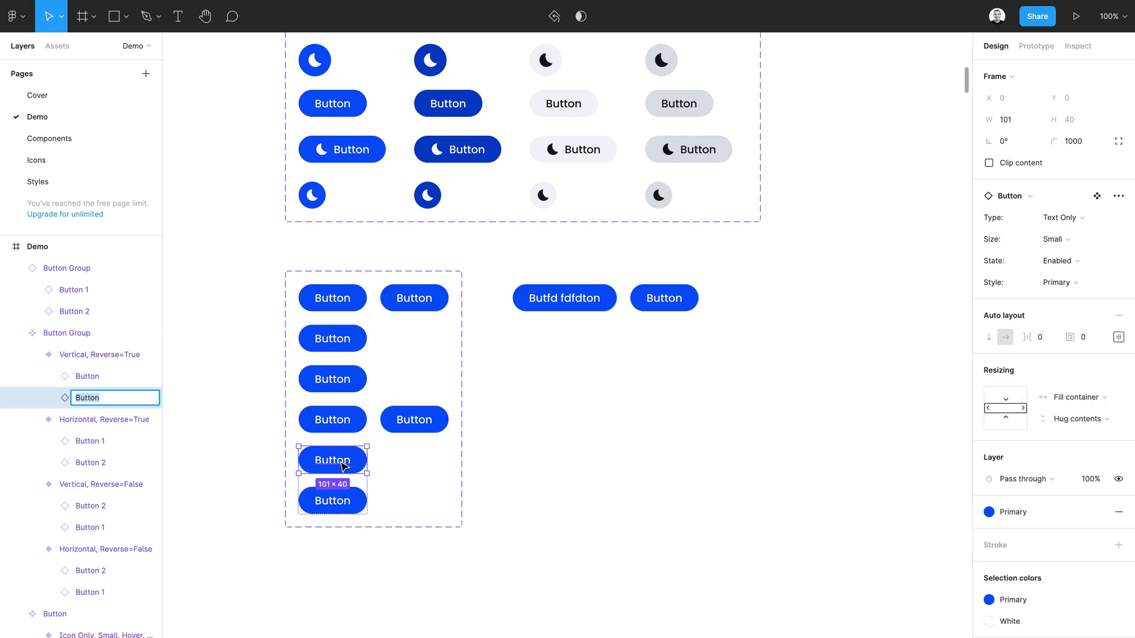
{"action": "type", "text": "Button 1"}
{"action": "key", "text": "Return"}
{"action": "key", "text": "Tab"}
{"action": "key", "text": "ctrl+r"}
{"action": "key", "text": "End"}
{"action": "type", "text": "2"}
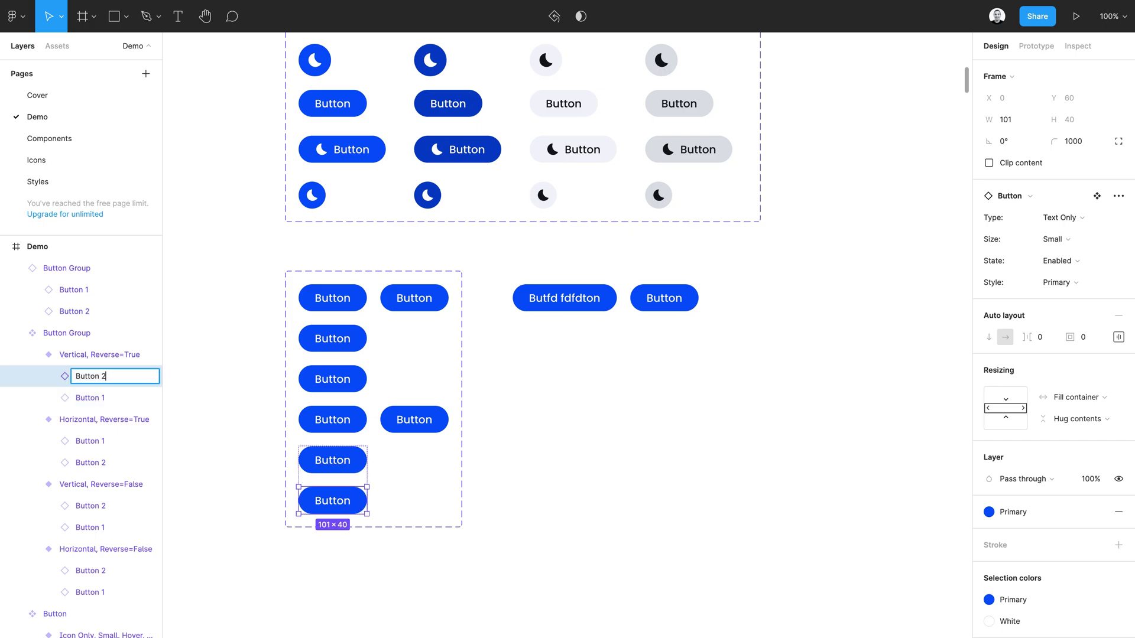
{"action": "key", "text": "Return"}
{"action": "key", "text": "Up"}
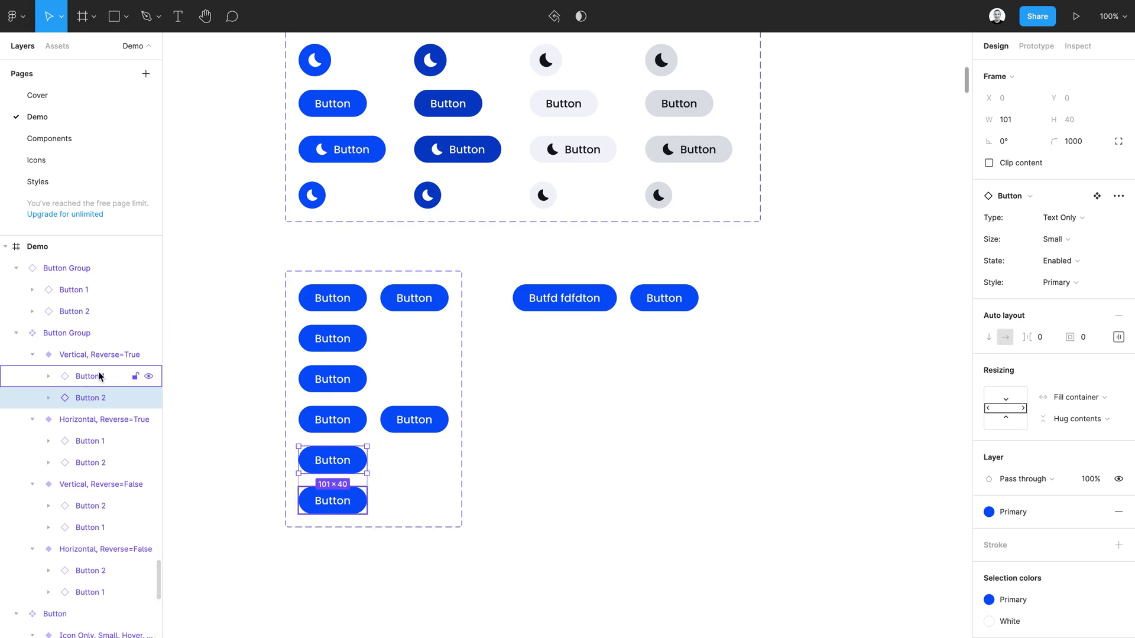
Reset all overrides on the Button Group instance and turn its Reverse property off
{"action": "left_click", "coordinate": [563, 488]}
{"action": "left_click", "coordinate": [565, 298]}
{"action": "left_click", "coordinate": [1118, 223]}
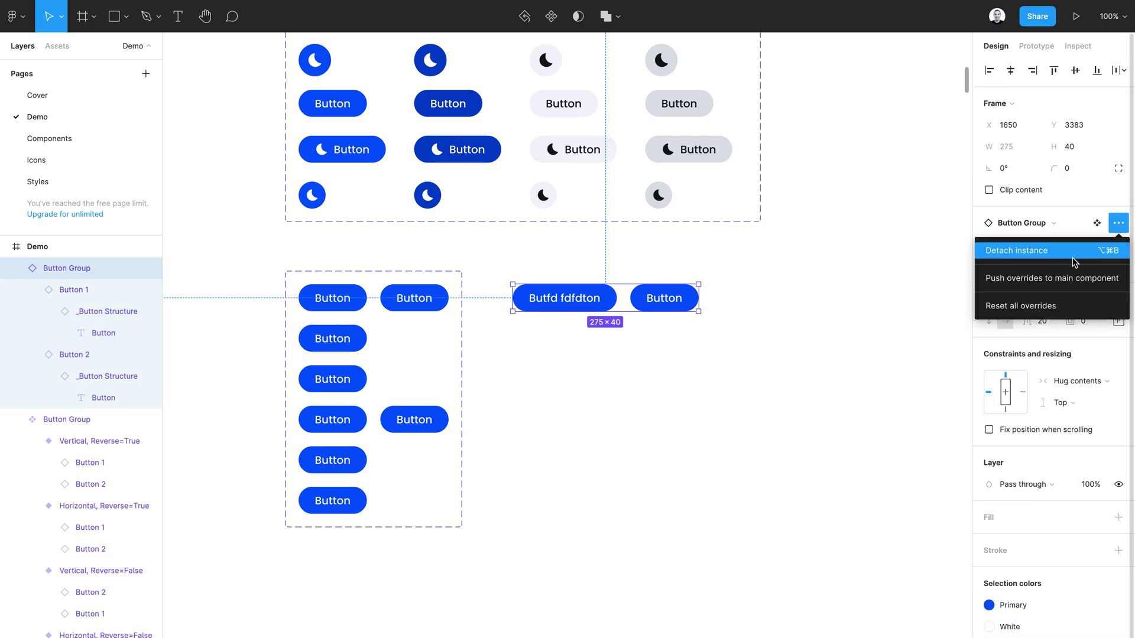
{"action": "left_click", "coordinate": [1024, 300]}
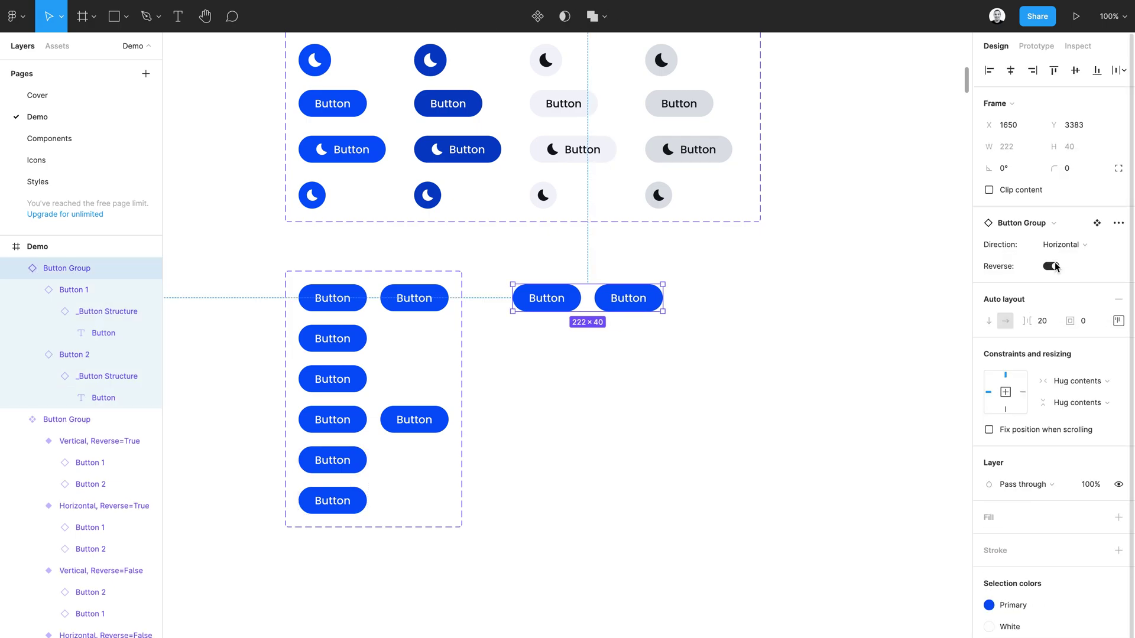
{"action": "left_click", "coordinate": [1051, 266]}
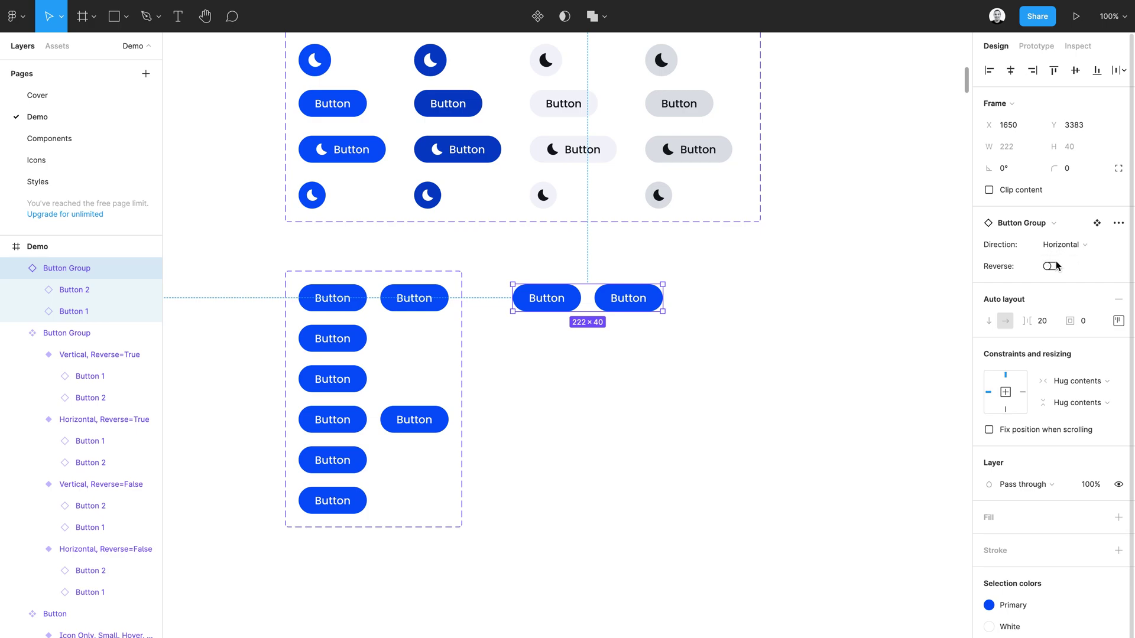
{"action": "left_click", "coordinate": [636, 365]}
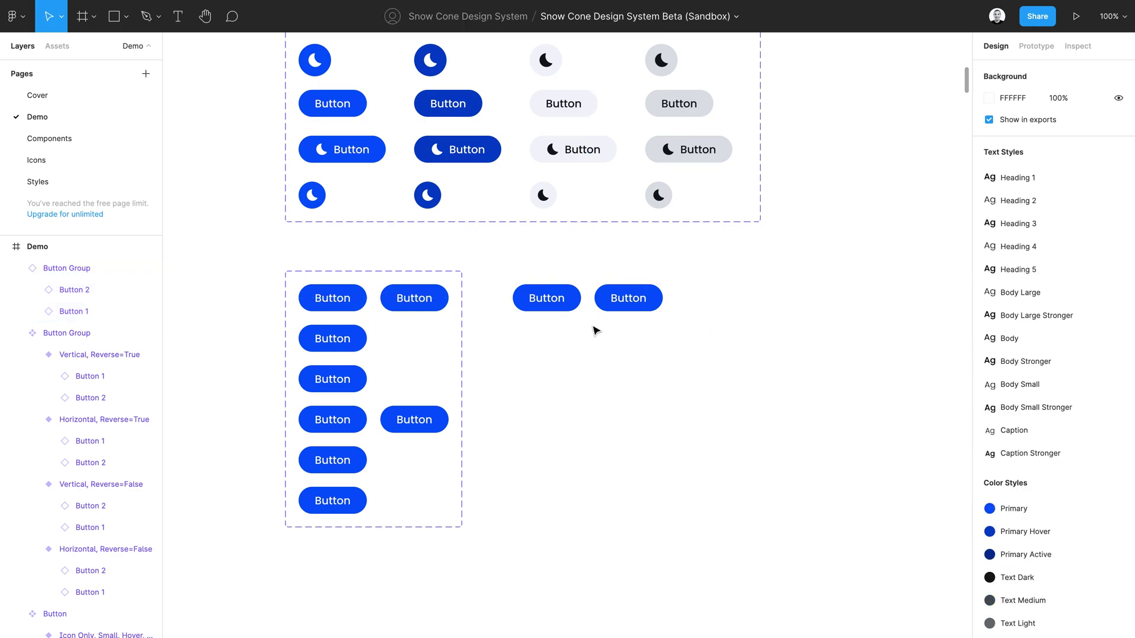
Label the two buttons of the Button Group instance 1 and 2
{"action": "key", "text": "t"}
{"action": "double_click", "coordinate": [546, 300]}
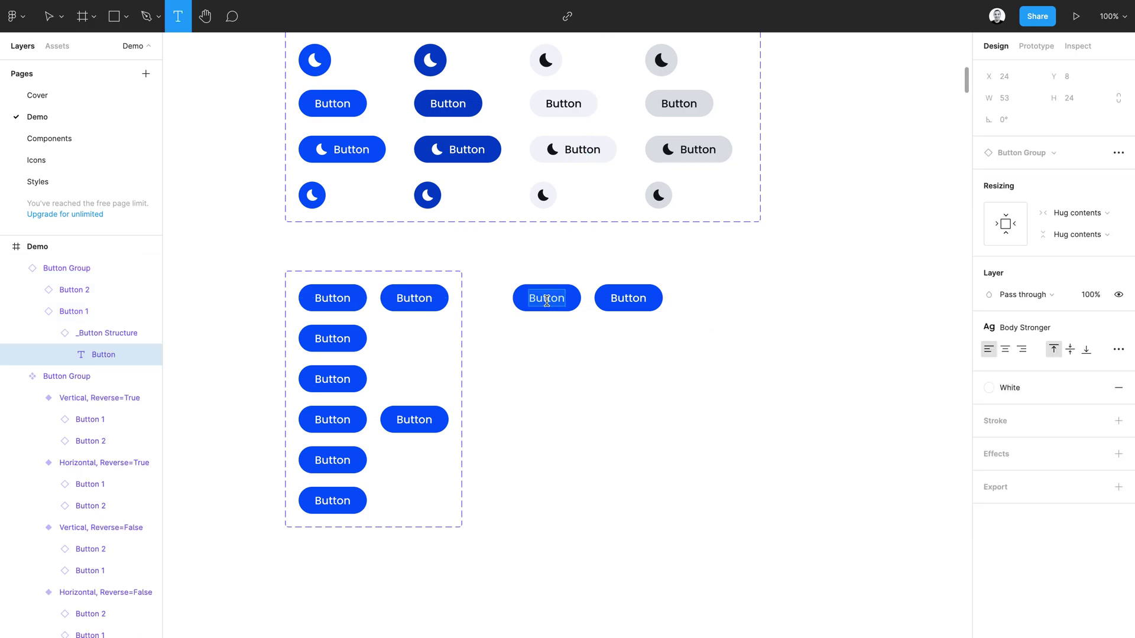
{"action": "type", "text": "1"}
{"action": "double_click", "coordinate": [598, 300]}
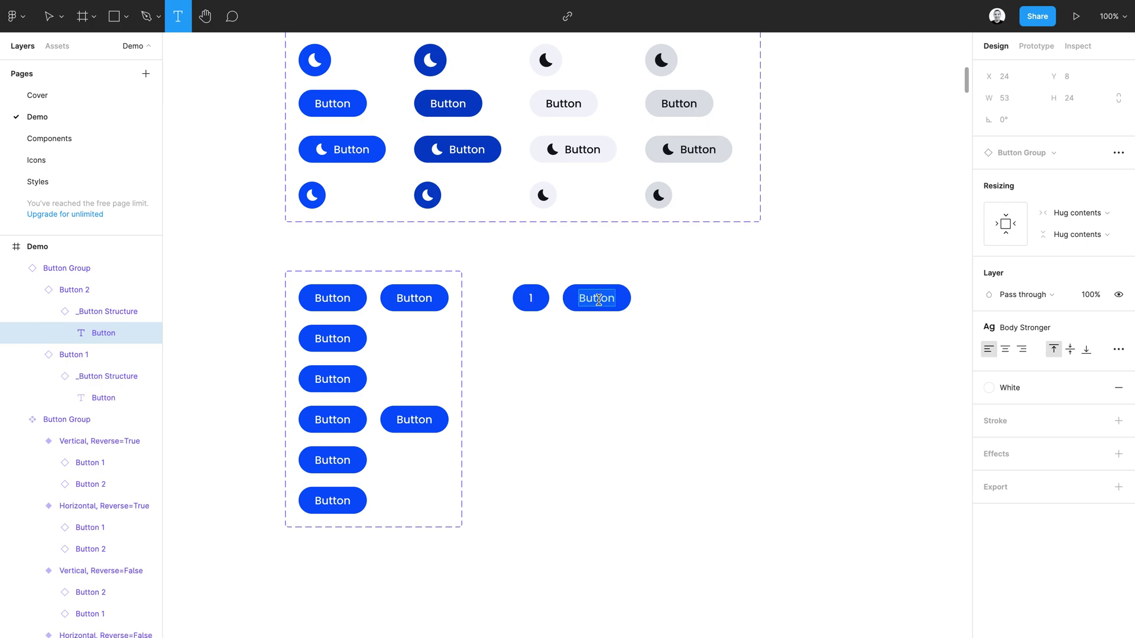
{"action": "type", "text": "2"}
{"action": "key", "text": "Escape"}
{"action": "left_click", "coordinate": [606, 336]}
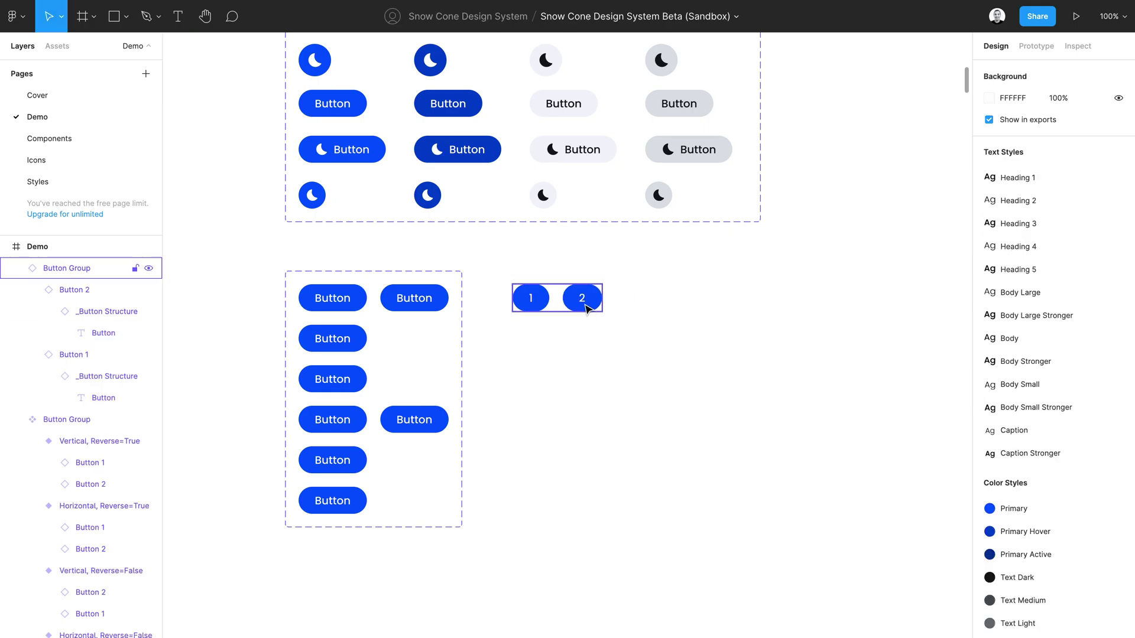
Set the numbered instance's Direction to Vertical and try Reverse on and off, comparing it with the variants' layer order
{"action": "left_click", "coordinate": [587, 306]}
{"action": "left_click", "coordinate": [1066, 243]}
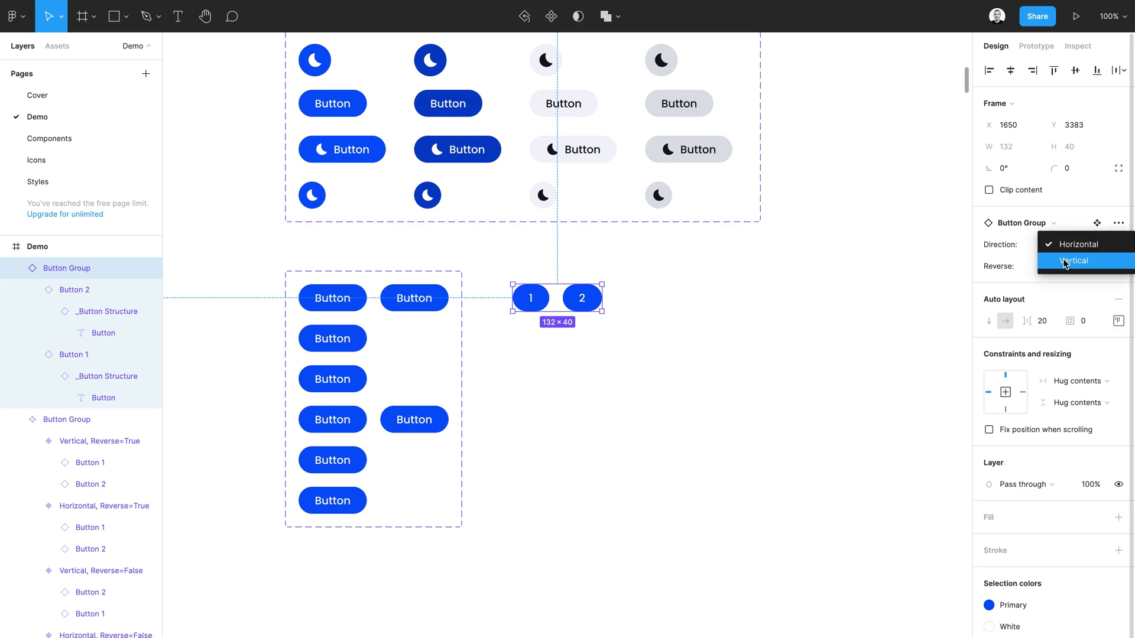
{"action": "left_click", "coordinate": [1065, 261]}
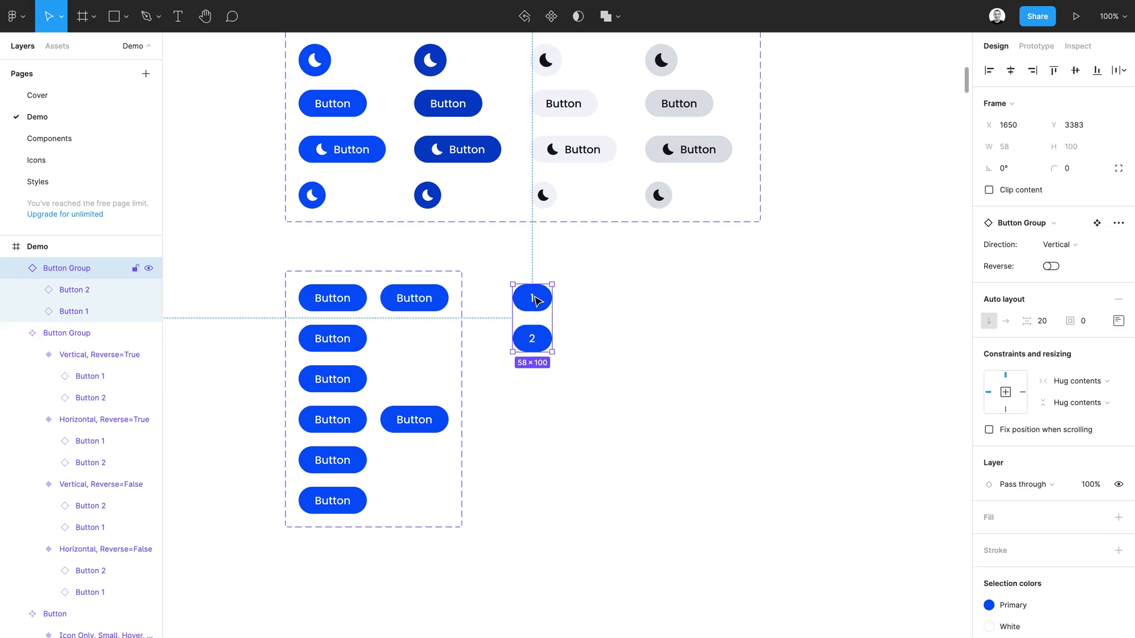
{"action": "left_click", "coordinate": [1049, 267]}
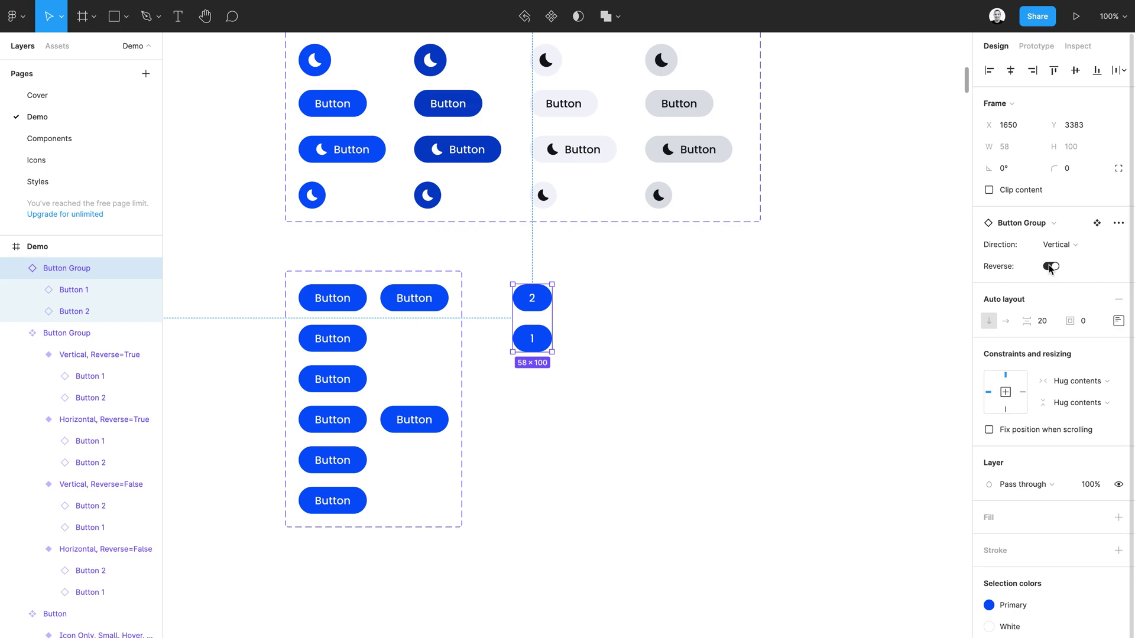
{"action": "left_click", "coordinate": [341, 299]}
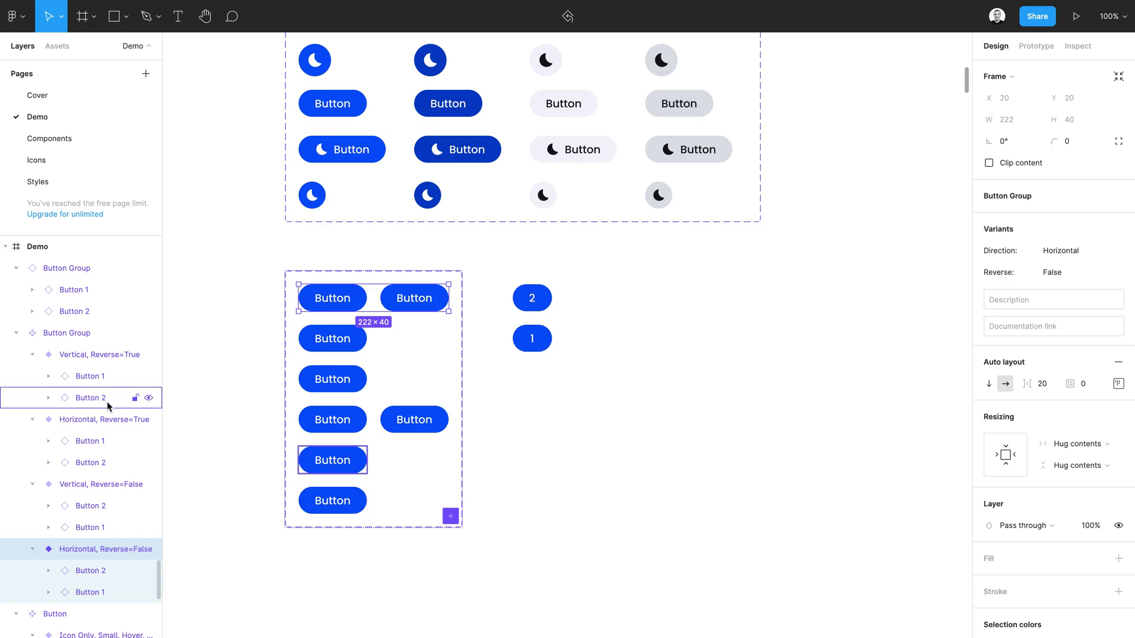
{"action": "left_click", "coordinate": [530, 325]}
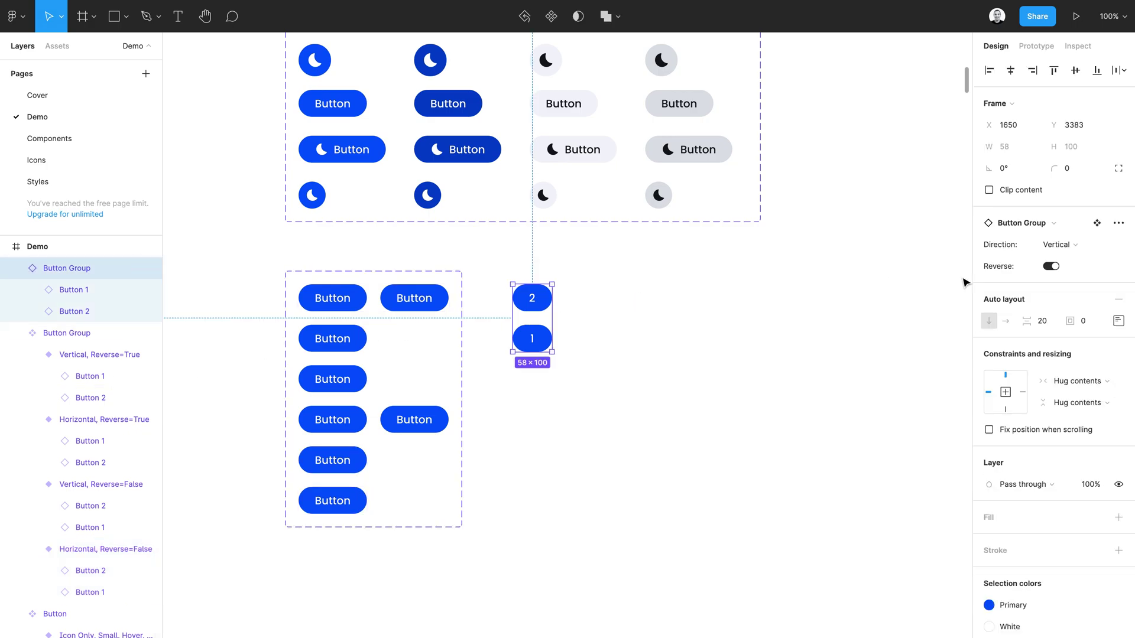
{"action": "left_click", "coordinate": [1051, 266]}
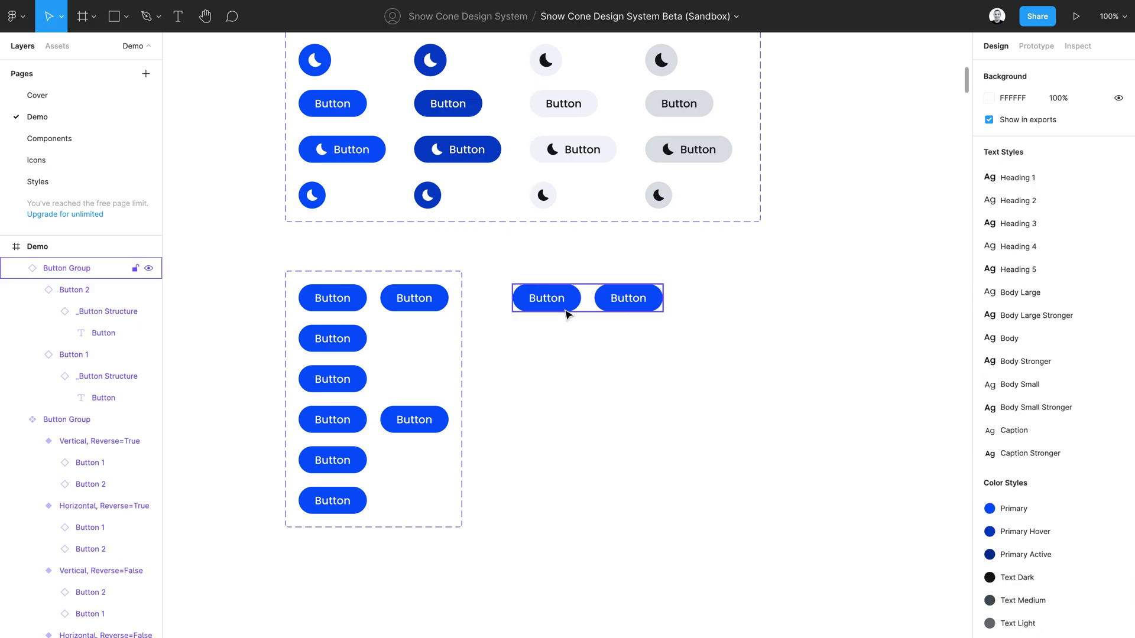
Label the first button of the horizontal instance Cancel and the second one Submit
{"action": "double_click", "coordinate": [551, 302]}
{"action": "type", "text": "Cancel"}
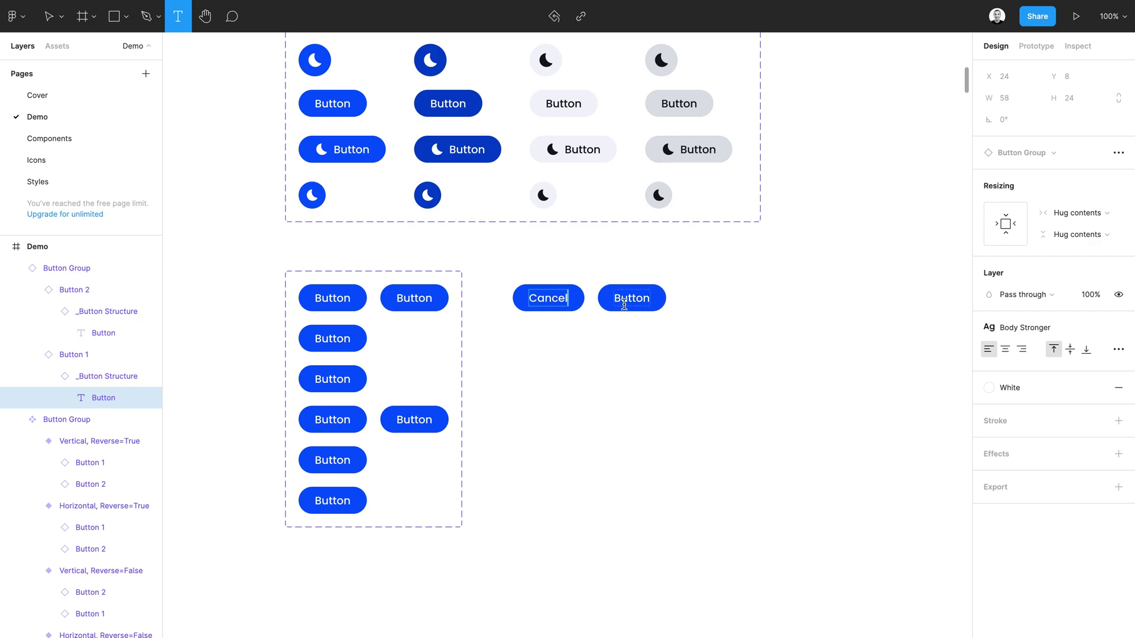
{"action": "double_click", "coordinate": [631, 303]}
{"action": "type", "text": "Submit"}
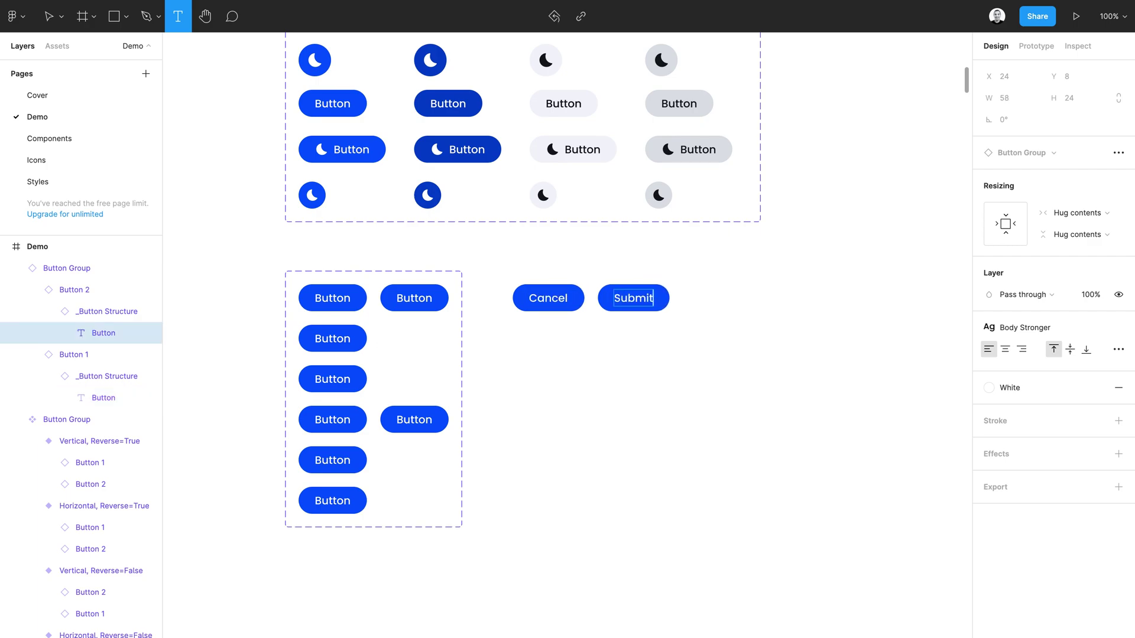
{"action": "key", "text": "Escape"}
Change the Cancel button's Style to Secondary
{"action": "left_click", "coordinate": [565, 304]}
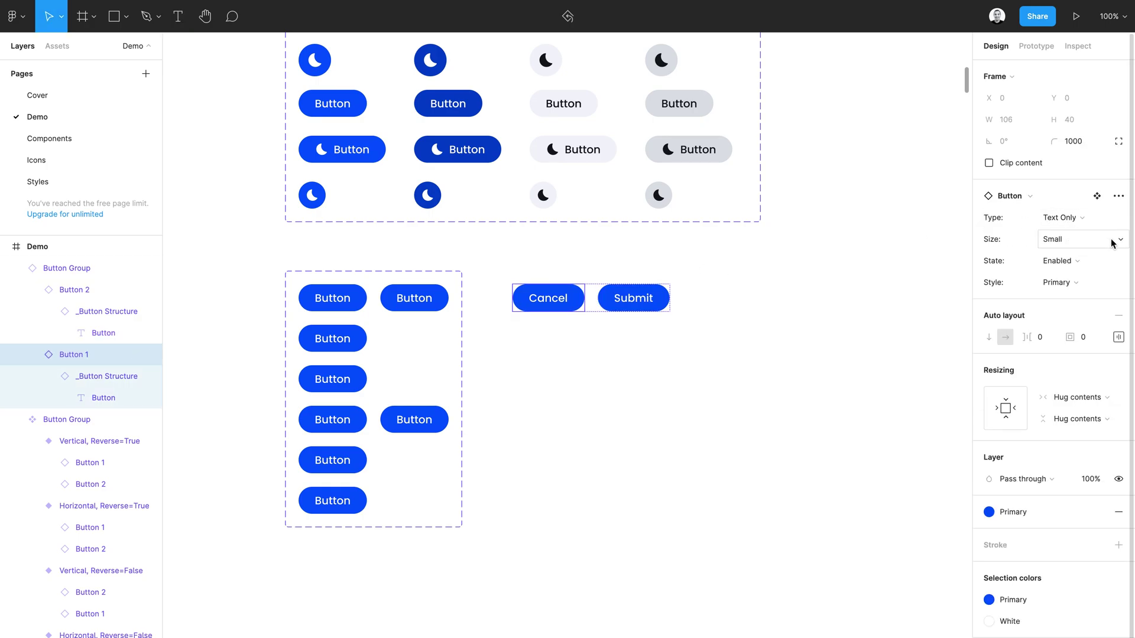
{"action": "left_click", "coordinate": [1064, 284]}
{"action": "left_click", "coordinate": [1079, 297]}
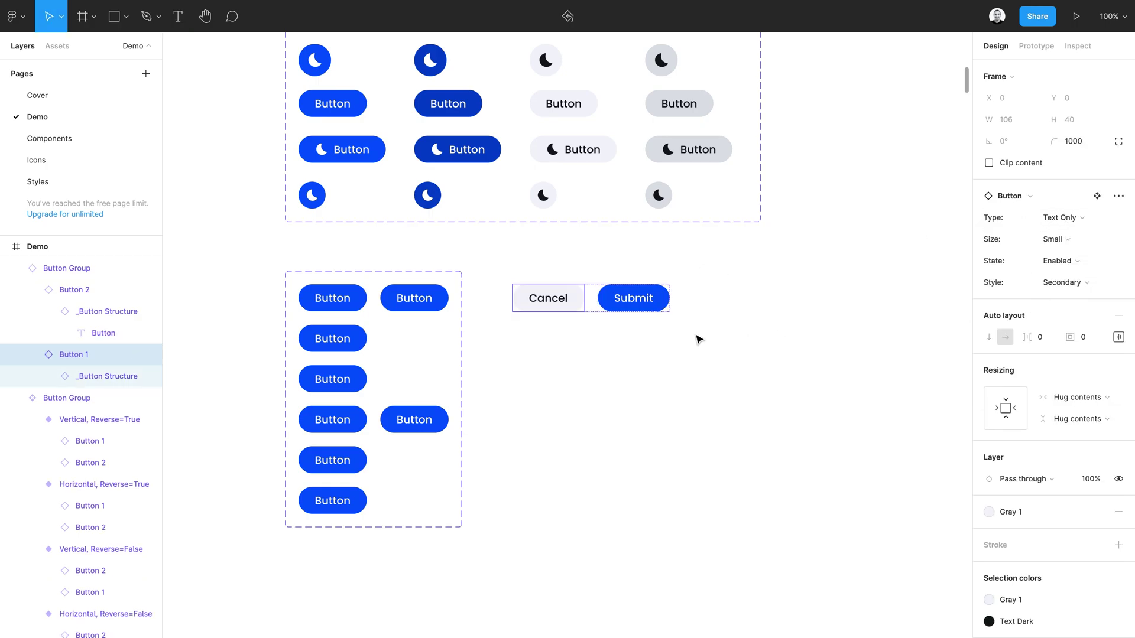
{"action": "left_click", "coordinate": [698, 338]}
Set the Button Group instance to Vertical with Reverse on, and widen it to about 287
{"action": "left_click", "coordinate": [88, 267]}
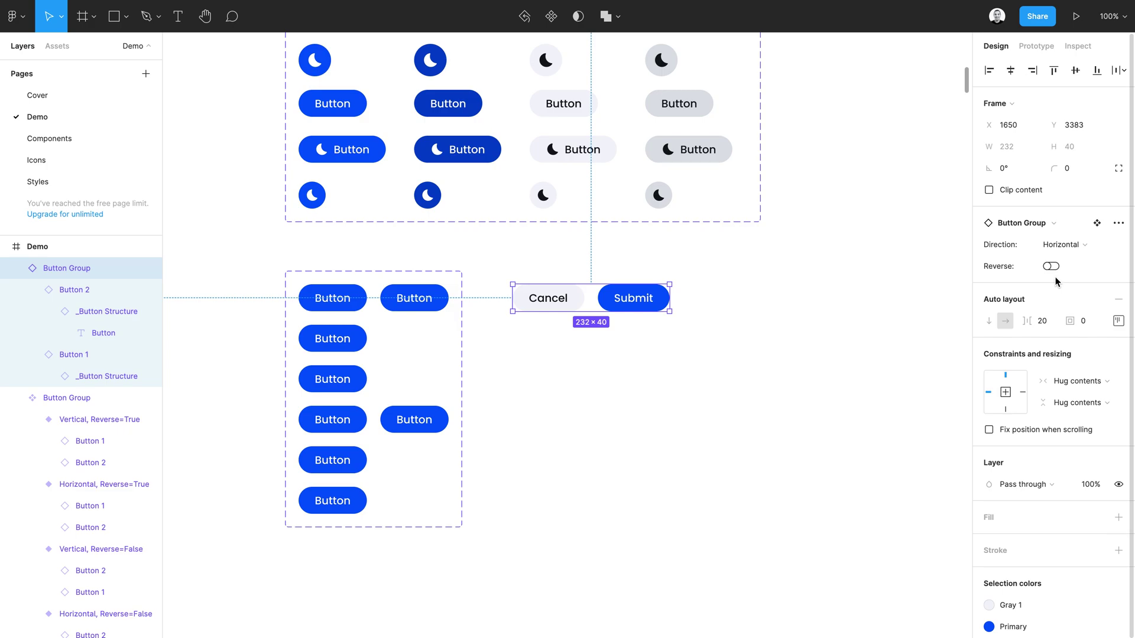
{"action": "left_click", "coordinate": [1057, 247]}
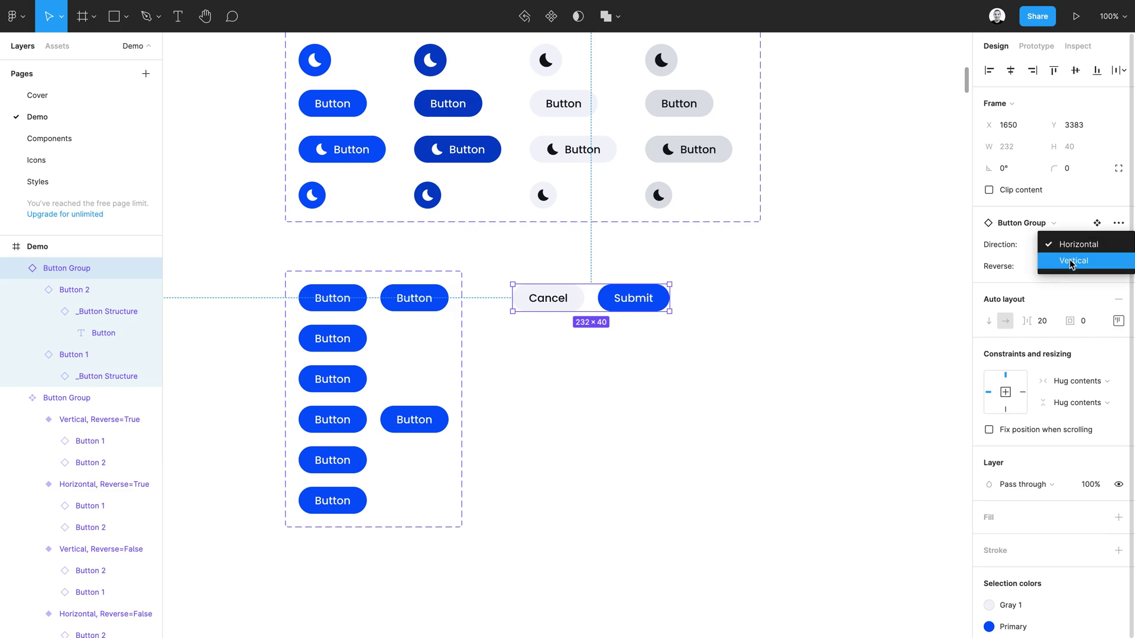
{"action": "left_click", "coordinate": [1069, 261]}
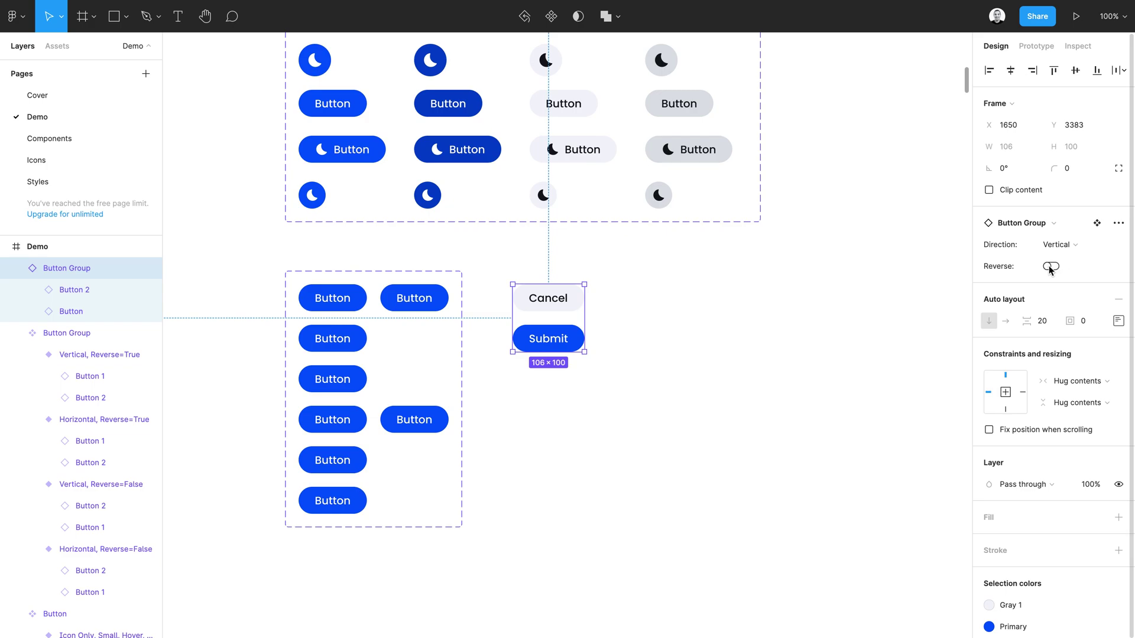
{"action": "left_click", "coordinate": [1050, 266]}
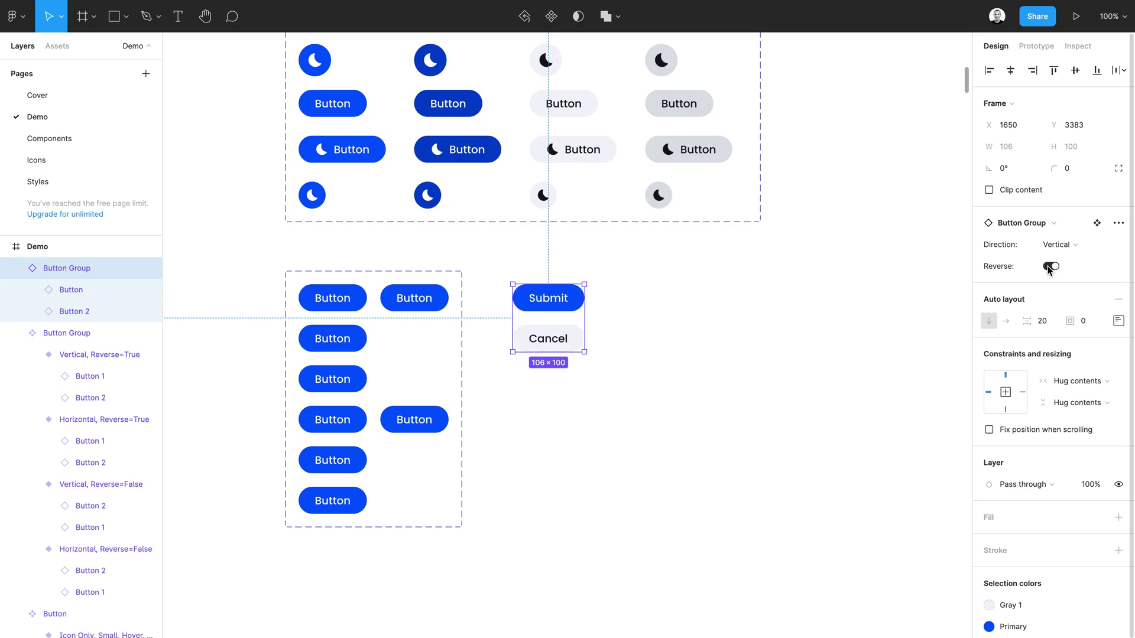
{"action": "left_click_drag", "start_coordinate": [584, 316], "coordinate": [706, 331]}
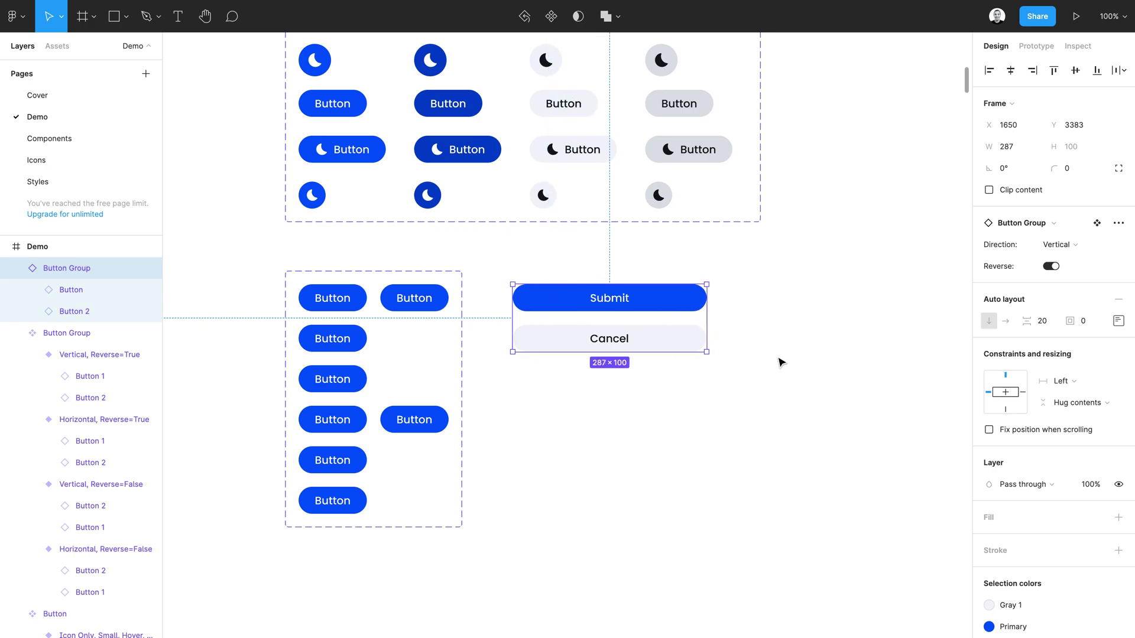
{"action": "left_click", "coordinate": [779, 358]}
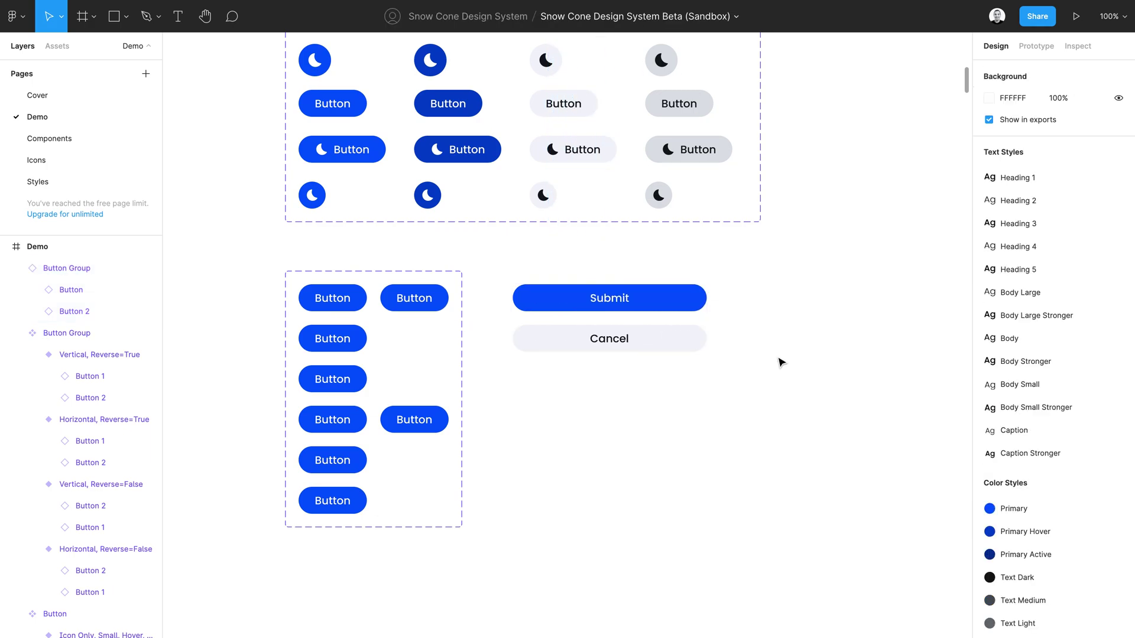